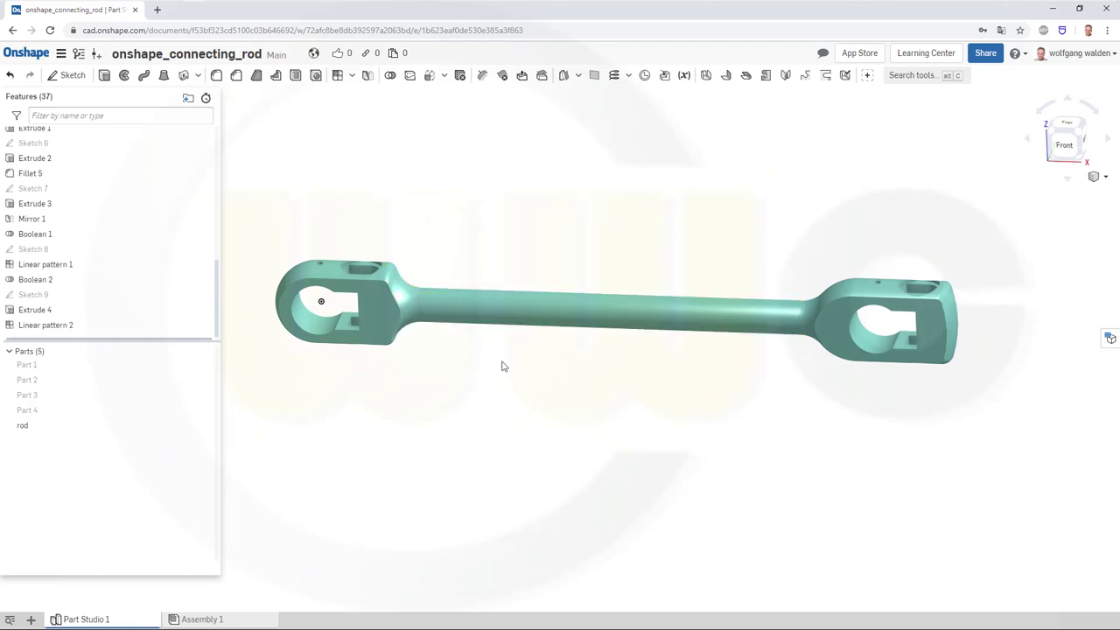
pyautogui.moveTo(500, 368); pyautogui.dragTo(484, 304, button='right')
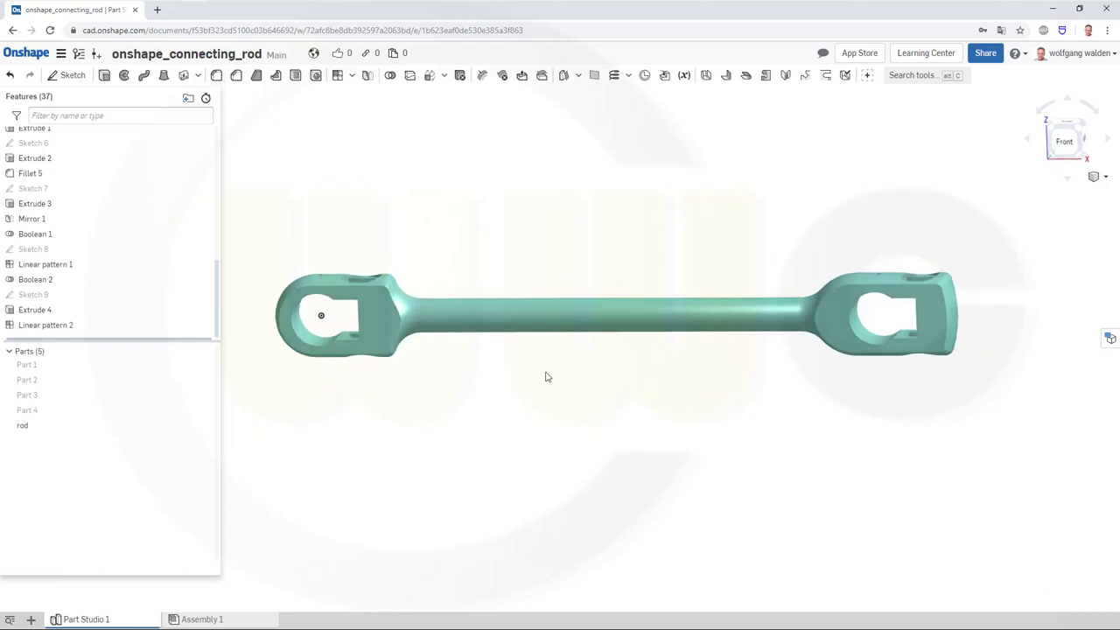
pyautogui.moveTo(545, 376); pyautogui.dragTo(506, 371, button='right')
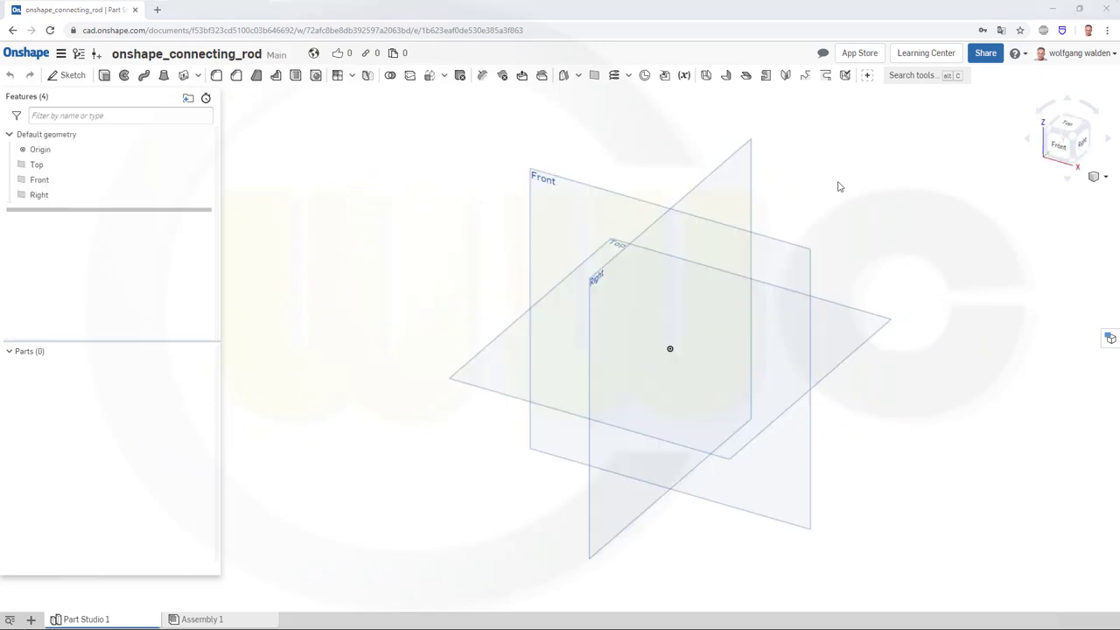
# Create a plane offset 750 mm from the Right plane in the positive X direction.
pyautogui.click(594, 75)
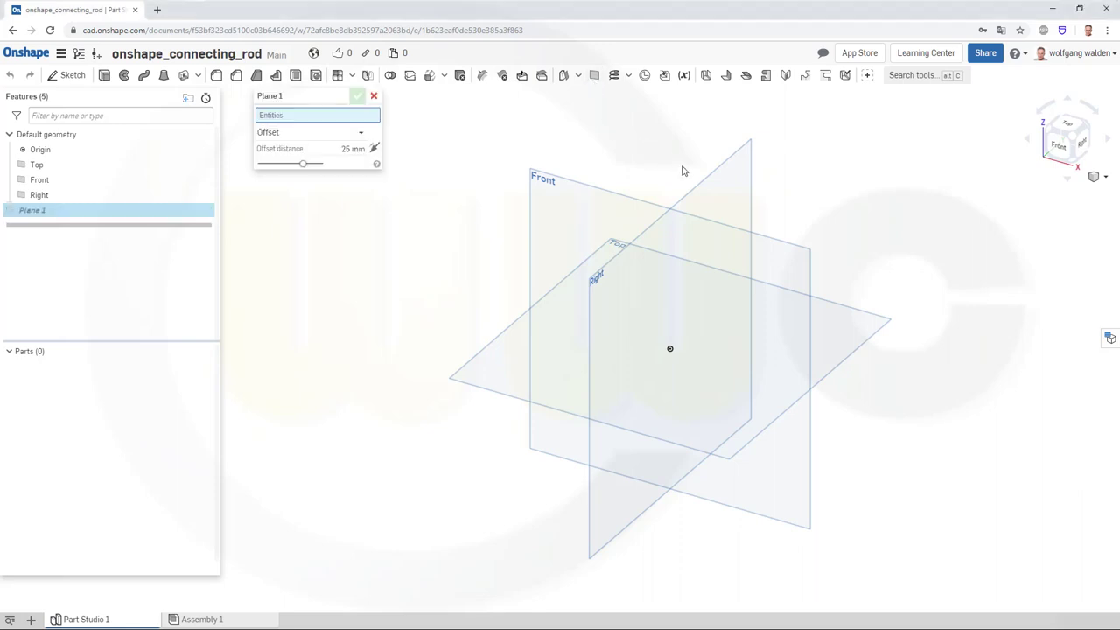
pyautogui.click(709, 193)
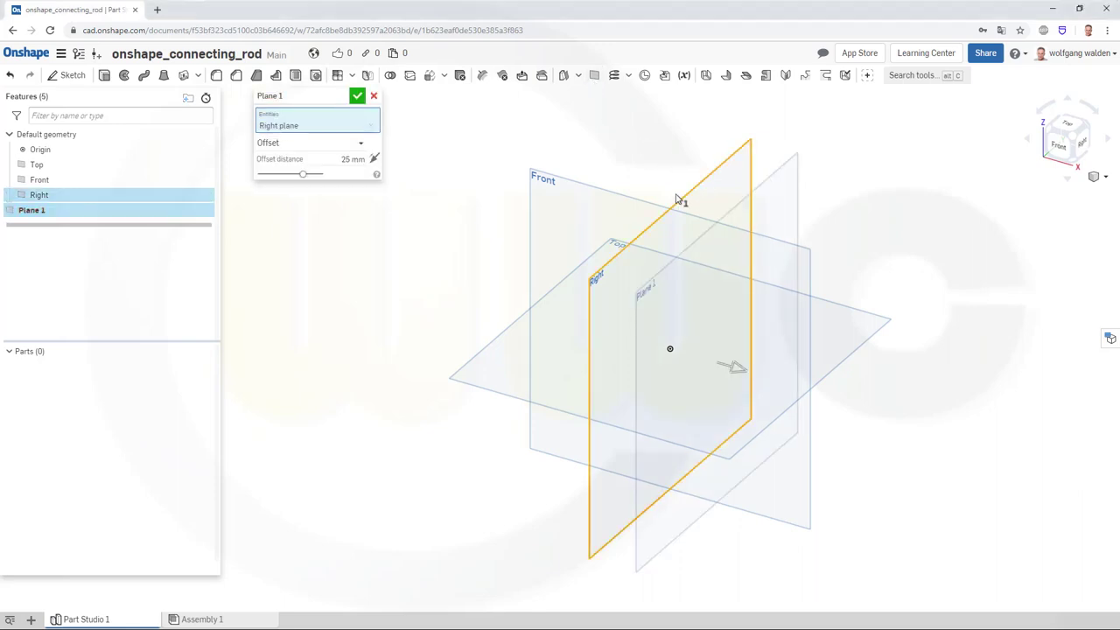
pyautogui.click(353, 159)
pyautogui.write('1')
pyautogui.write('50')
pyautogui.press('Return')
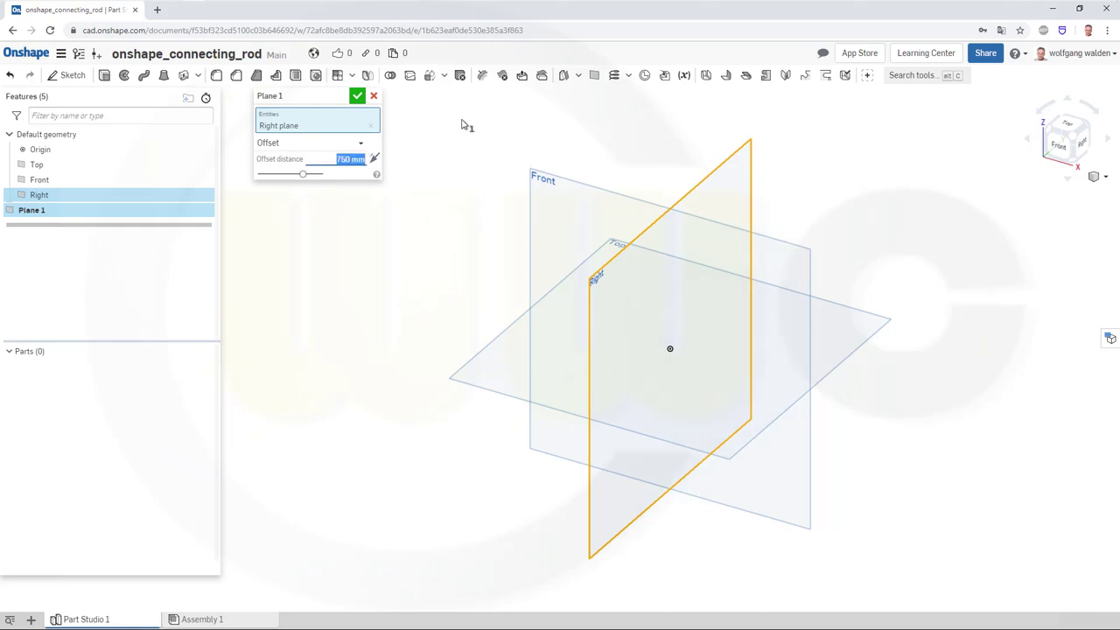
pyautogui.click(357, 97)
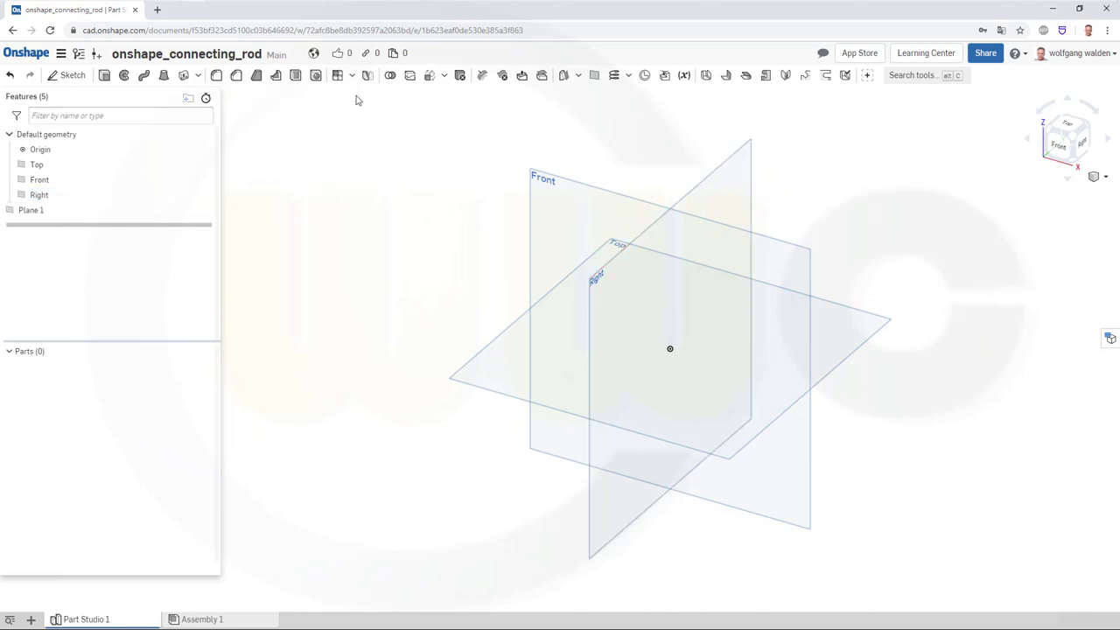
# Create a plane offset 30 mm forward from the Front plane.
pyautogui.click(594, 75)
pyautogui.click(578, 189)
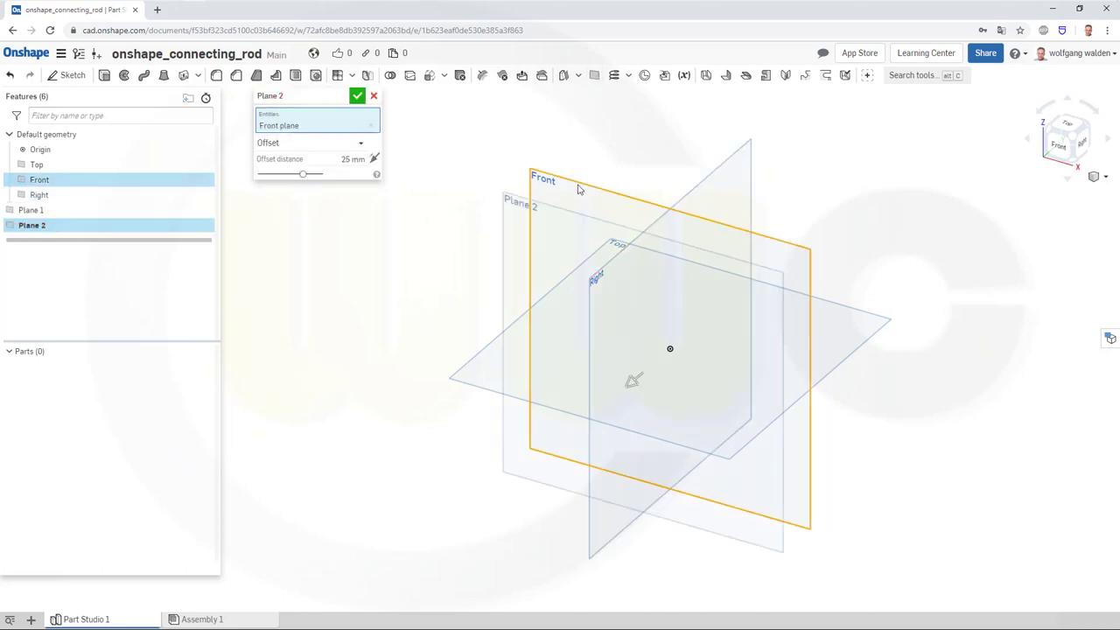
pyautogui.click(320, 160)
pyautogui.write('30')
pyautogui.press('Return')
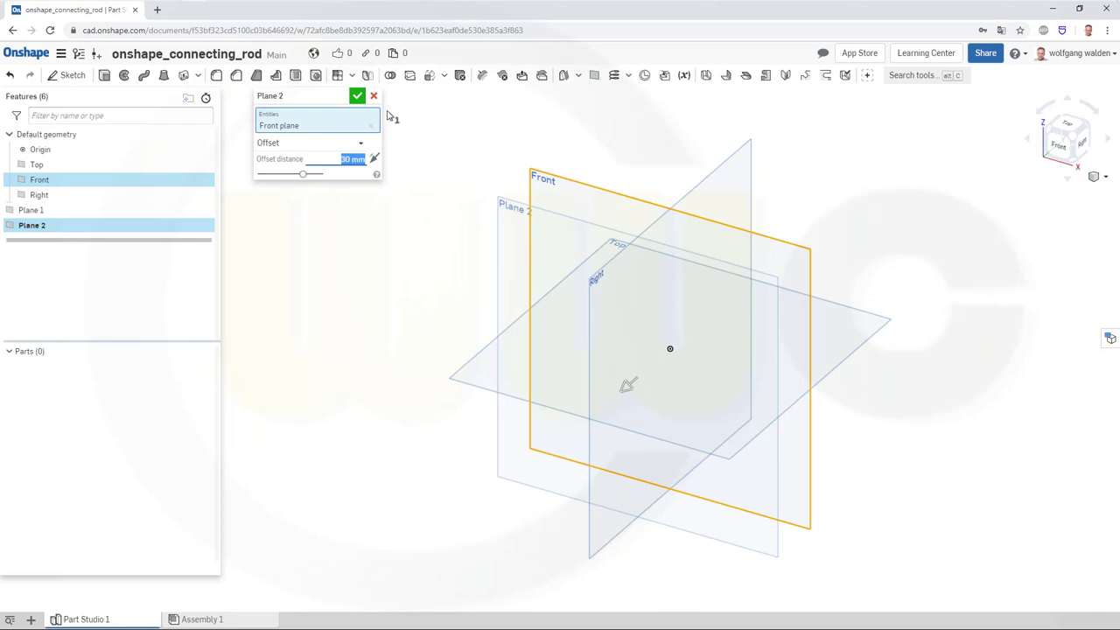
pyautogui.click(357, 96)
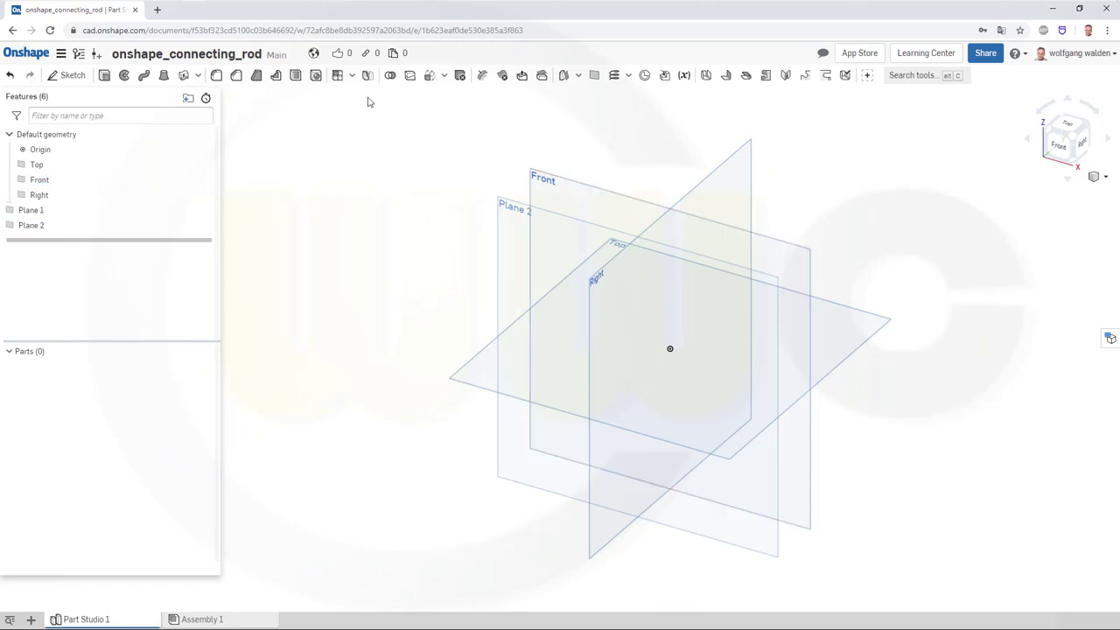
# Create a plane offset 30 mm behind the Front plane, with the offset direction flipped.
pyautogui.click(594, 76)
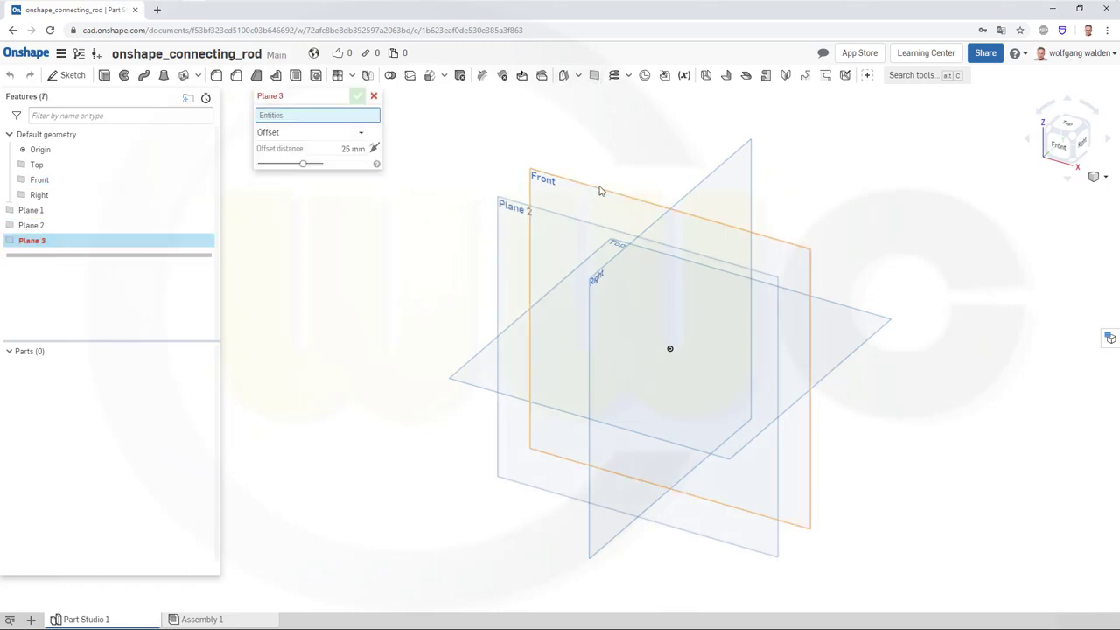
pyautogui.click(601, 191)
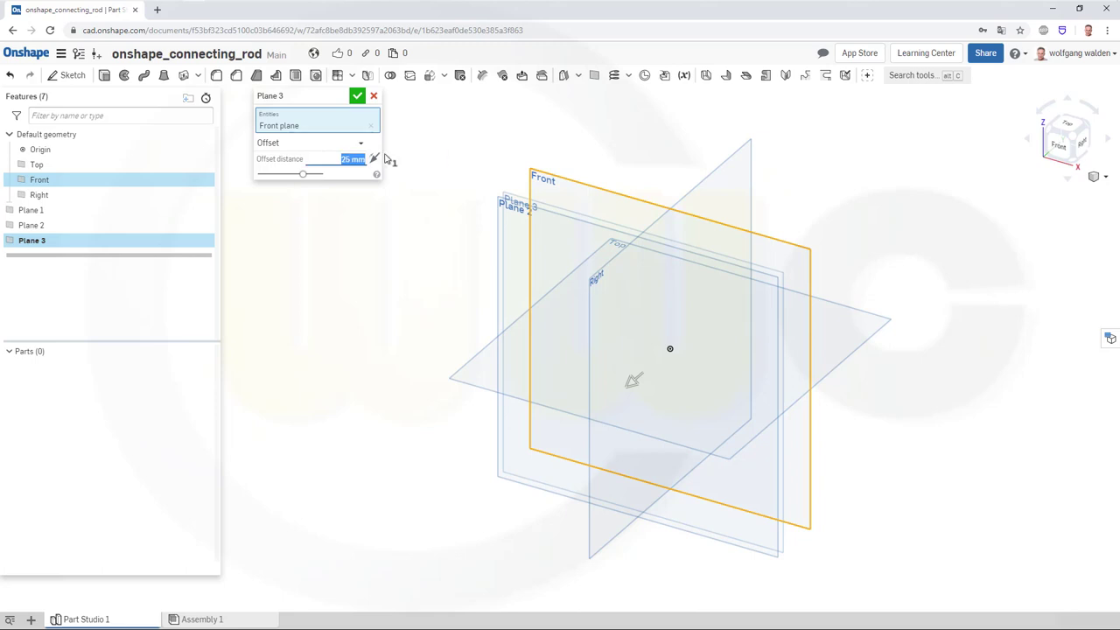
pyautogui.press('BackSpace')
pyautogui.write('-30')
pyautogui.press('Return')
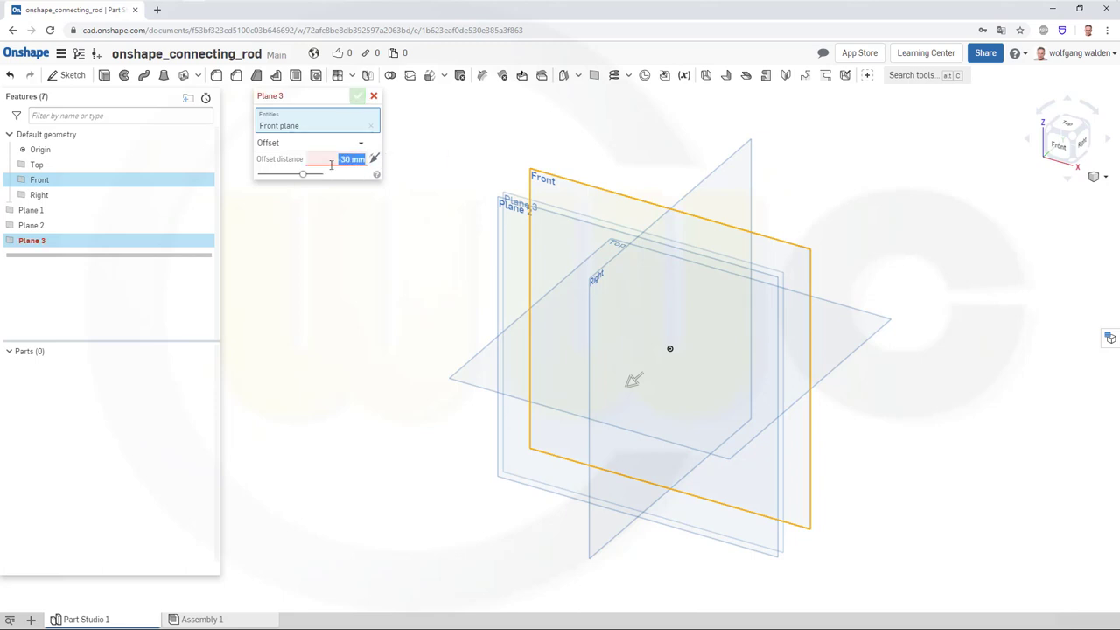
pyautogui.write('30')
pyautogui.press('Return')
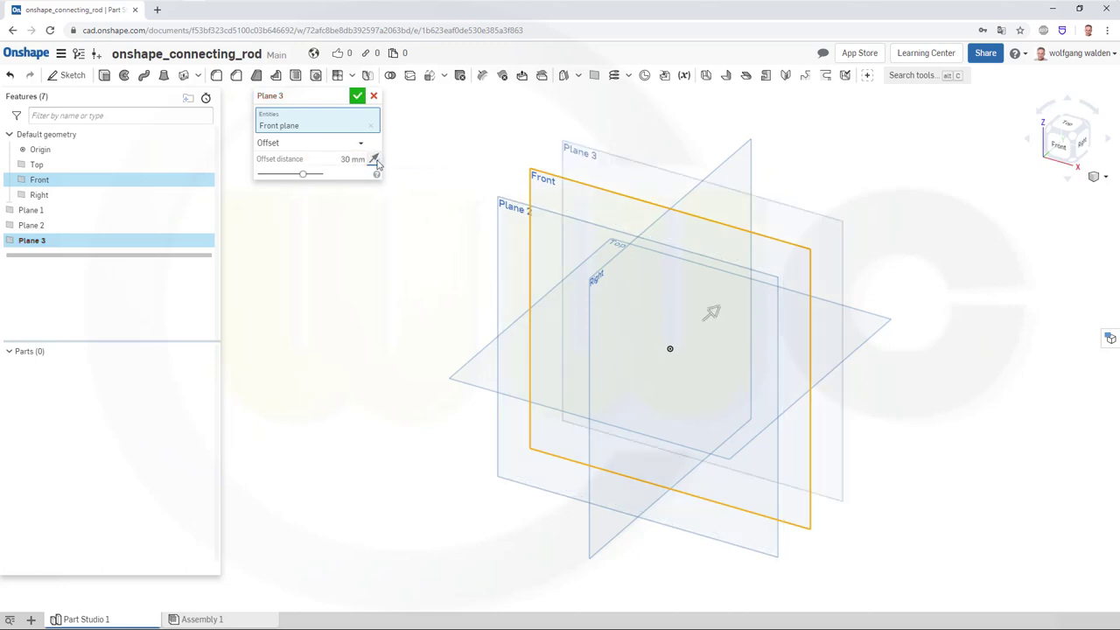
pyautogui.click(357, 95)
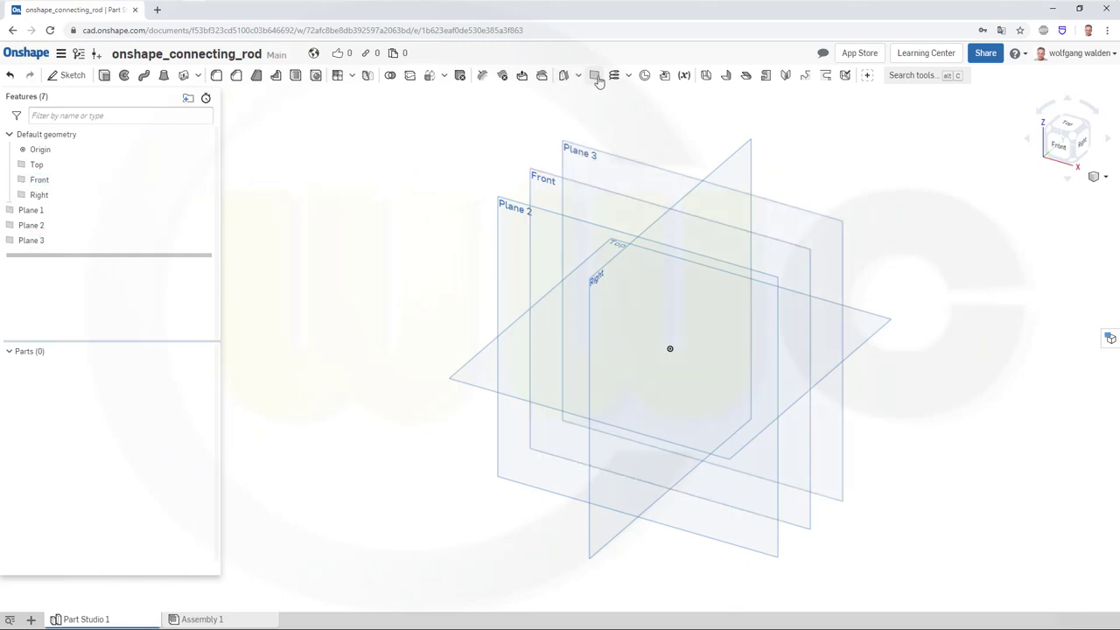
# Create a plane offset 95/2 mm above the Top plane.
pyautogui.press('p')
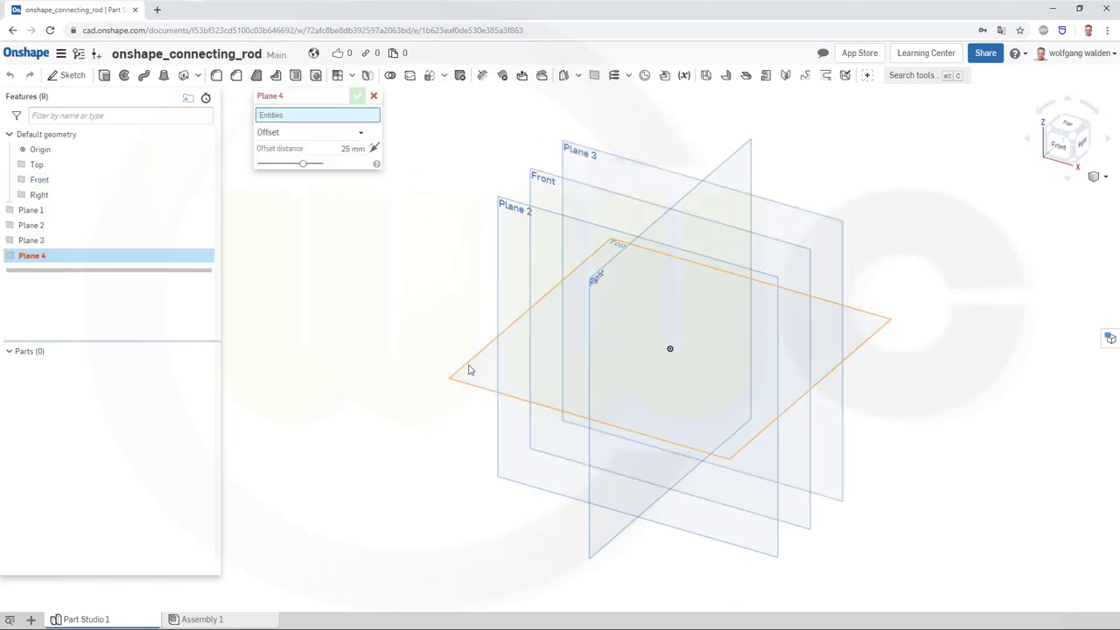
pyautogui.click(469, 369)
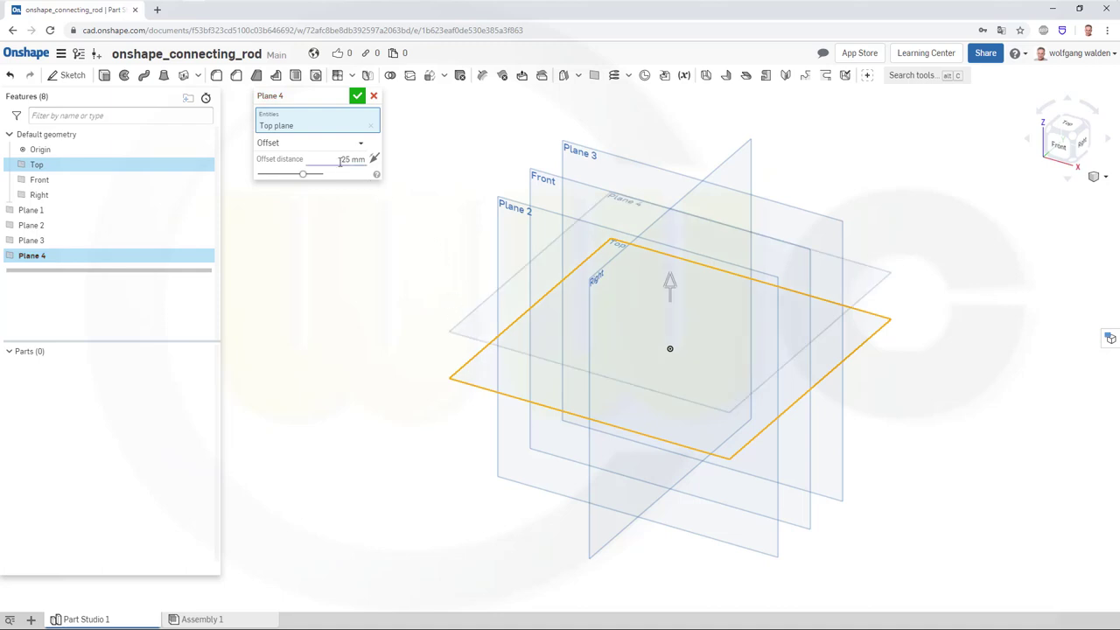
pyautogui.write('20')
pyautogui.press('Return')
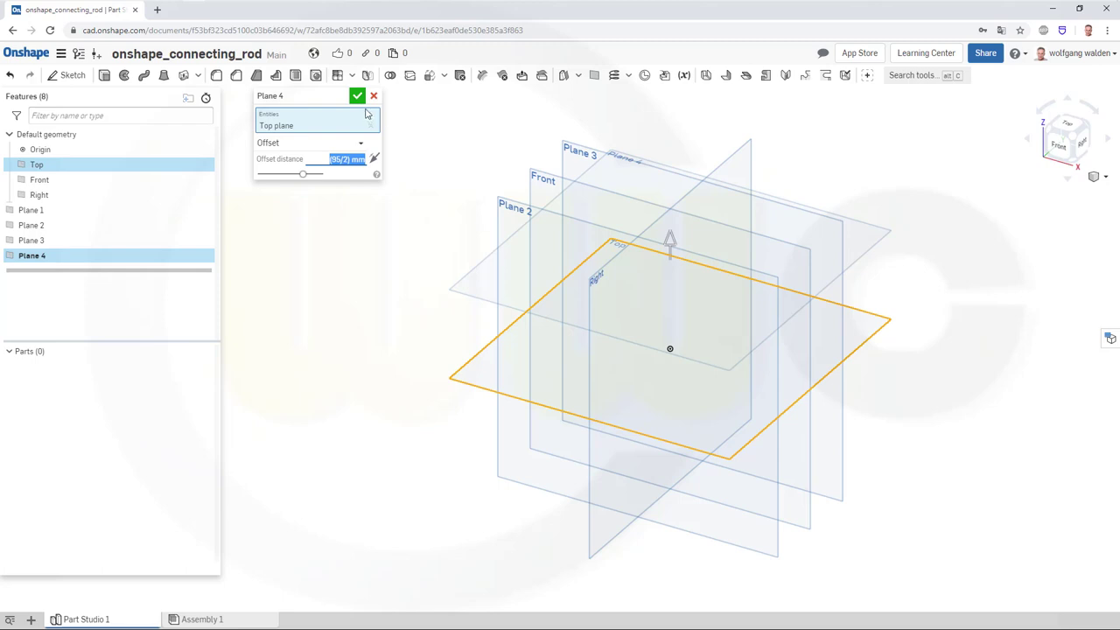
pyautogui.click(357, 95)
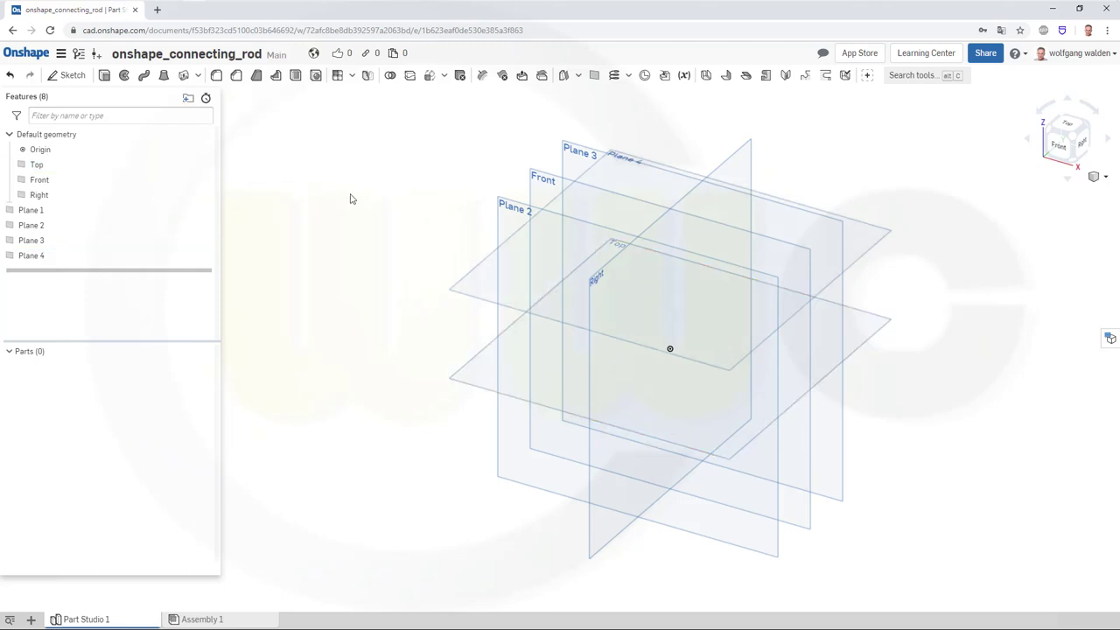
# Start a sketch on the Front plane and draw a corner rectangle from the origin, about 734 mm long and 89 mm high.
pyautogui.scroll(-2, 365, 219)
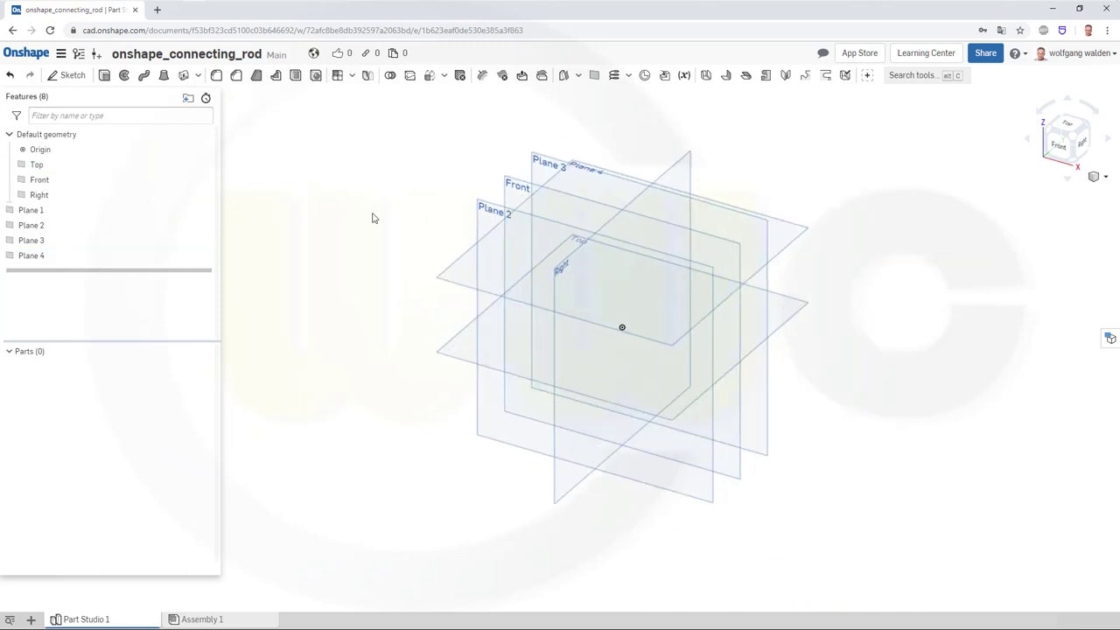
pyautogui.scroll(-1, 857, 257)
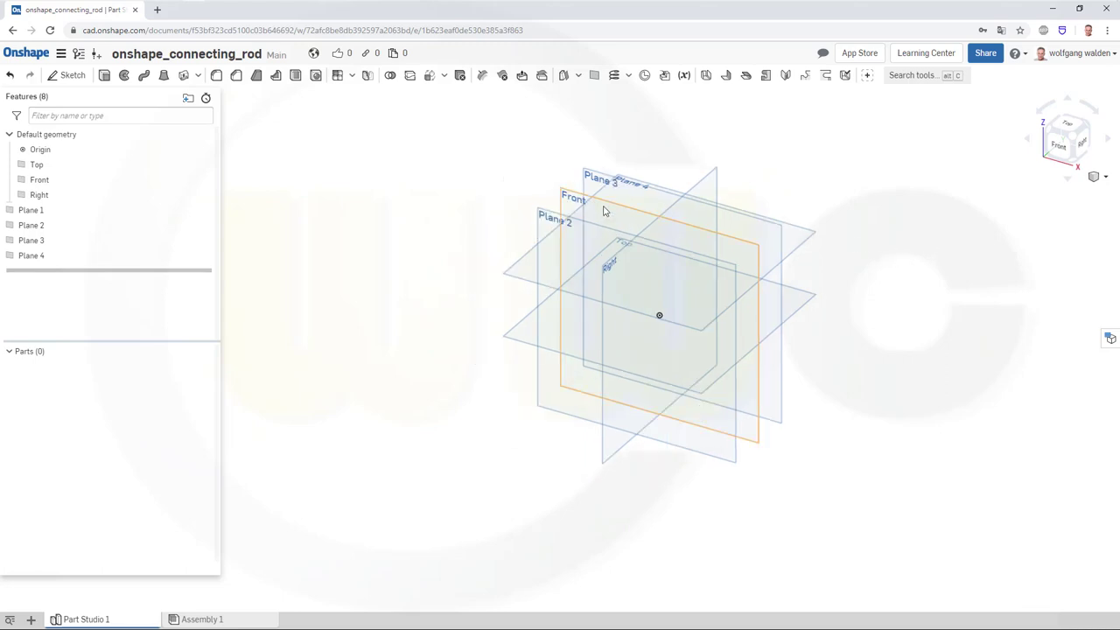
pyautogui.click(73, 77)
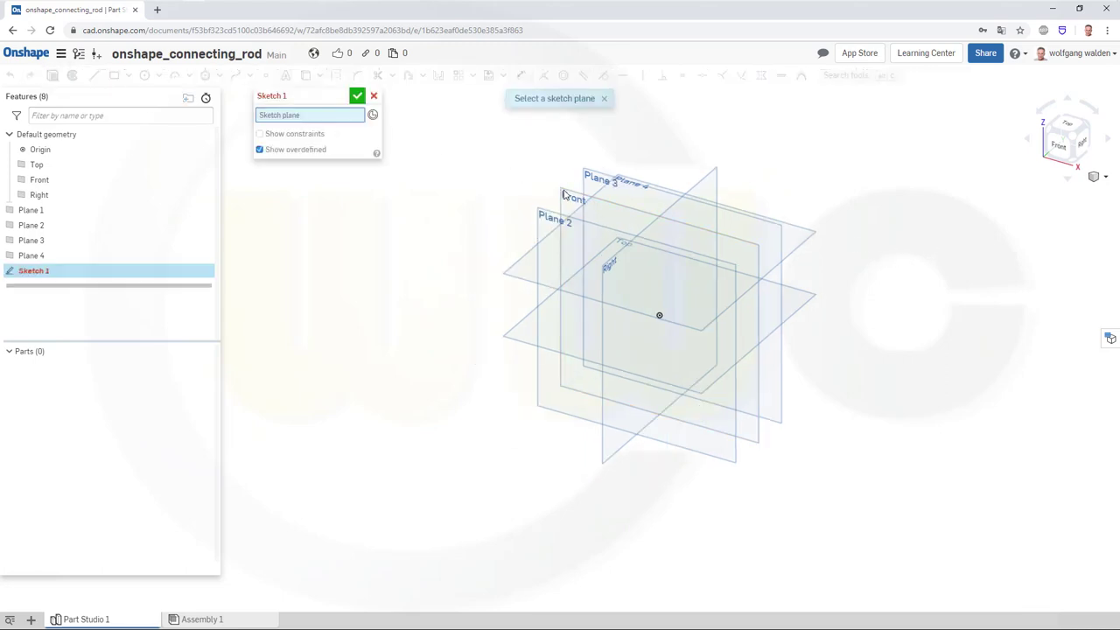
pyautogui.click(592, 204)
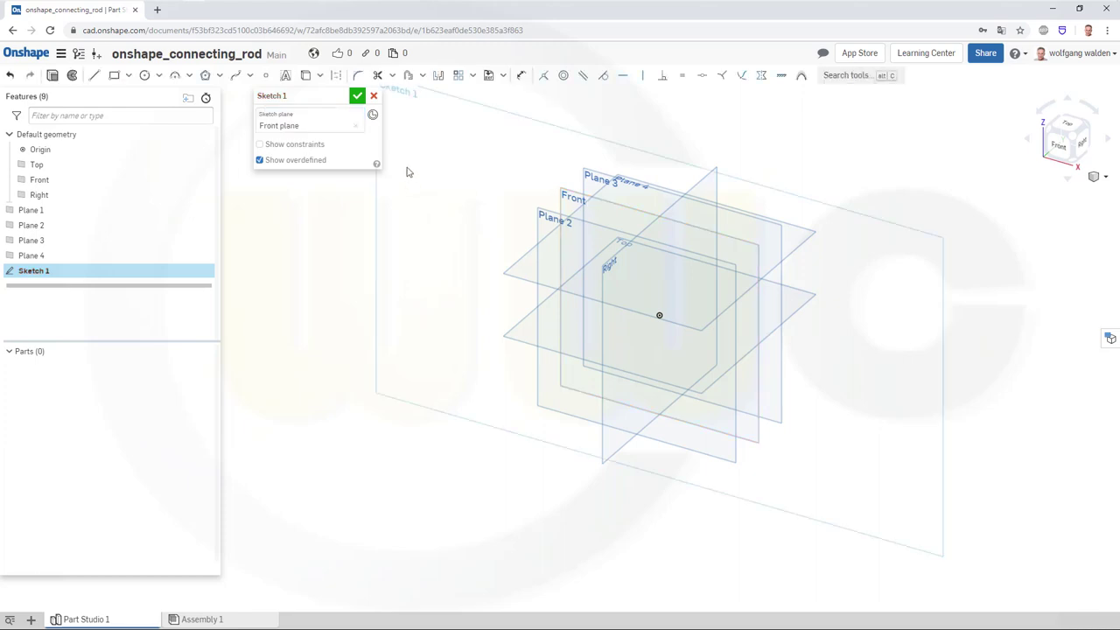
pyautogui.click(1061, 147)
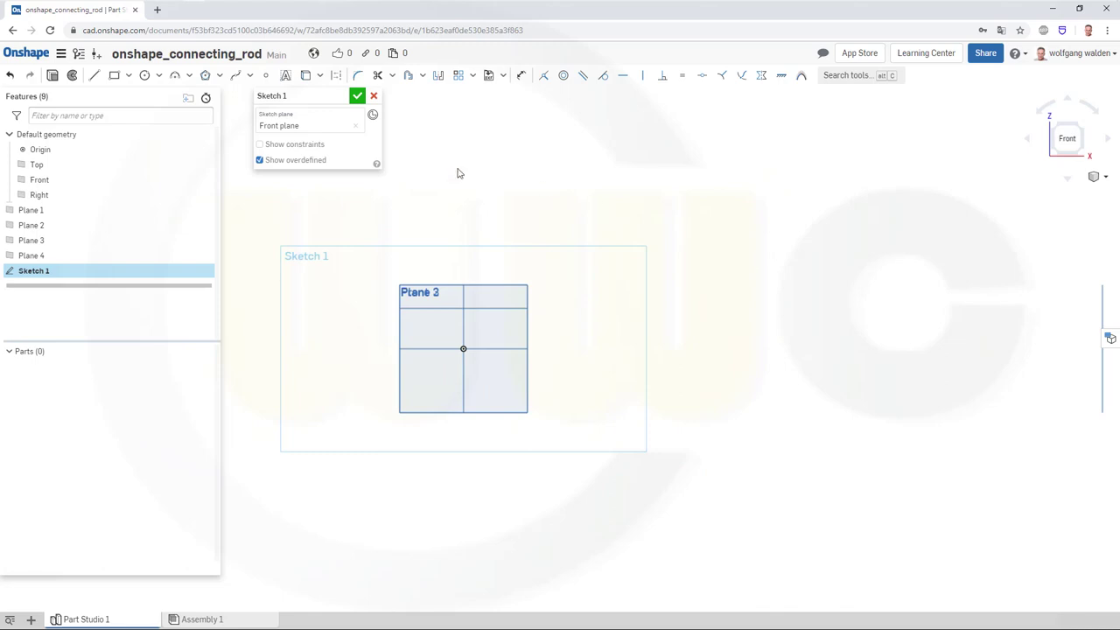
pyautogui.click(113, 75)
pyautogui.click(463, 349)
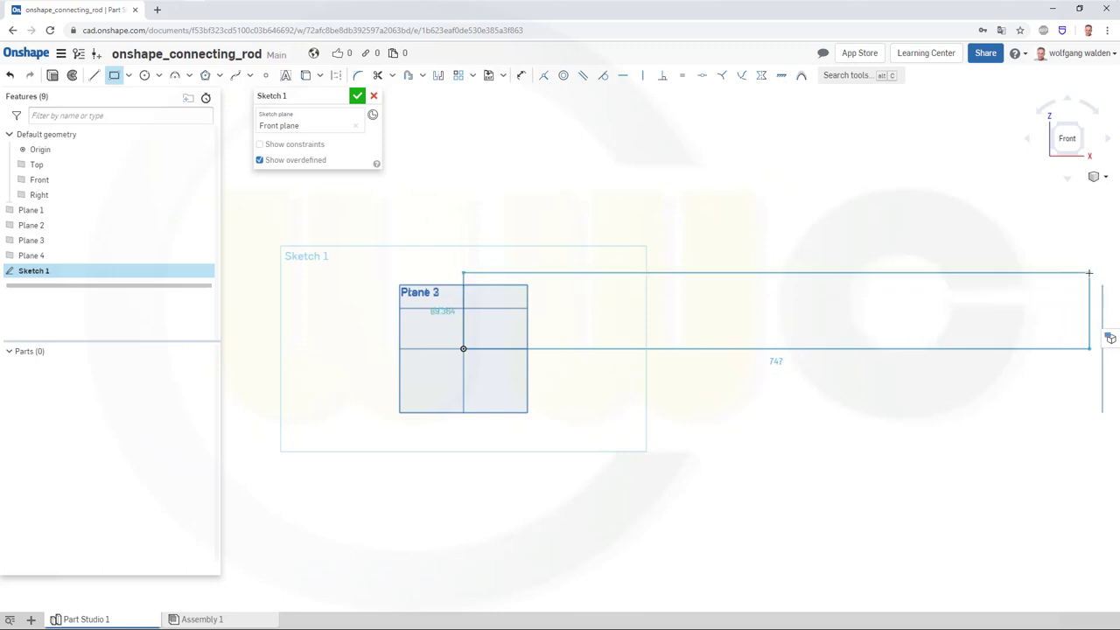
pyautogui.click(1089, 273)
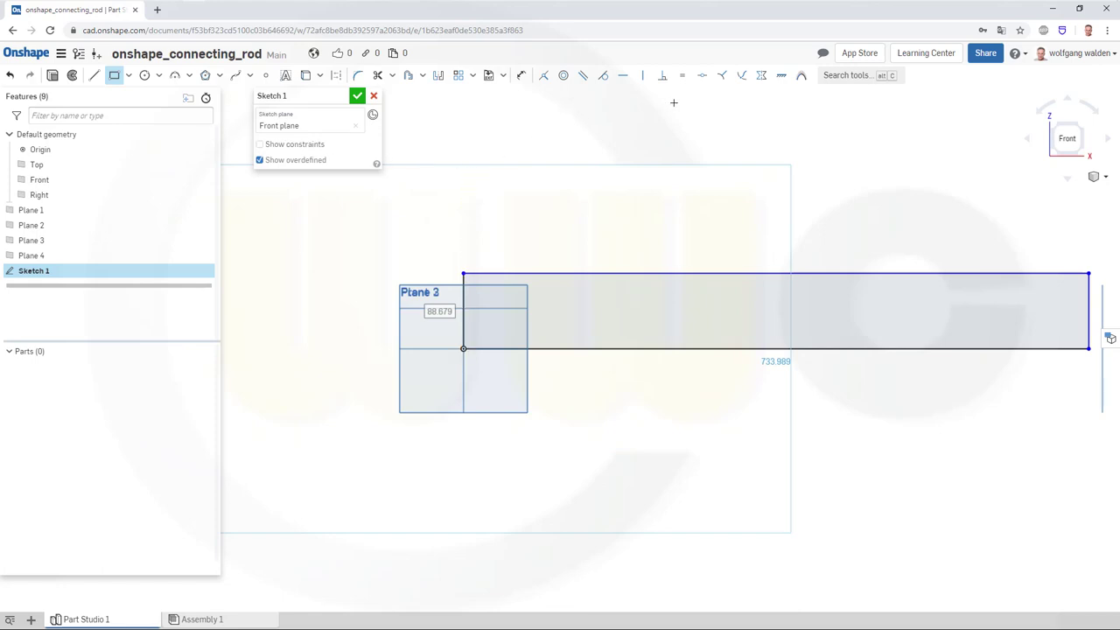
# Make the rectangle's lower corner farthest from the origin coincident with the plane offset from the Right plane.
pyautogui.click(544, 77)
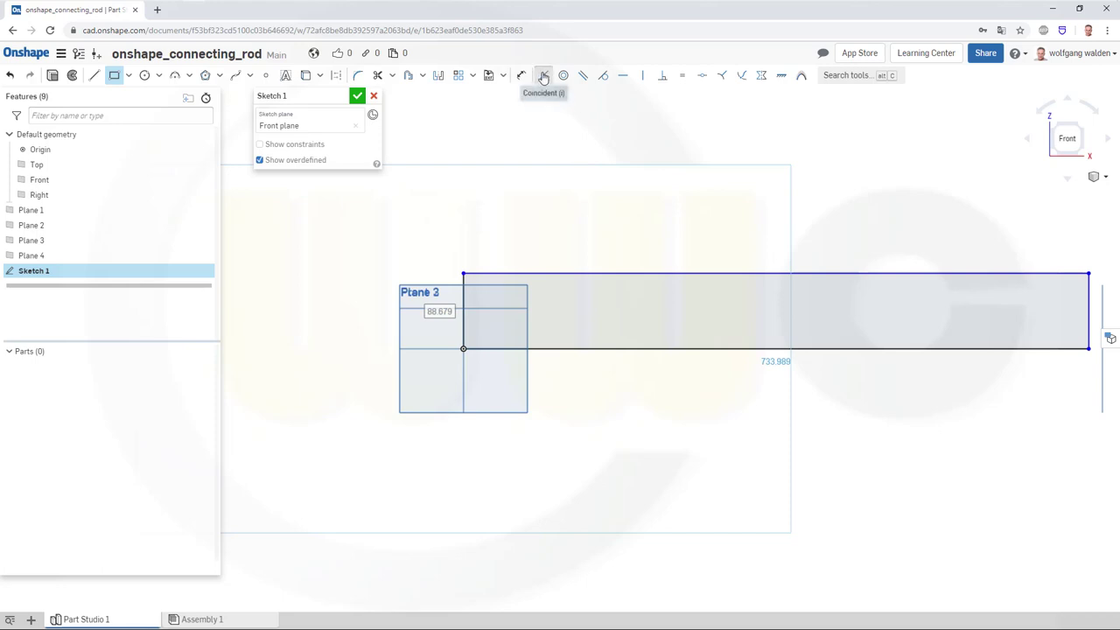
pyautogui.click(1089, 348)
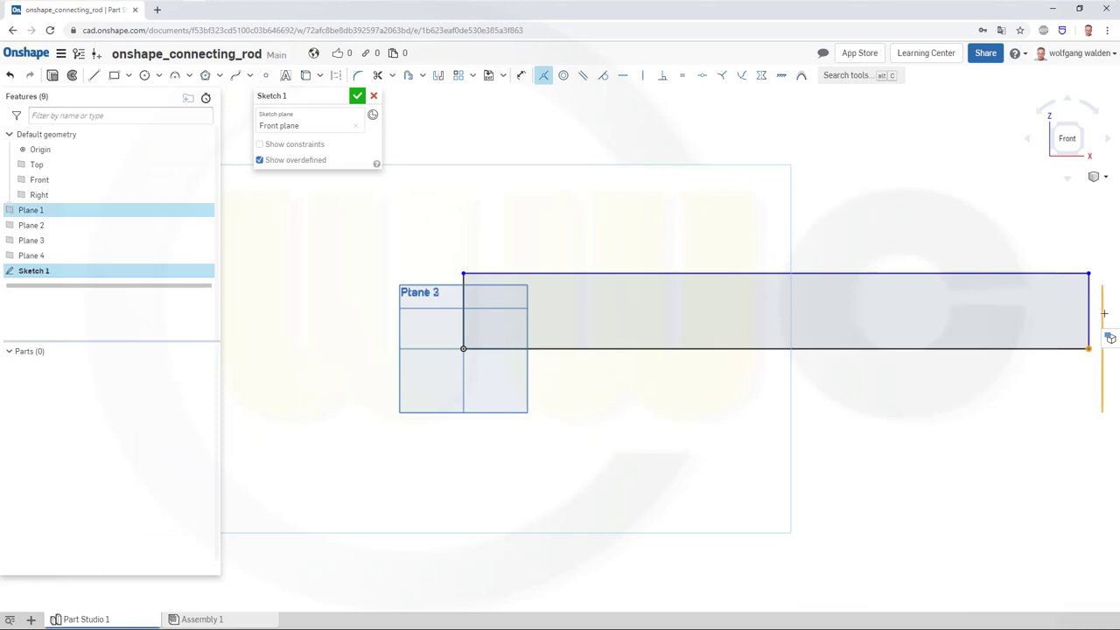
pyautogui.click(1103, 333)
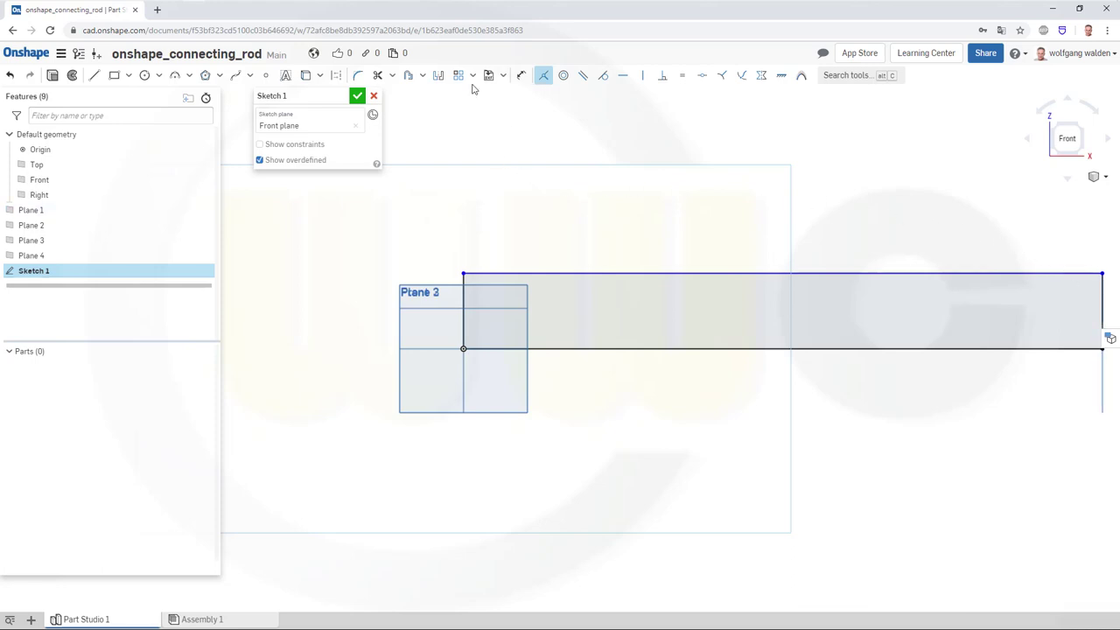
pyautogui.click(336, 77)
pyautogui.click(620, 348)
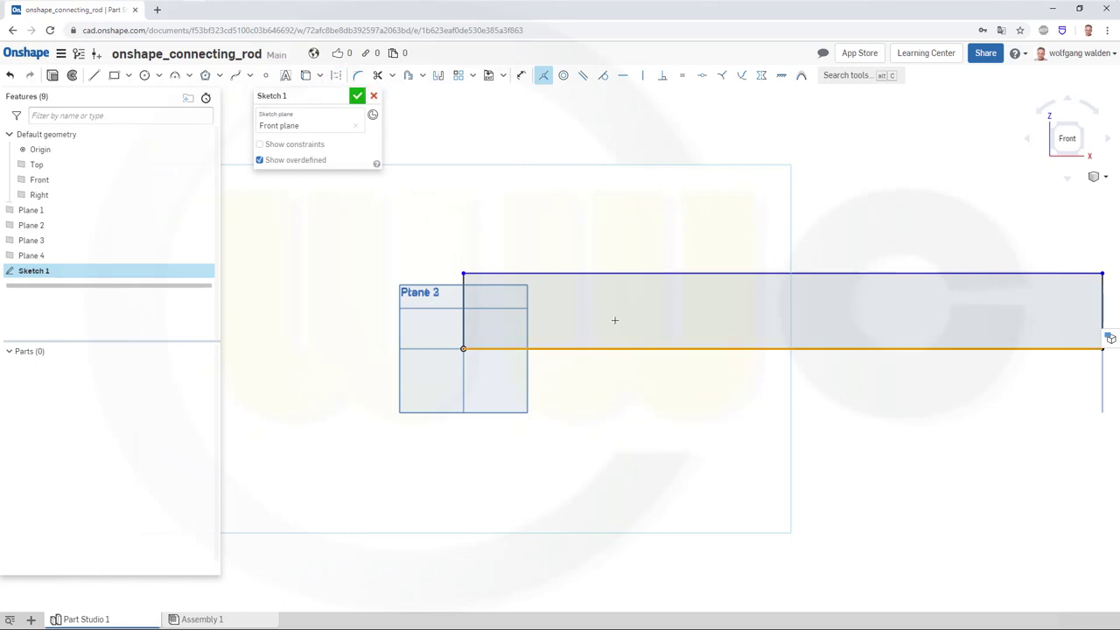
pyautogui.hotkey('ctrl', 'z')
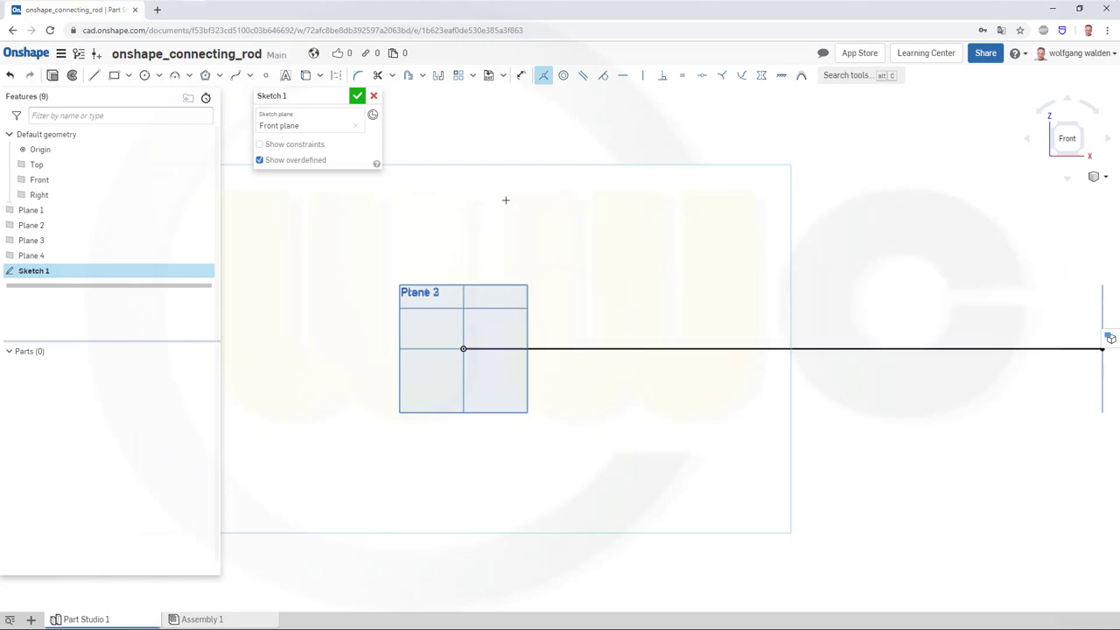
pyautogui.press('Escape')
pyautogui.hotkey('ctrl', 'y')
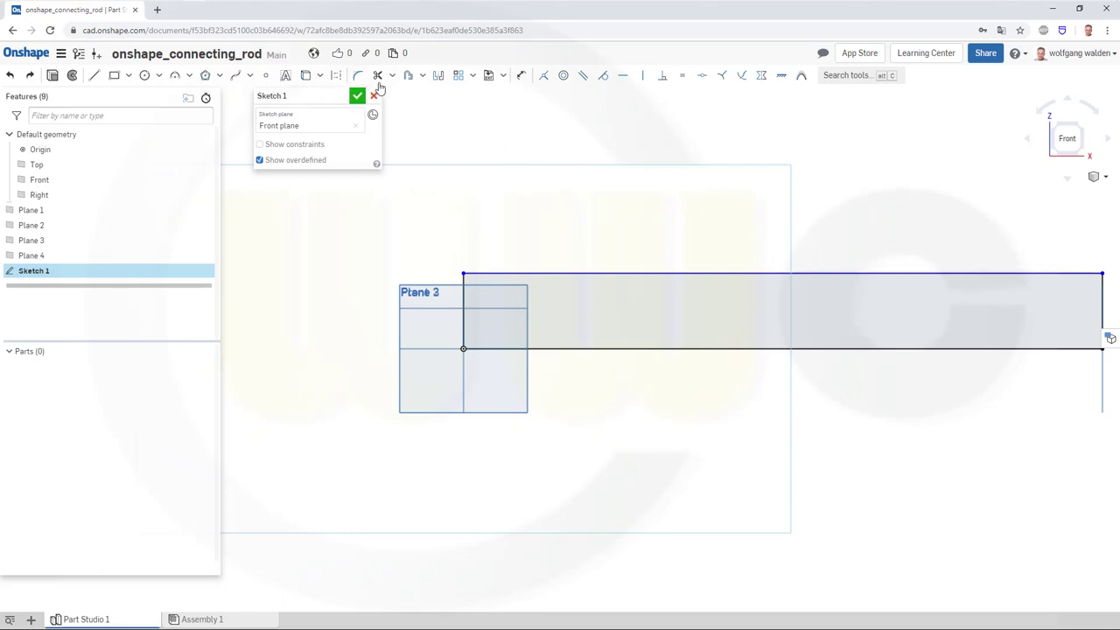
# Dimension the rectangle's height between its two long edges and set it to 45/2 mm.
pyautogui.click(521, 75)
pyautogui.click(571, 349)
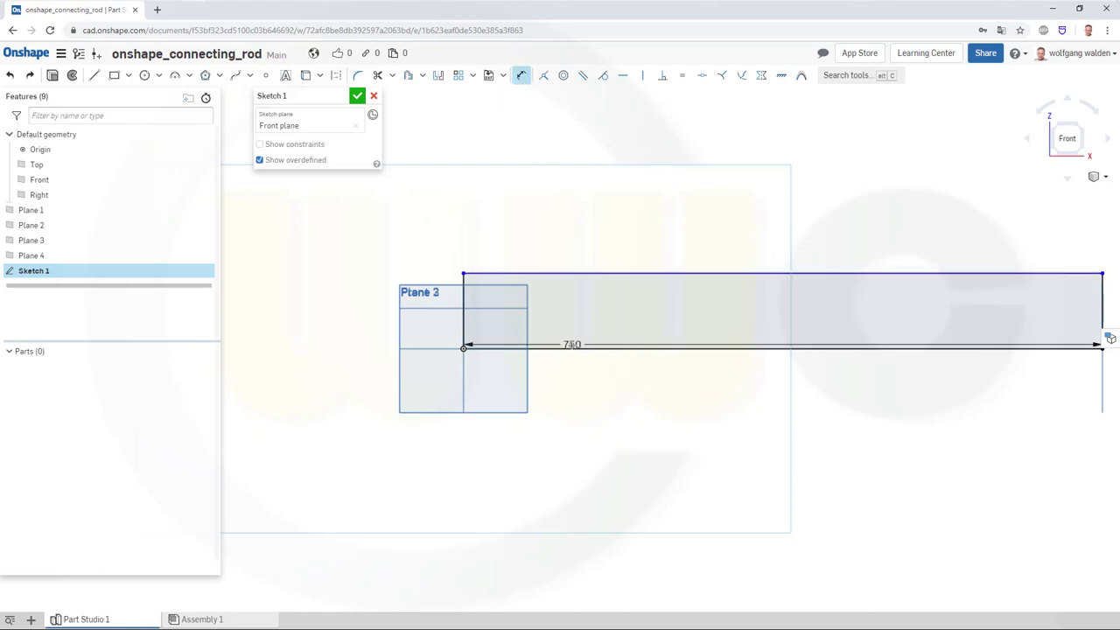
pyautogui.click(569, 274)
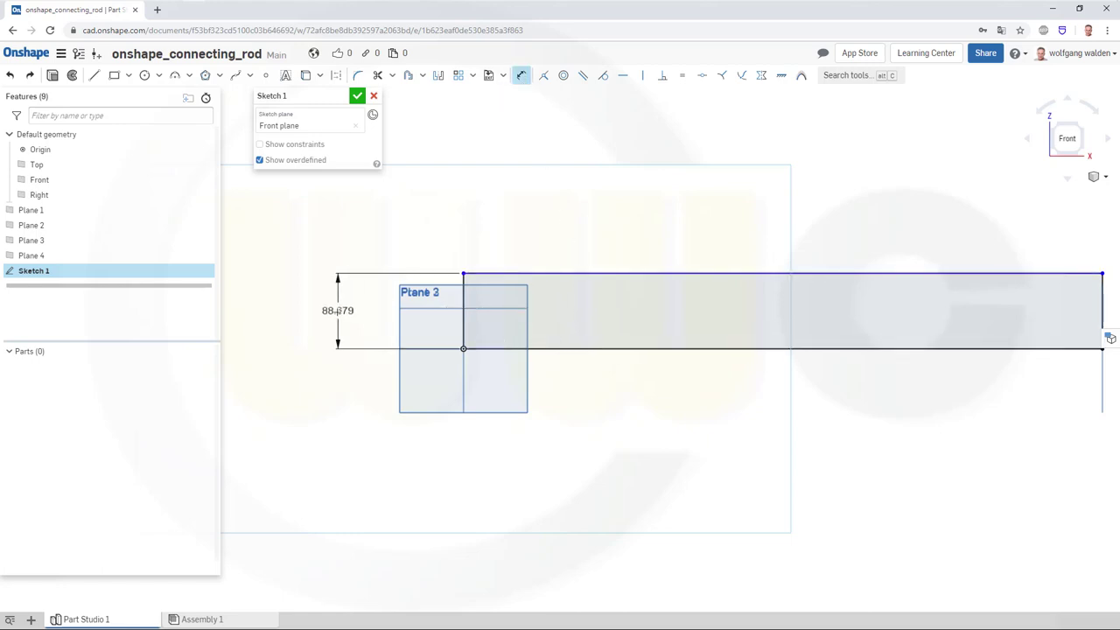
pyautogui.click(307, 268)
pyautogui.write('45/2')
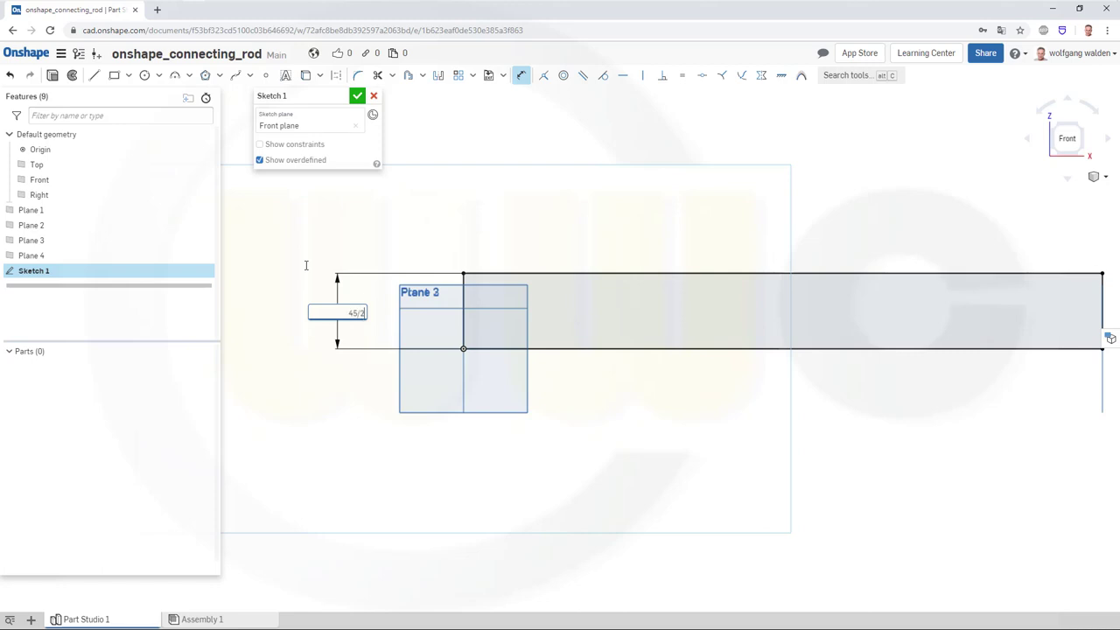
pyautogui.press('Return')
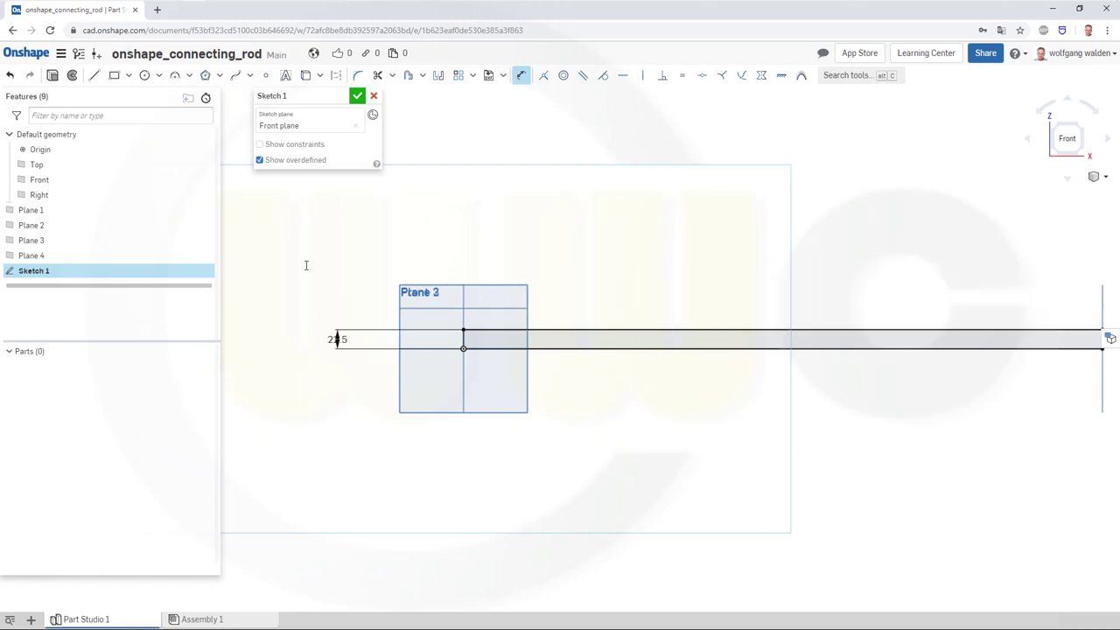
# Finish the sketch and revolve the rectangle a full turn about its long edge through the origin as a new solid.
pyautogui.click(357, 97)
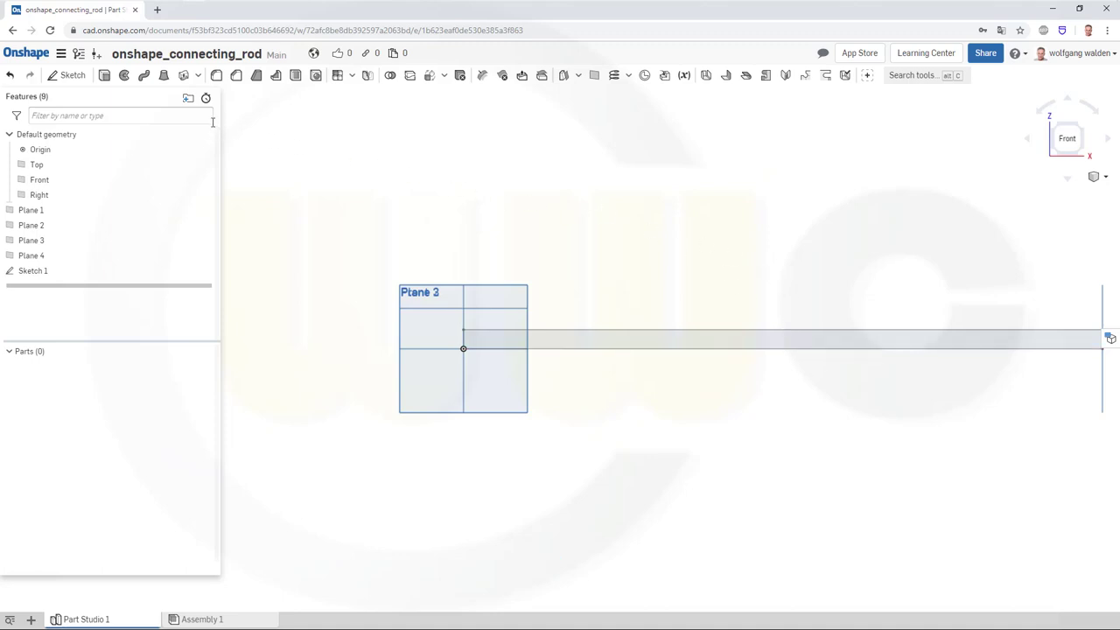
pyautogui.click(124, 75)
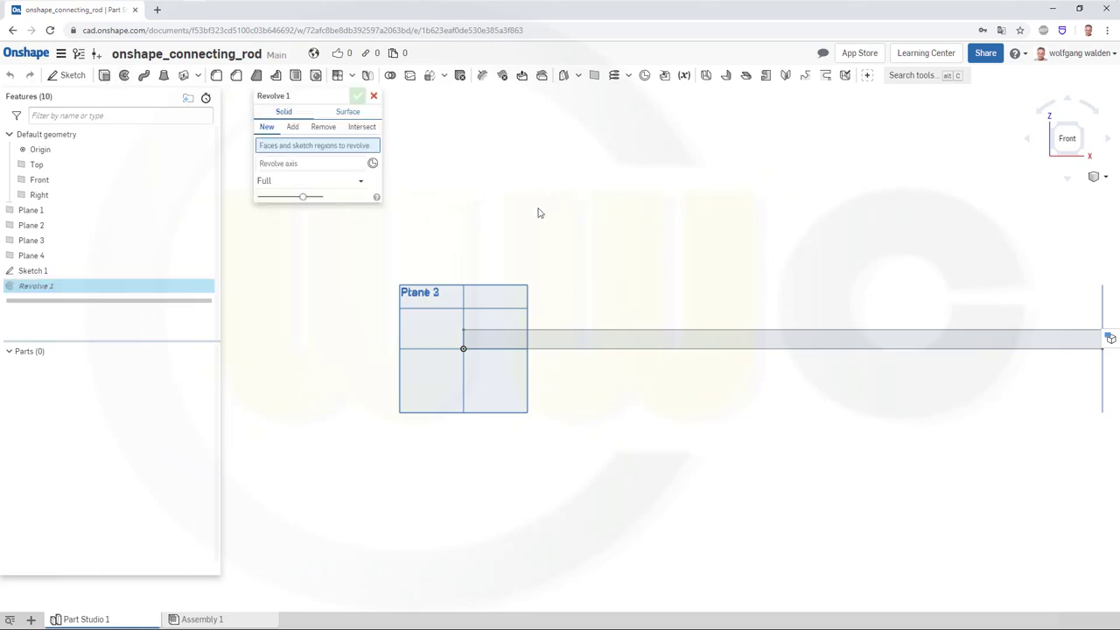
pyautogui.click(550, 339)
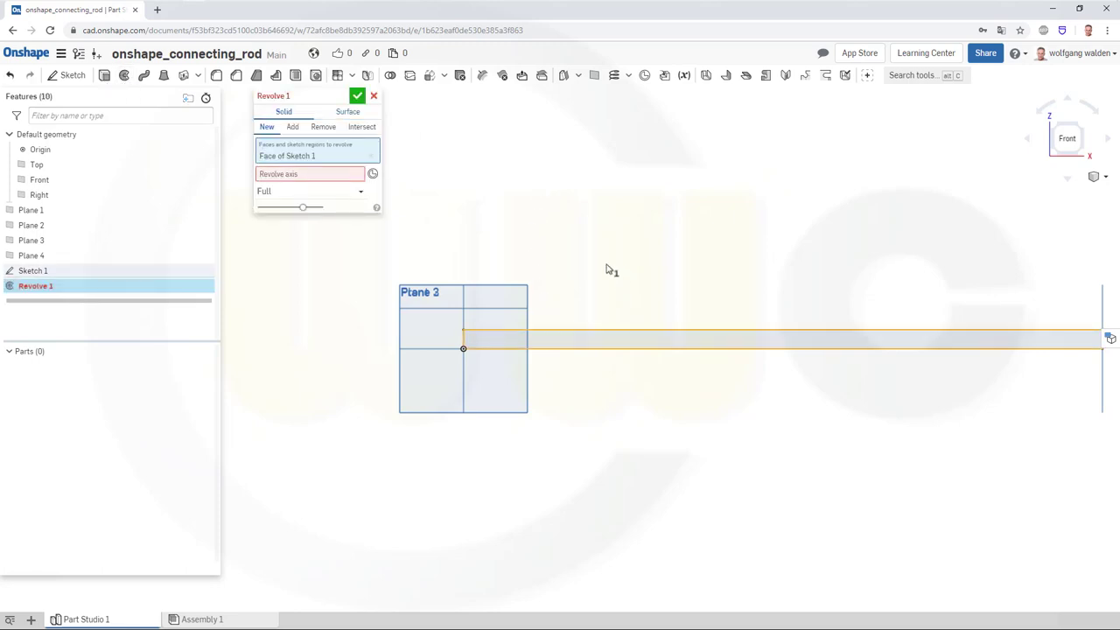
pyautogui.click(309, 176)
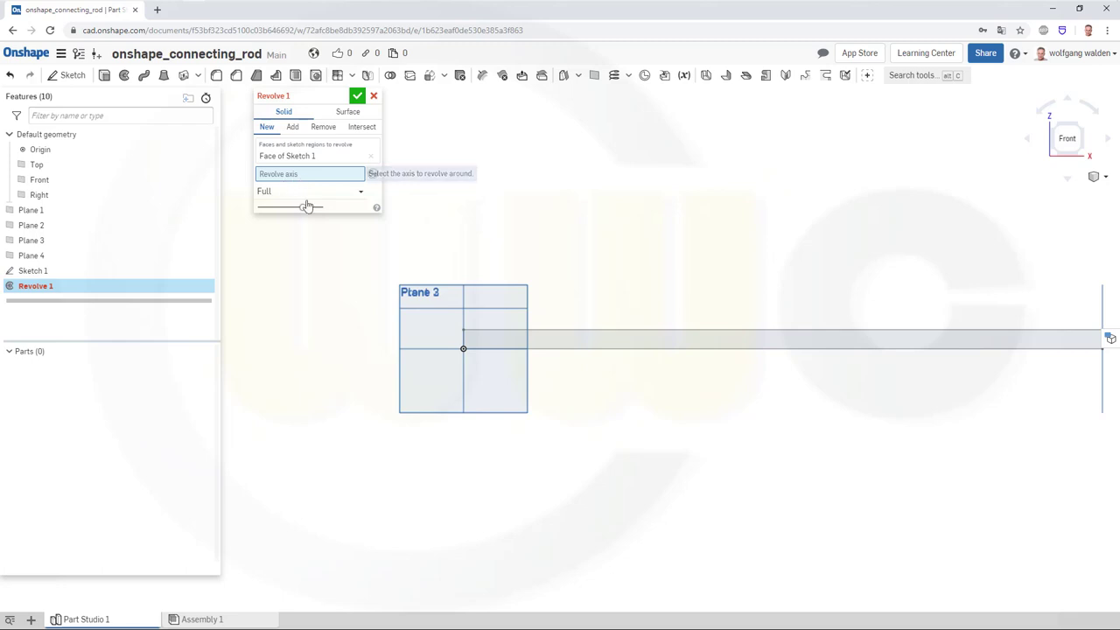
pyautogui.click(557, 350)
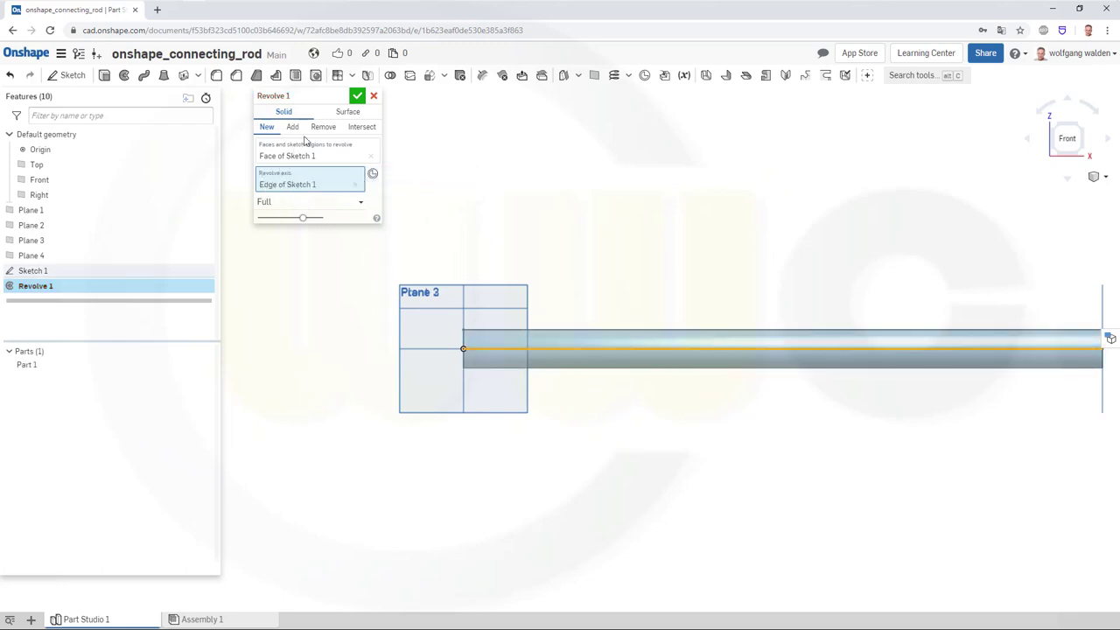
pyautogui.click(358, 96)
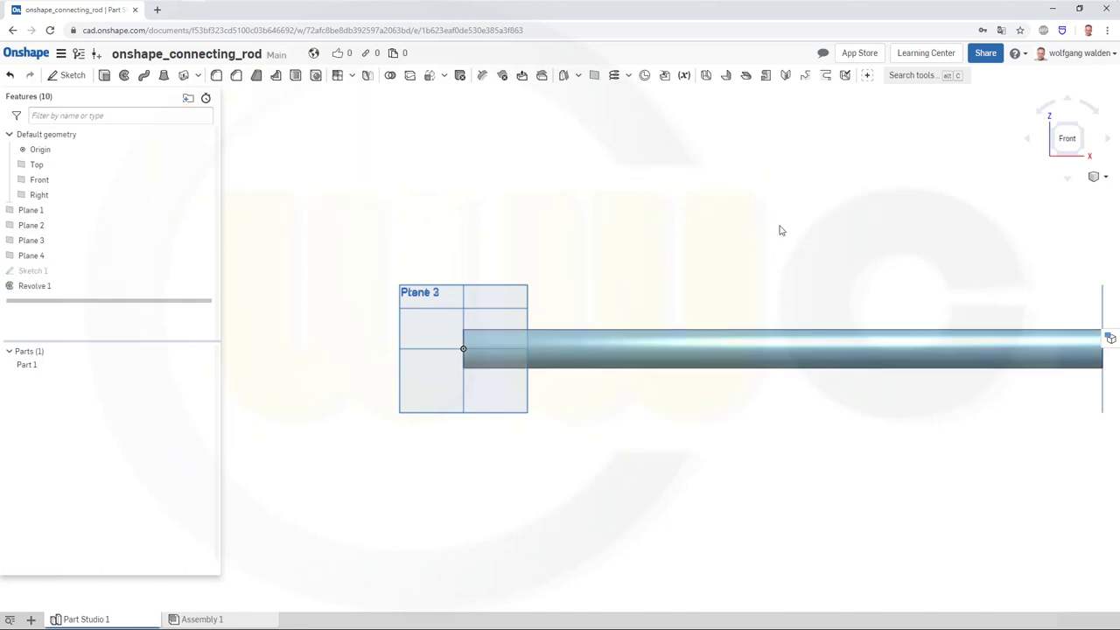
# Start a sketch on the Front plane and draw a corner rectangle about 188 mm long and 64 mm high above the shaft's origin end.
pyautogui.moveTo(781, 230); pyautogui.dragTo(778, 256, button='right')
pyautogui.hotkey('shift', '1')
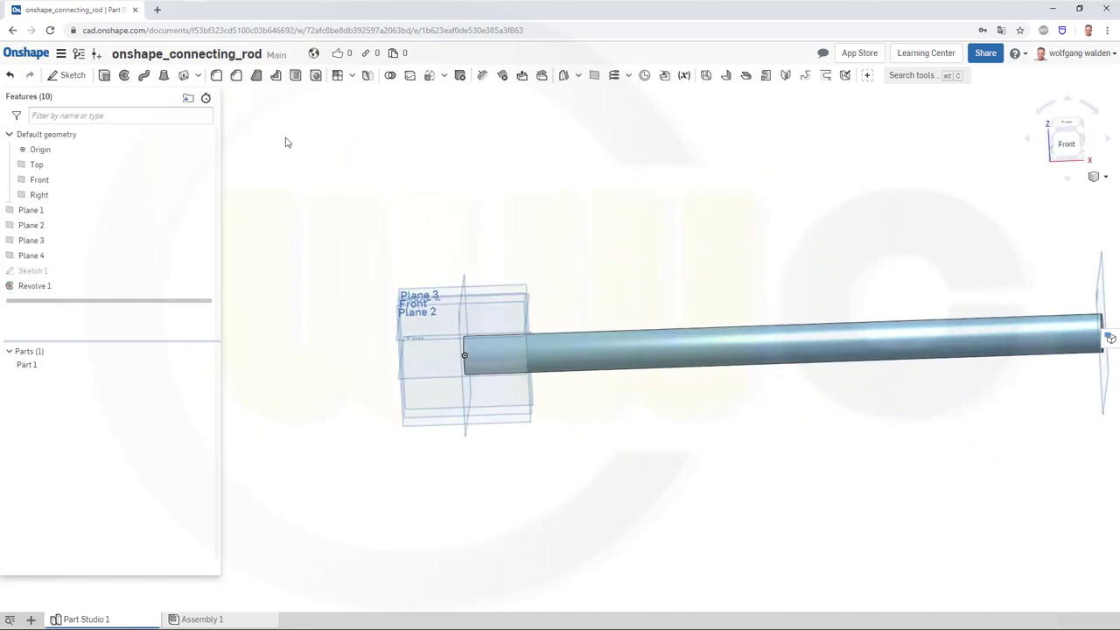
pyautogui.click(70, 76)
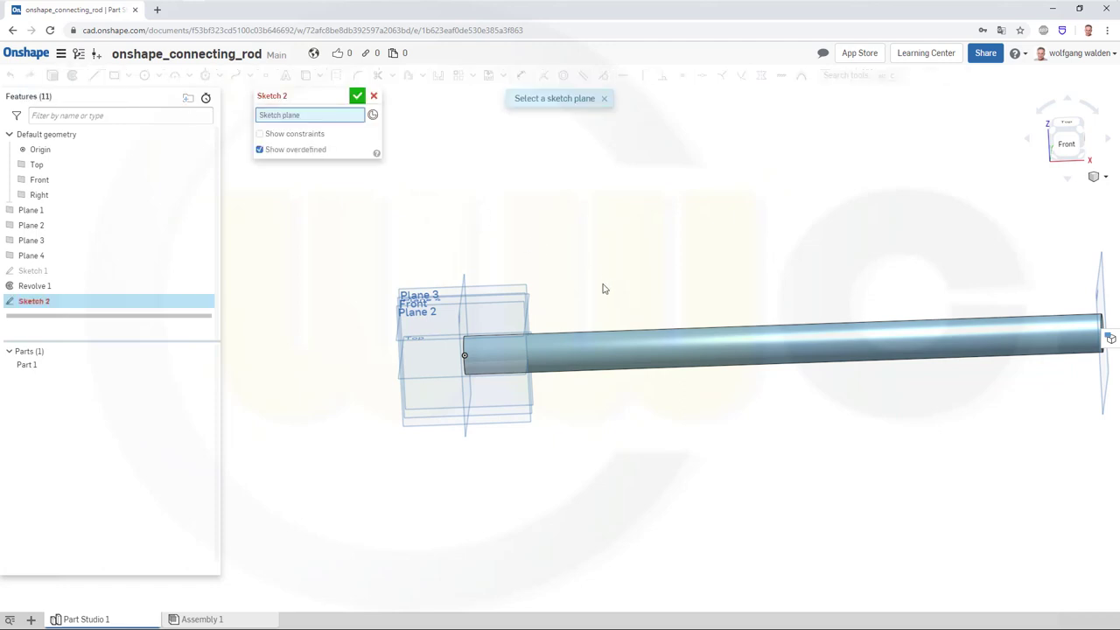
pyautogui.moveTo(600, 288)
pyautogui.mouseDown(button='right')
pyautogui.moveTo(594, 301)
pyautogui.moveTo(560, 295)
pyautogui.mouseUp(button='right')
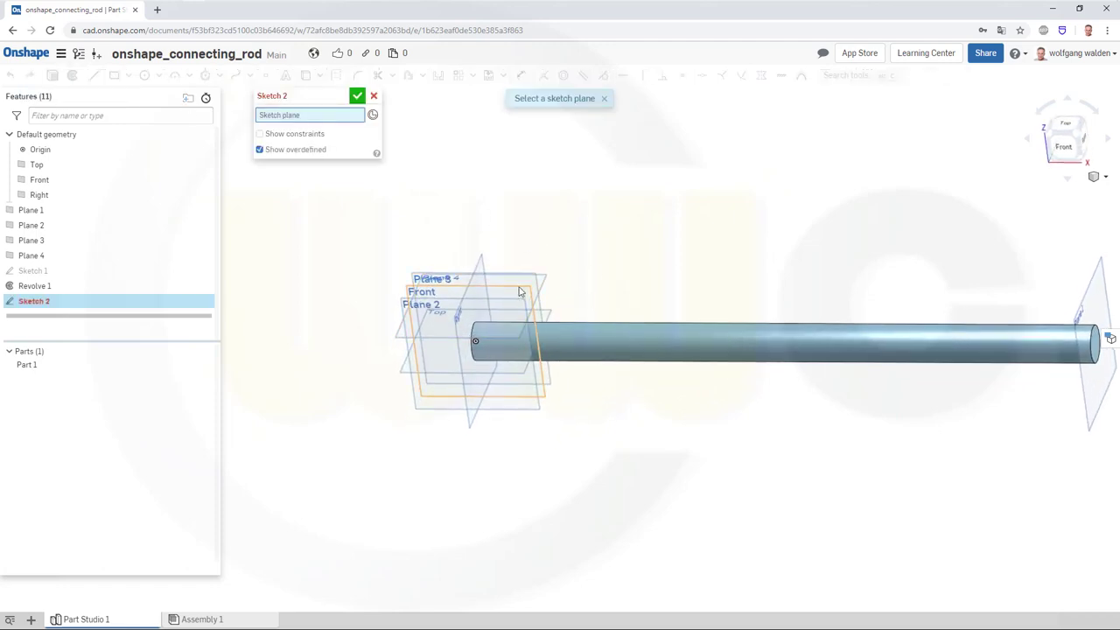
pyautogui.click(545, 296)
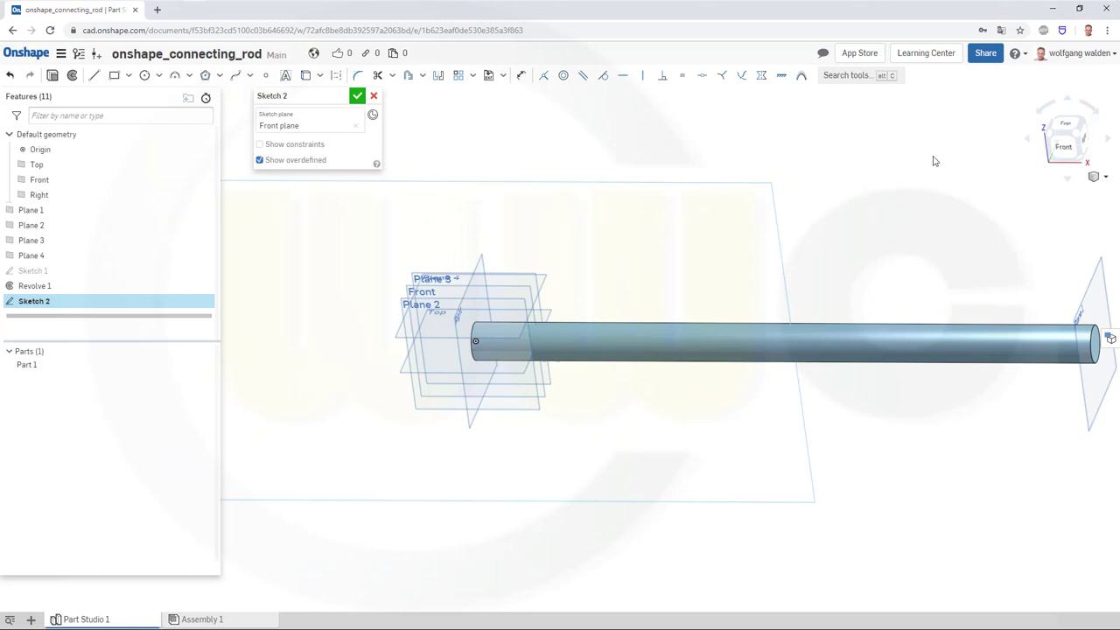
pyautogui.click(1064, 145)
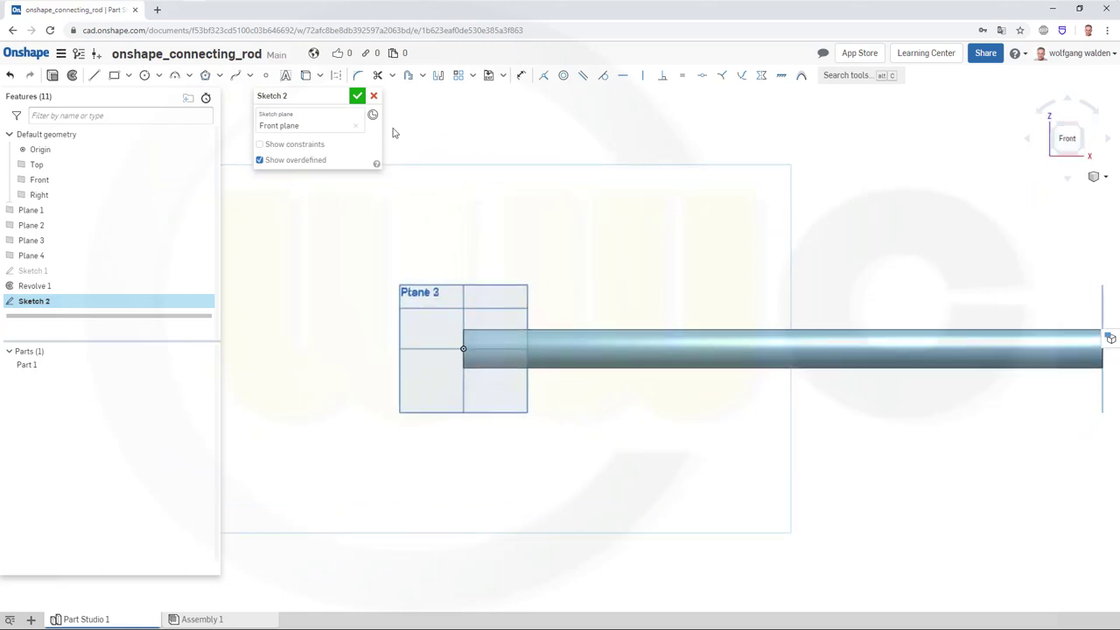
pyautogui.click(115, 76)
pyautogui.moveTo(461, 229); pyautogui.dragTo(614, 276)
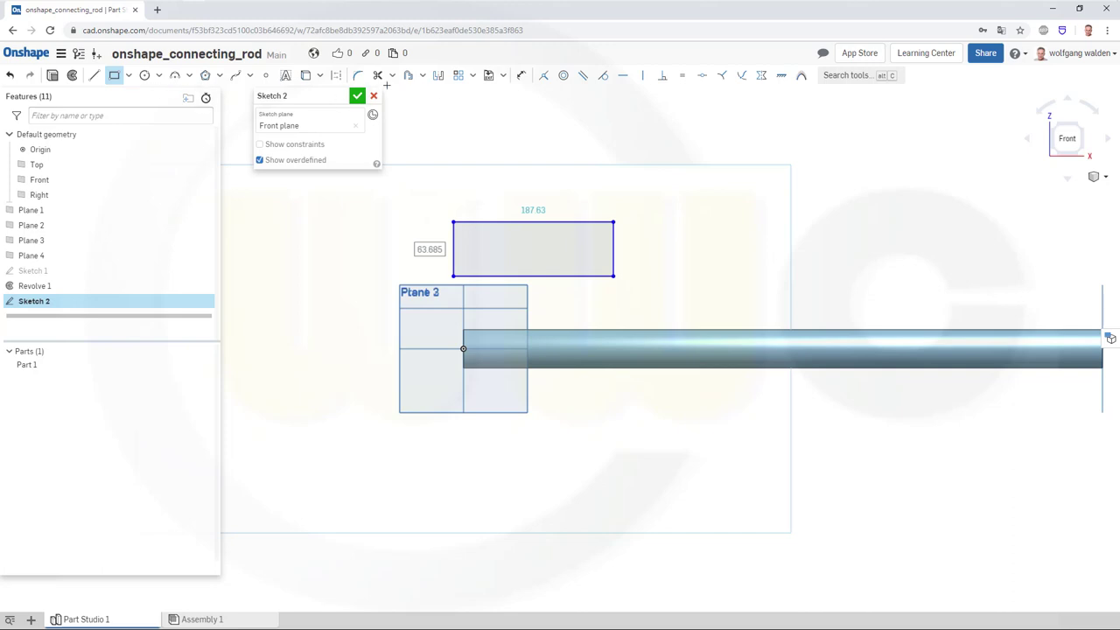
# Dimension the height between the new rectangle's two long edges and set it to 55 mm.
pyautogui.click(521, 75)
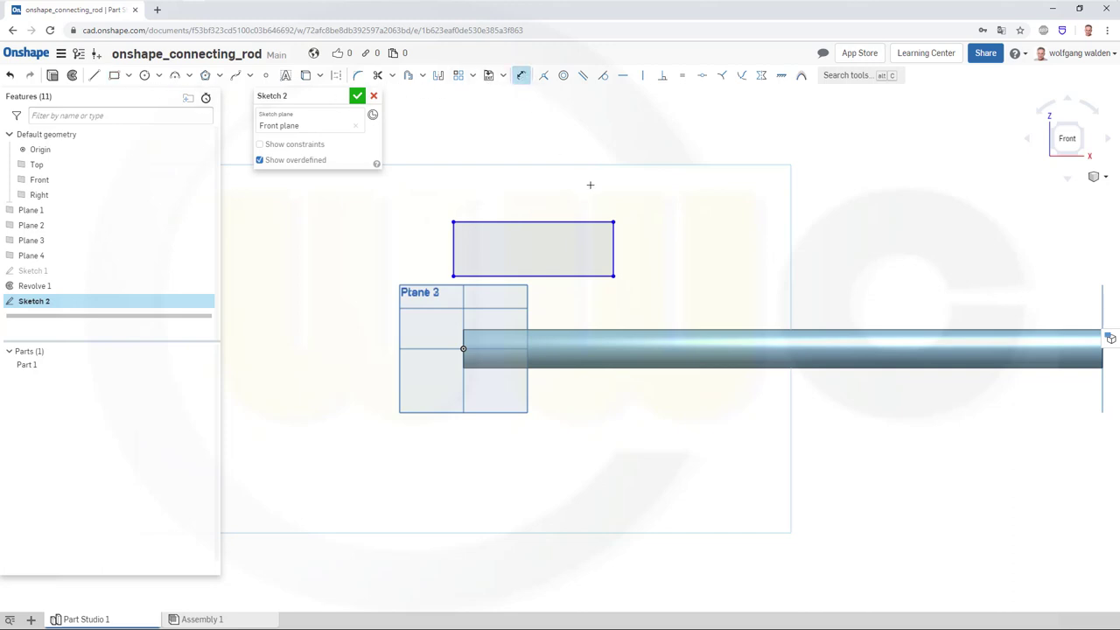
pyautogui.click(566, 222)
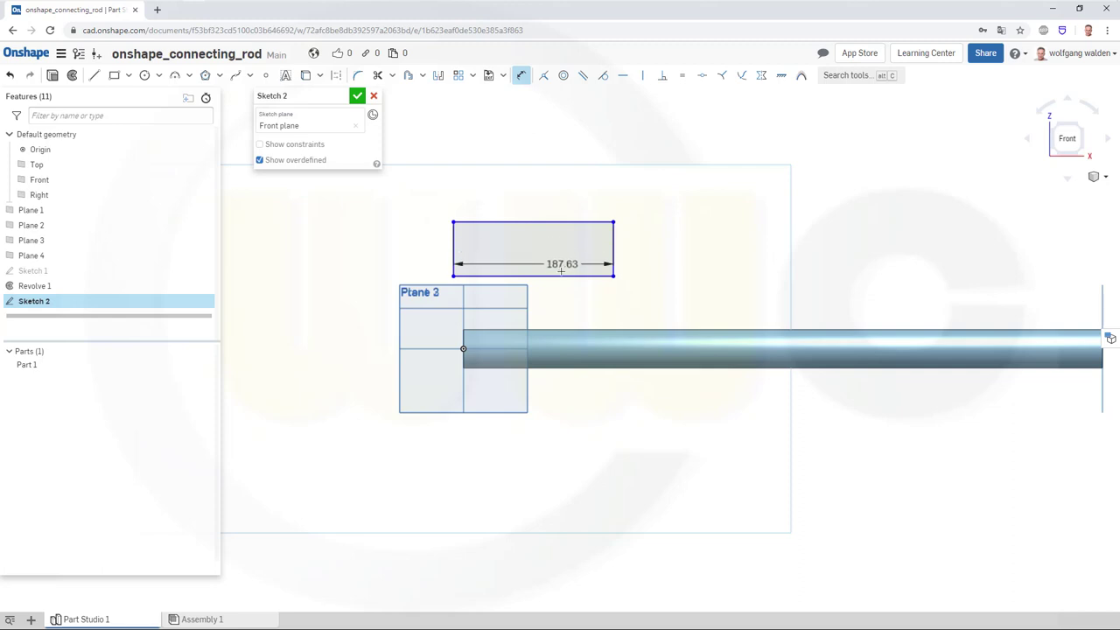
pyautogui.click(472, 276)
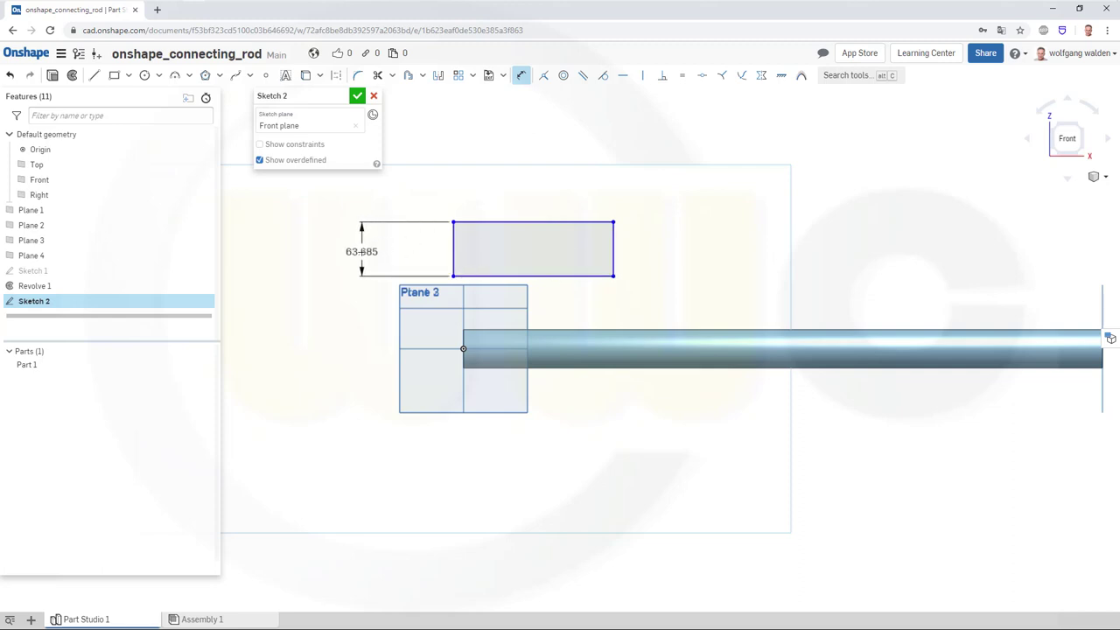
pyautogui.click(362, 252)
pyautogui.write('55')
pyautogui.press('Return')
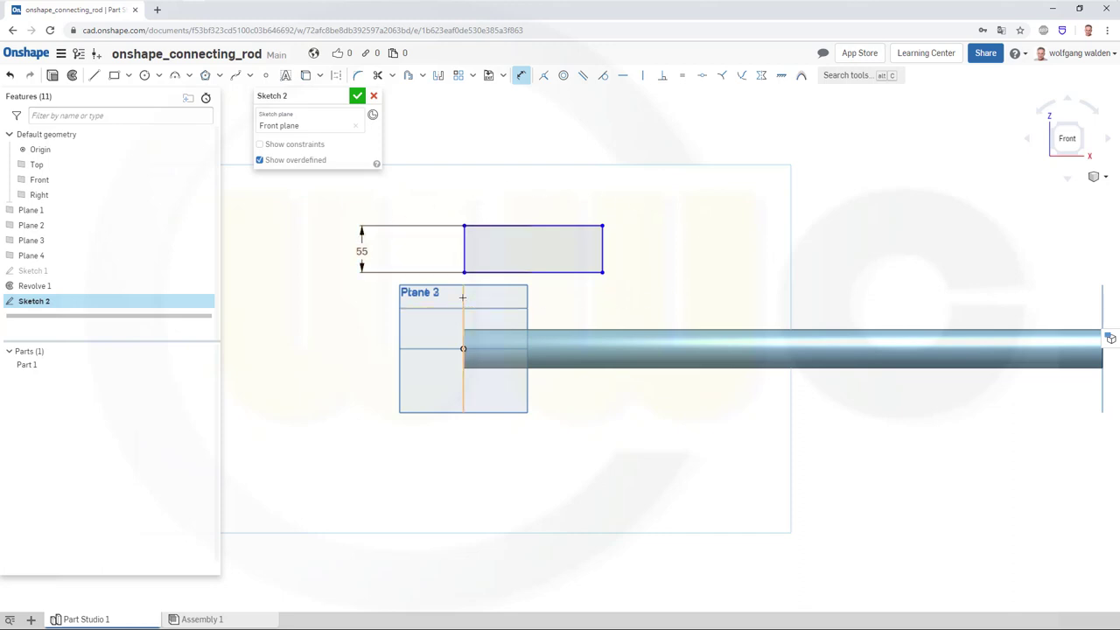
# Dimension the rectangle's vertical edge on the shaft side from the Right plane and set the distance to 135-40 mm.
pyautogui.click(602, 255)
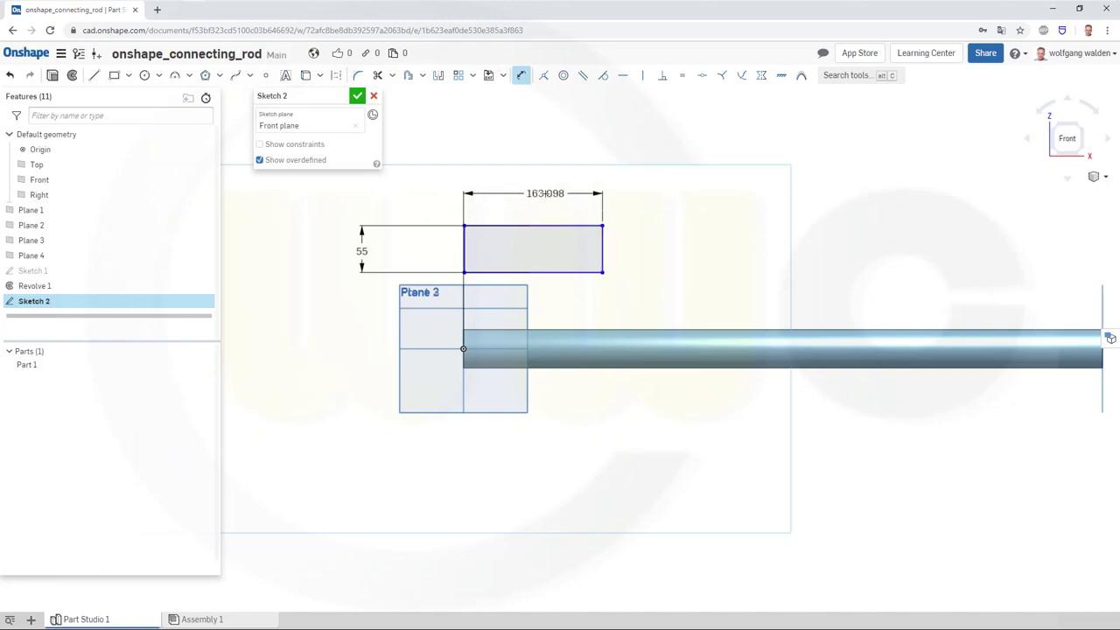
pyautogui.click(546, 193)
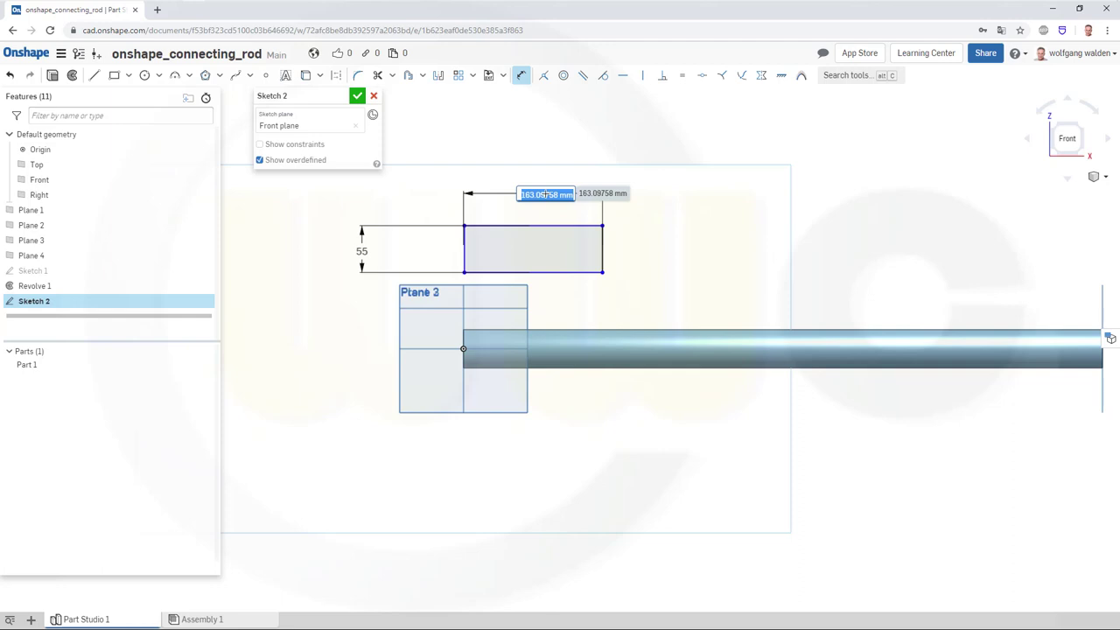
pyautogui.write('135-40')
pyautogui.press('Return')
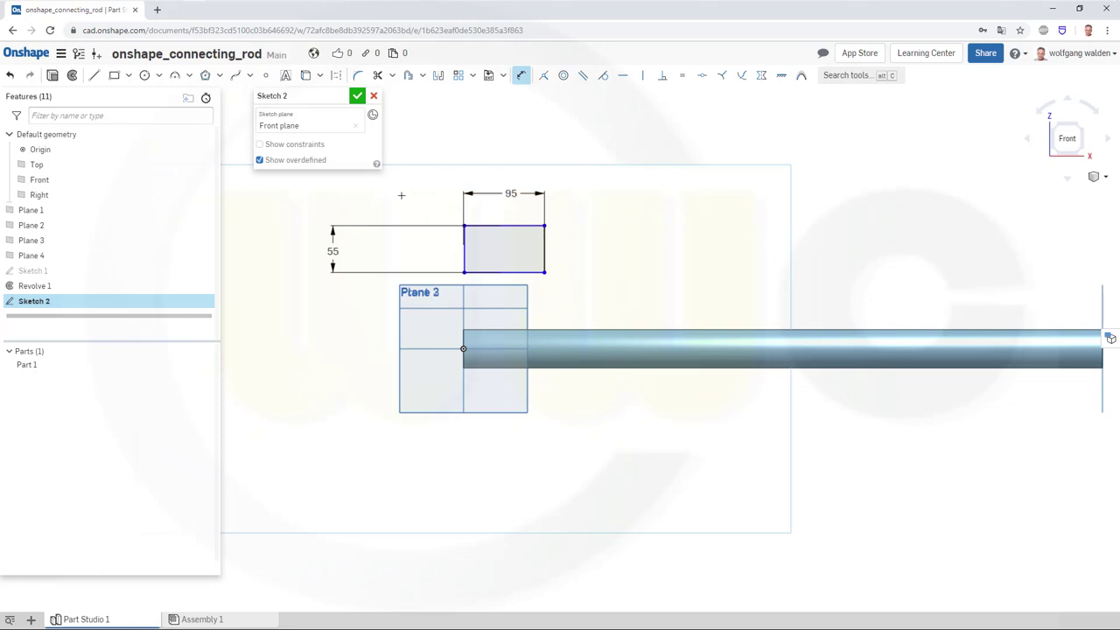
pyautogui.press('Escape')
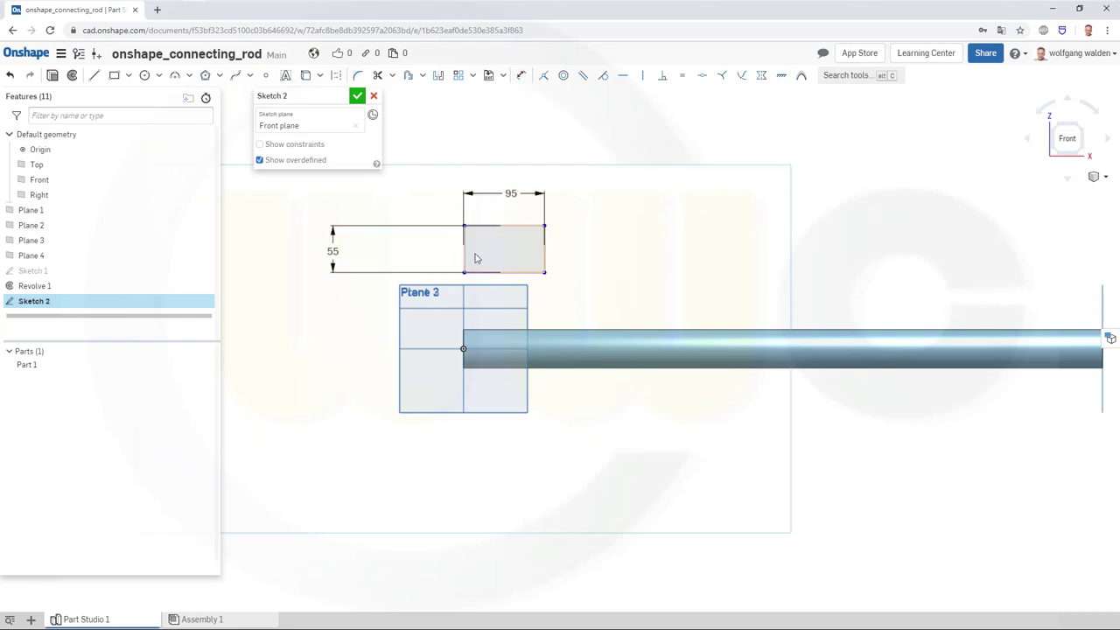
# Move the rectangle's other vertical edge across the Right plane and set its distance from that plane to 61 mm.
pyautogui.moveTo(458, 262); pyautogui.dragTo(437, 267)
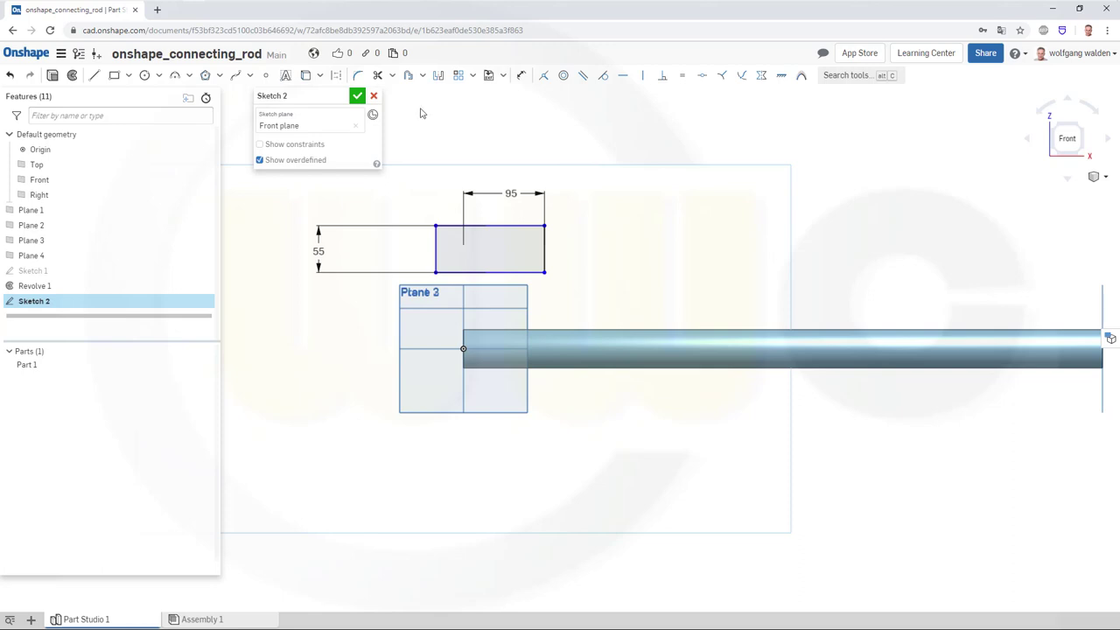
pyautogui.click(522, 78)
pyautogui.click(436, 249)
pyautogui.click(463, 295)
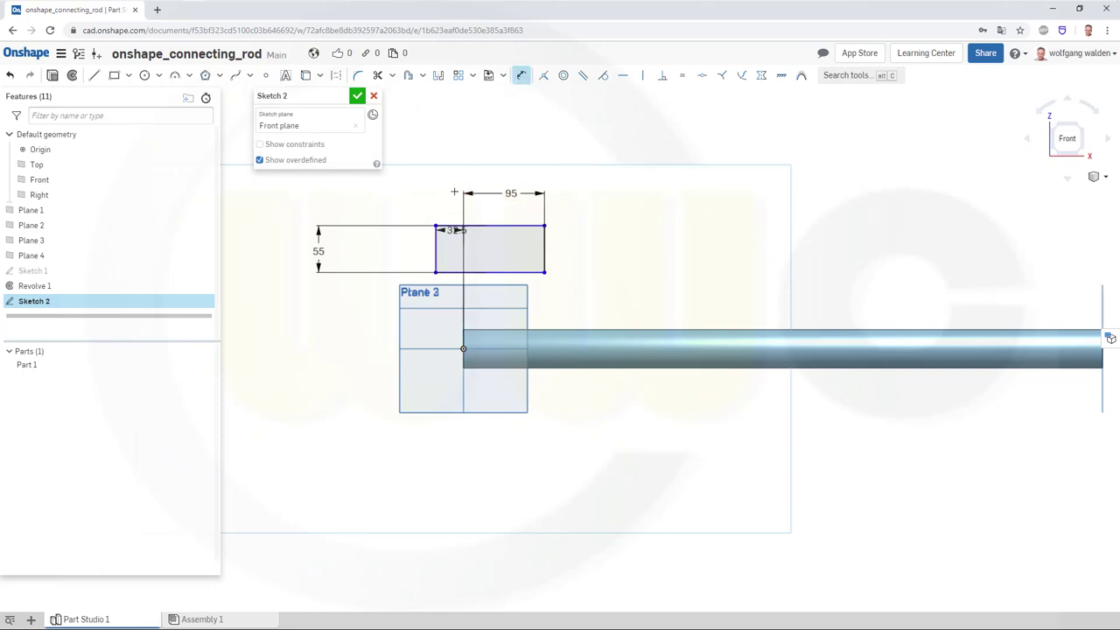
pyautogui.click(450, 184)
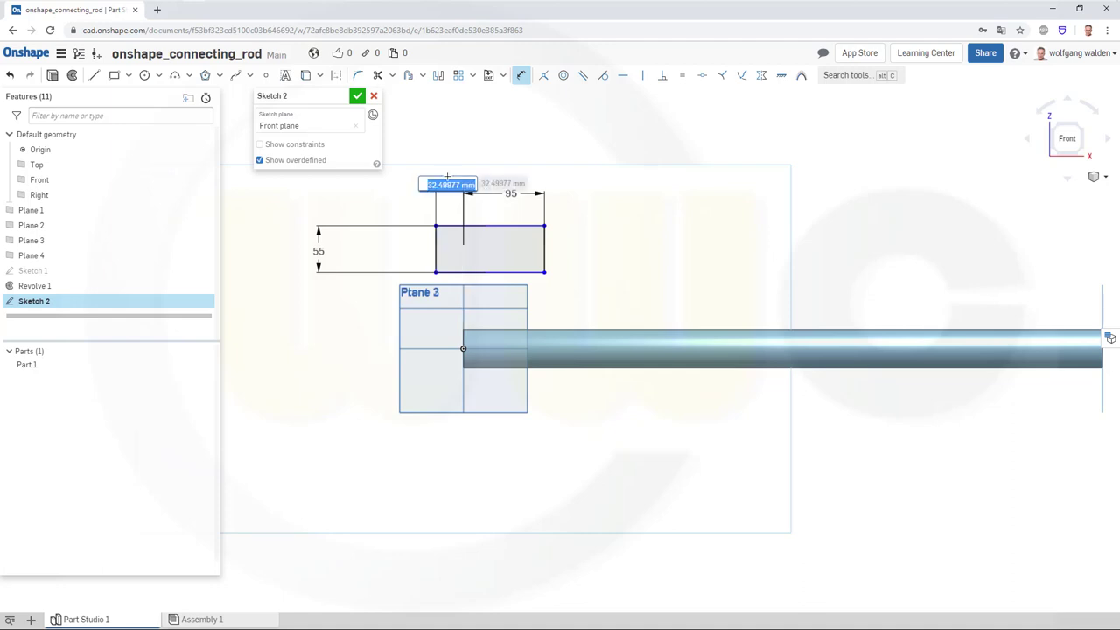
pyautogui.write('61')
pyautogui.press('Return')
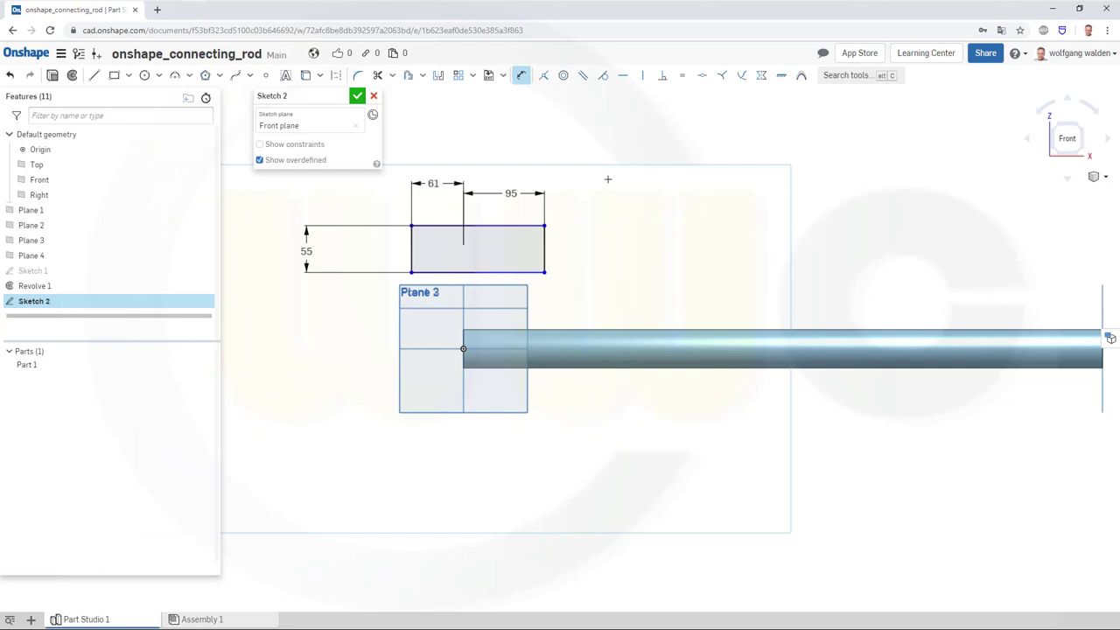
# Make the rectangle's lower edge coincident with the Top plane and finish the sketch.
pyautogui.click(543, 75)
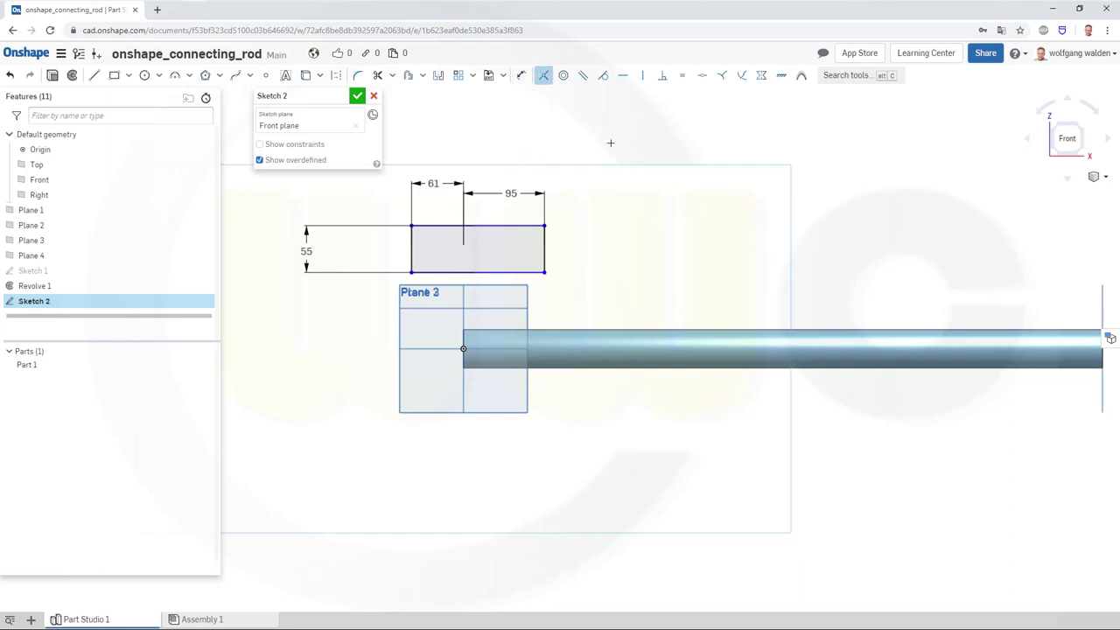
pyautogui.click(527, 273)
pyautogui.click(416, 349)
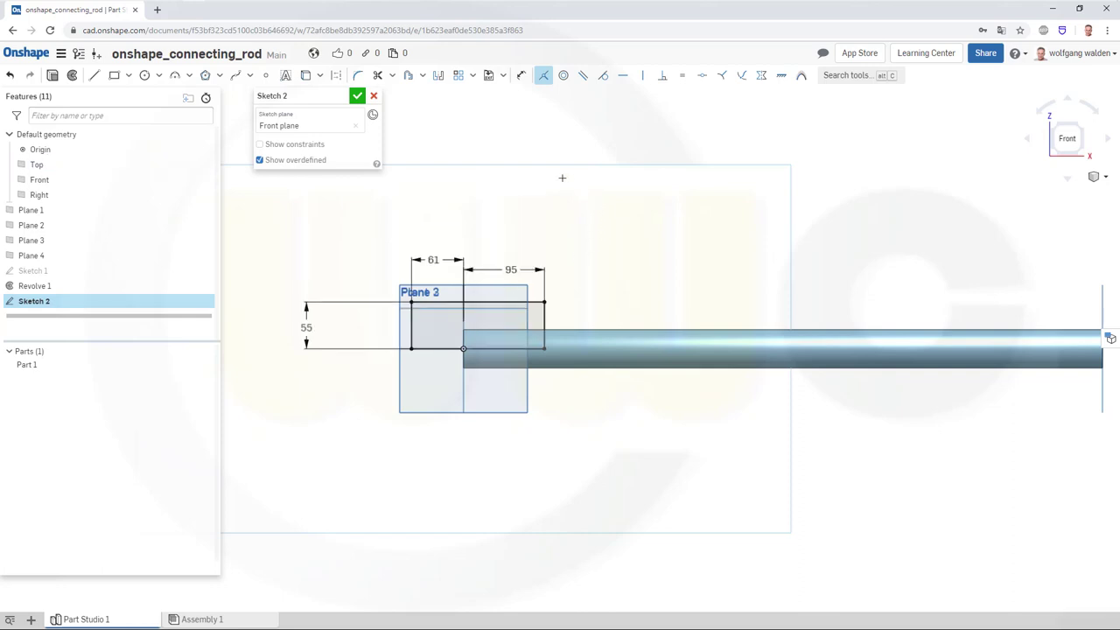
pyautogui.click(359, 96)
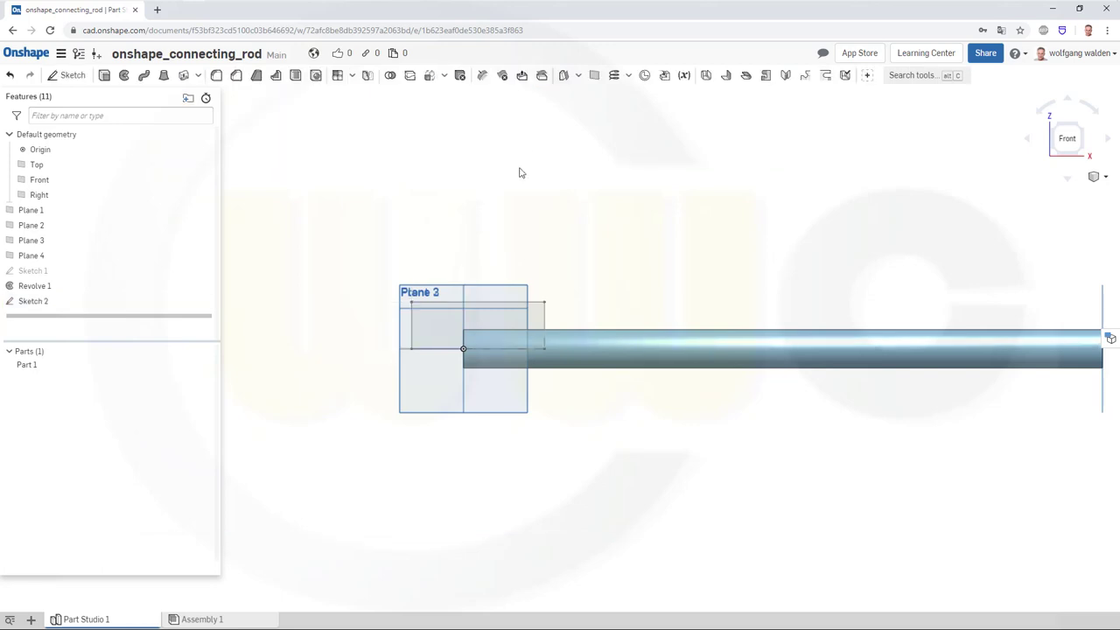
# Revolve the 55 mm high rectangle a full turn about its lower edge, adding it to the shaft.
pyautogui.moveTo(494, 184); pyautogui.dragTo(493, 218, button='right')
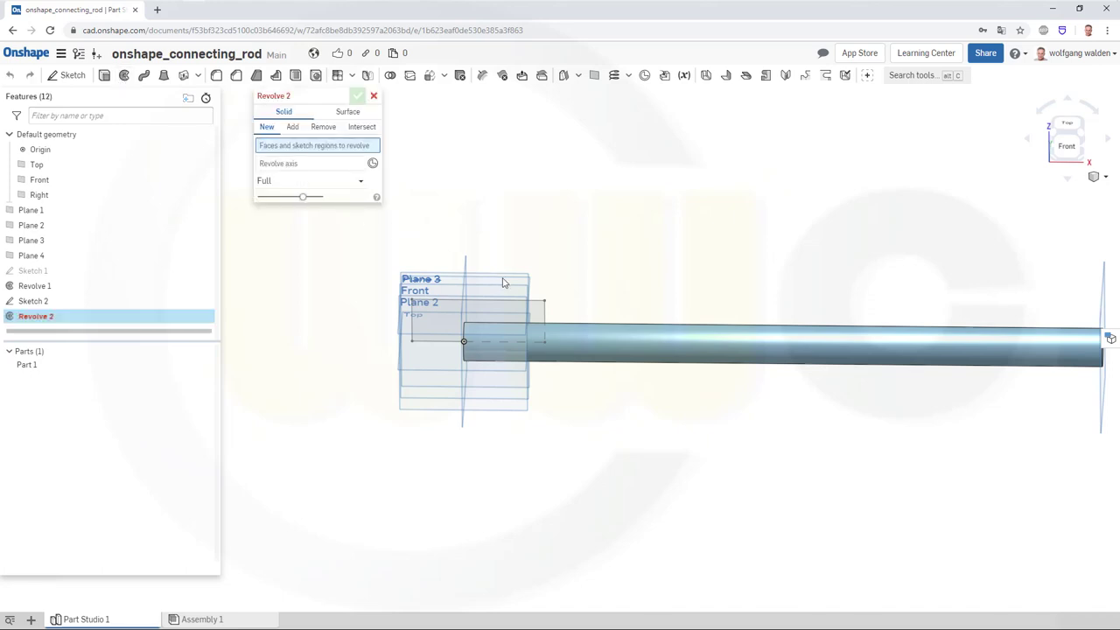
pyautogui.click(541, 307)
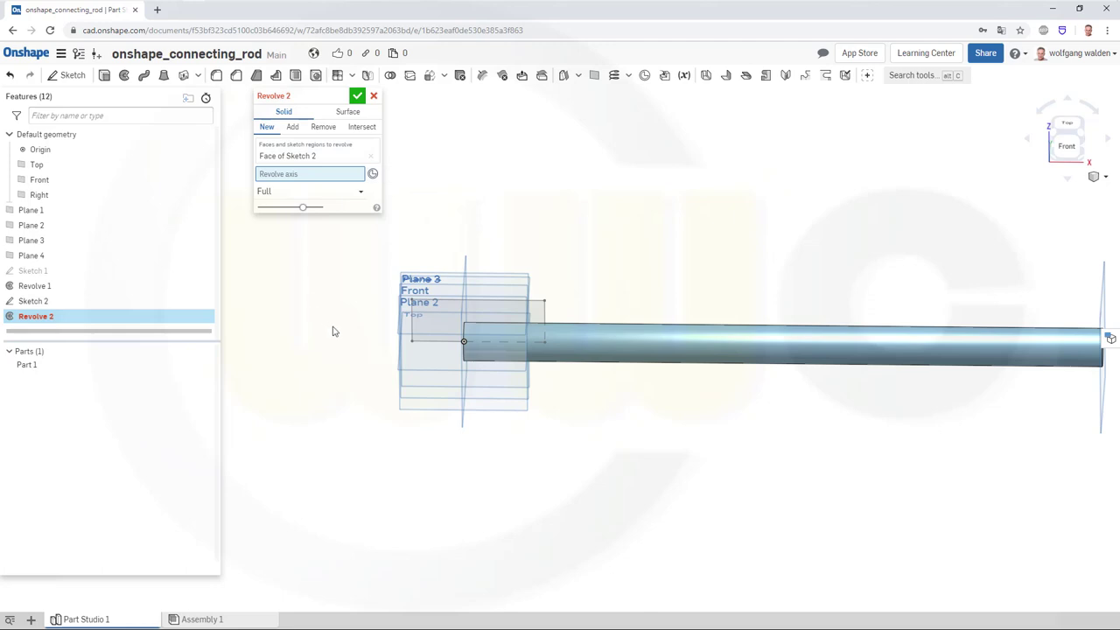
pyautogui.click(426, 343)
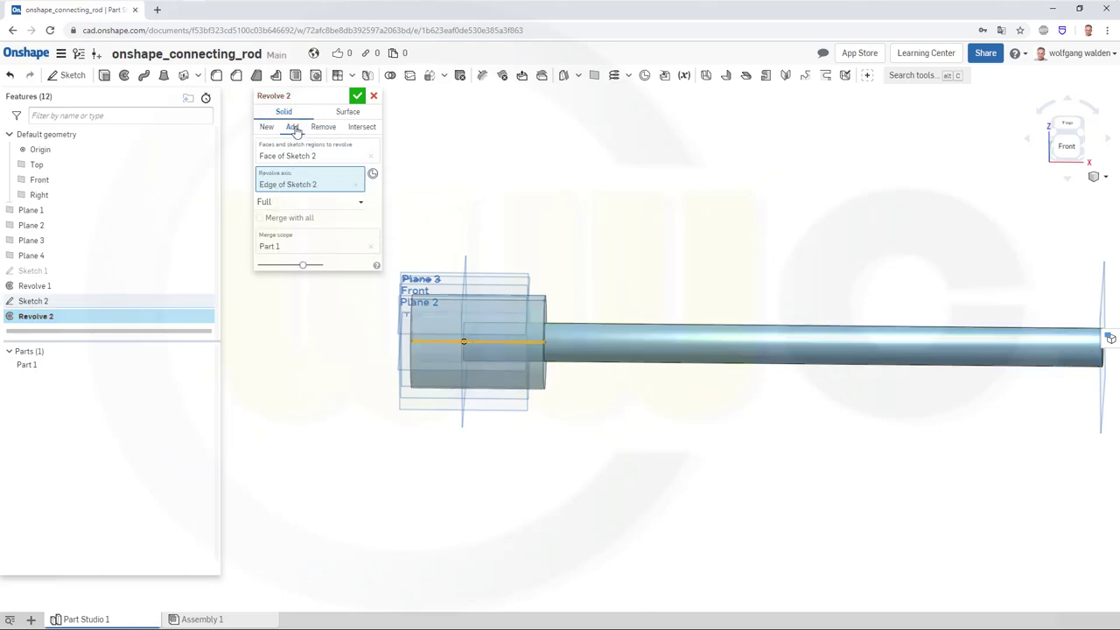
pyautogui.click(357, 96)
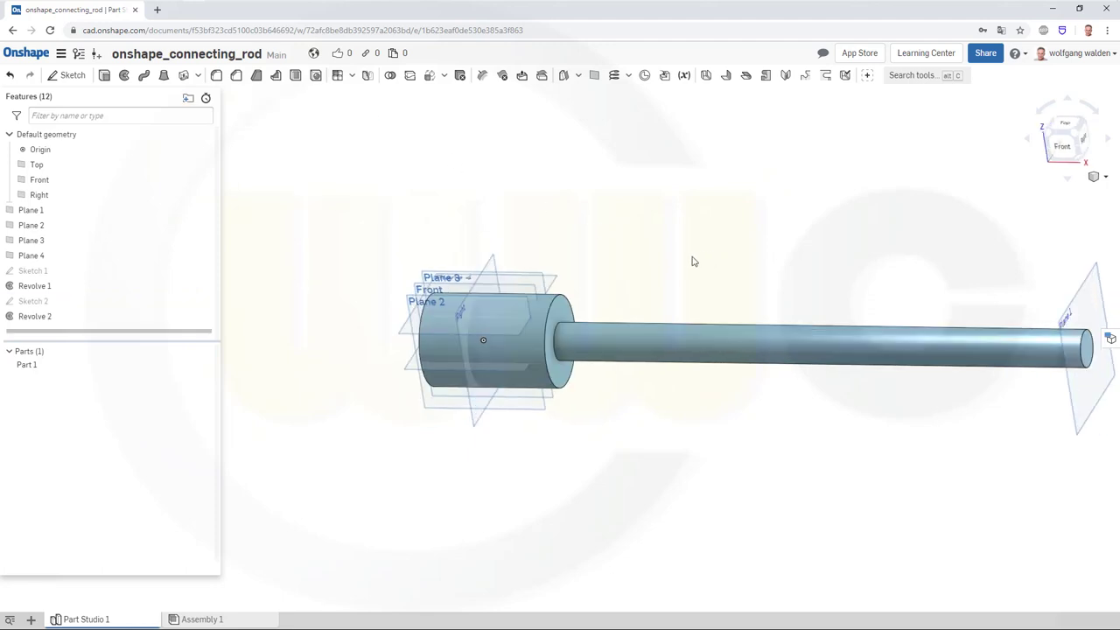
# Start a sketch on the Front plane and draw a corner rectangle about 161 mm long and 66 mm high above the shaft's far end.
pyautogui.click(71, 76)
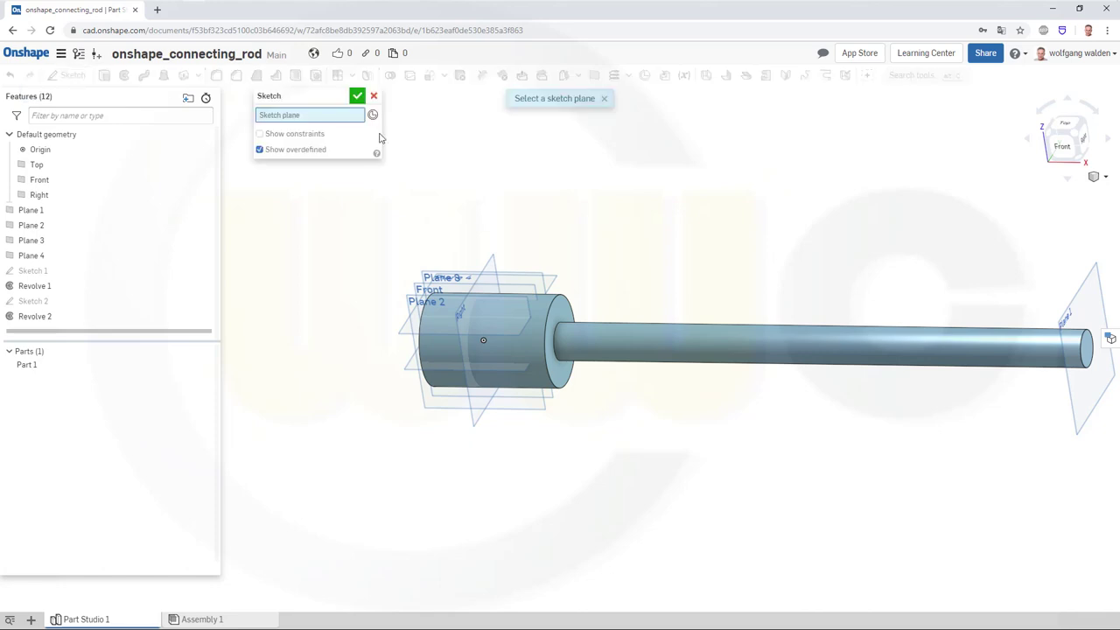
pyautogui.click(447, 289)
pyautogui.click(1056, 153)
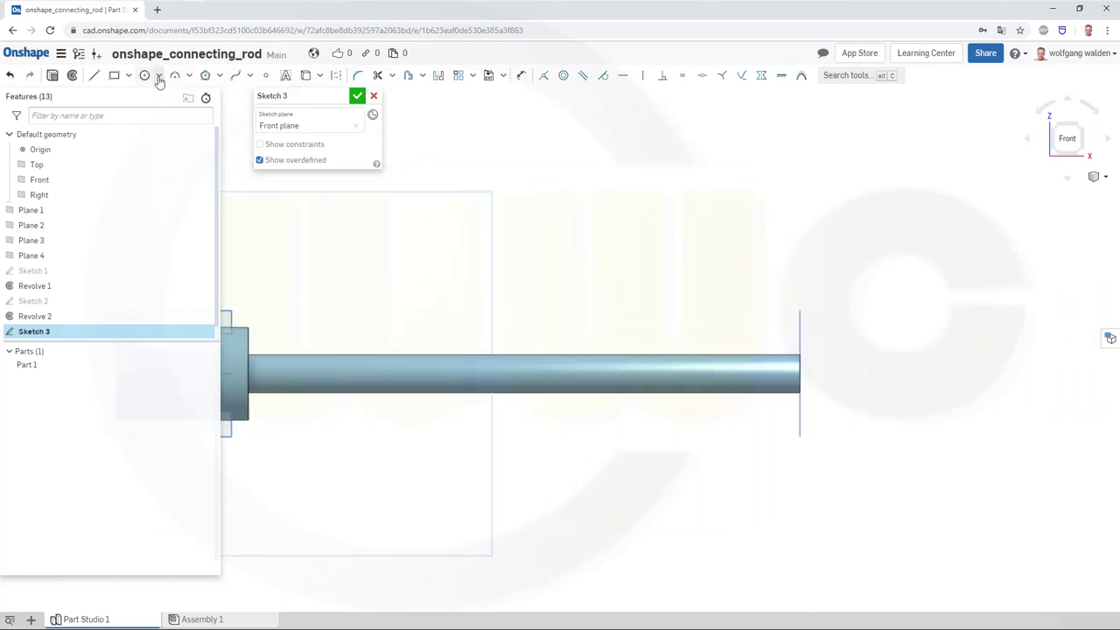
pyautogui.click(114, 75)
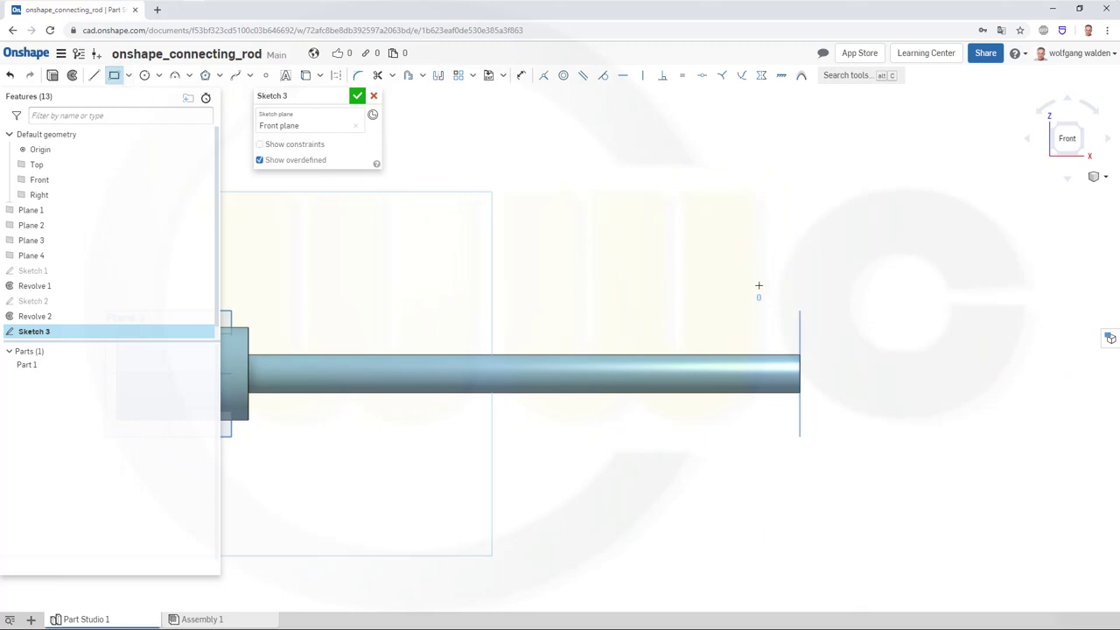
pyautogui.moveTo(759, 285)
pyautogui.mouseDown()
pyautogui.moveTo(794, 325)
pyautogui.moveTo(894, 340)
pyautogui.mouseUp()
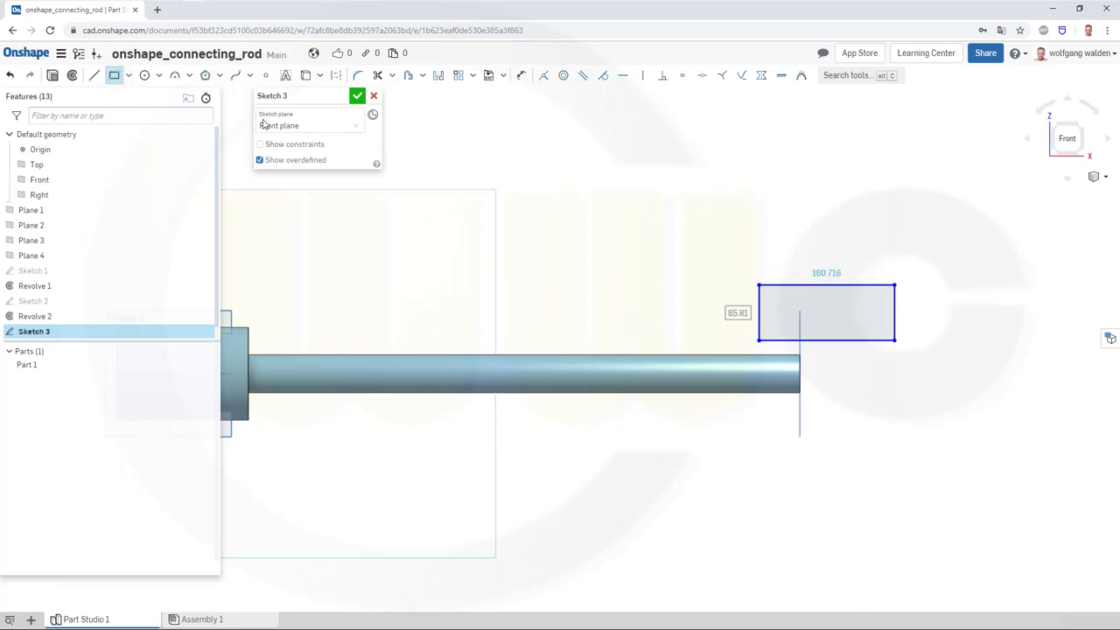
# Set the height of the rectangle above the shaft's far end to 55 mm.
pyautogui.click(521, 75)
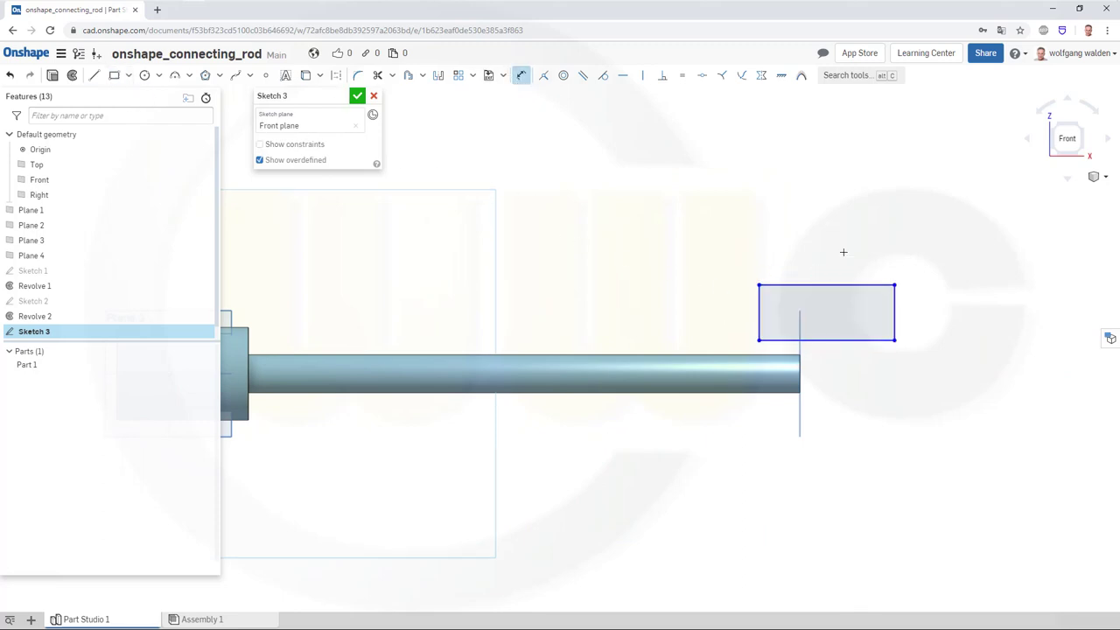
pyautogui.click(845, 340)
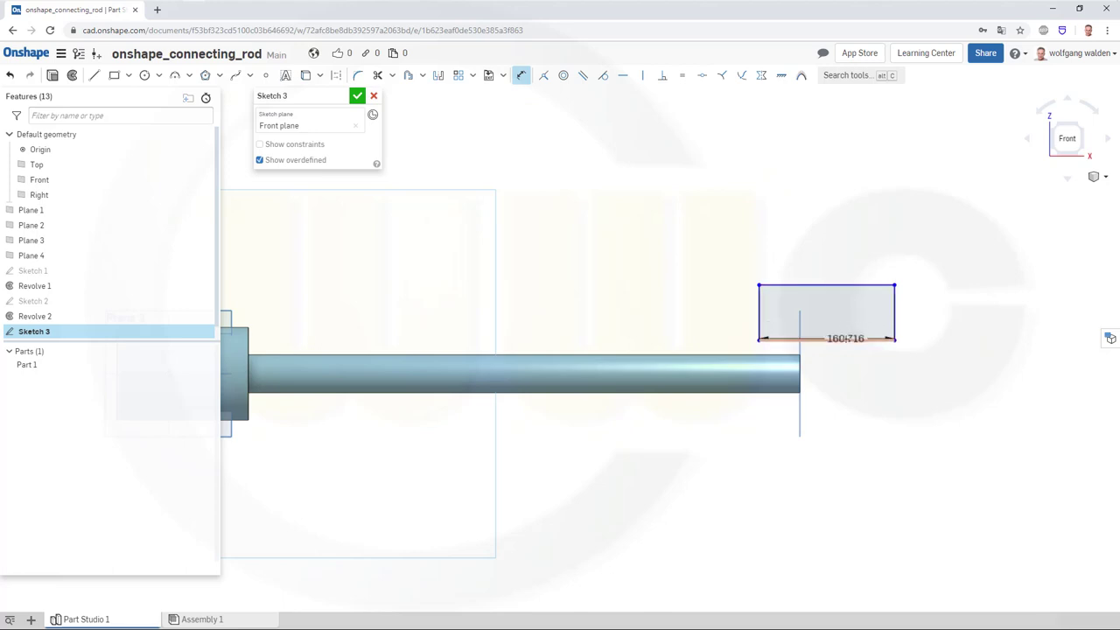
pyautogui.click(894, 312)
pyautogui.click(940, 313)
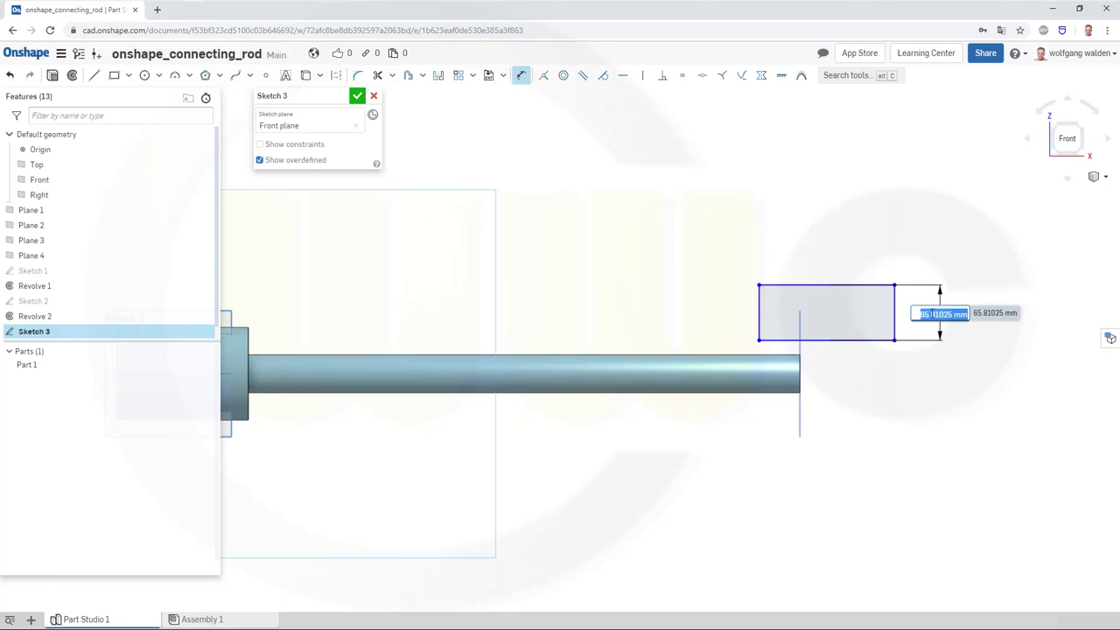
pyautogui.write('55')
pyautogui.press('Return')
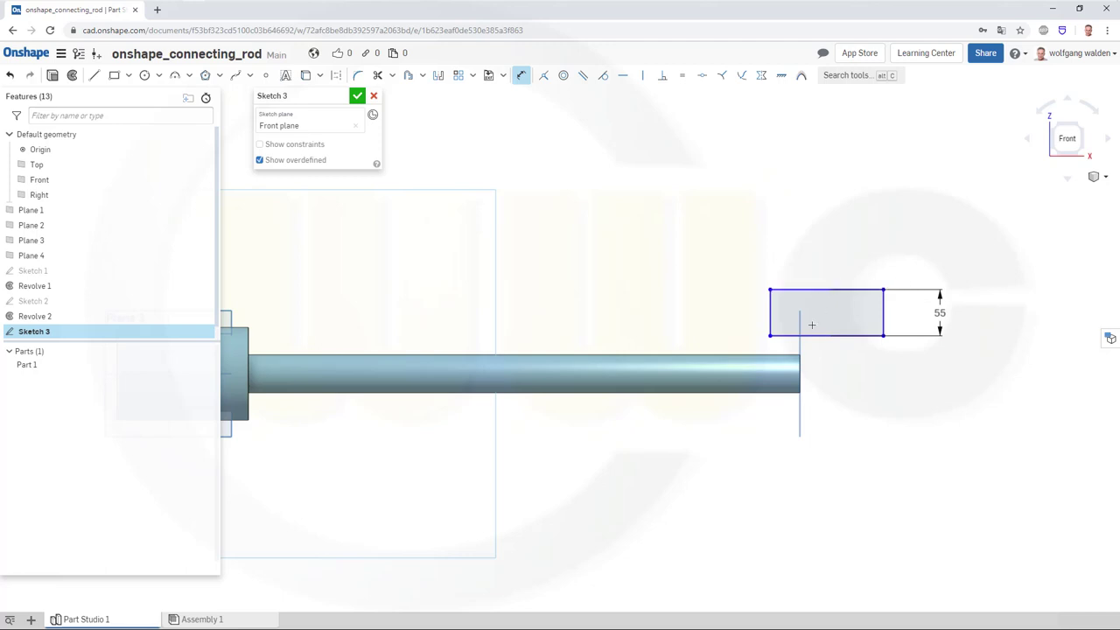
# Set the distance between Plane 1 and the rectangle's vertical edge on the shaft side to 105-40 mm.
pyautogui.click(801, 346)
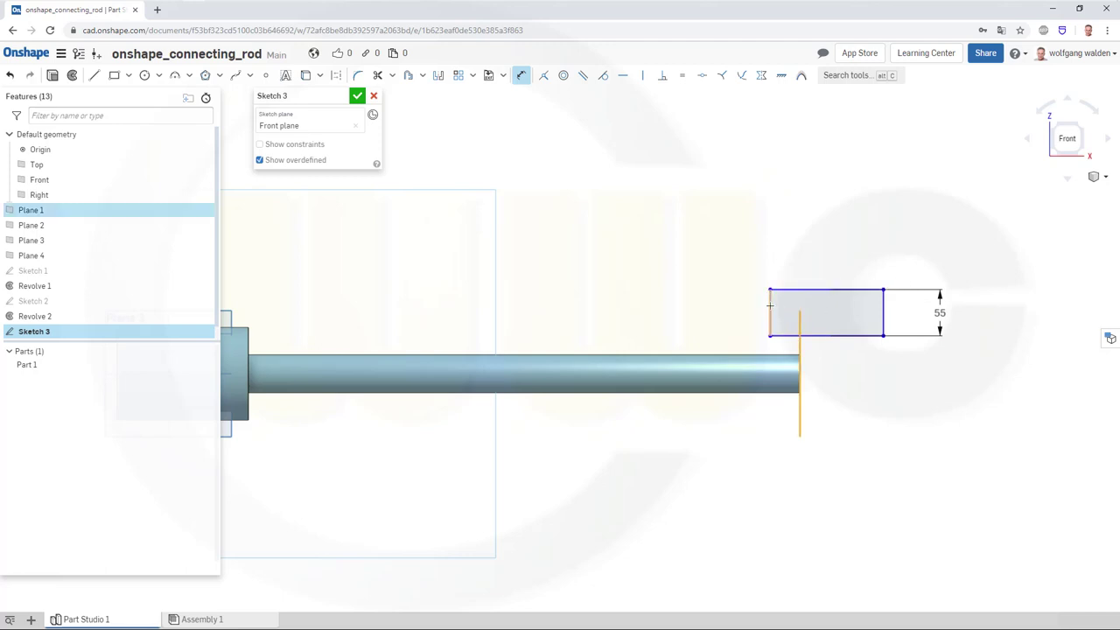
pyautogui.click(771, 308)
pyautogui.click(791, 234)
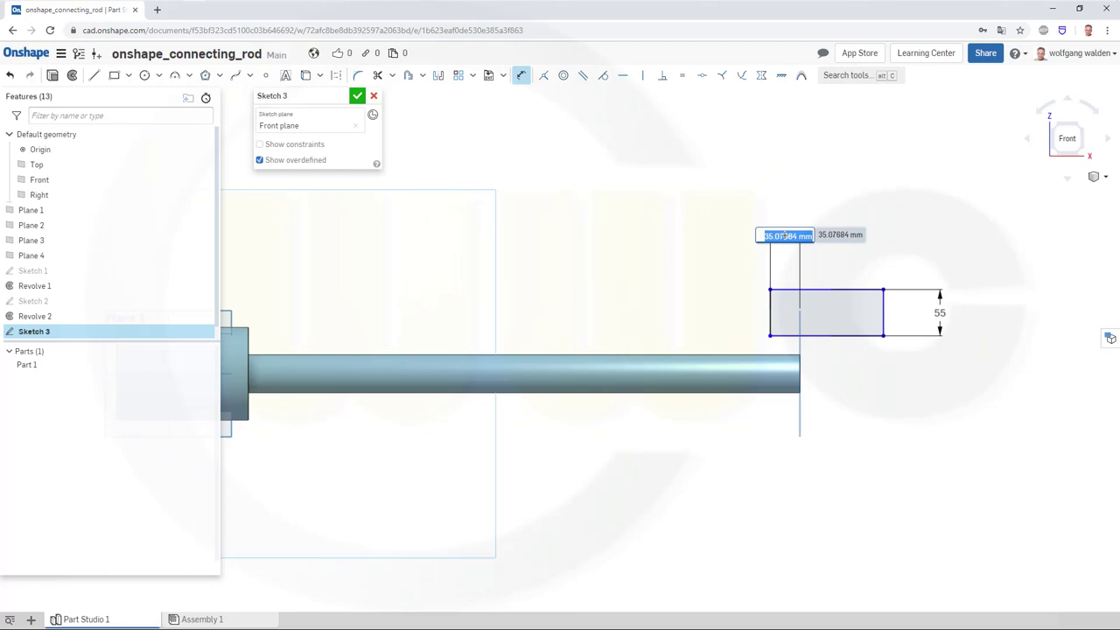
pyautogui.write('105-40')
pyautogui.press('Return')
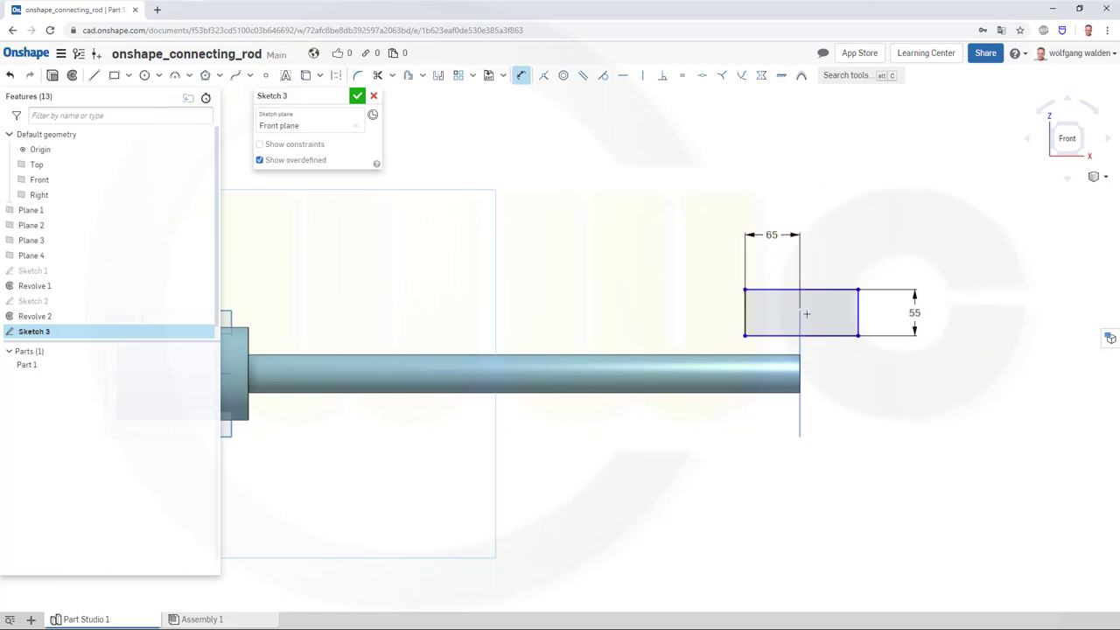
# Set the distance between Plane 1 and the rectangle's outer vertical edge to 105 mm.
pyautogui.click(858, 313)
pyautogui.click(832, 236)
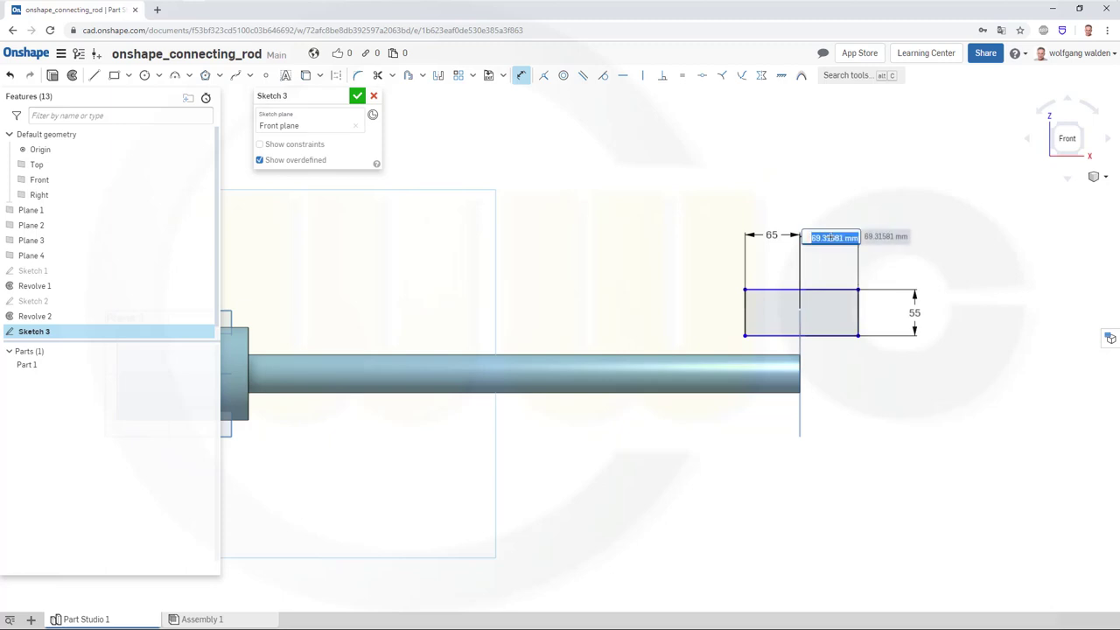
pyautogui.write('105')
pyautogui.press('Return')
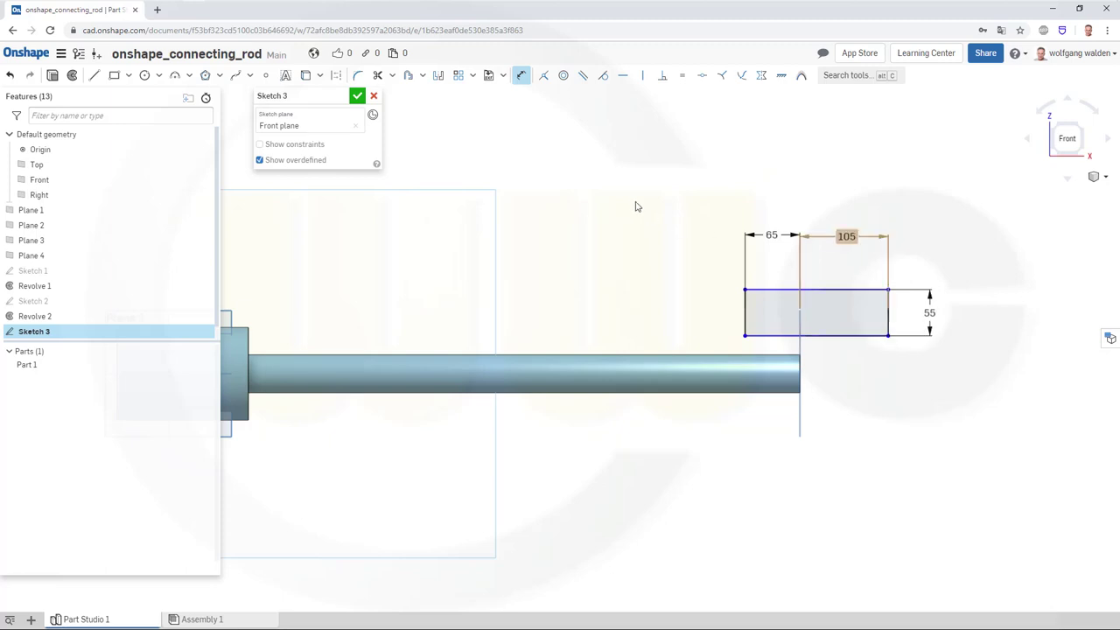
# Make the lower edge of the far-end rectangle coincident with the Top plane and finish the sketch.
pyautogui.click(543, 77)
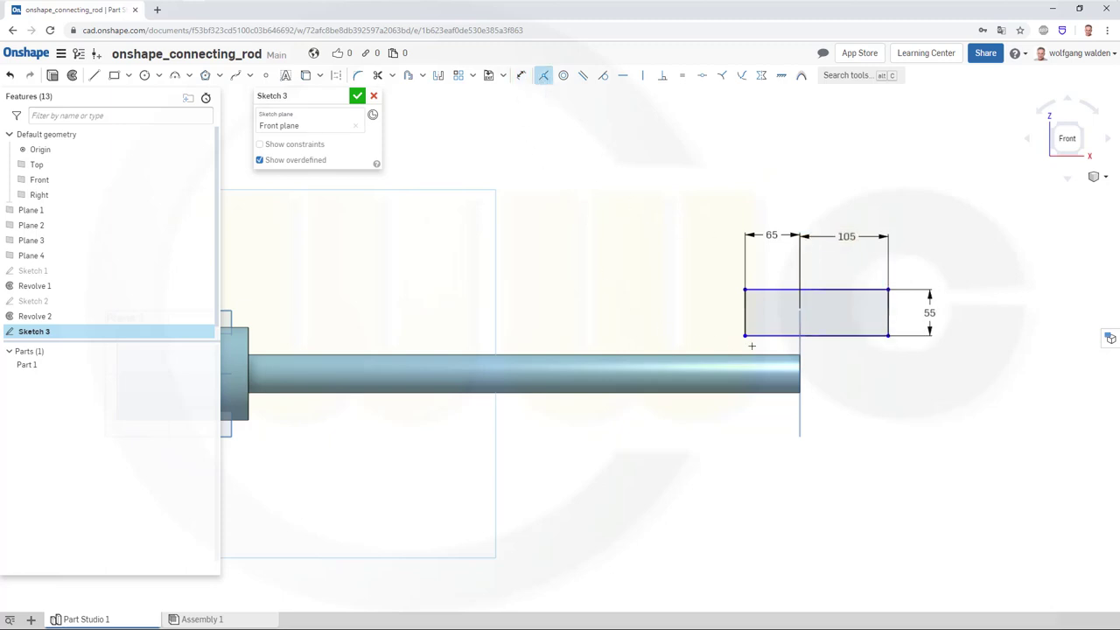
pyautogui.click(769, 336)
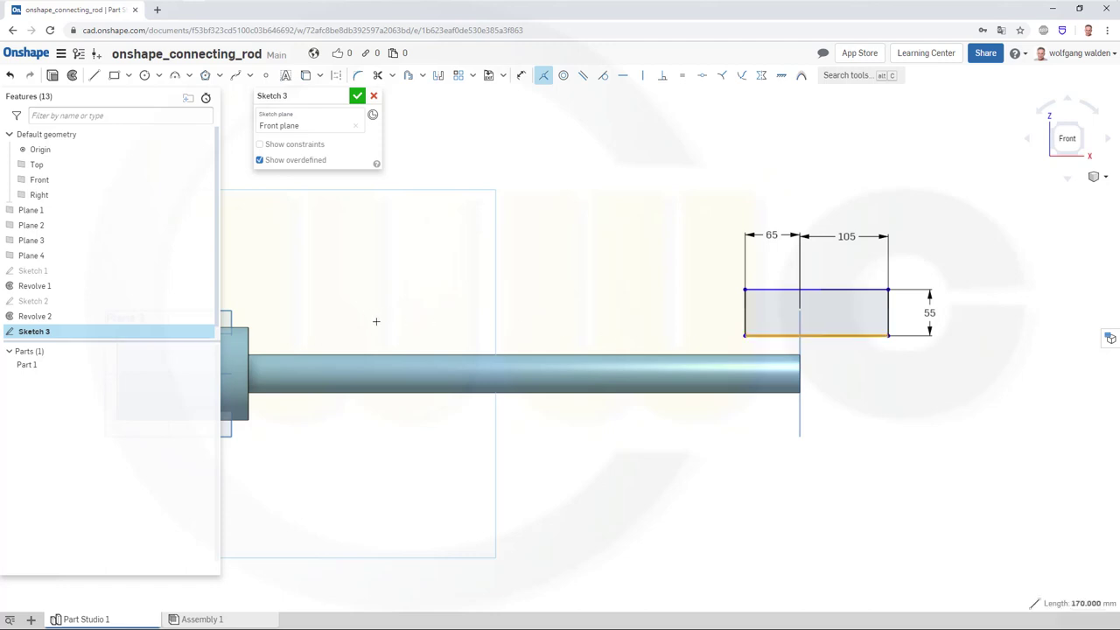
pyautogui.scroll(2, 375, 319)
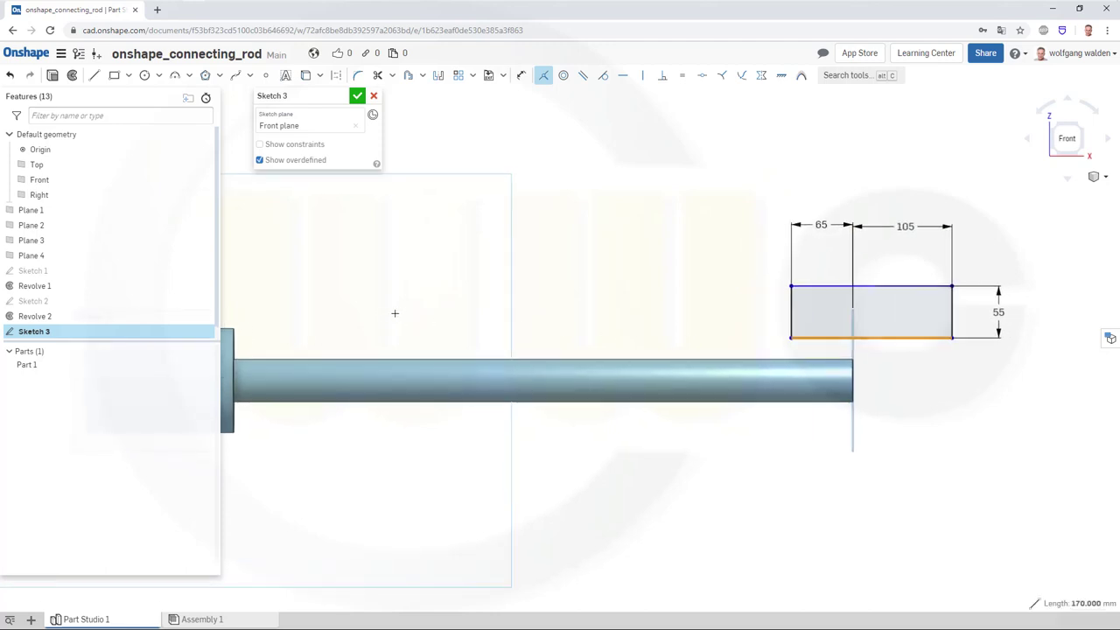
pyautogui.moveTo(368, 315); pyautogui.dragTo(570, 277, button='middle')
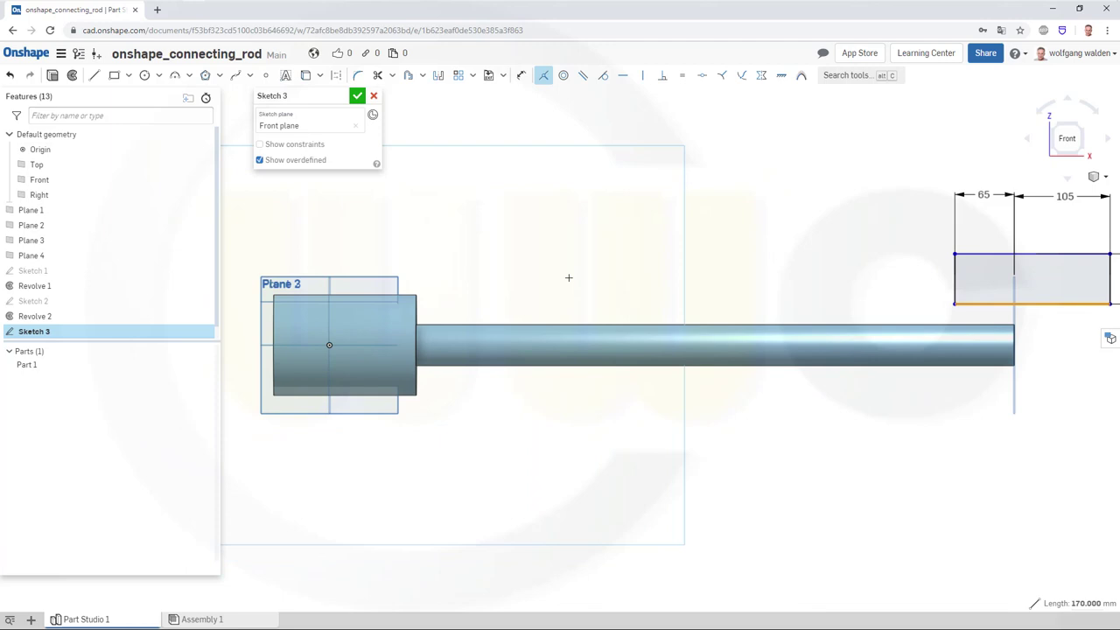
pyautogui.click(399, 341)
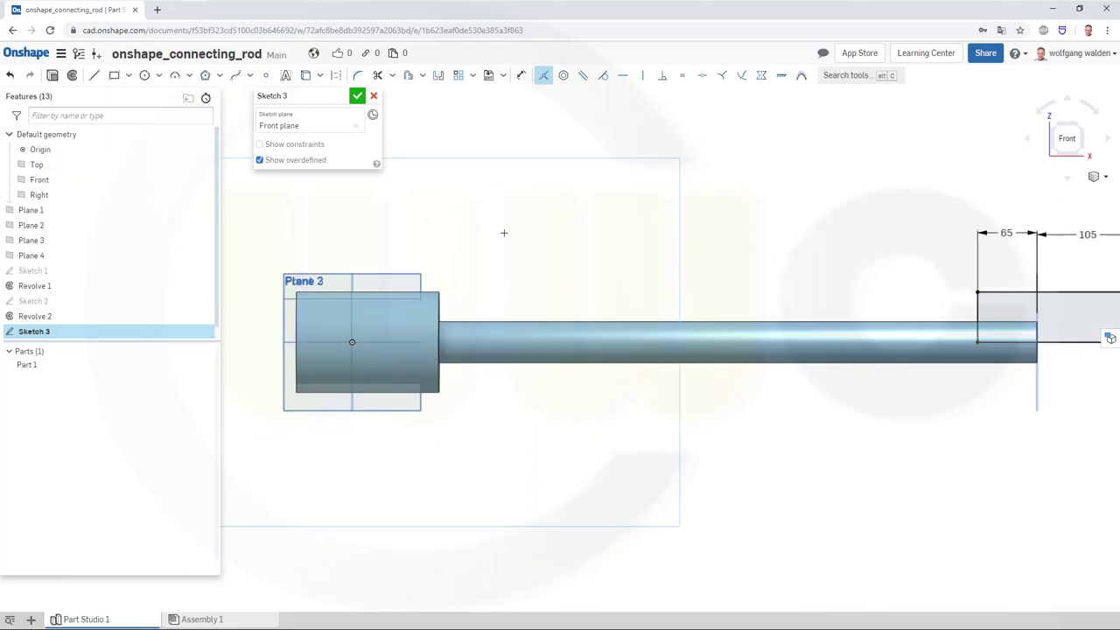
pyautogui.click(357, 97)
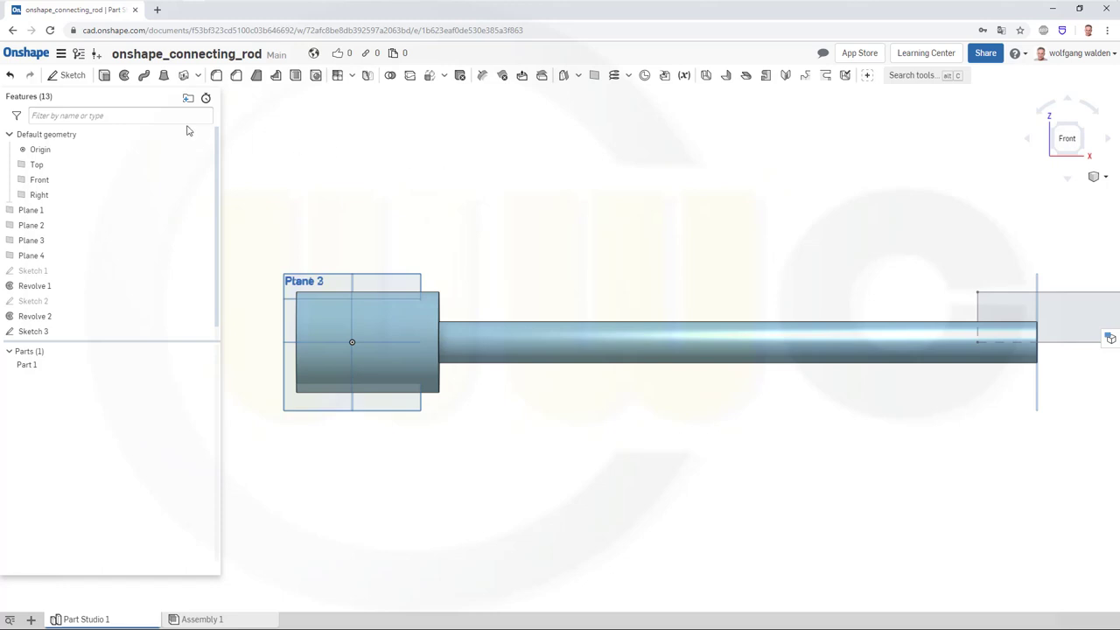
# Revolve the far-end rectangle a full turn about its lower edge, adding it to Part 1.
pyautogui.click(124, 75)
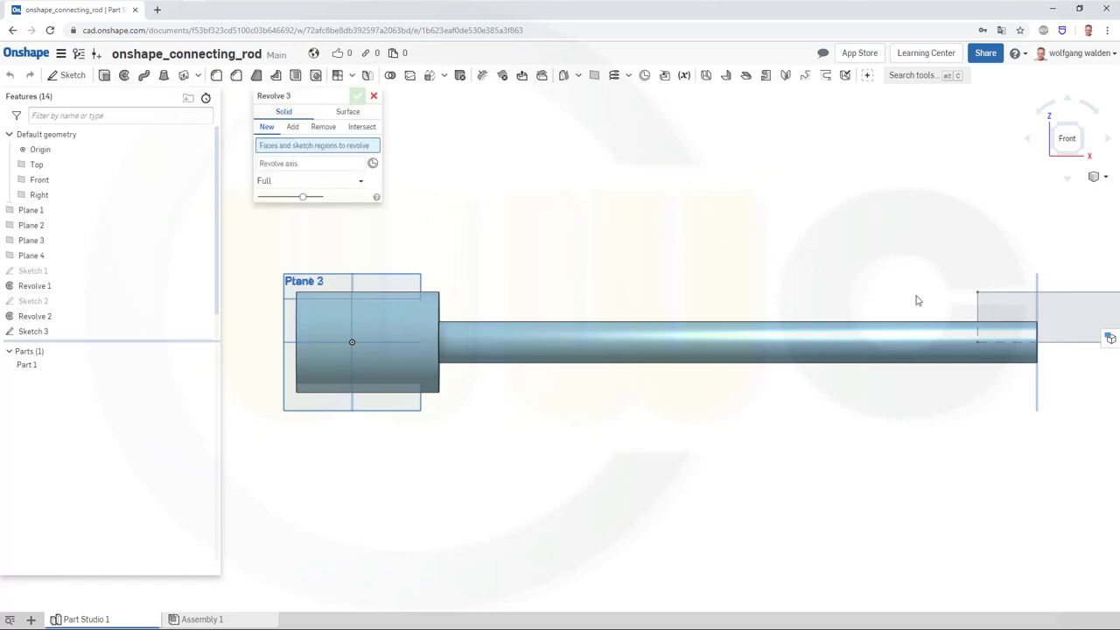
pyautogui.click(985, 303)
pyautogui.click(329, 178)
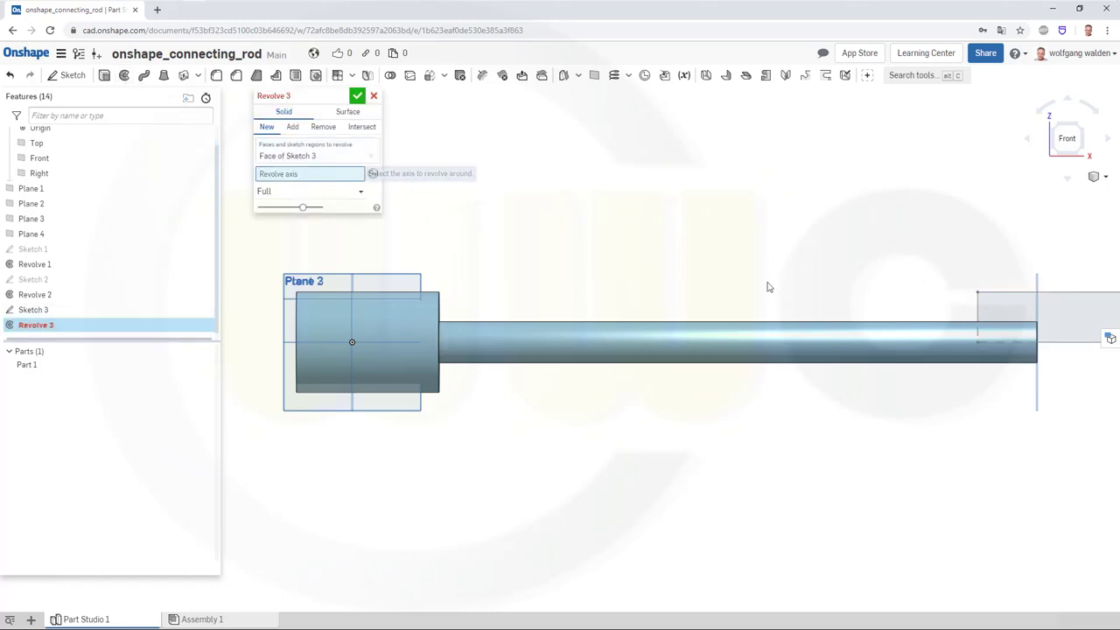
pyautogui.click(1056, 345)
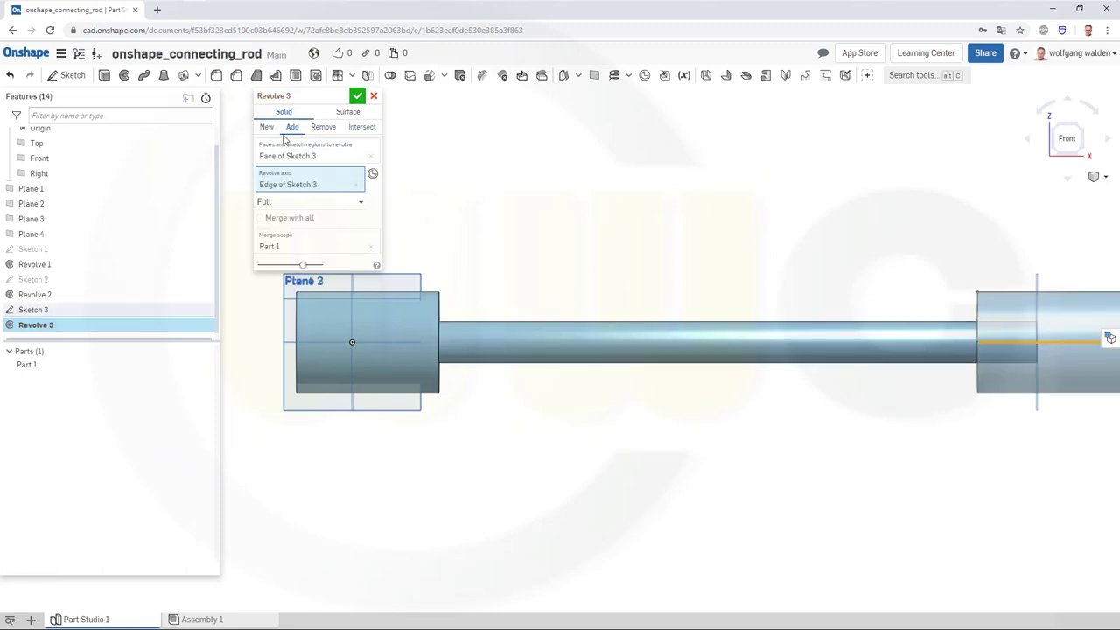
pyautogui.click(357, 96)
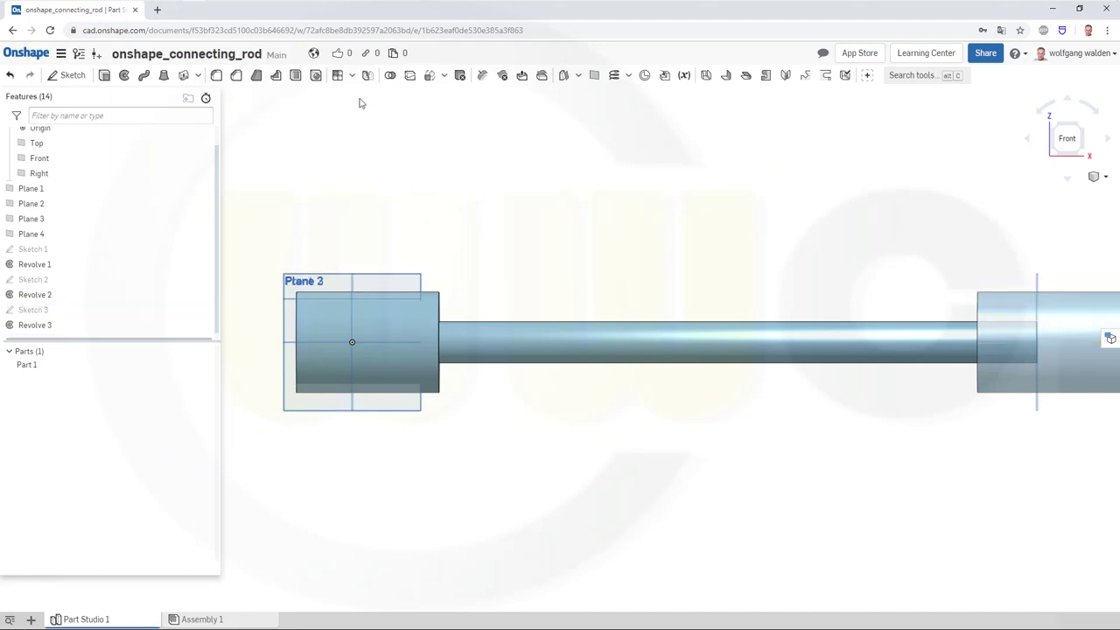
pyautogui.moveTo(723, 227); pyautogui.dragTo(656, 245, button='right')
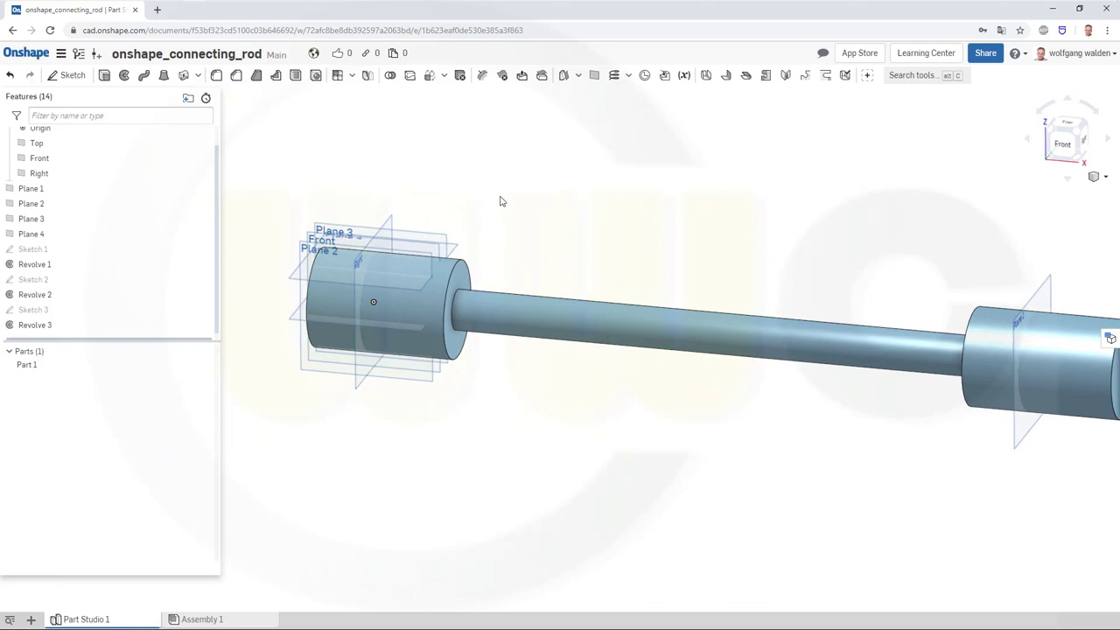
pyautogui.moveTo(501, 202); pyautogui.dragTo(611, 454, button='right')
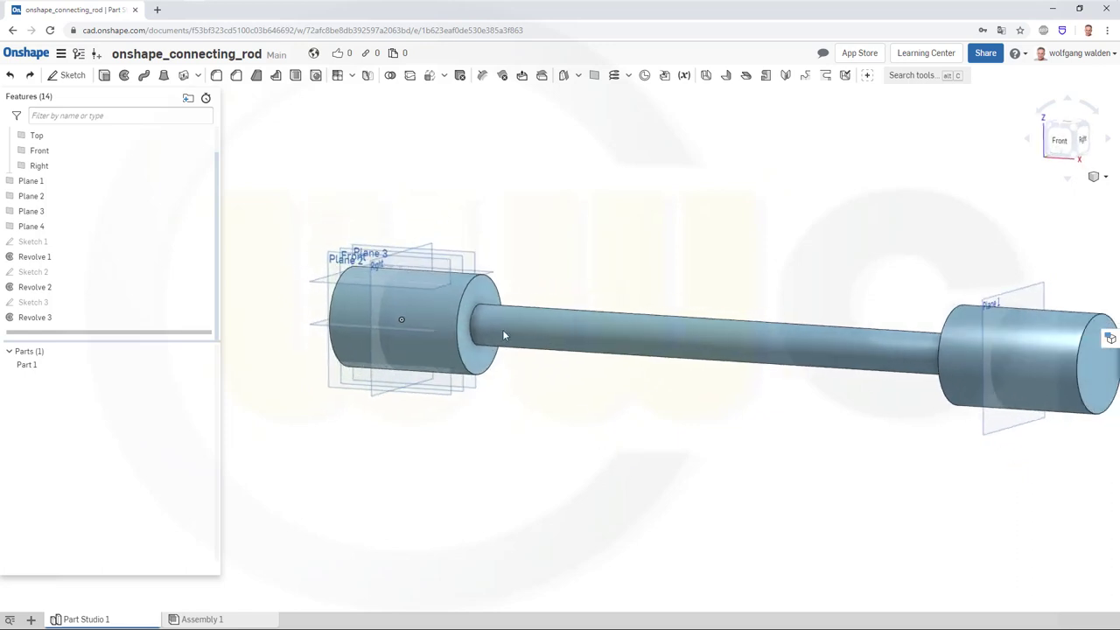
pyautogui.scroll(2, 331, 201)
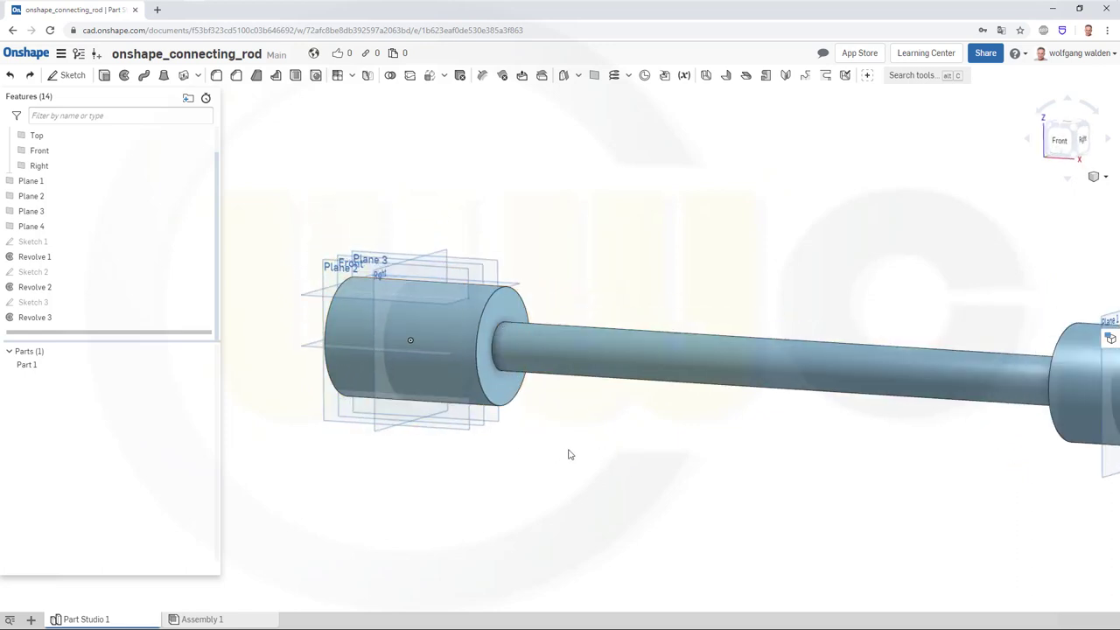
pyautogui.scroll(-2, 573, 451)
pyautogui.scroll(1, 595, 440)
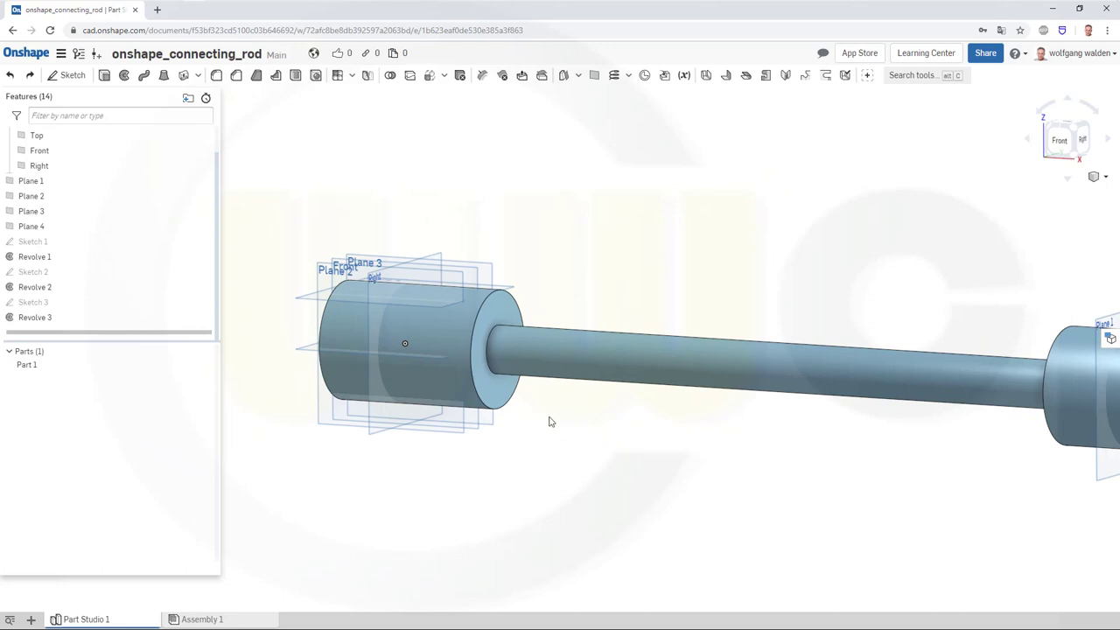
pyautogui.moveTo(549, 421); pyautogui.dragTo(570, 441, button='right')
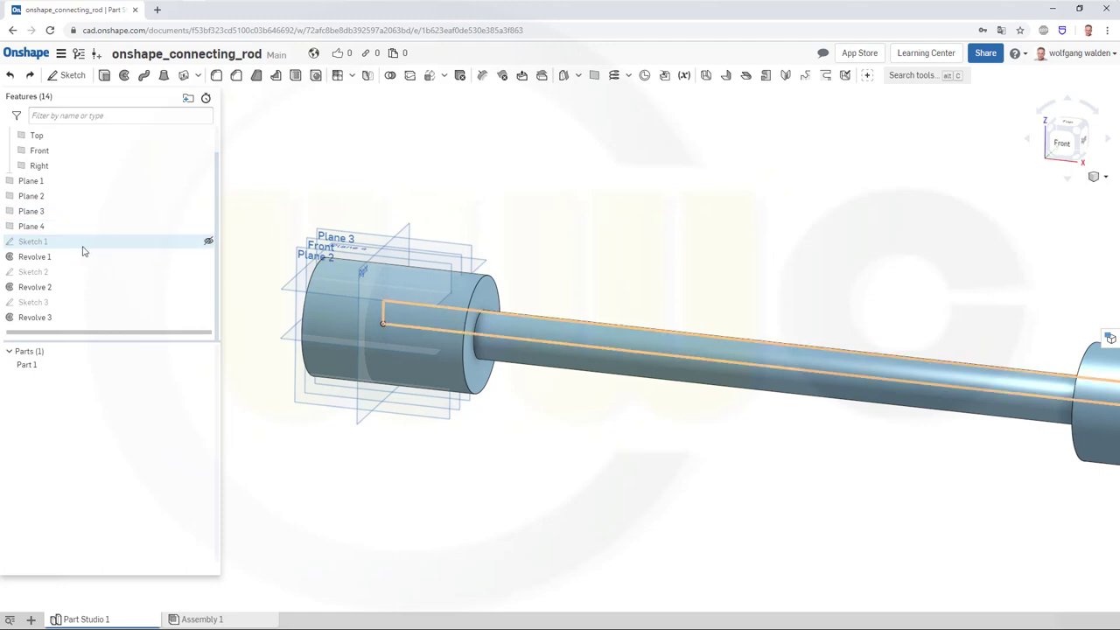
pyautogui.doubleClick(33, 241)
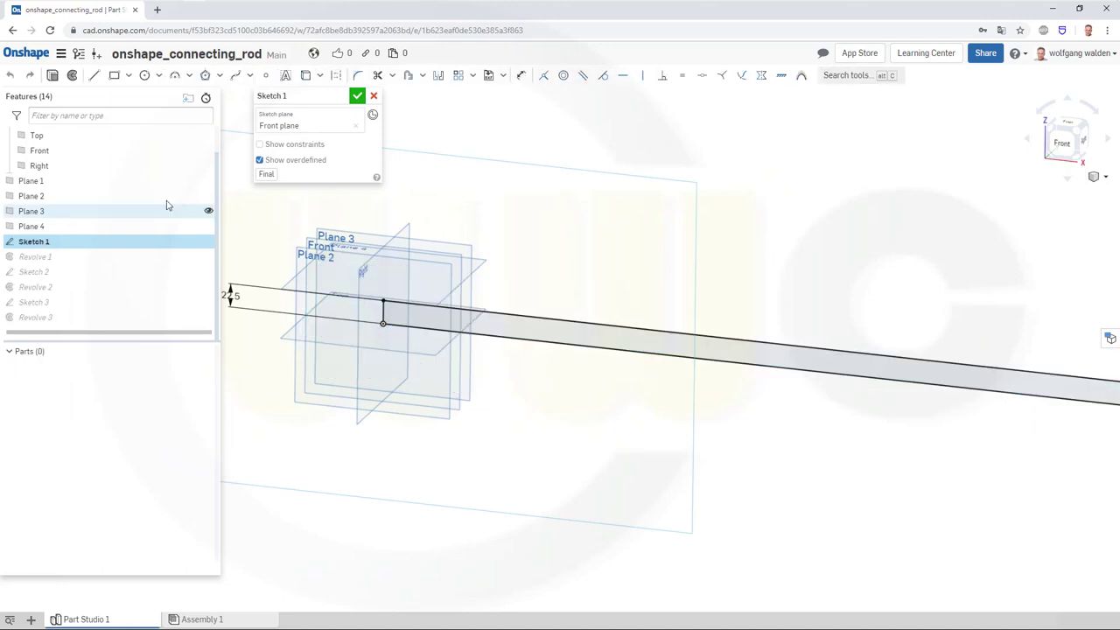
pyautogui.click(375, 96)
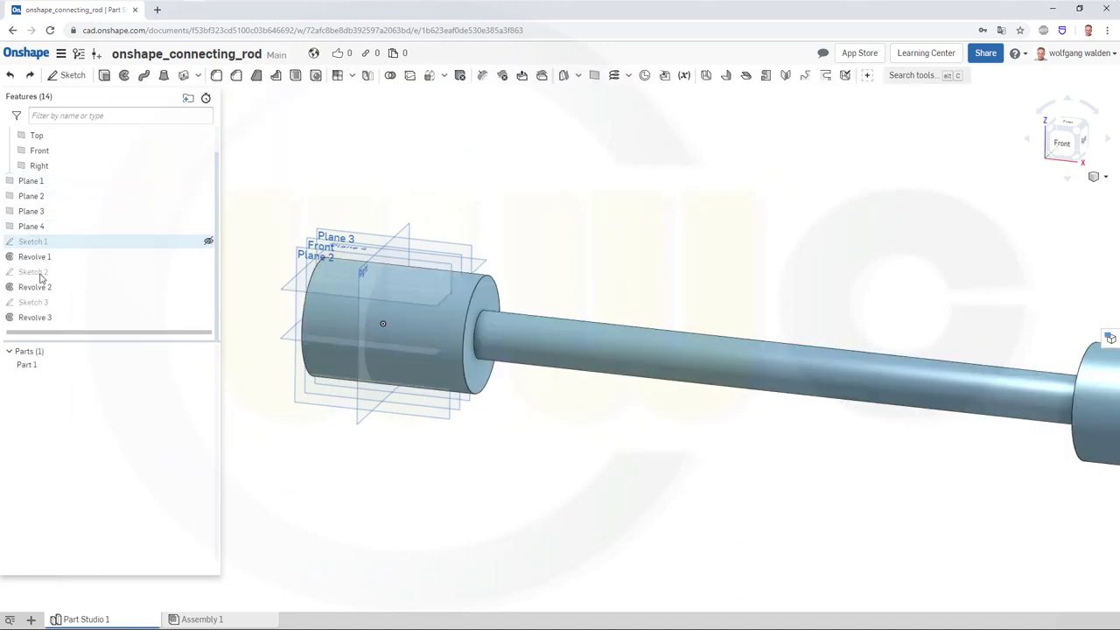
# Reopen Sketch 2 for editing in front view and draw an 80 mm diameter circle above the shaft, beside the rectangle.
pyautogui.doubleClick(35, 274)
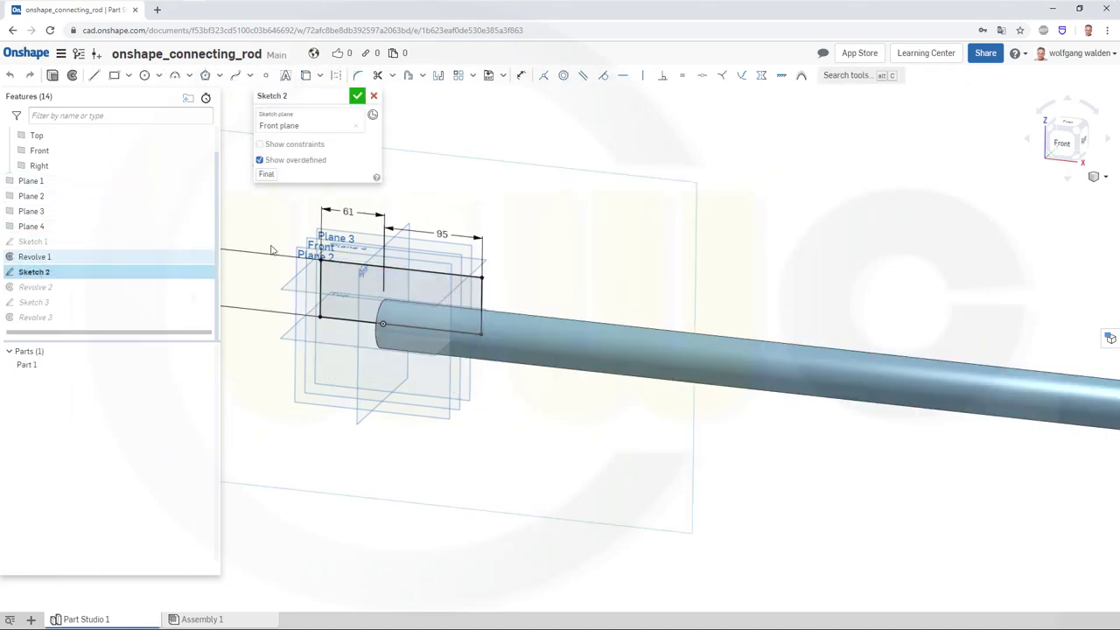
pyautogui.click(1062, 147)
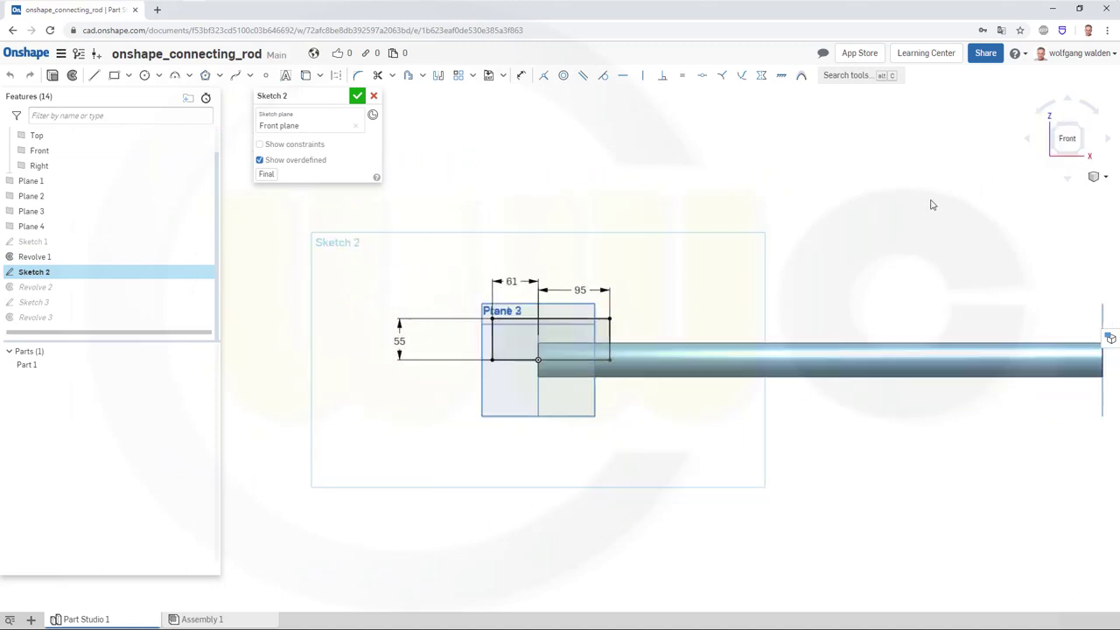
pyautogui.scroll(1, 741, 326)
pyautogui.scroll(2, 625, 350)
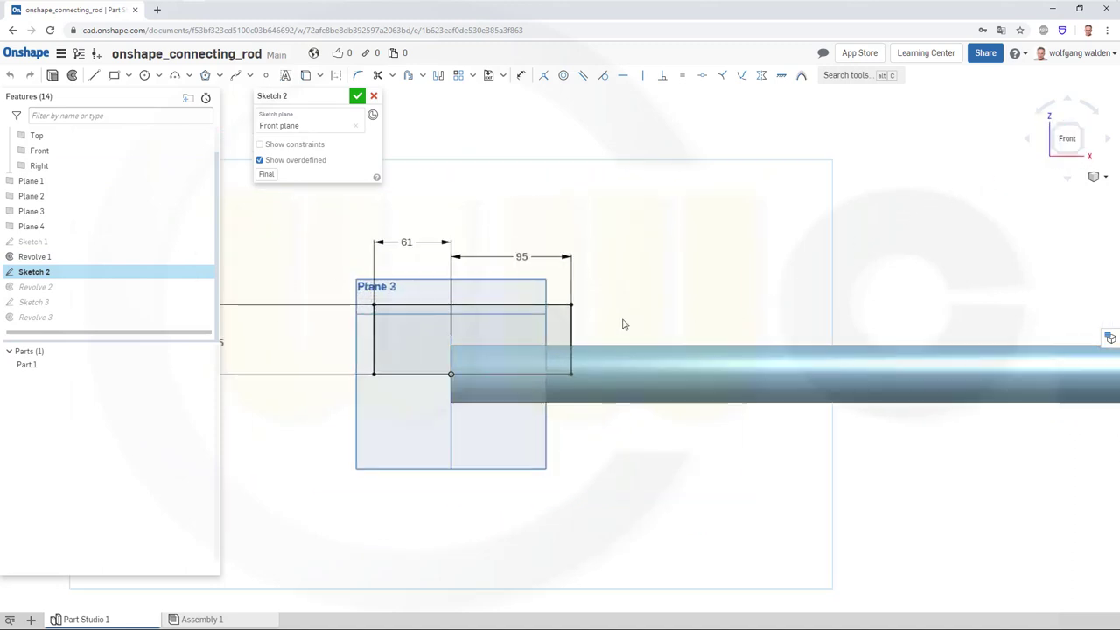
pyautogui.scroll(1, 622, 322)
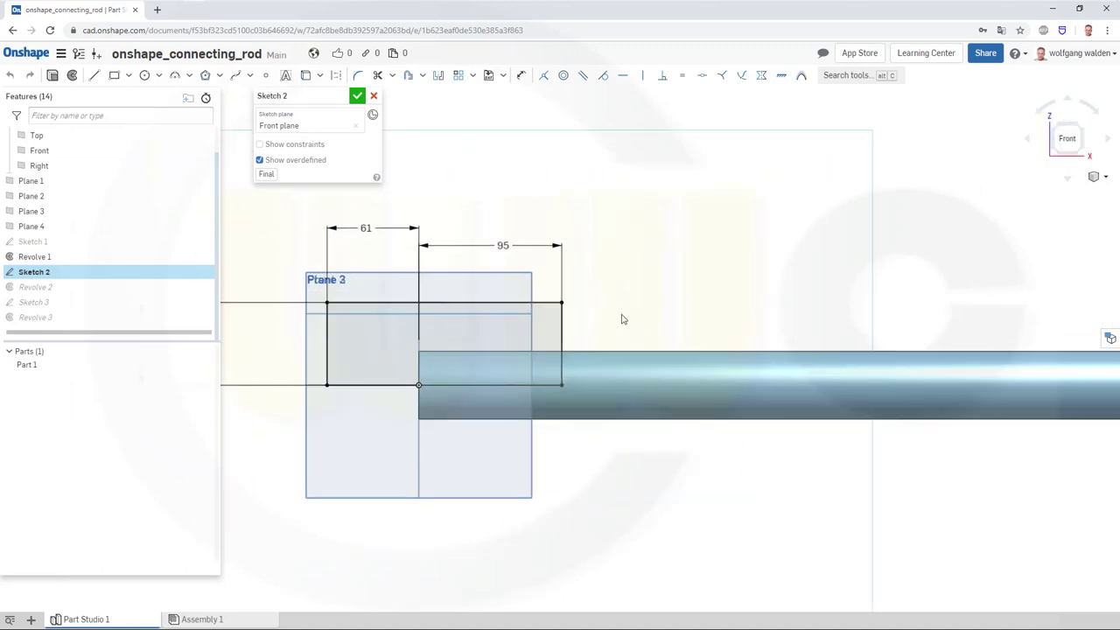
pyautogui.click(146, 78)
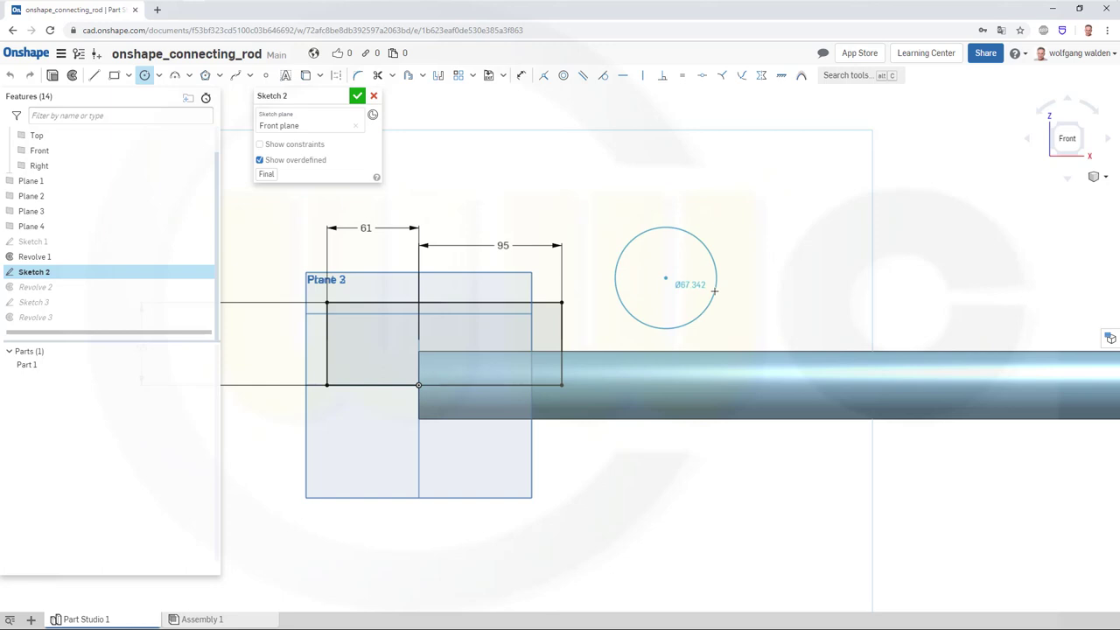
pyautogui.click(715, 291)
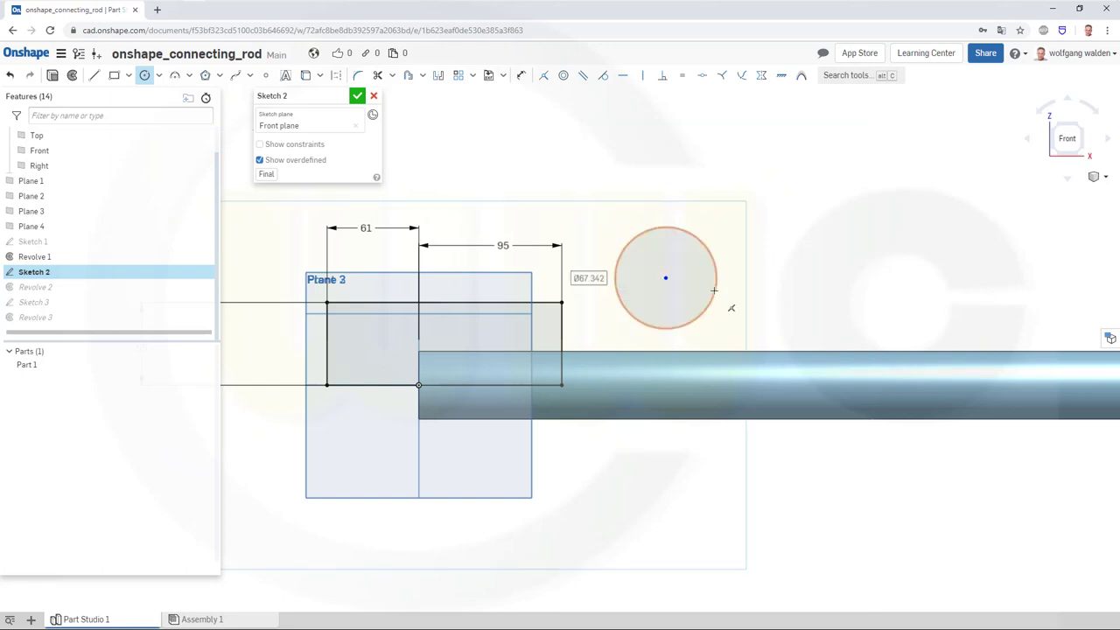
pyautogui.write('80')
pyautogui.press('Return')
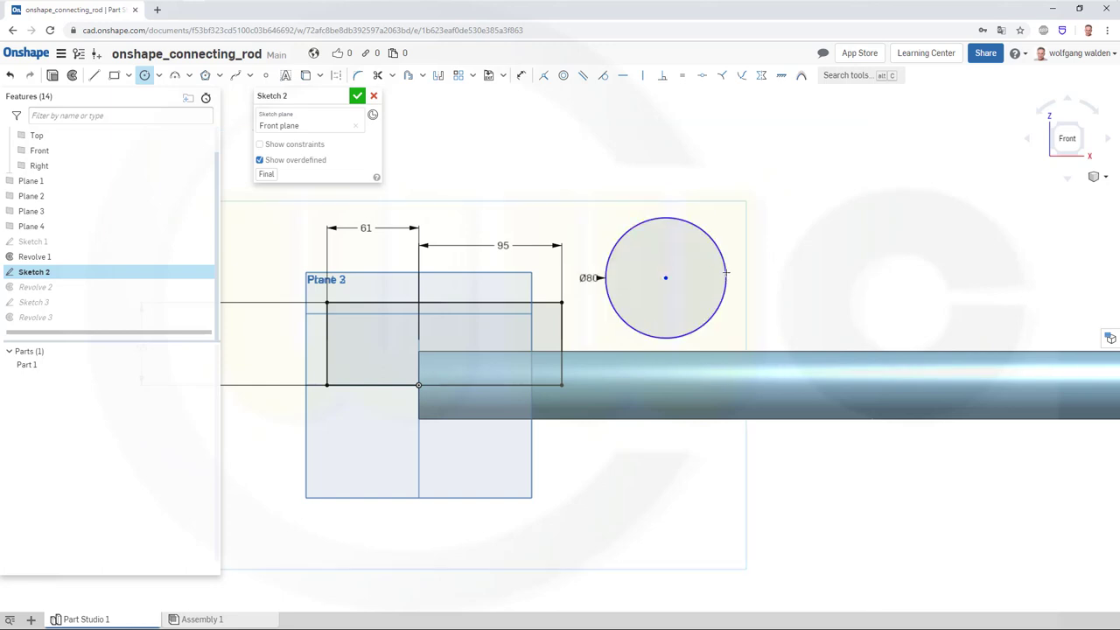
# Make the centre of the 80 mm circle coincident with the rectangle's shaft-side vertical edge.
pyautogui.click(543, 75)
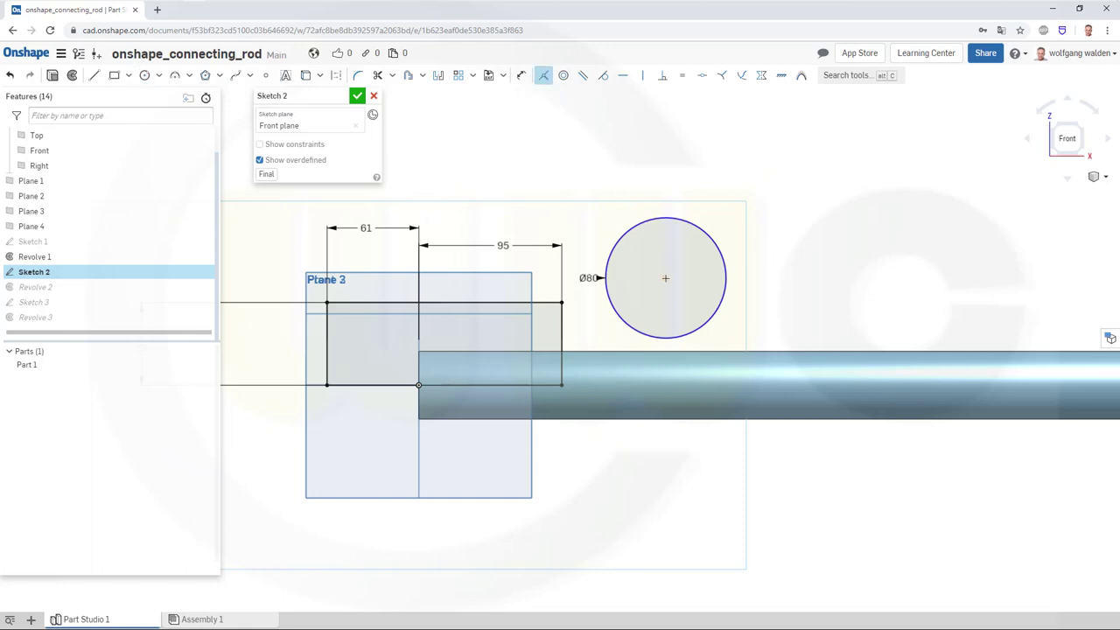
pyautogui.press('q')
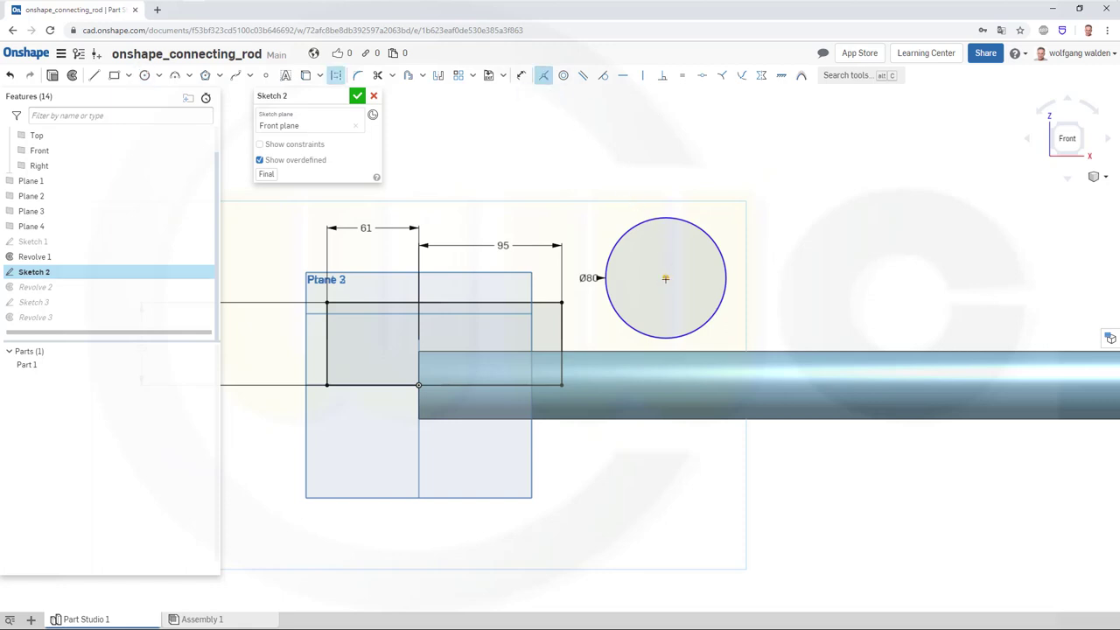
pyautogui.click(561, 325)
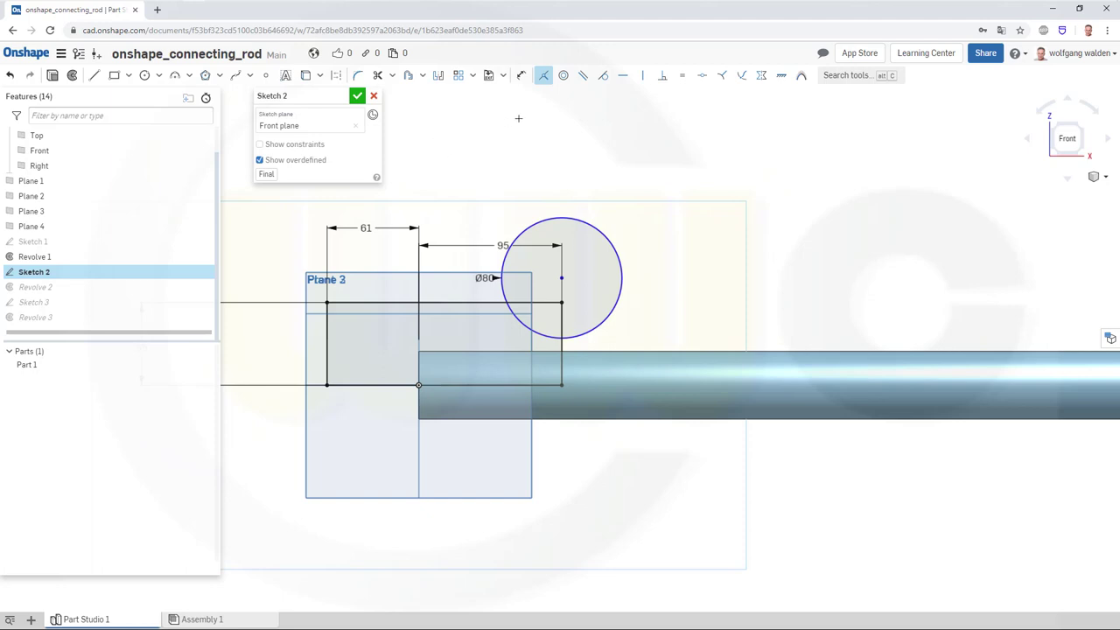
# Dimension the height of the circle's centre above the rectangle's lower edge at 60 mm.
pyautogui.click(522, 75)
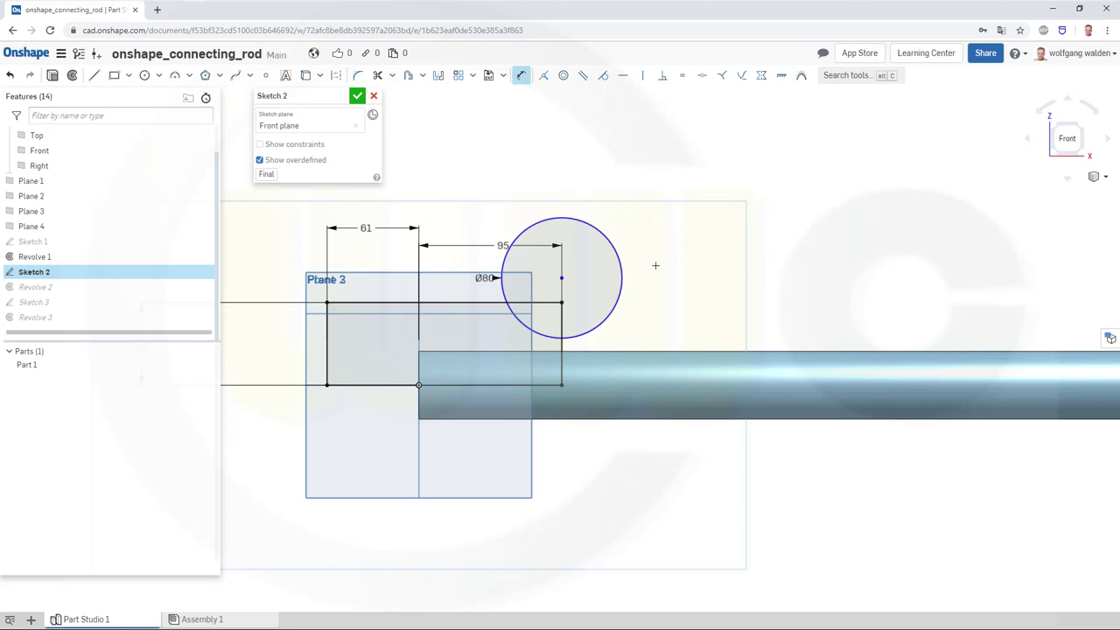
pyautogui.rightClick(653, 266)
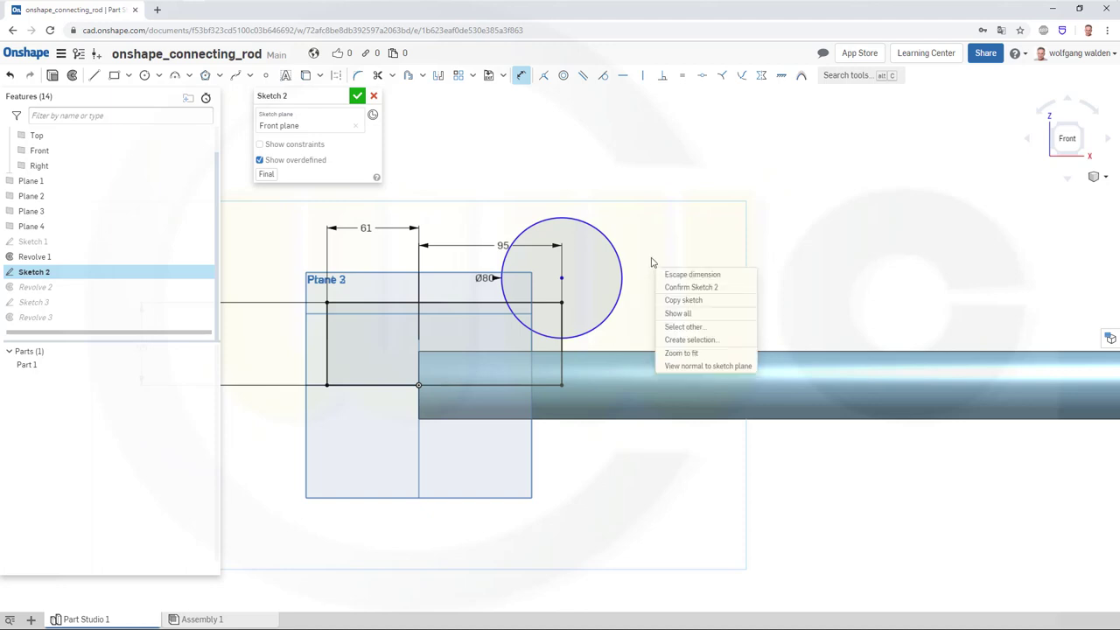
pyautogui.click(627, 232)
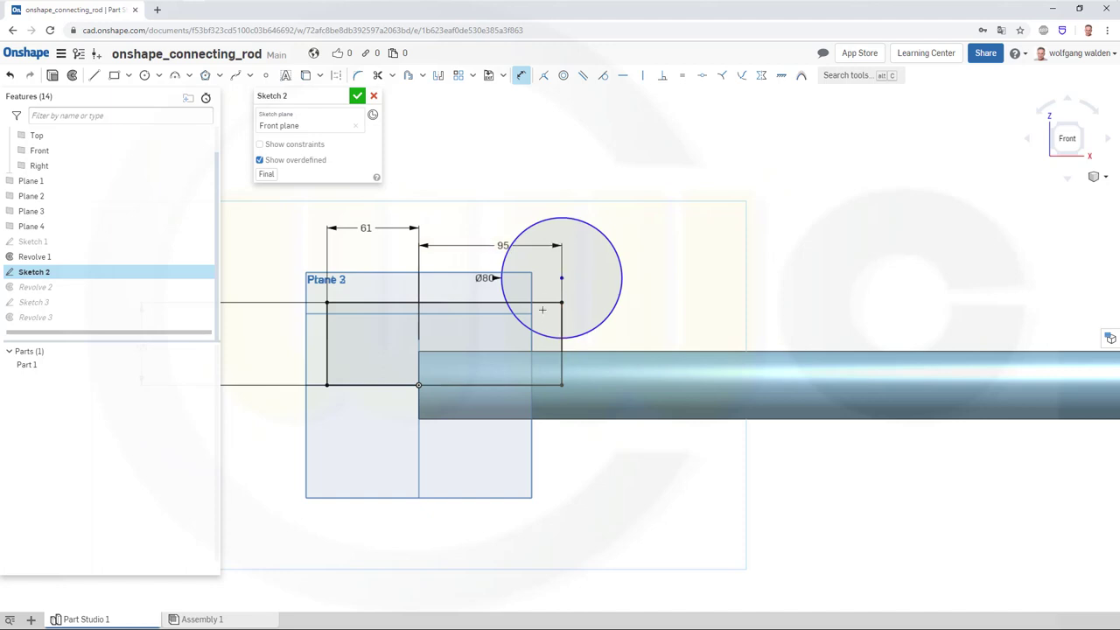
pyautogui.click(548, 384)
pyautogui.click(562, 278)
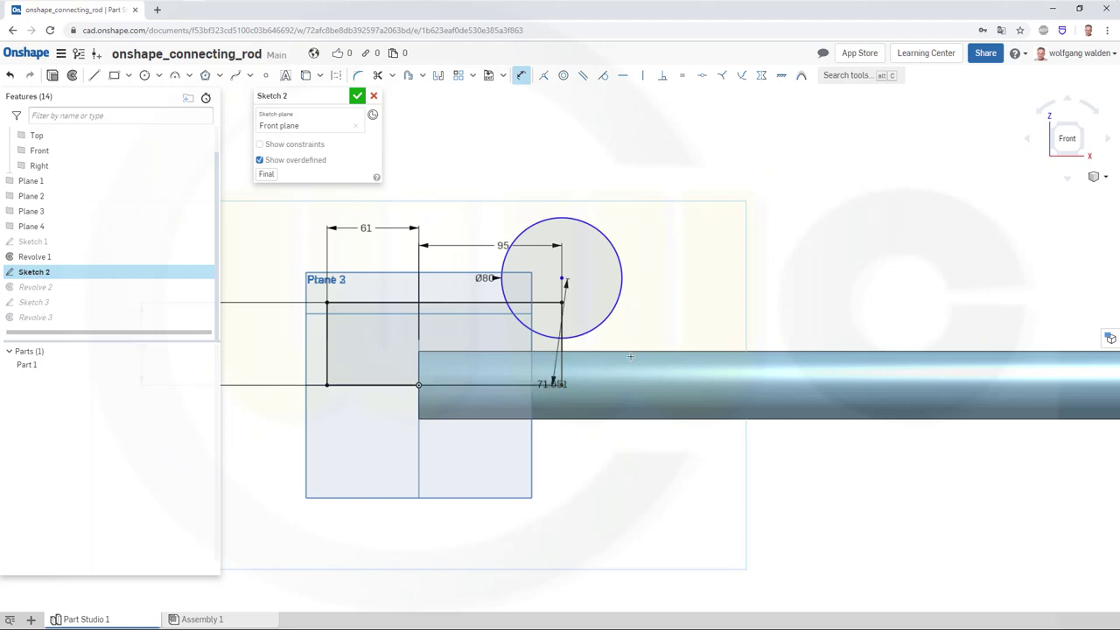
pyautogui.click(652, 330)
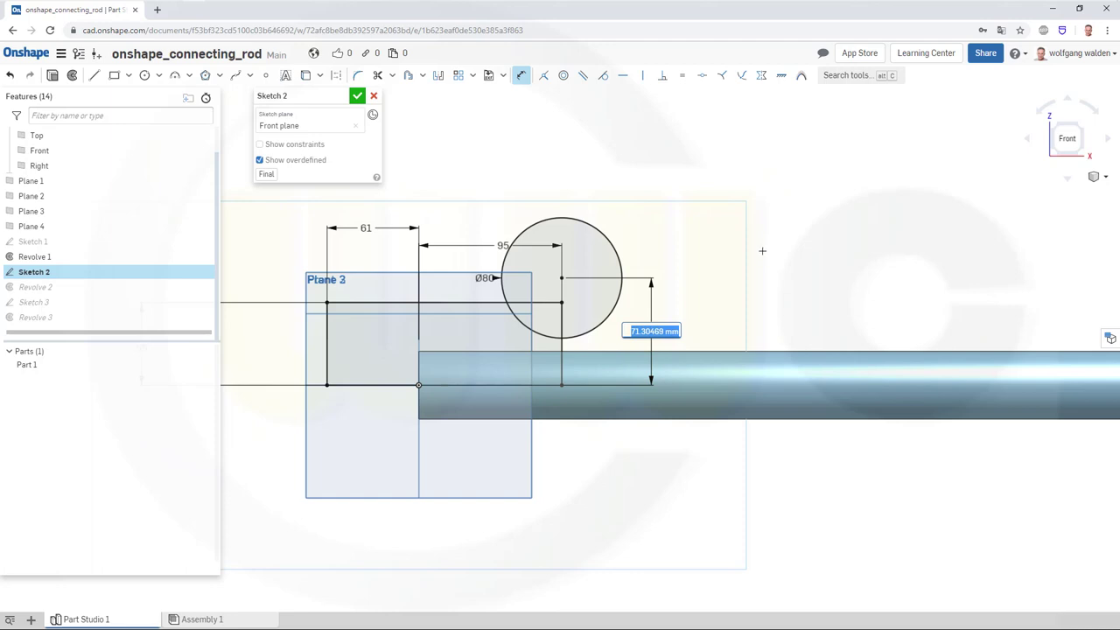
pyautogui.write('60')
pyautogui.press('Return')
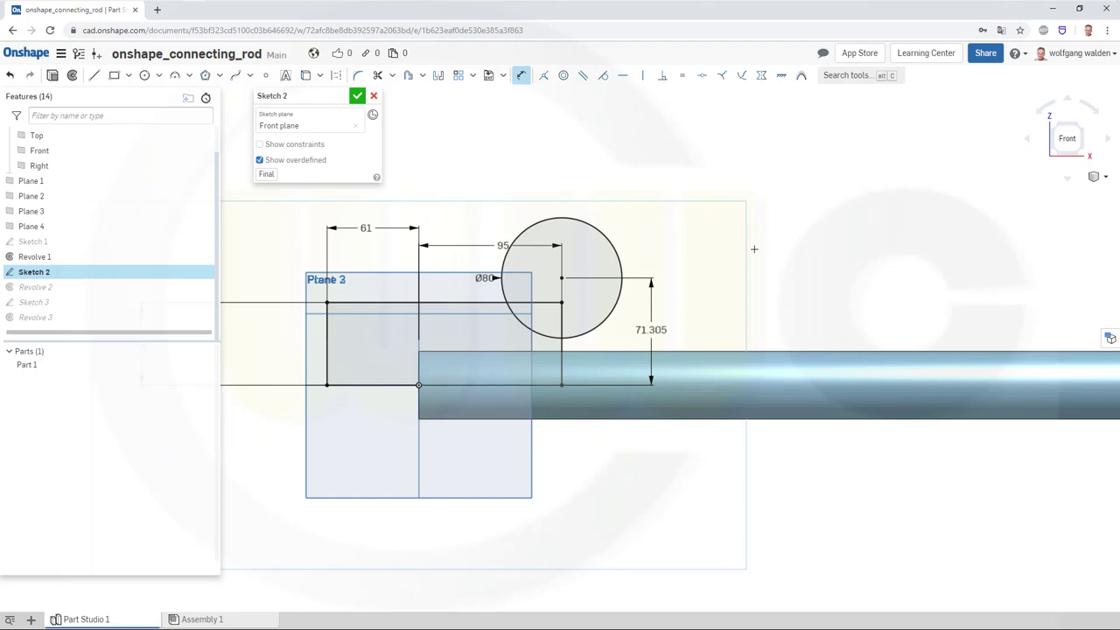
# Change the height of the circle's centre above the rectangle's lower edge to 62.5 mm.
pyautogui.doubleClick(652, 339)
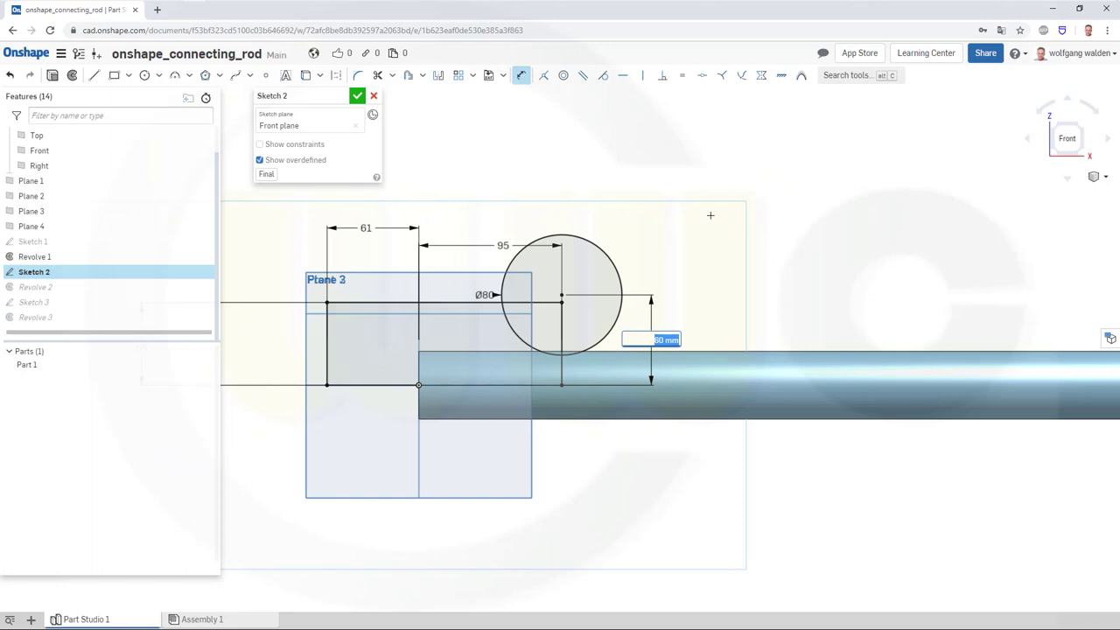
pyautogui.write('62.5')
pyautogui.press('Return')
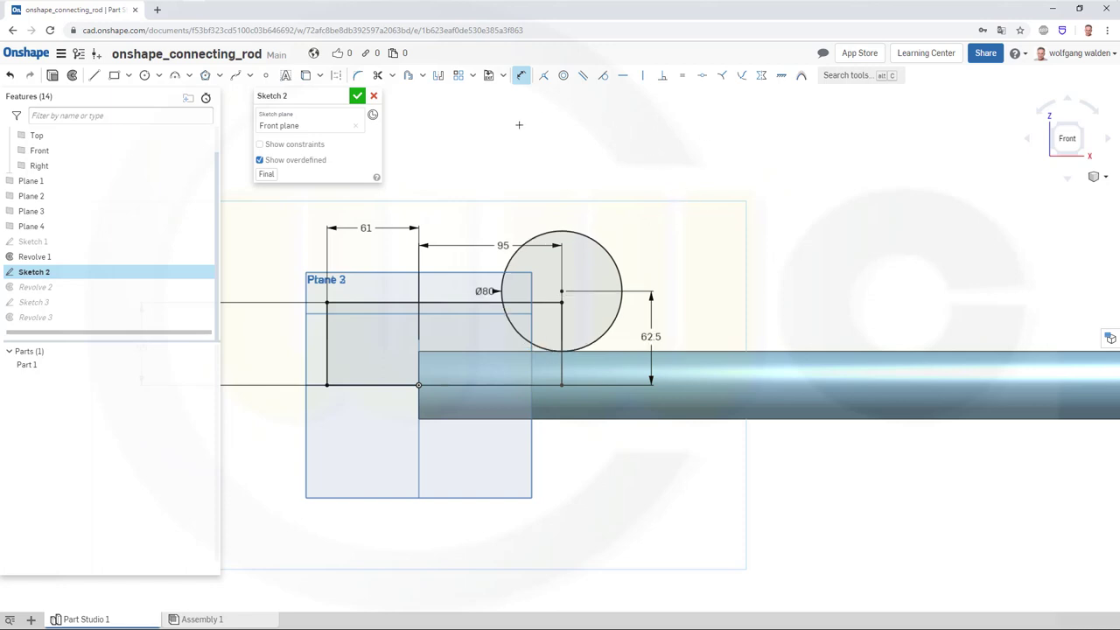
# Trim the circle and the rectangle's upper corner to leave a concave arc down to the shaft, and finish the sketch.
pyautogui.click(378, 79)
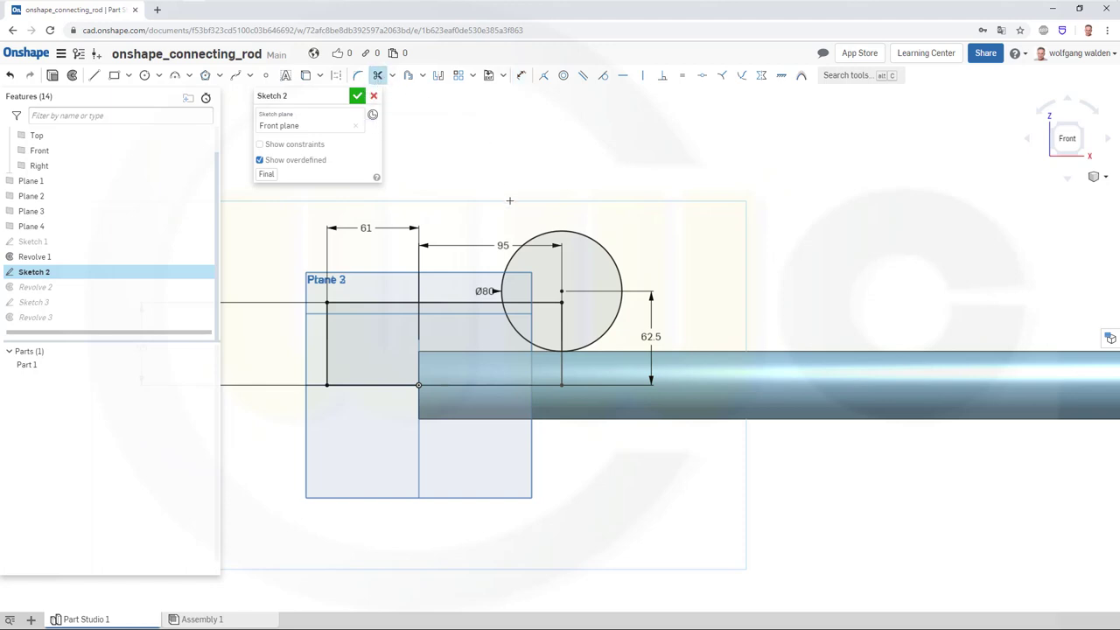
pyautogui.click(615, 255)
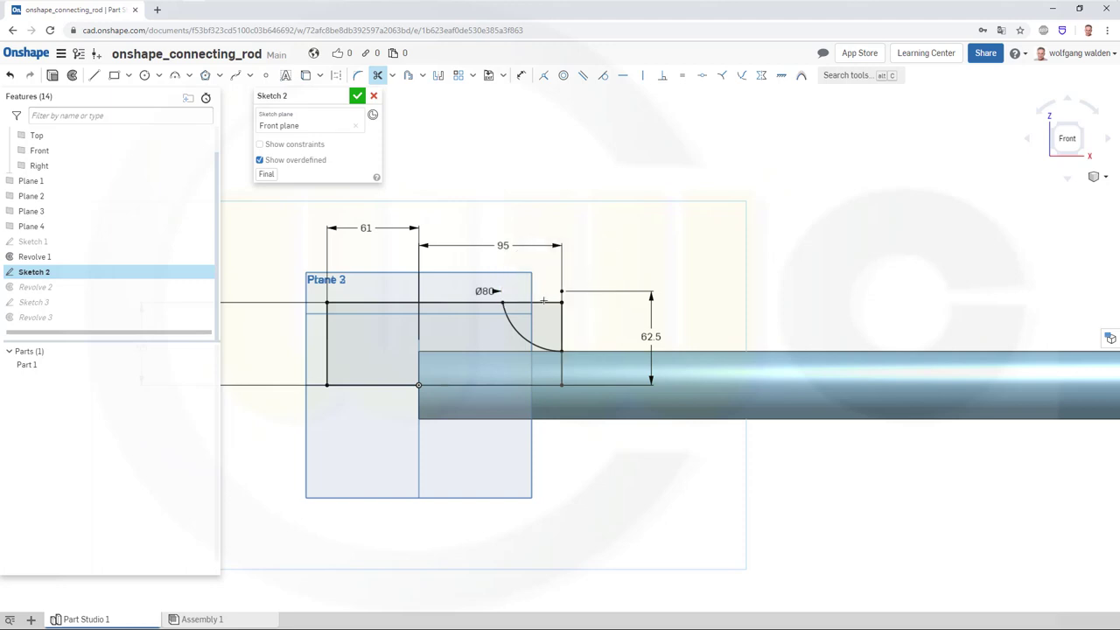
pyautogui.click(545, 302)
pyautogui.click(560, 333)
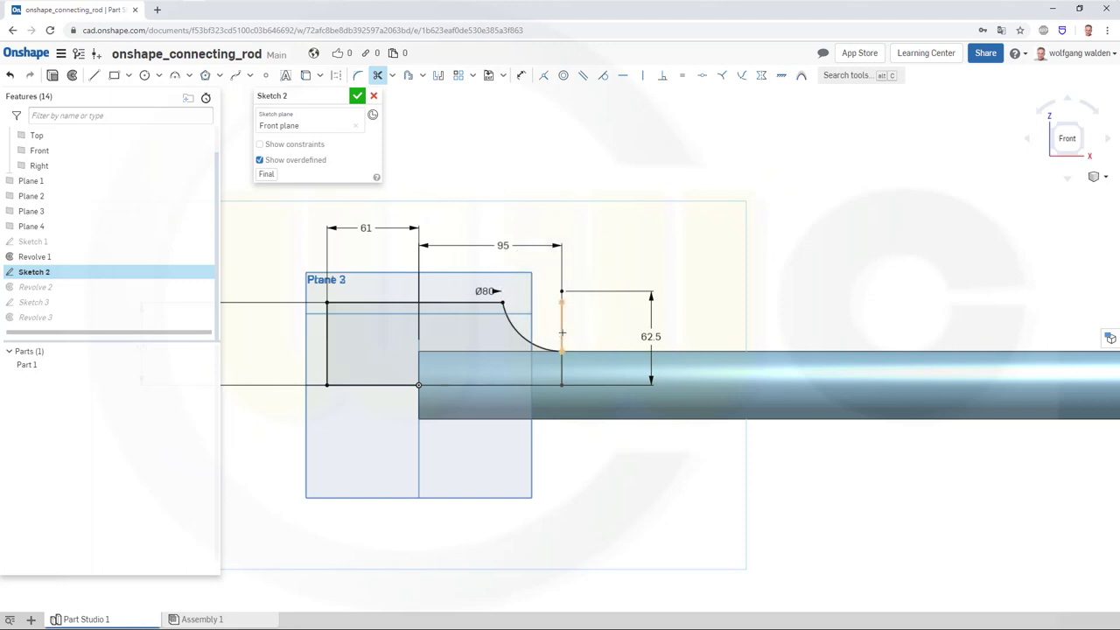
pyautogui.click(358, 96)
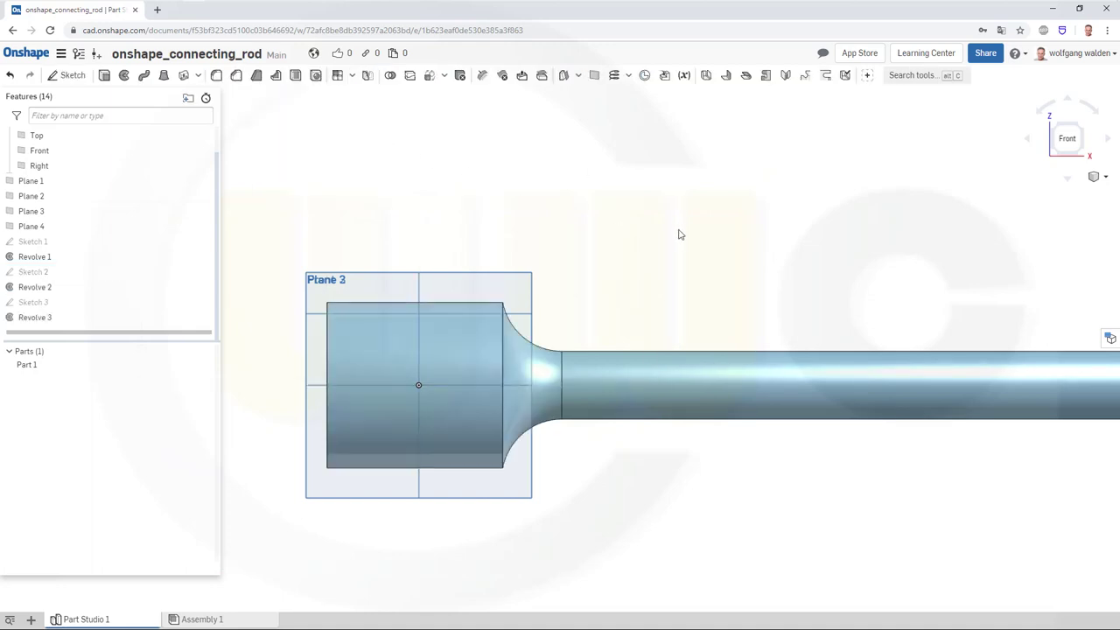
# Fillet the outer end edge of the first head with a 55 mm radius.
pyautogui.moveTo(678, 233); pyautogui.dragTo(645, 238, button='right')
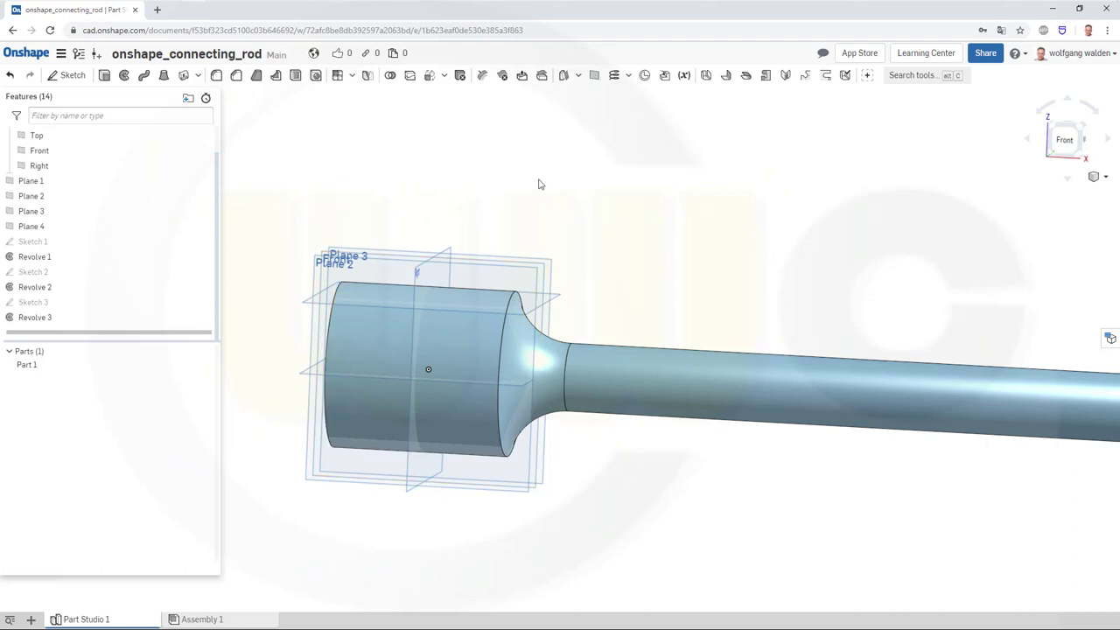
pyautogui.click(217, 75)
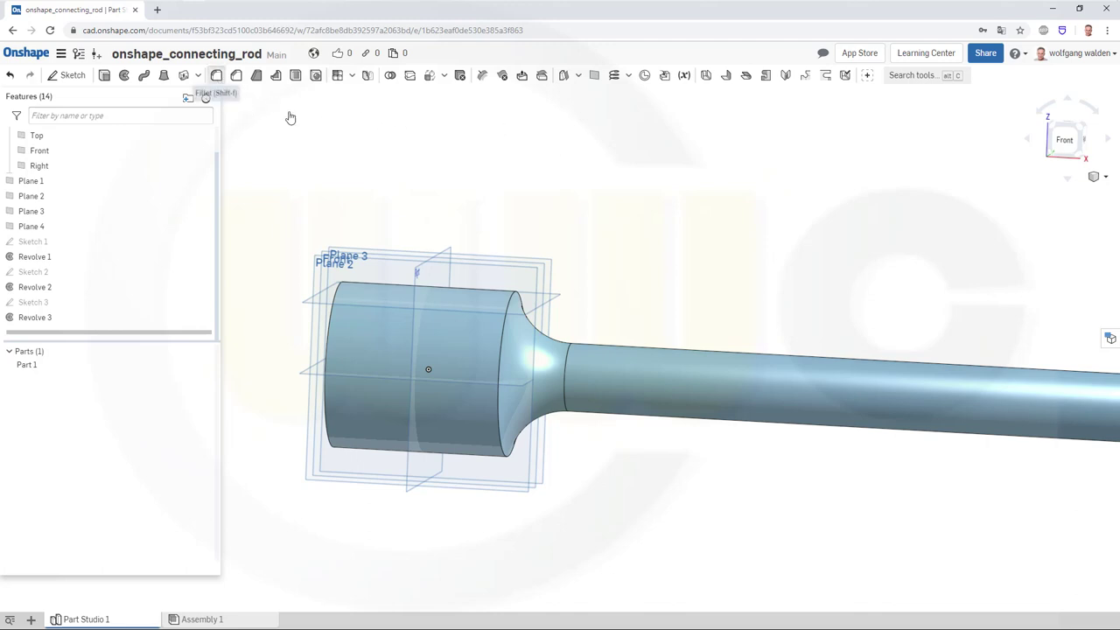
pyautogui.click(331, 164)
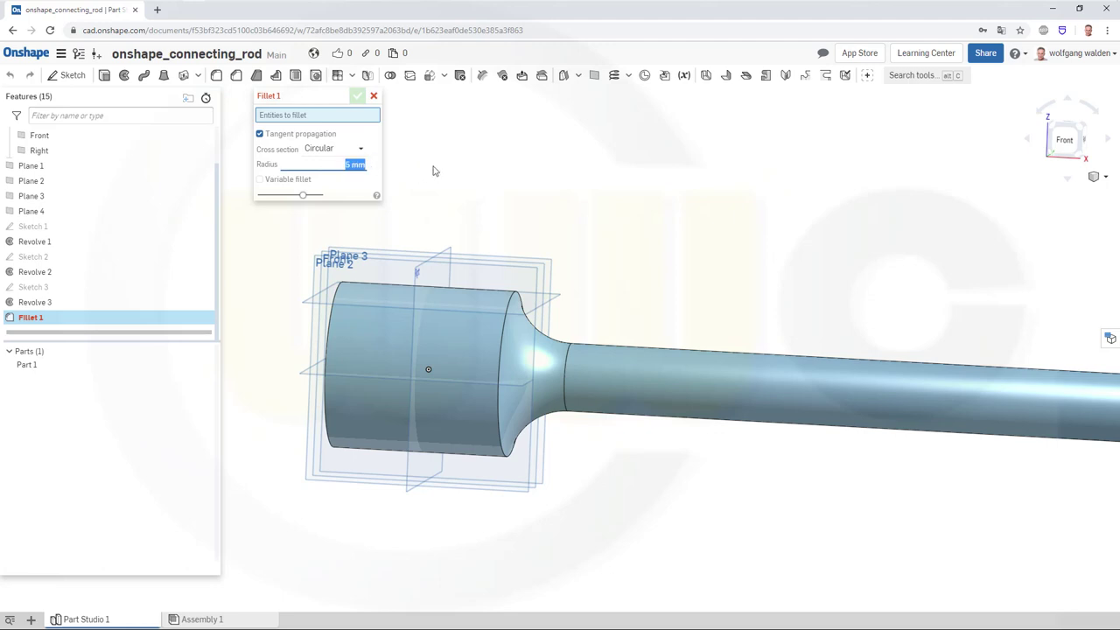
pyautogui.write('55')
pyautogui.click(329, 328)
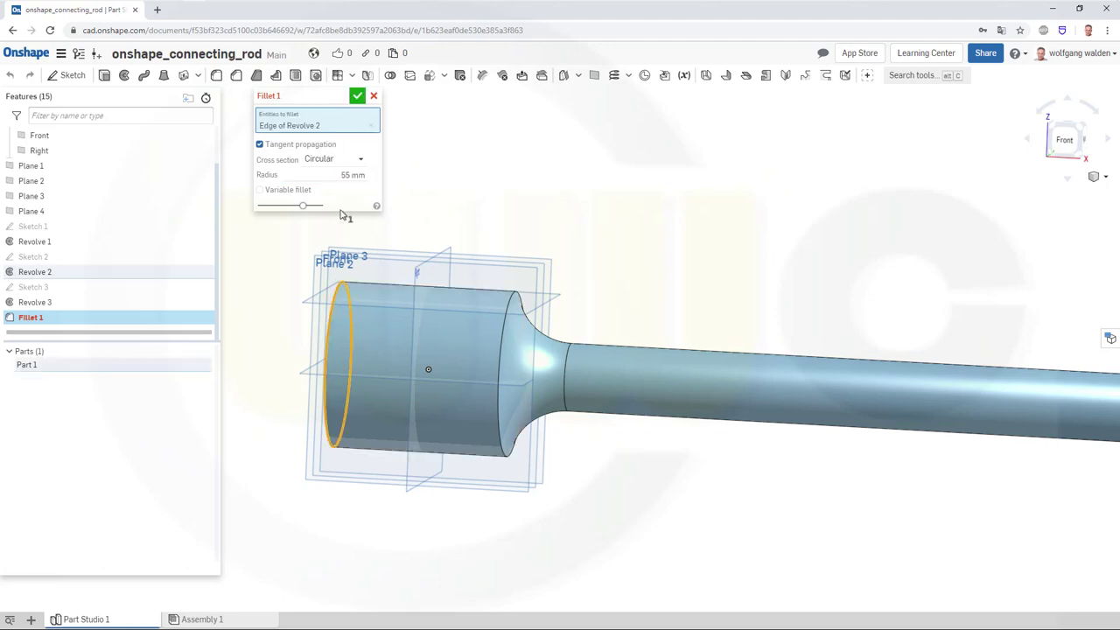
pyautogui.click(357, 95)
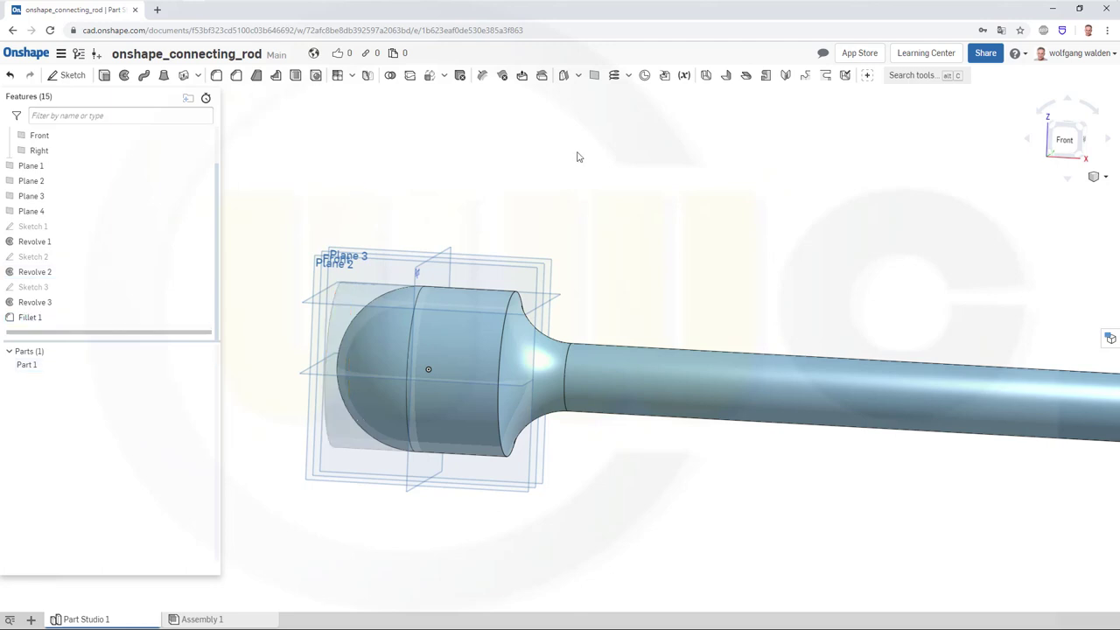
# Fillet the first head's shaft-side edge, where the cylinder meets the concave neck, with a 10 mm radius.
pyautogui.click(216, 75)
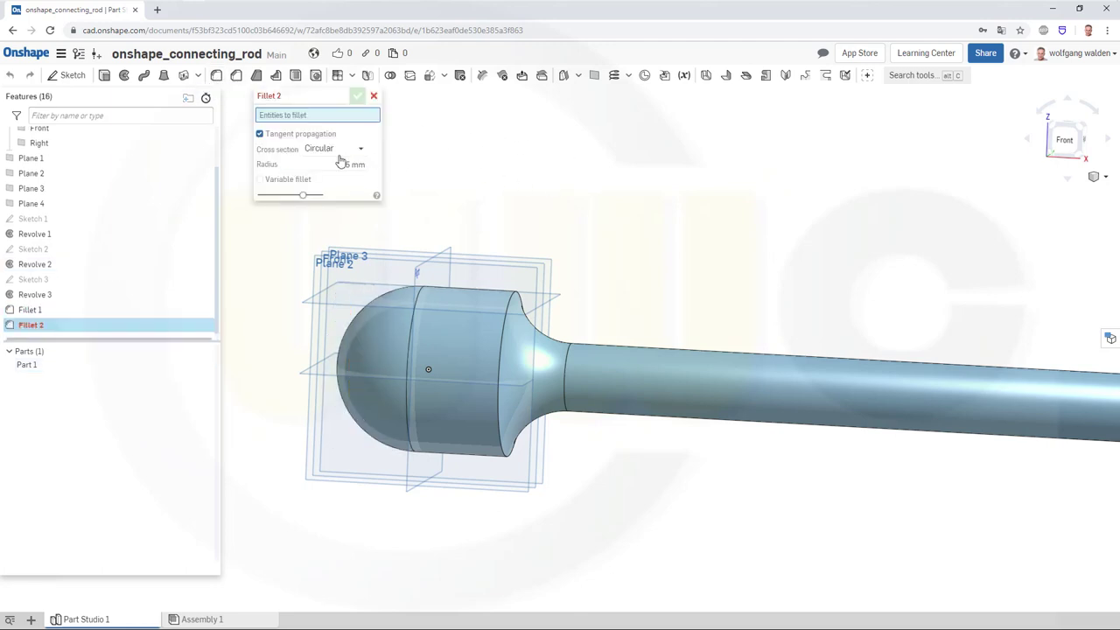
pyautogui.write('10')
pyautogui.click(509, 302)
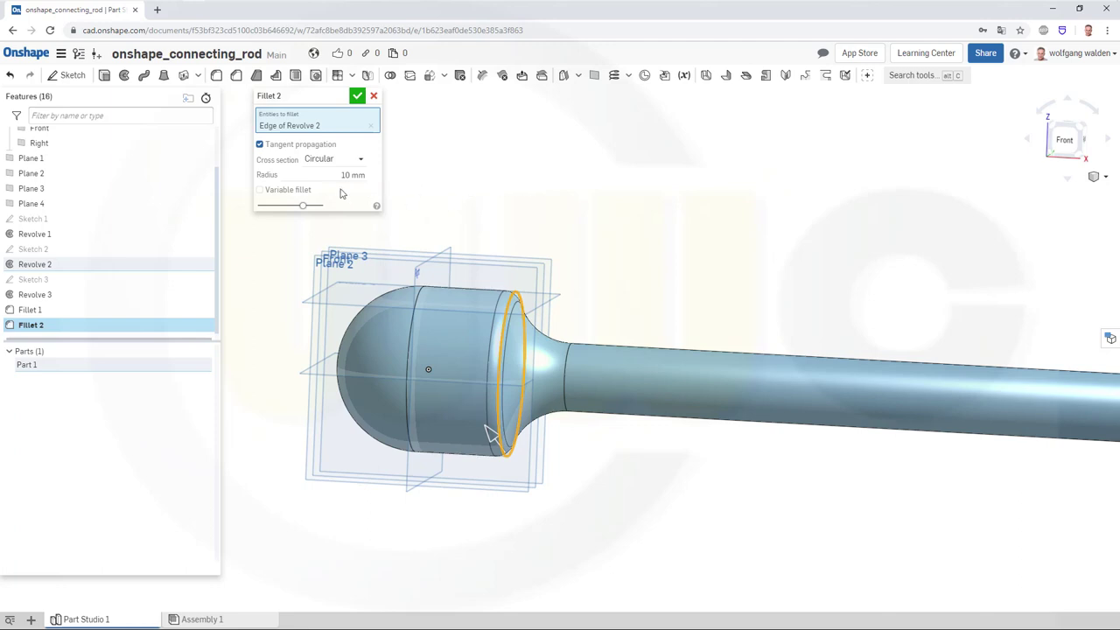
pyautogui.click(357, 95)
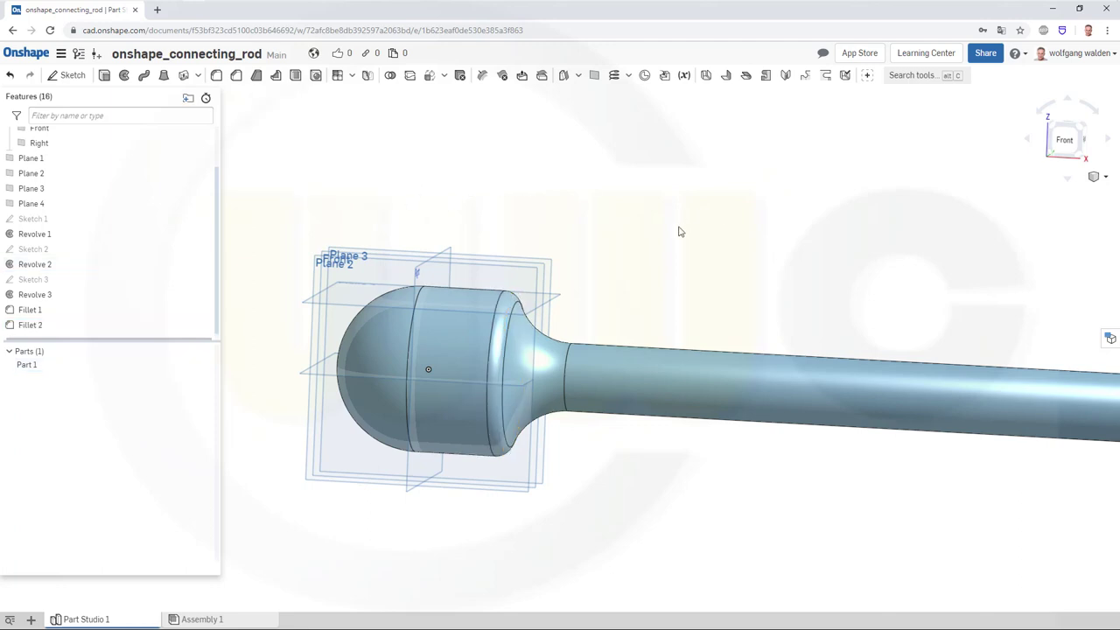
# Reopen Sketch 2, set the 95 mm length towards the shaft to 135 mm, and finish the sketch.
pyautogui.scroll(-5, 667, 234)
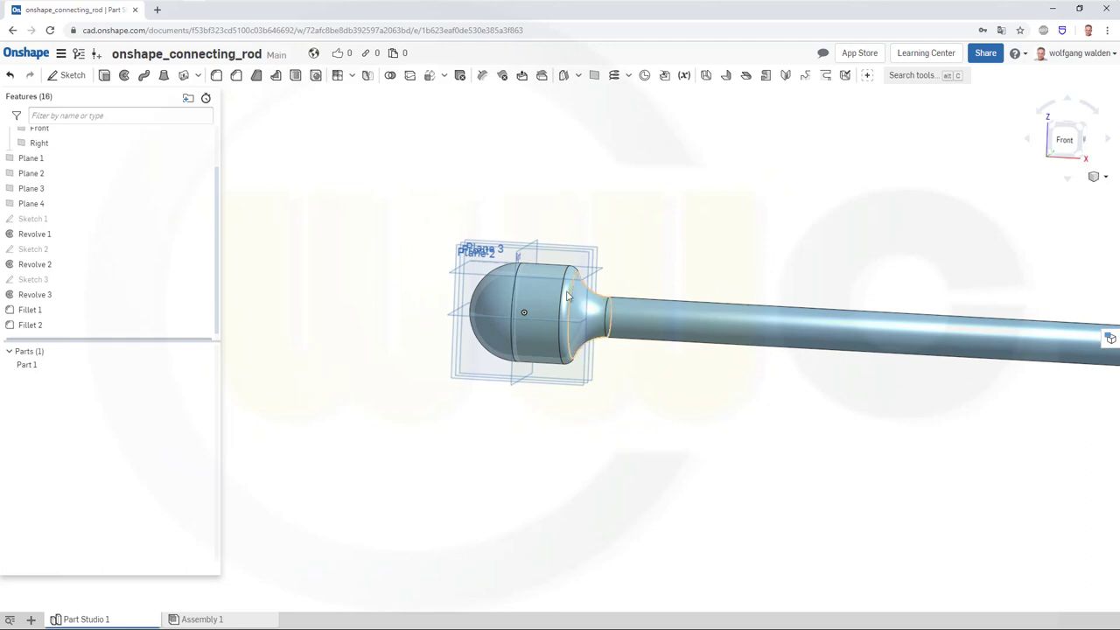
pyautogui.doubleClick(35, 251)
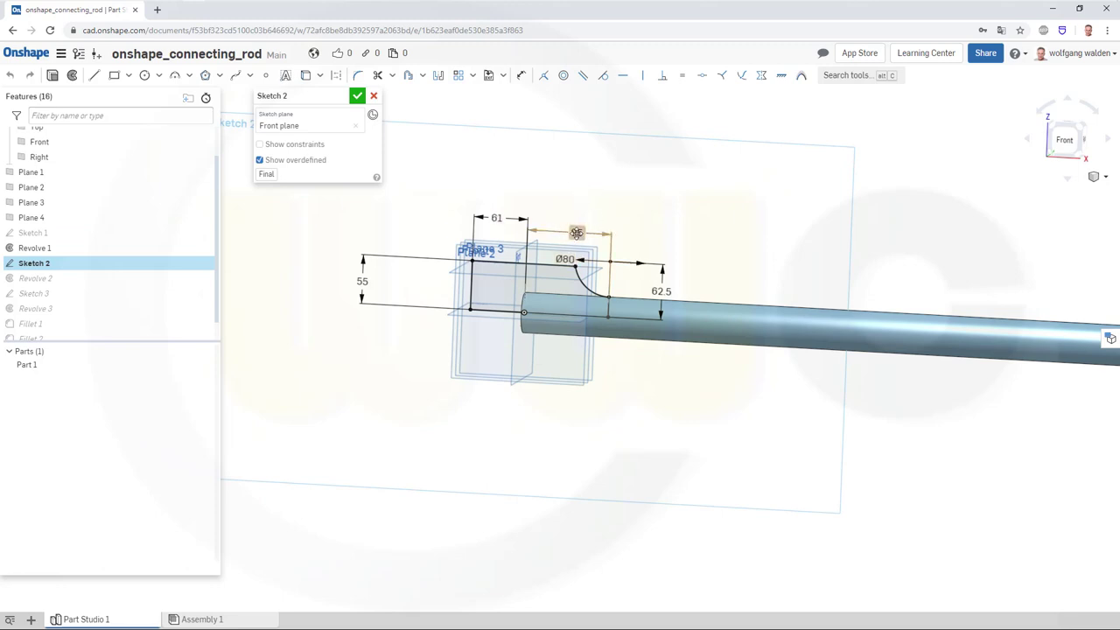
pyautogui.doubleClick(576, 232)
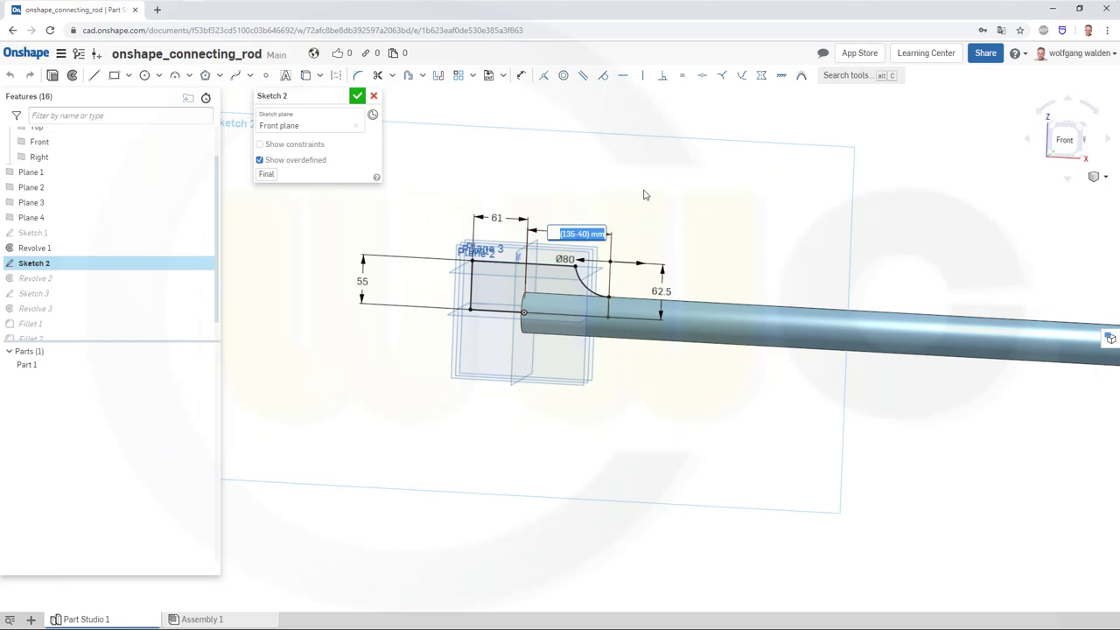
pyautogui.press('BackSpace')
pyautogui.press('Return')
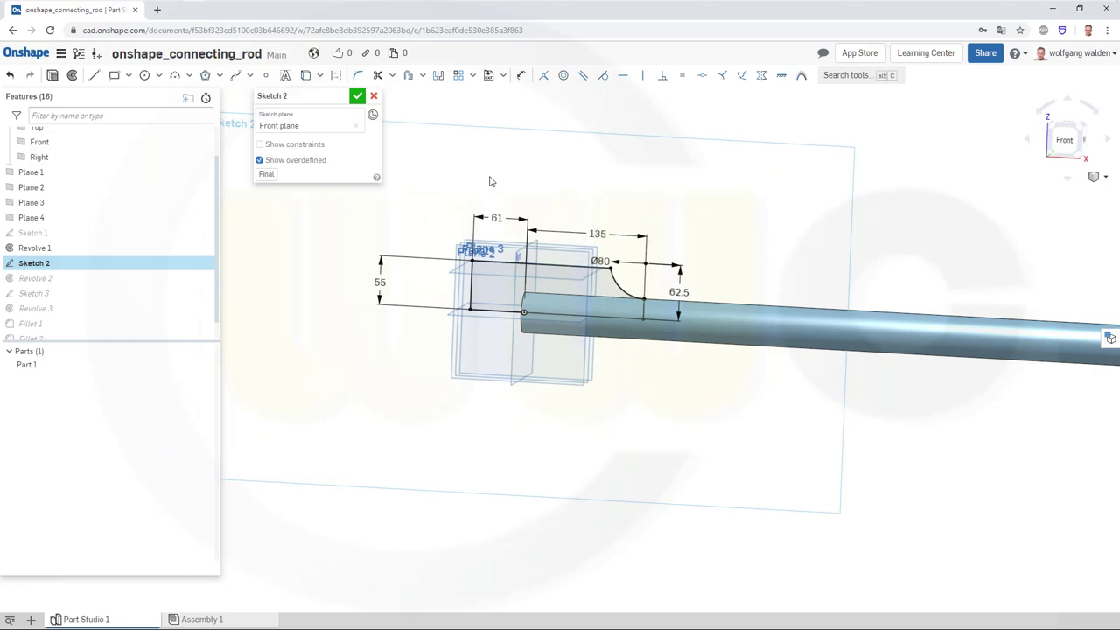
pyautogui.click(357, 96)
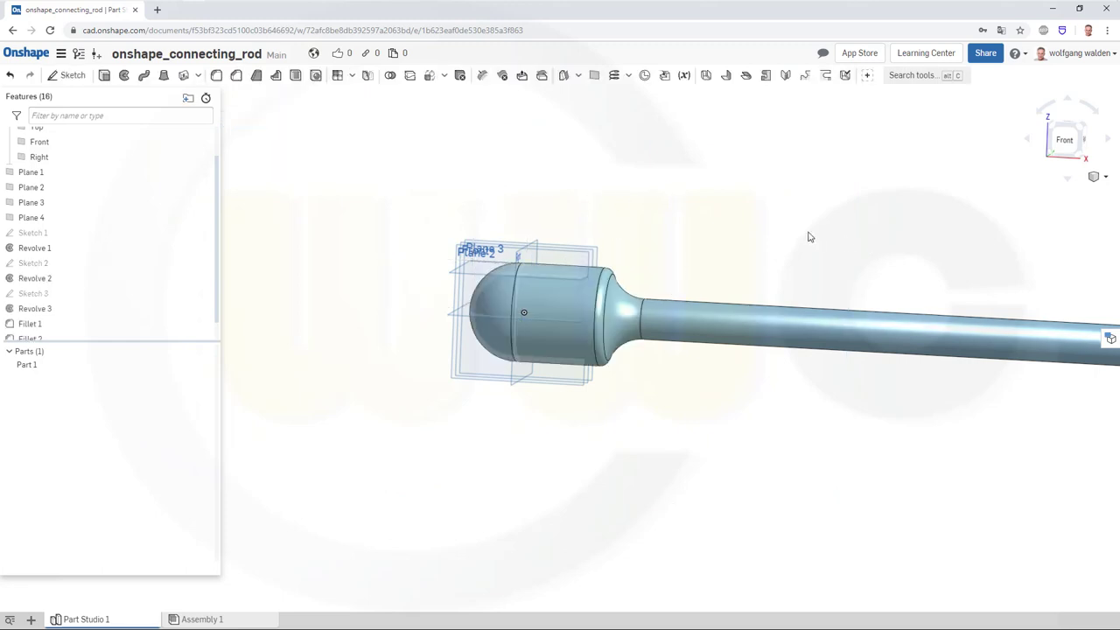
# Reopen Sketch 3 in front view and draw an 80 mm diameter circle above the shaft, beside the far-end rectangle.
pyautogui.moveTo(813, 232)
pyautogui.mouseDown(button='right')
pyautogui.moveTo(691, 237)
pyautogui.moveTo(855, 237)
pyautogui.moveTo(849, 250)
pyautogui.mouseUp(button='right')
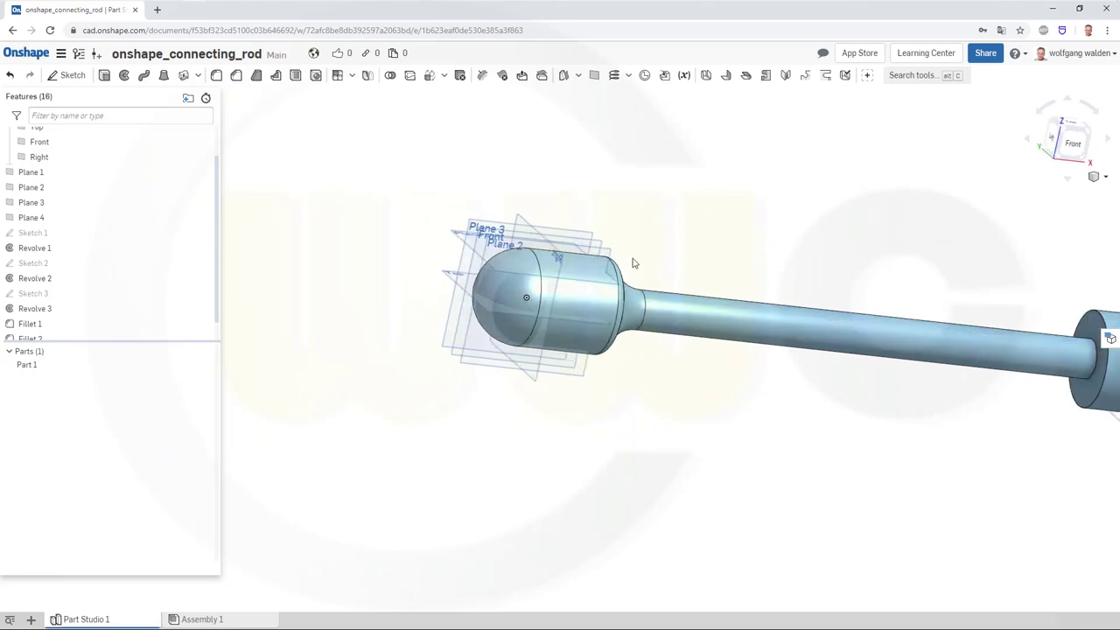
pyautogui.doubleClick(43, 296)
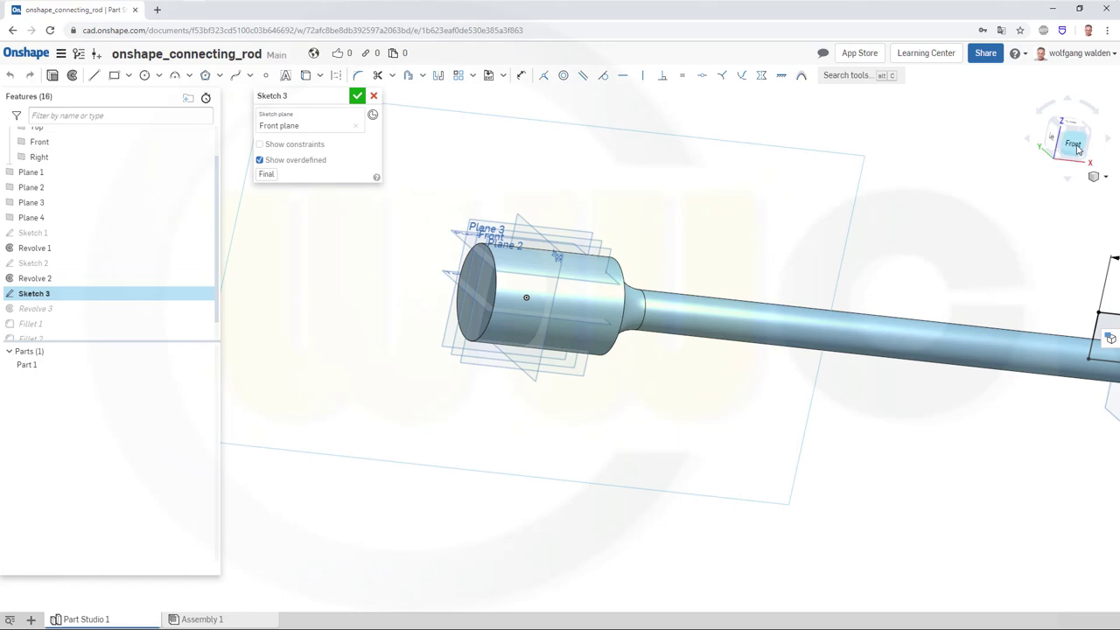
pyautogui.click(1075, 146)
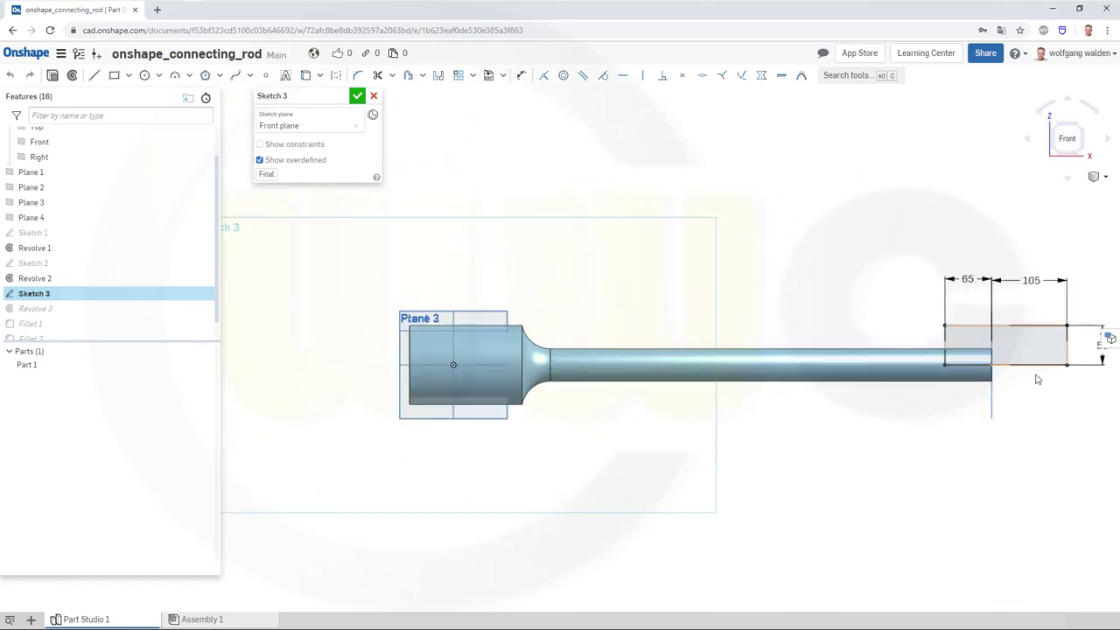
pyautogui.scroll(3, 1052, 412)
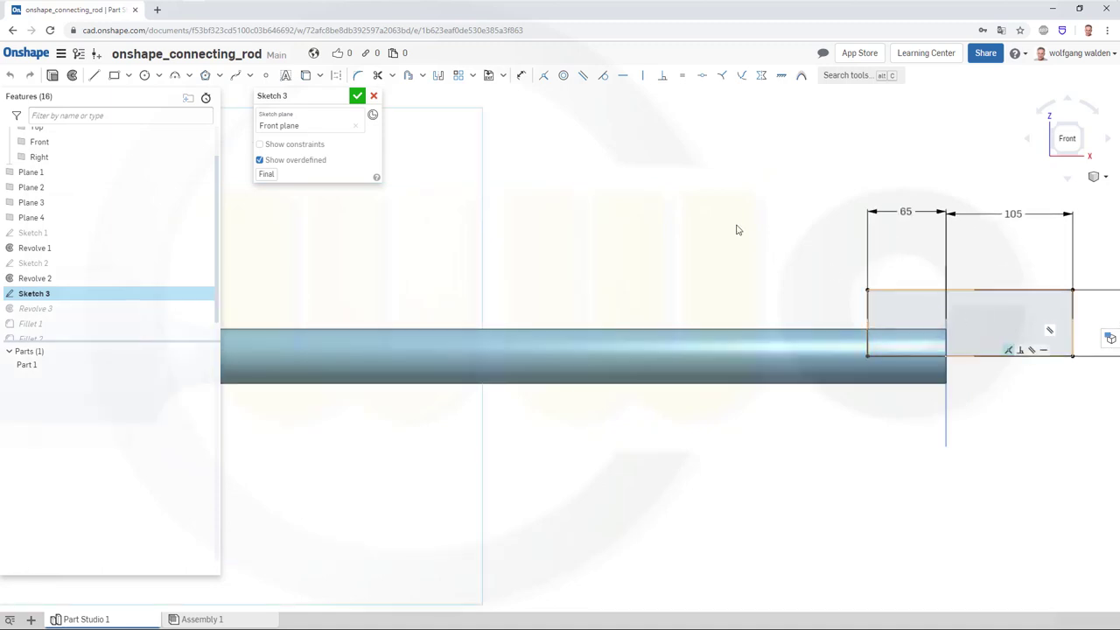
pyautogui.click(144, 75)
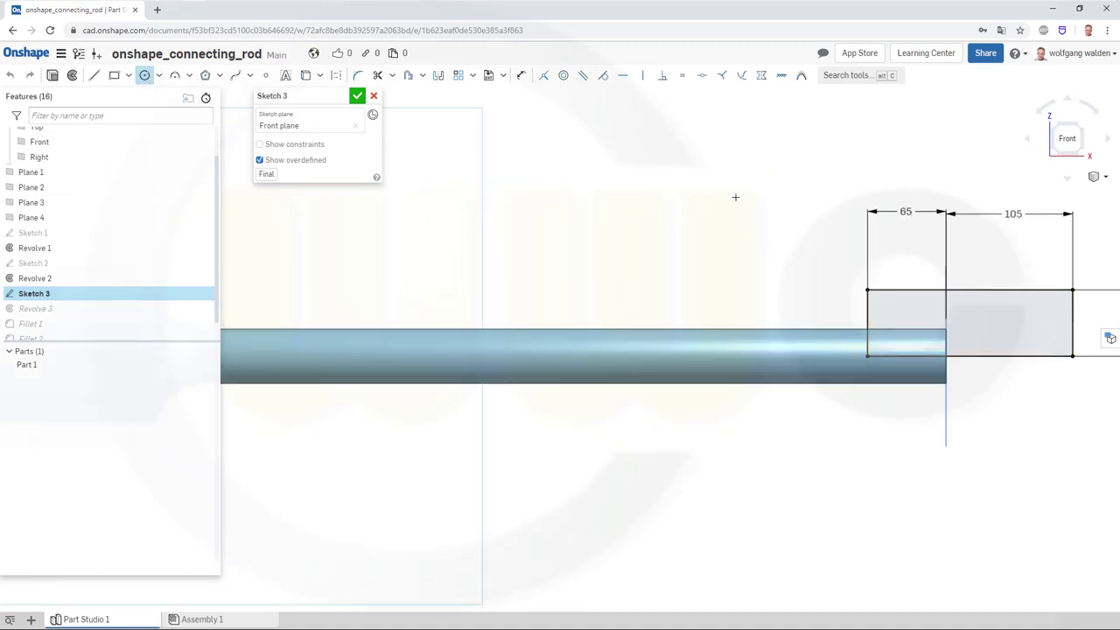
pyautogui.click(758, 228)
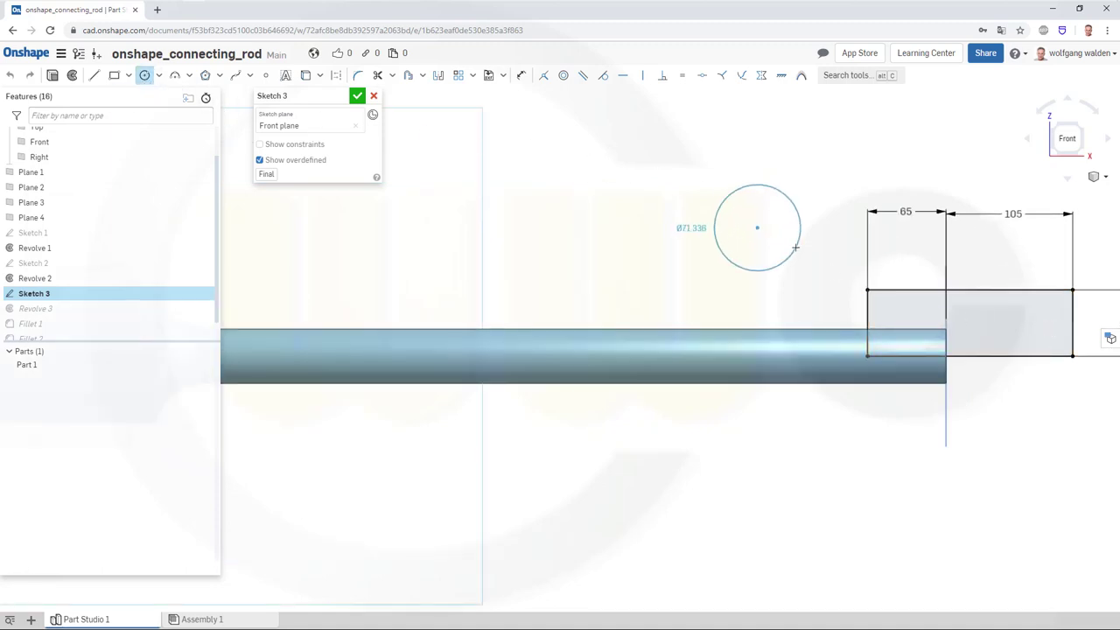
pyautogui.click(796, 248)
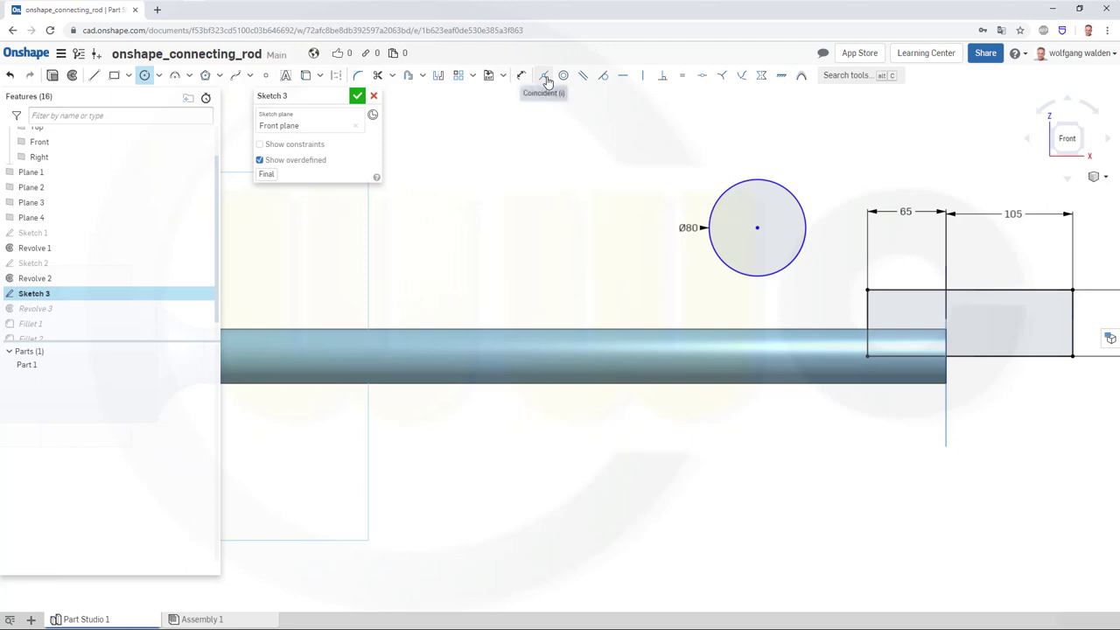
# Make the circle's centre coincident with the rectangle's shaft-side edge and dimension it 62.5 mm above the rectangle's bottom line.
pyautogui.press('i')
pyautogui.click(756, 228)
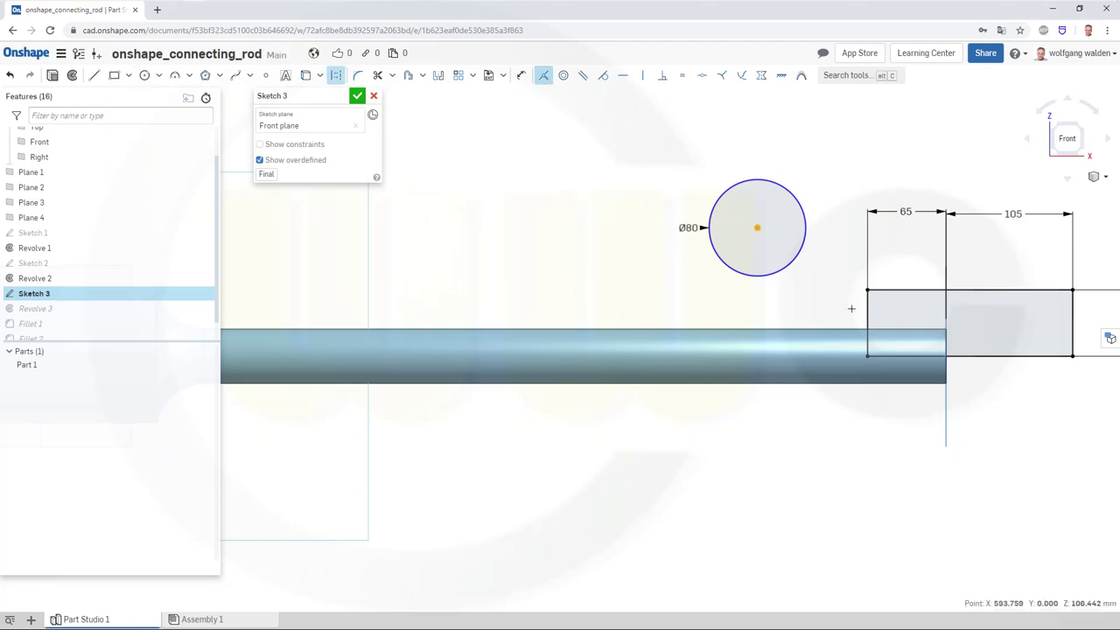
pyautogui.click(865, 309)
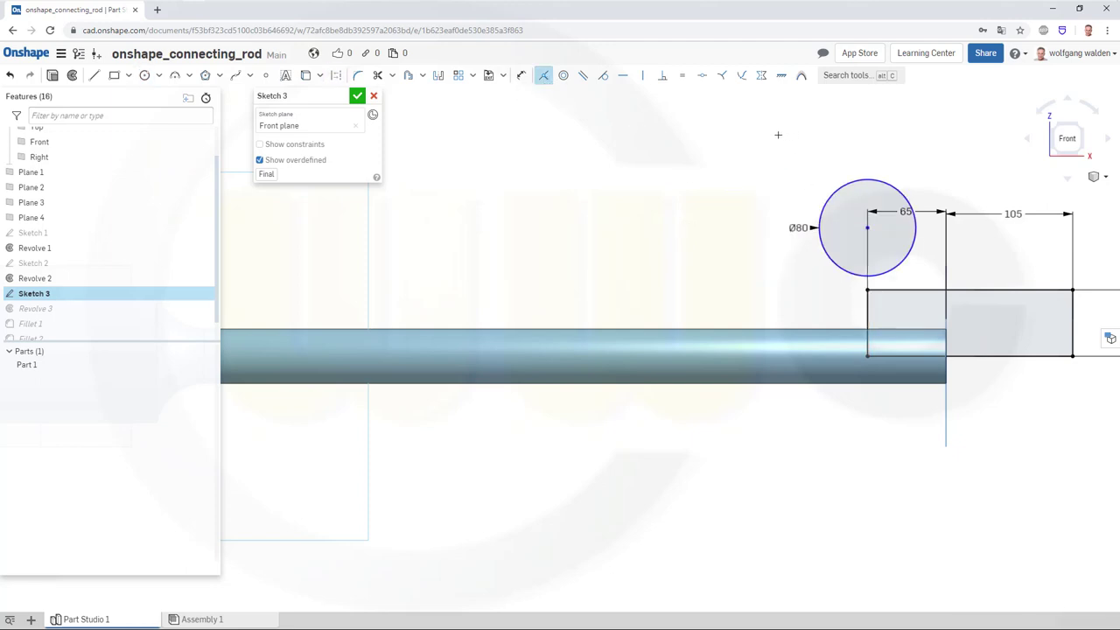
pyautogui.click(521, 75)
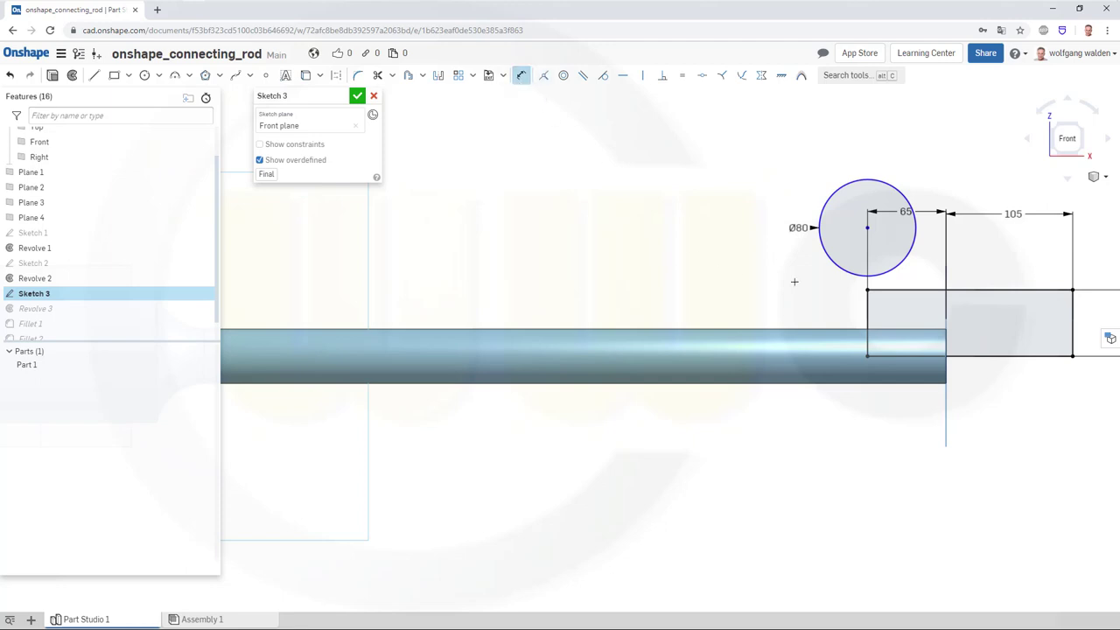
pyautogui.click(868, 229)
pyautogui.click(915, 354)
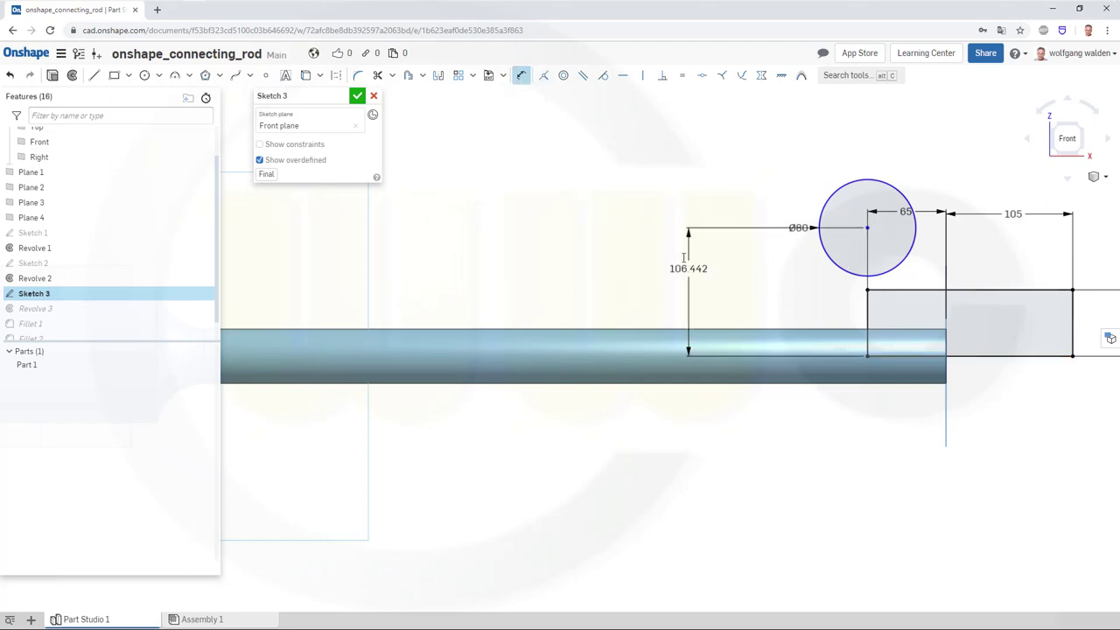
pyautogui.click(684, 259)
pyautogui.write('62.5')
pyautogui.press('Return')
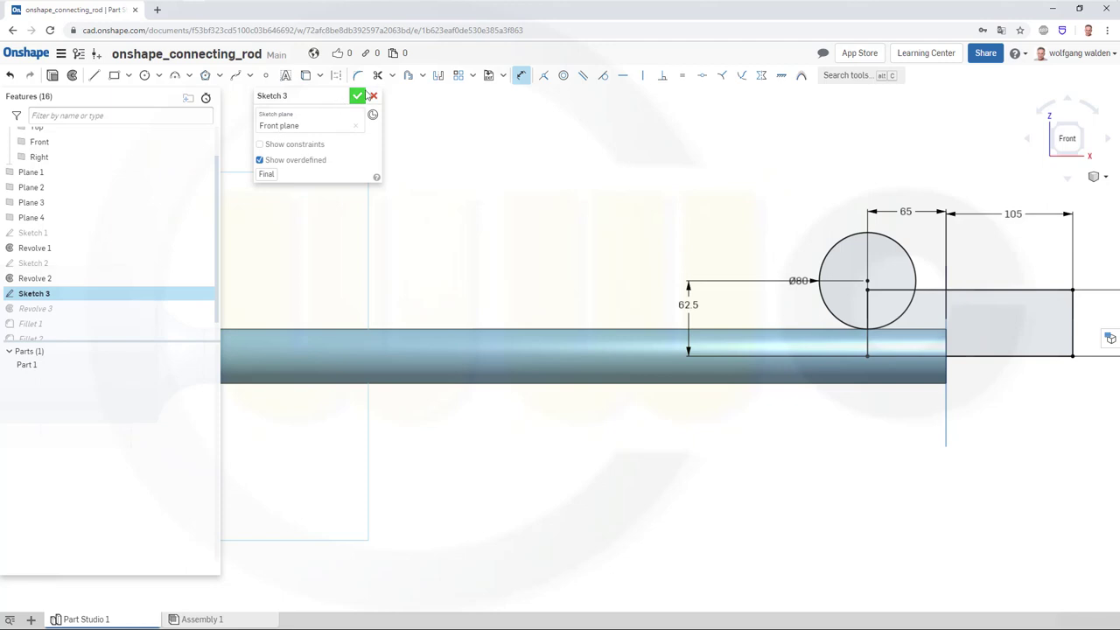
# Trim the circle's outer portion and the rectangle's shaft-side upper corner, leaving only the concave arc as the neck profile.
pyautogui.click(378, 77)
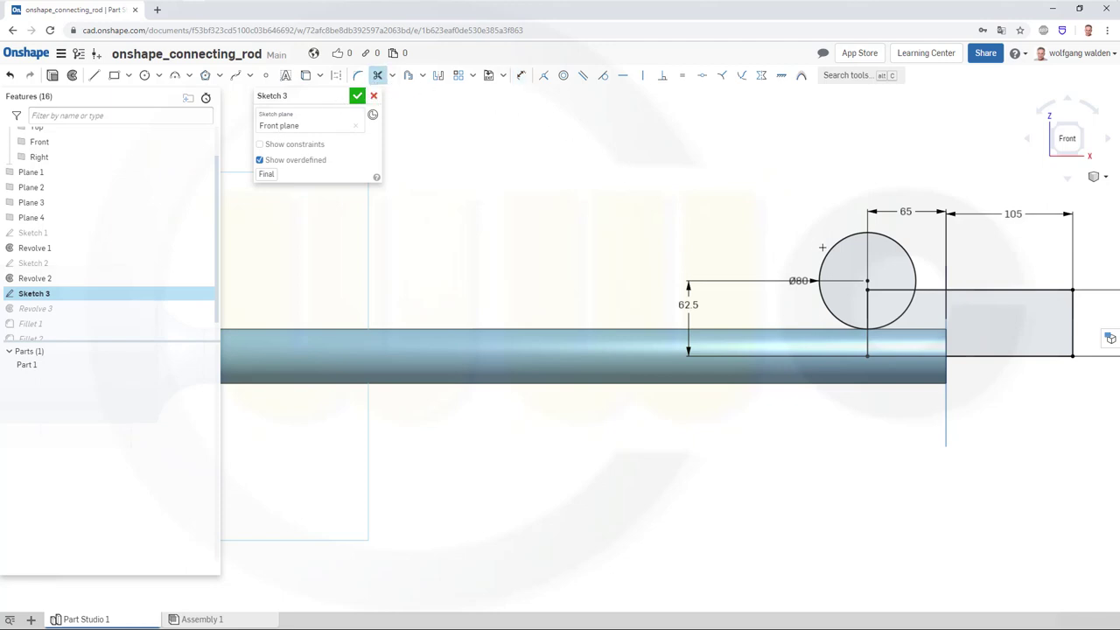
pyautogui.click(832, 249)
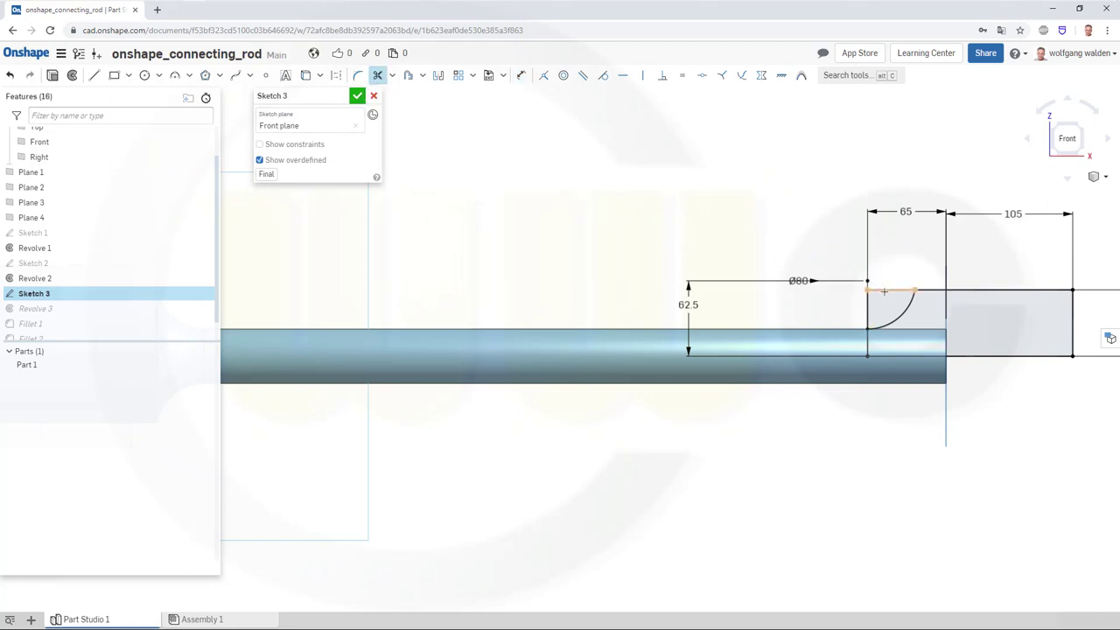
pyautogui.click(886, 291)
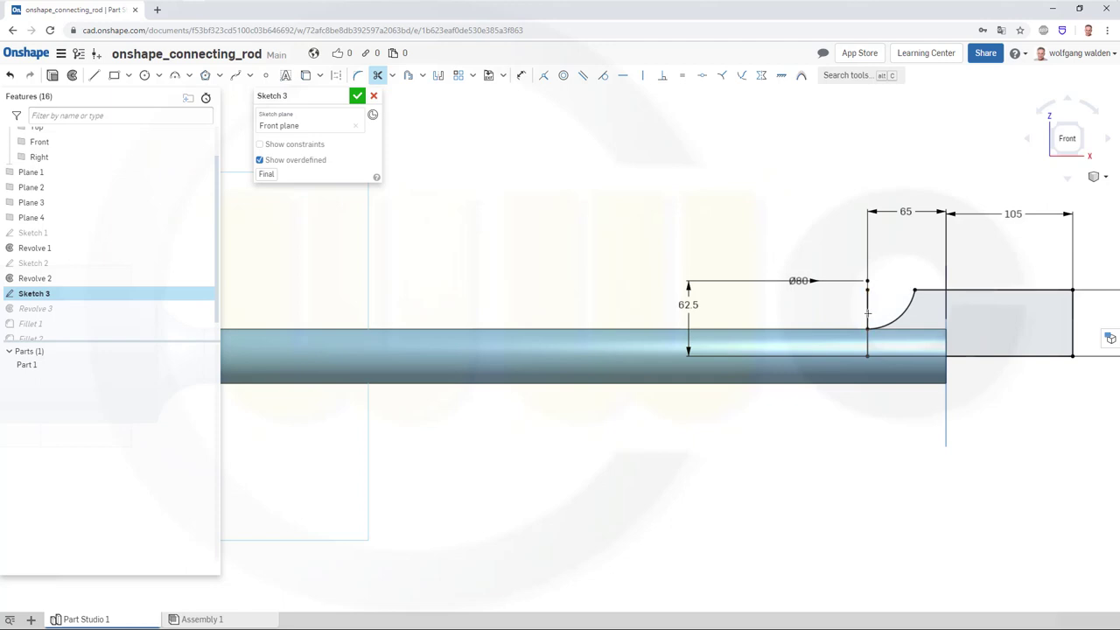
pyautogui.click(867, 308)
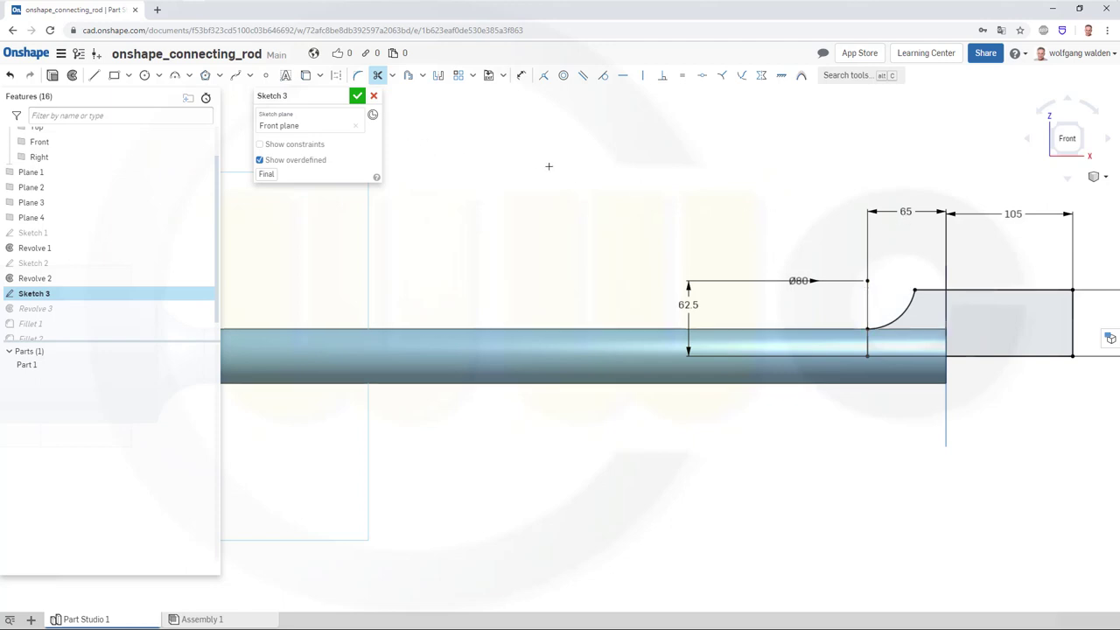
pyautogui.press('Escape')
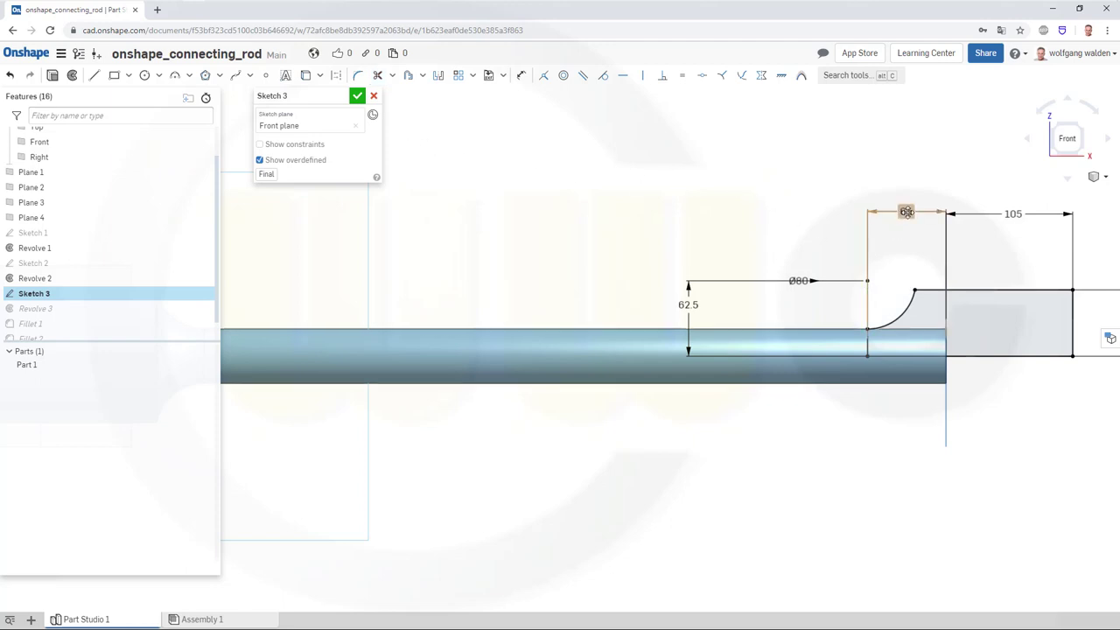
# Set the profile's 65 mm length towards the shaft to 105 mm and finish the sketch.
pyautogui.doubleClick(902, 213)
pyautogui.write('1')
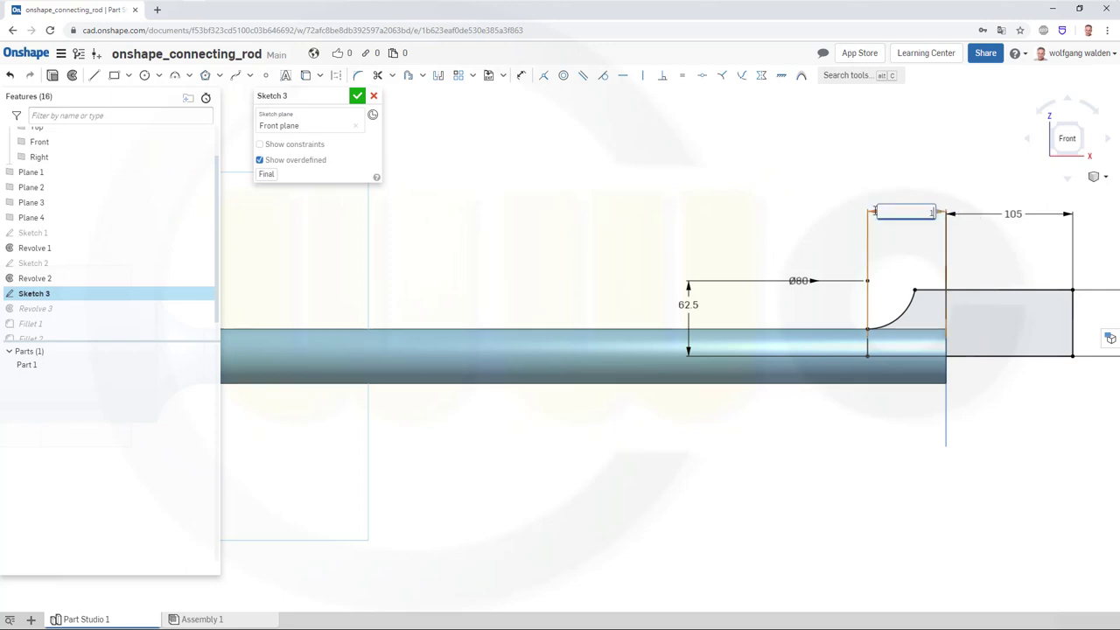
pyautogui.press('Return')
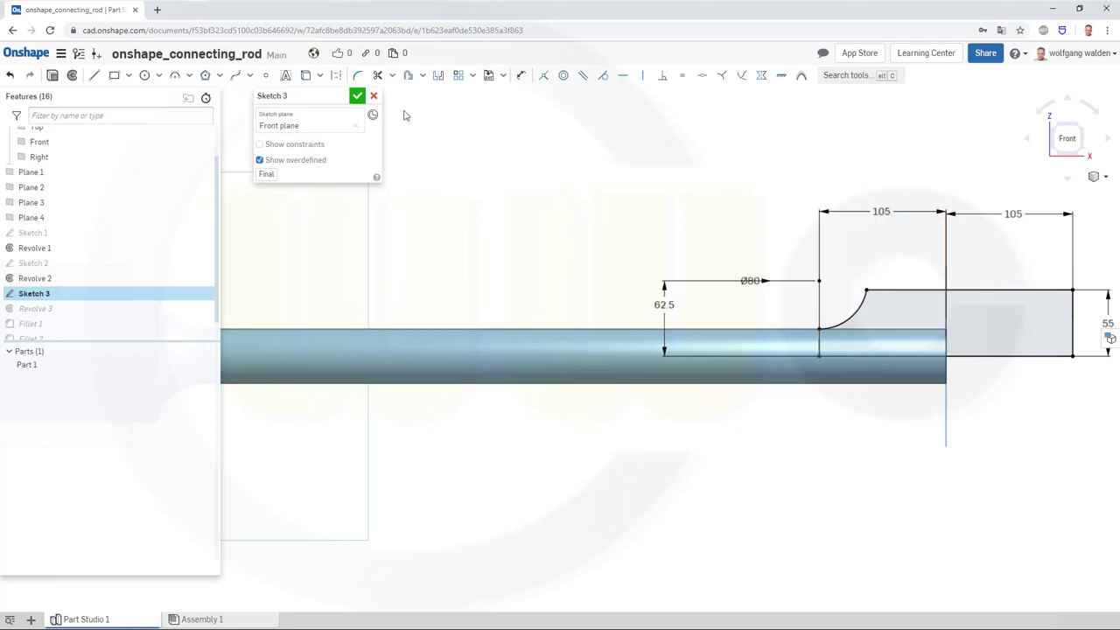
pyautogui.click(358, 95)
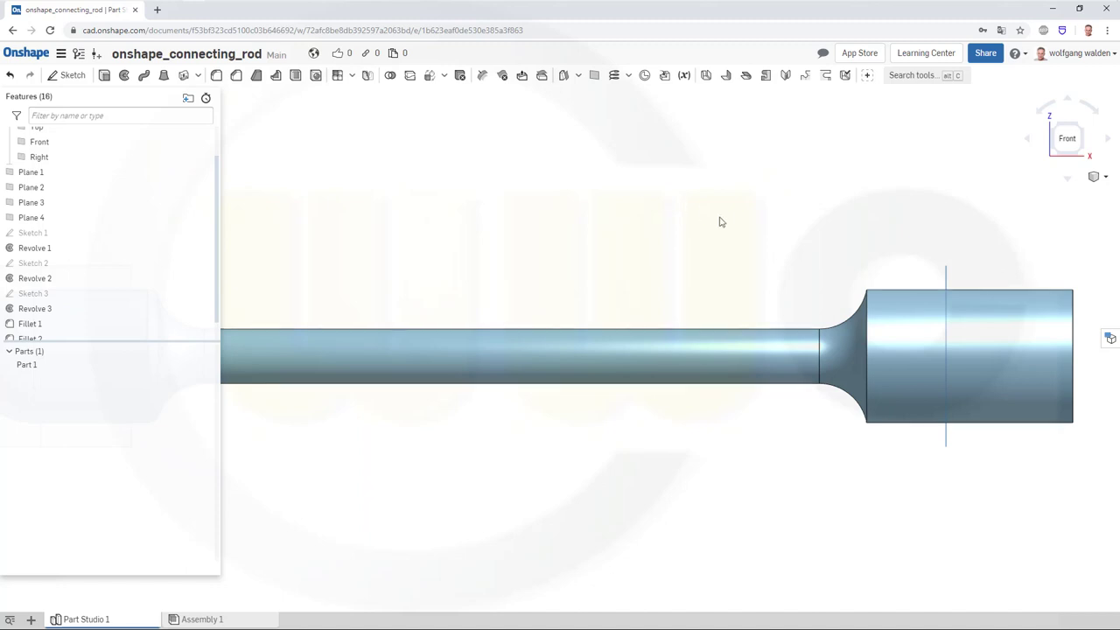
# Fillet the far head's shaft-side edge, where the cylinder meets the concave neck, with a 65 mm radius.
pyautogui.scroll(2, 730, 226)
pyautogui.scroll(-3, 730, 226)
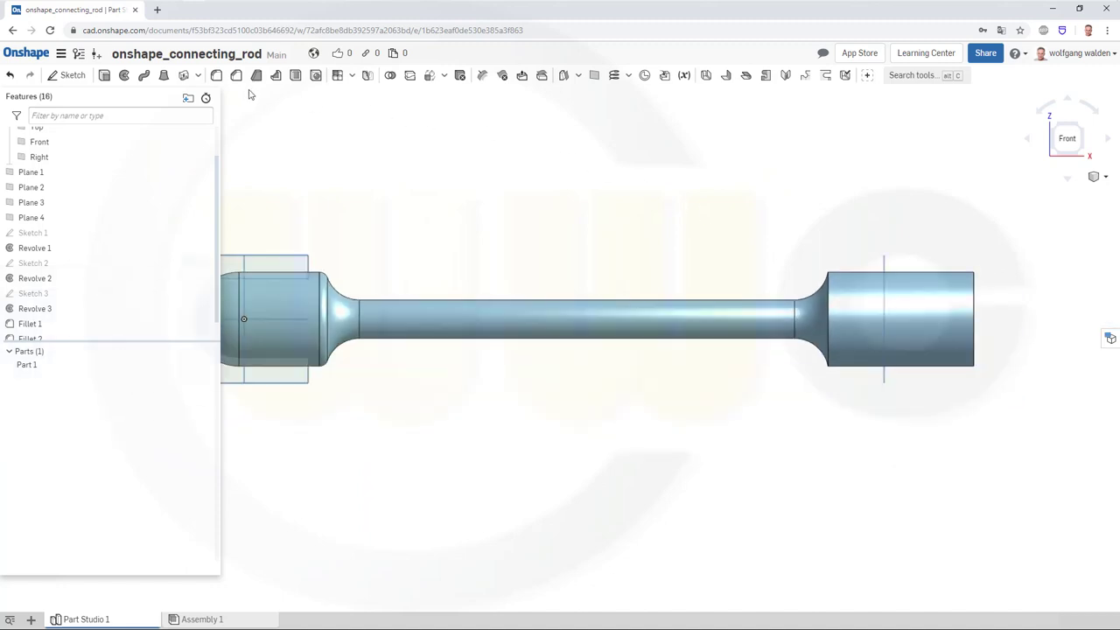
pyautogui.click(217, 75)
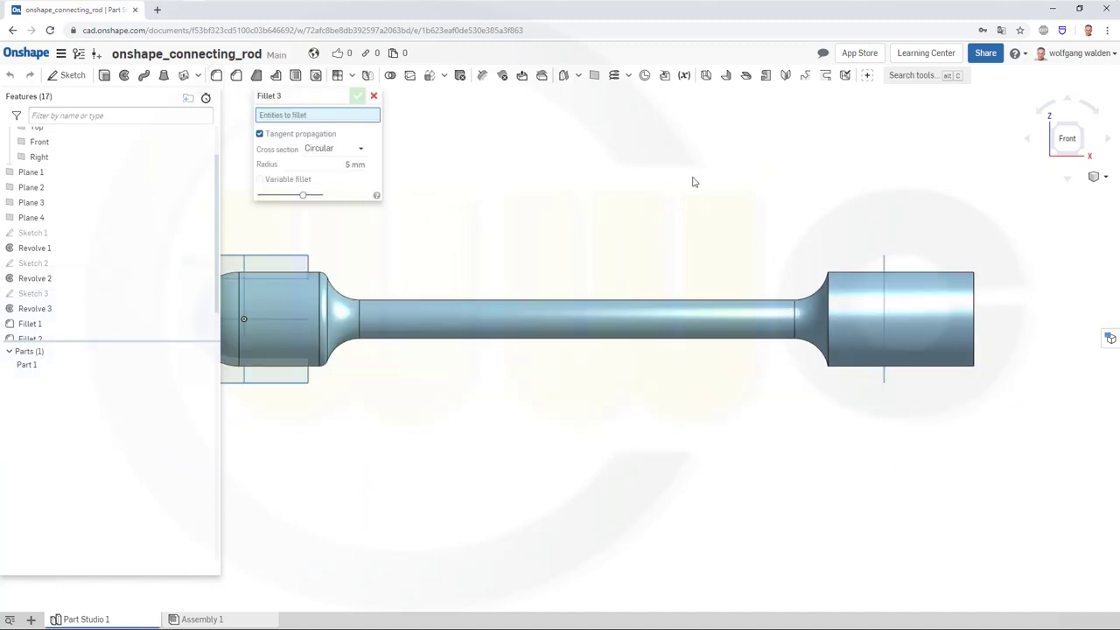
pyautogui.click(337, 163)
pyautogui.write('65')
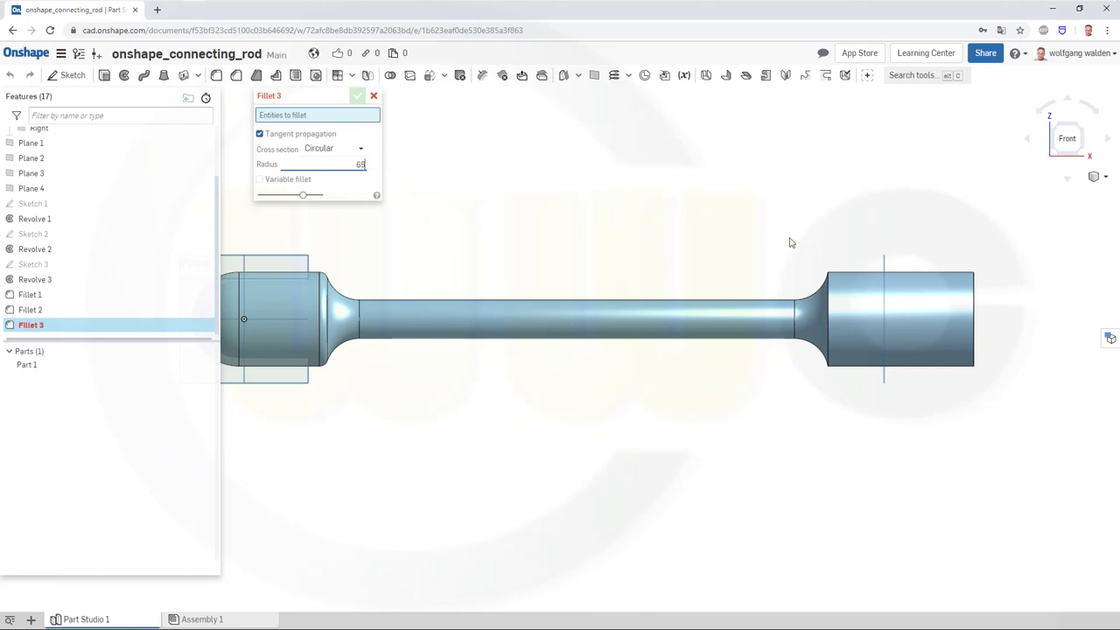
pyautogui.click(829, 277)
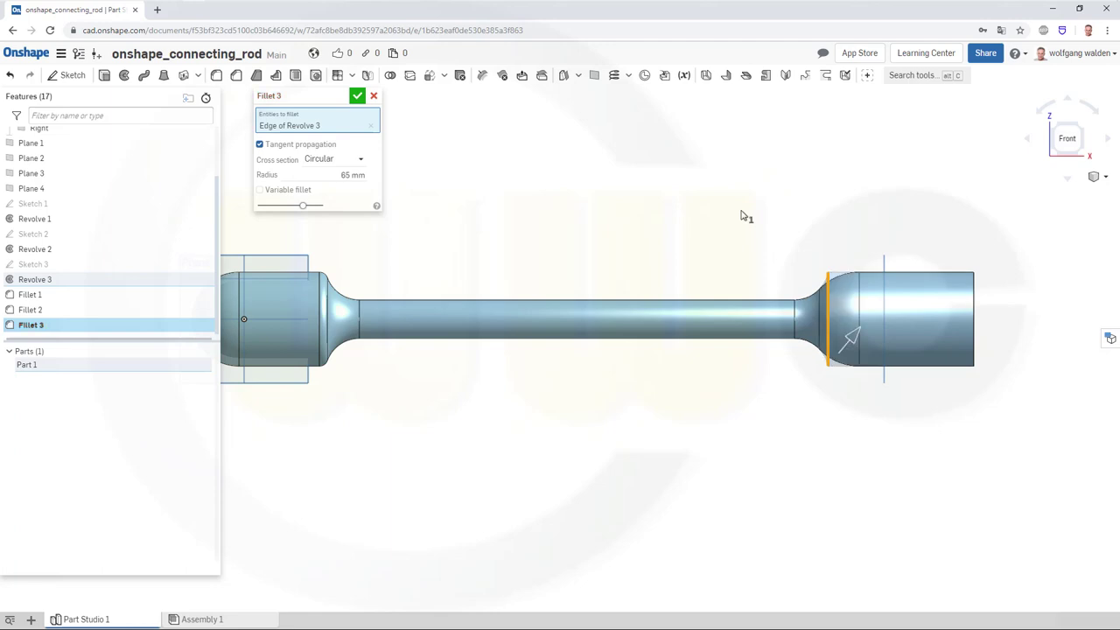
pyautogui.click(357, 95)
# Split Part 1 with Plane 2, keeping the tools, to cut a flat side on both heads.
pyautogui.scroll(-3, 616, 216)
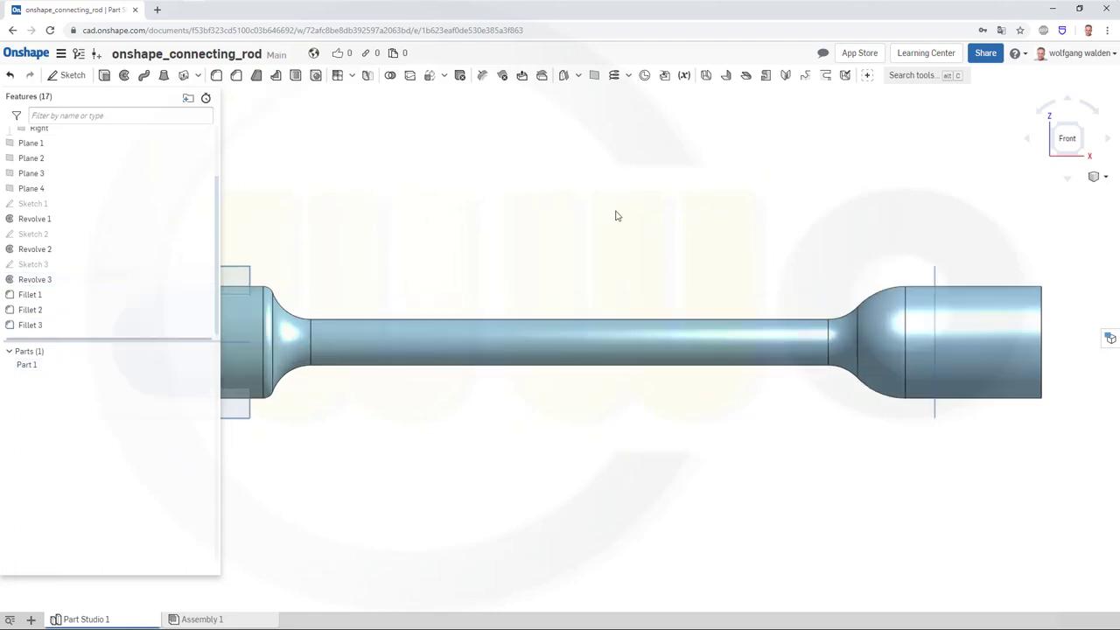
pyautogui.scroll(3, 540, 271)
pyautogui.moveTo(556, 335); pyautogui.dragTo(537, 355, button='right')
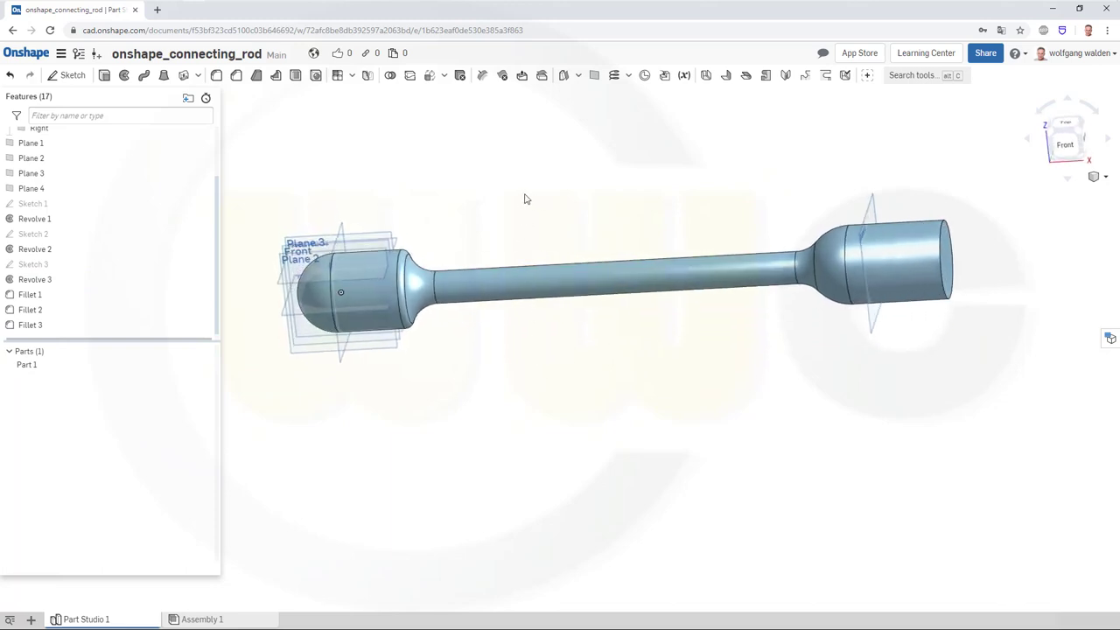
pyautogui.moveTo(707, 468); pyautogui.dragTo(690, 480, button='right')
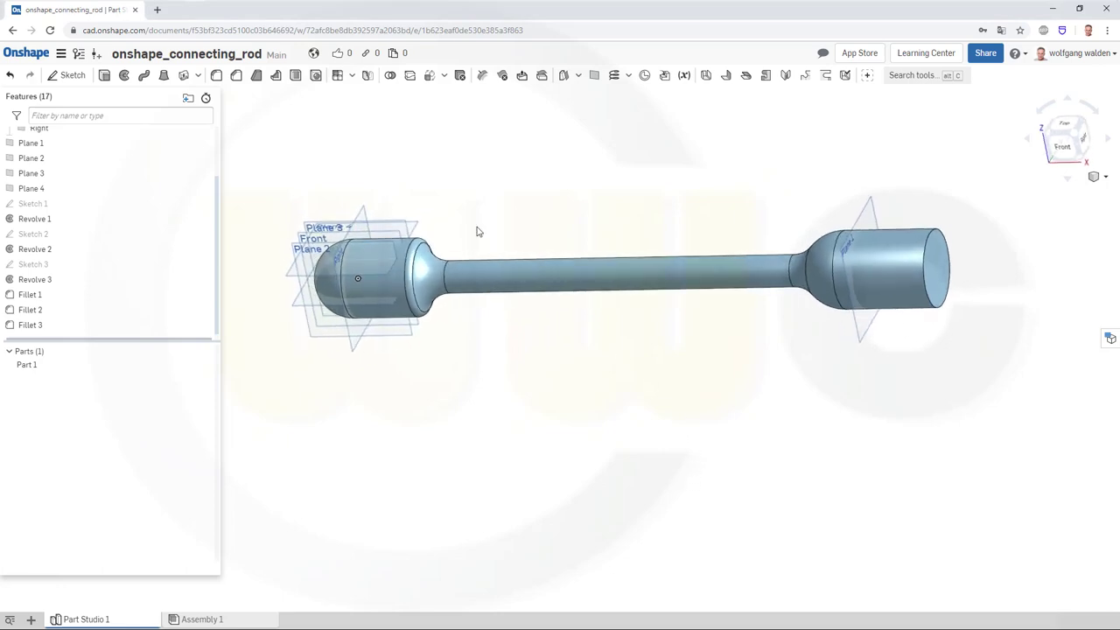
pyautogui.scroll(2, 419, 191)
pyautogui.scroll(-2, 428, 207)
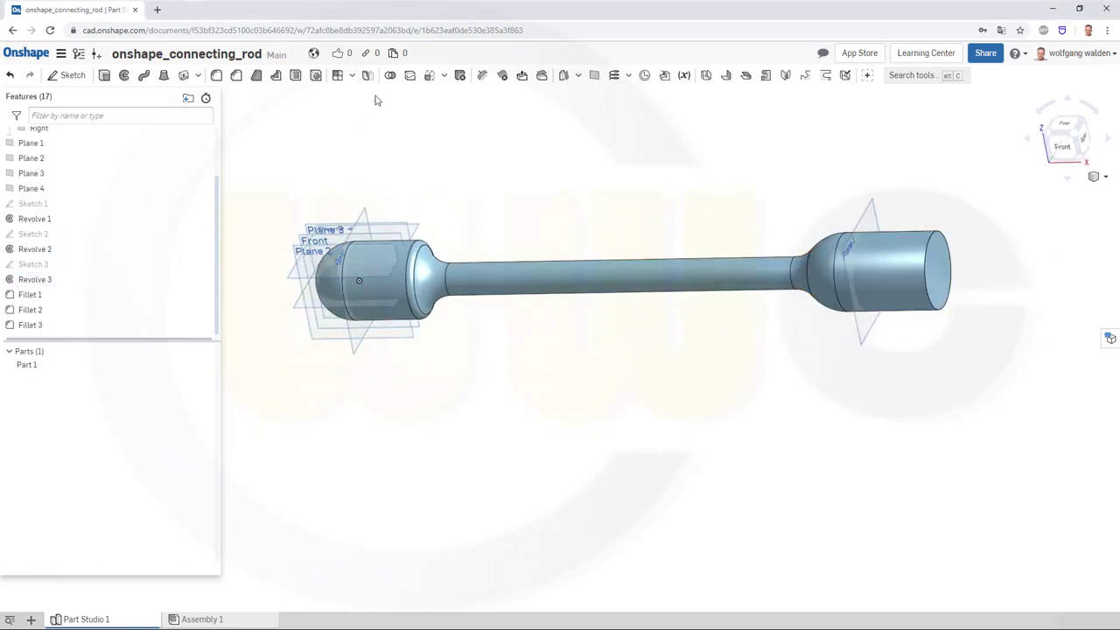
pyautogui.click(409, 76)
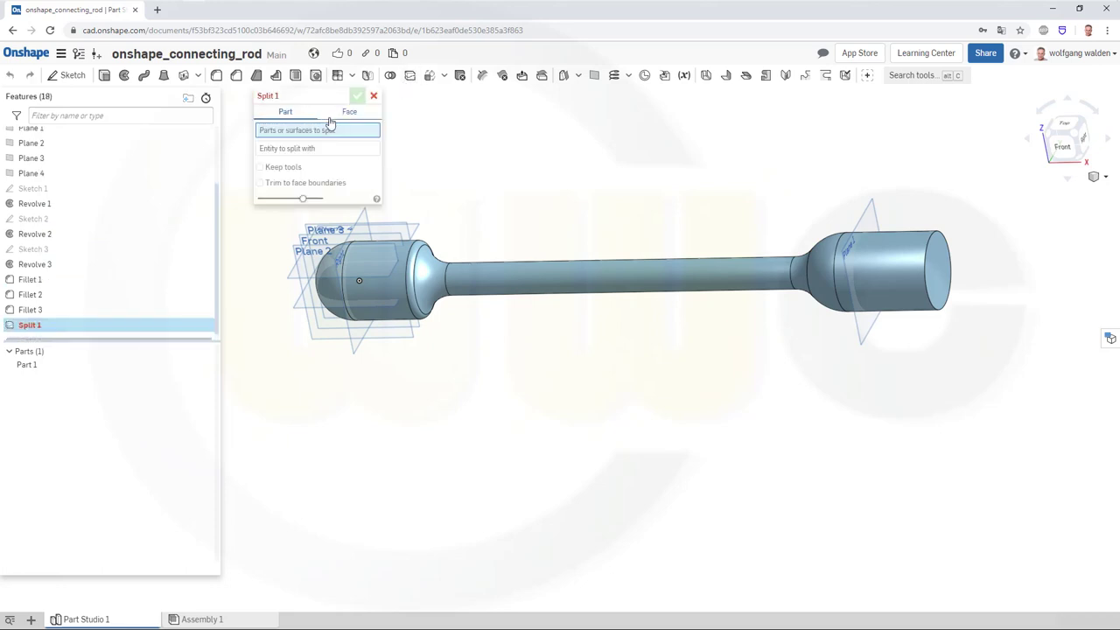
pyautogui.click(24, 368)
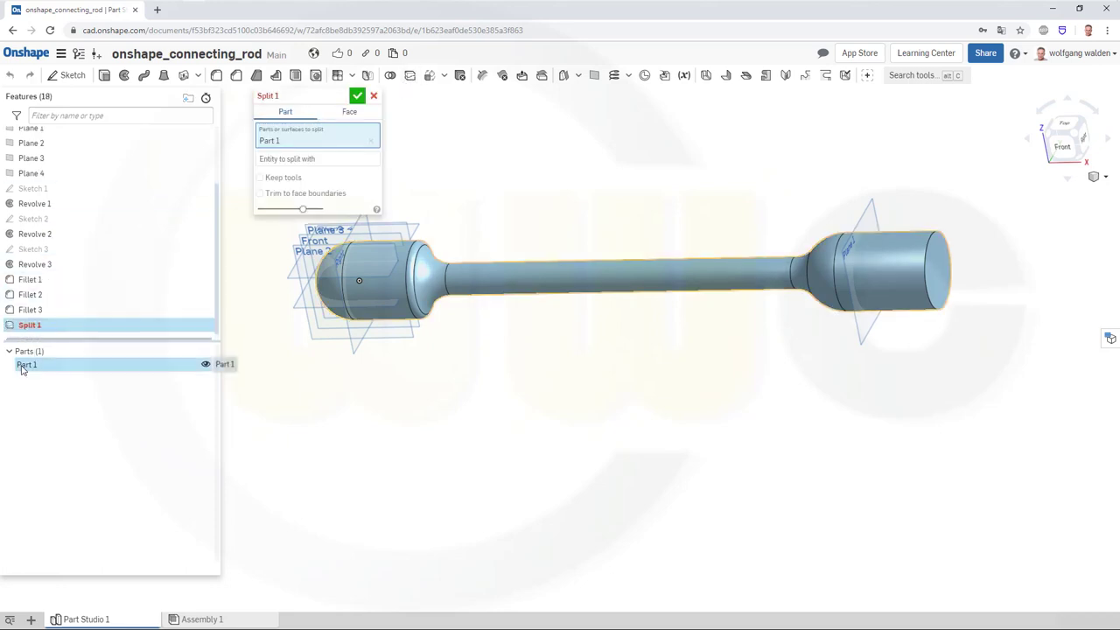
pyautogui.click(307, 160)
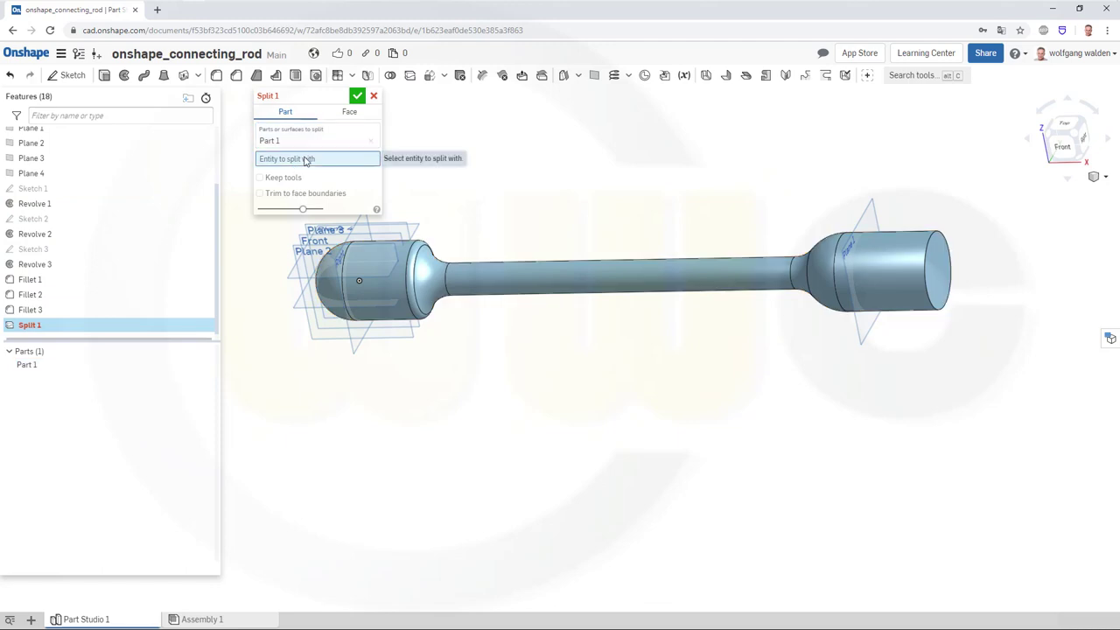
pyautogui.moveTo(538, 242); pyautogui.dragTo(532, 251, button='right')
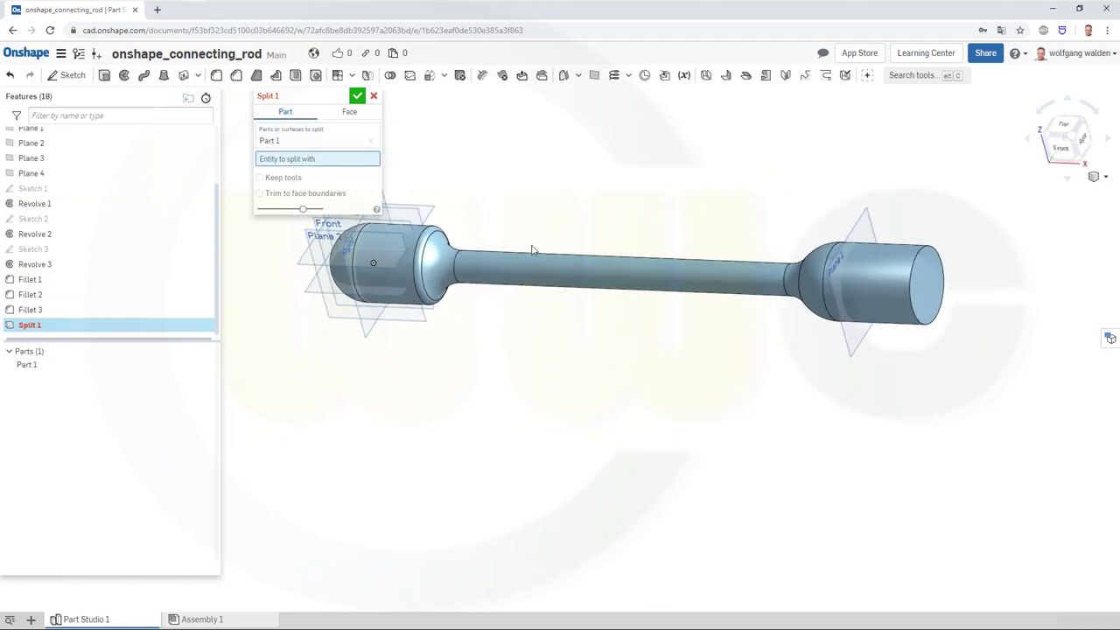
pyautogui.click(428, 321)
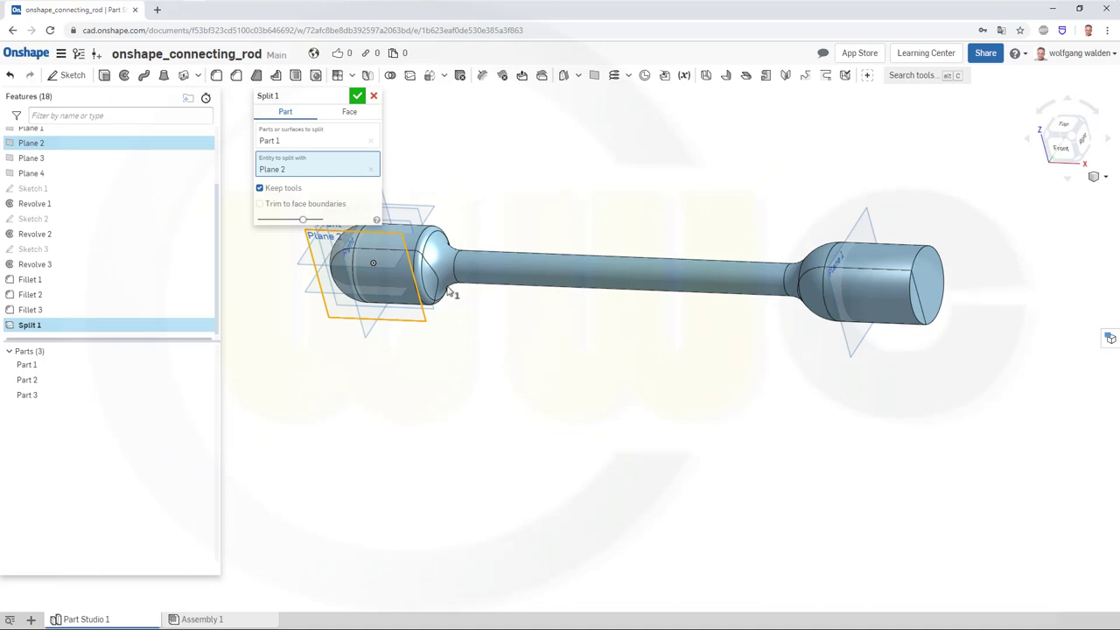
pyautogui.click(418, 216)
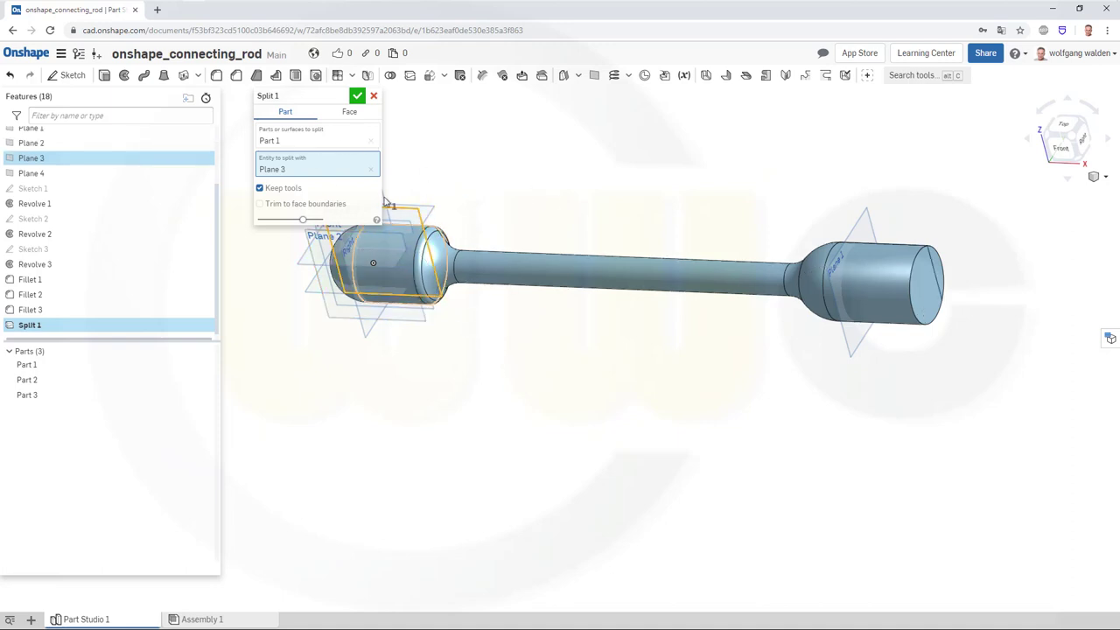
pyautogui.click(426, 322)
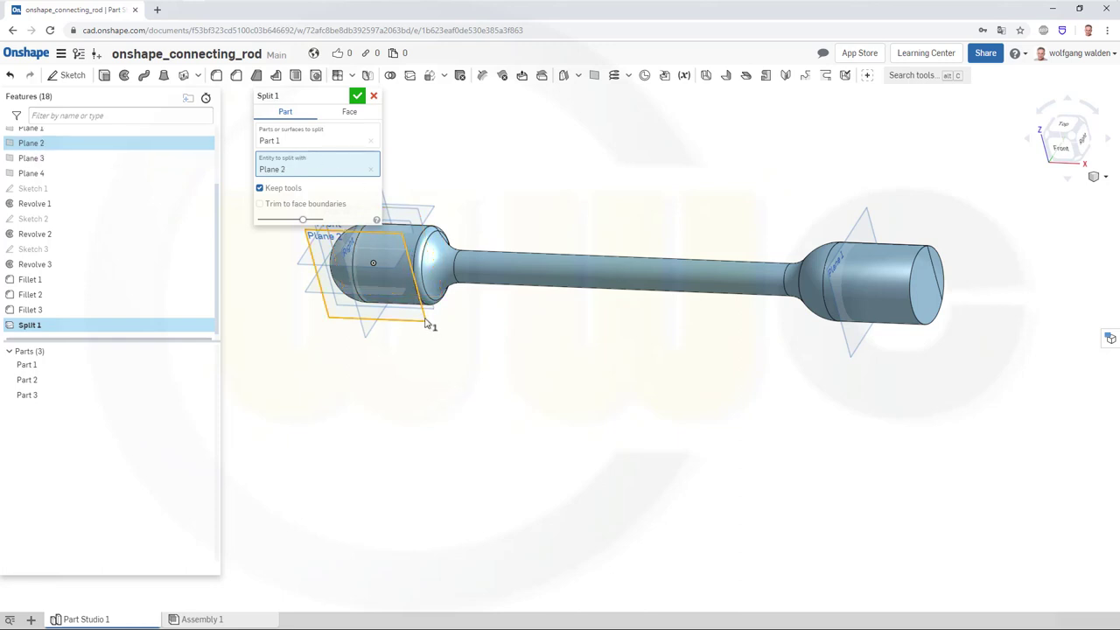
pyautogui.click(358, 97)
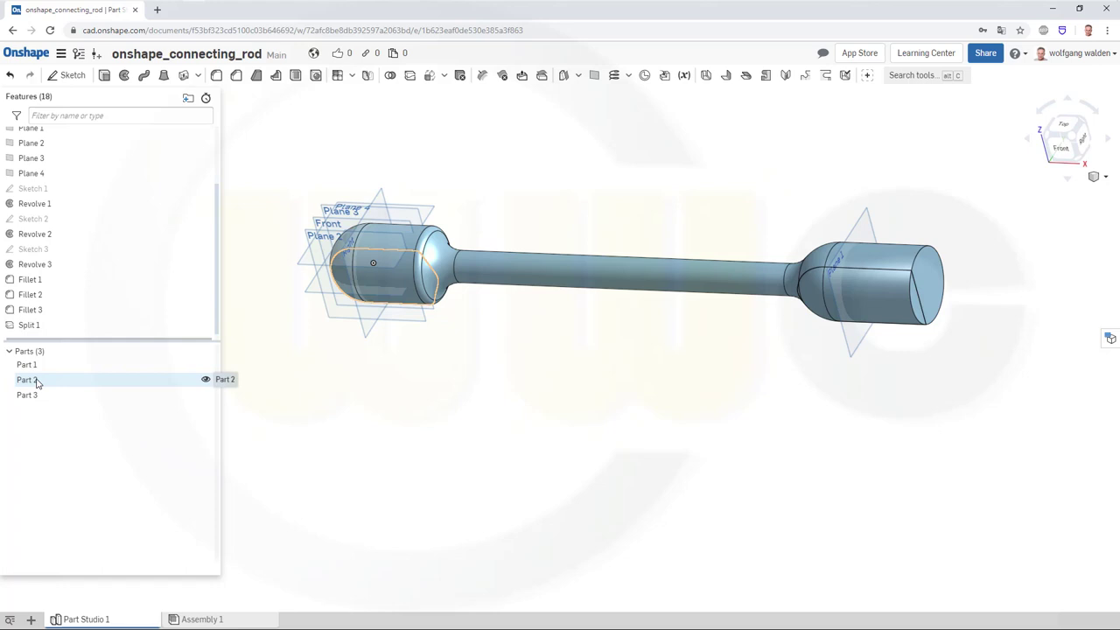
# Hide the cut-off pieces Part 1 and Part 2, keeping the main rod body Part 3 shown.
pyautogui.click(206, 380)
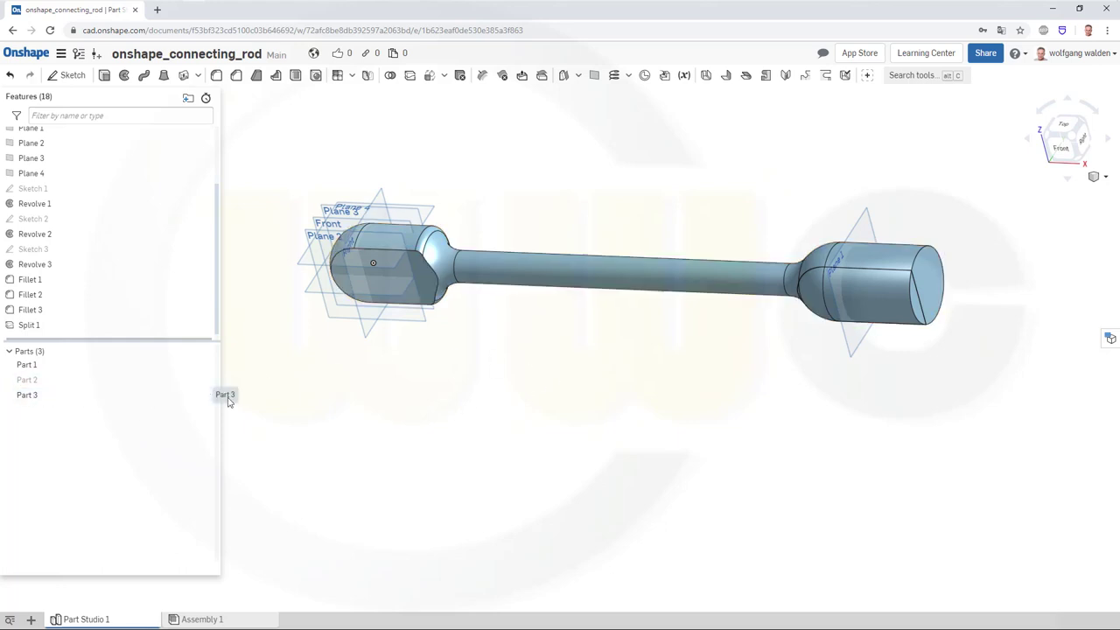
pyautogui.click(206, 395)
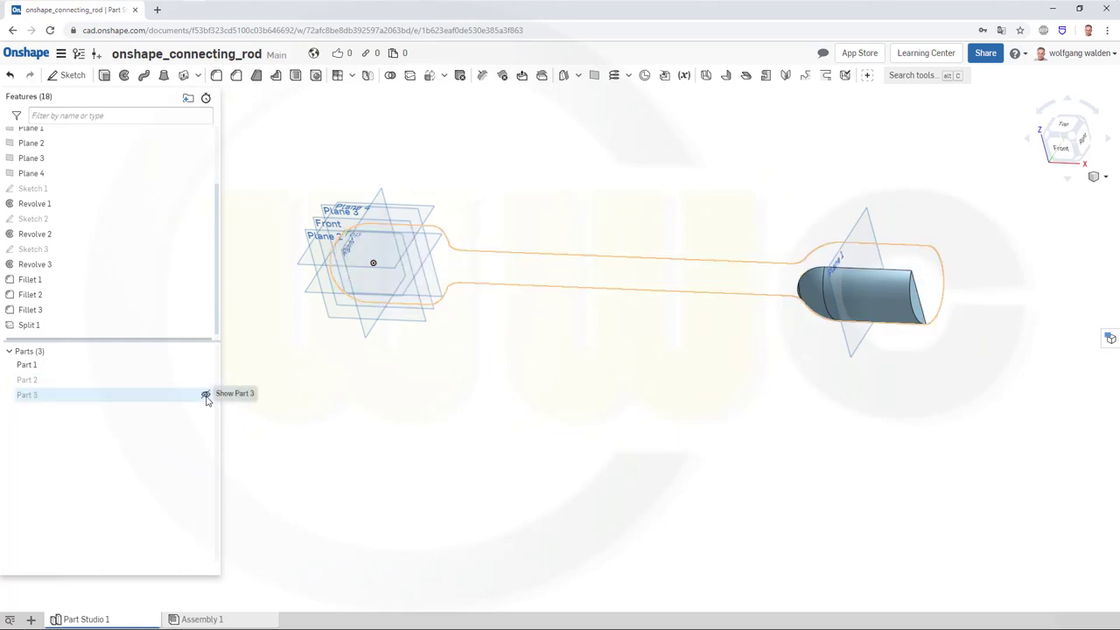
pyautogui.click(206, 395)
pyautogui.click(205, 365)
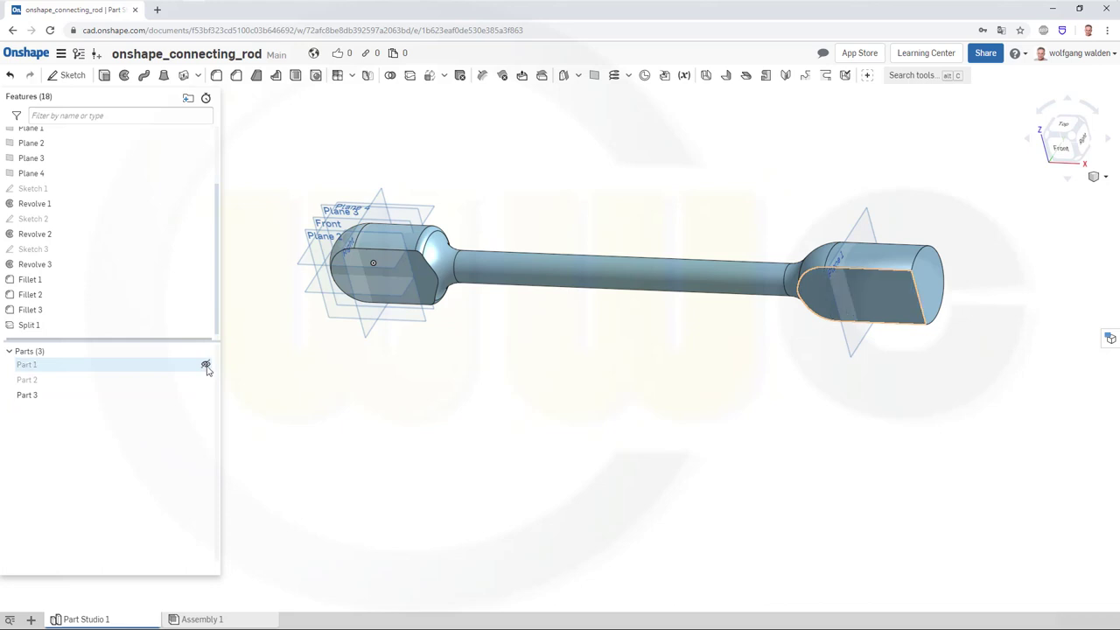
# Split Part 3 with Plane 3, keeping the tools, to cut the opposite flat side on both heads.
pyautogui.moveTo(420, 415); pyautogui.dragTo(382, 405, button='right')
pyautogui.moveTo(578, 220); pyautogui.dragTo(600, 262, button='right')
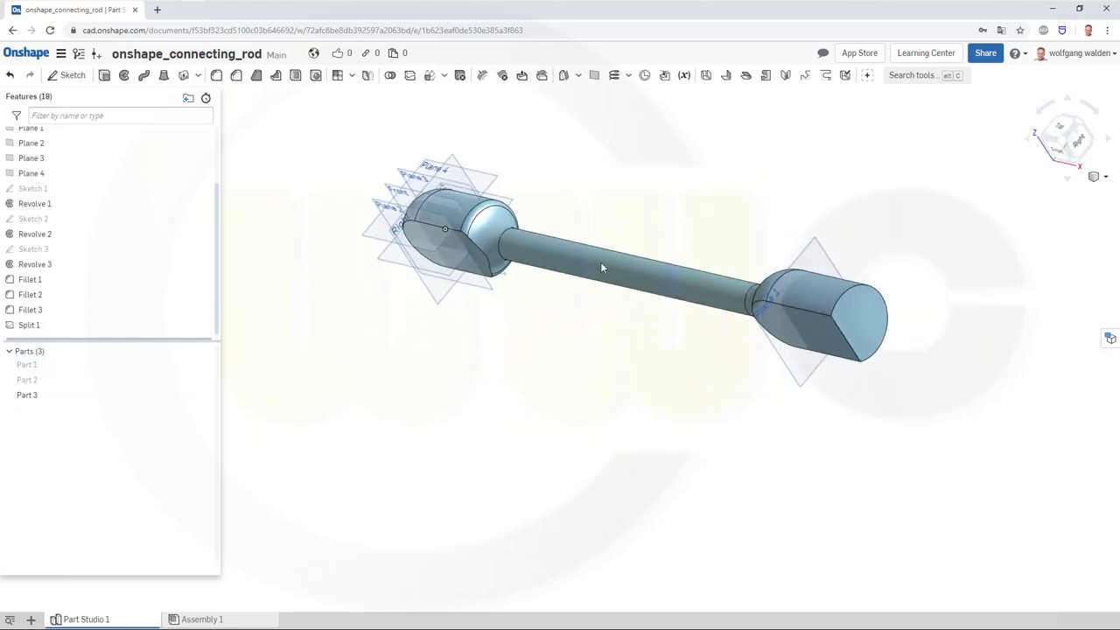
pyautogui.click(409, 76)
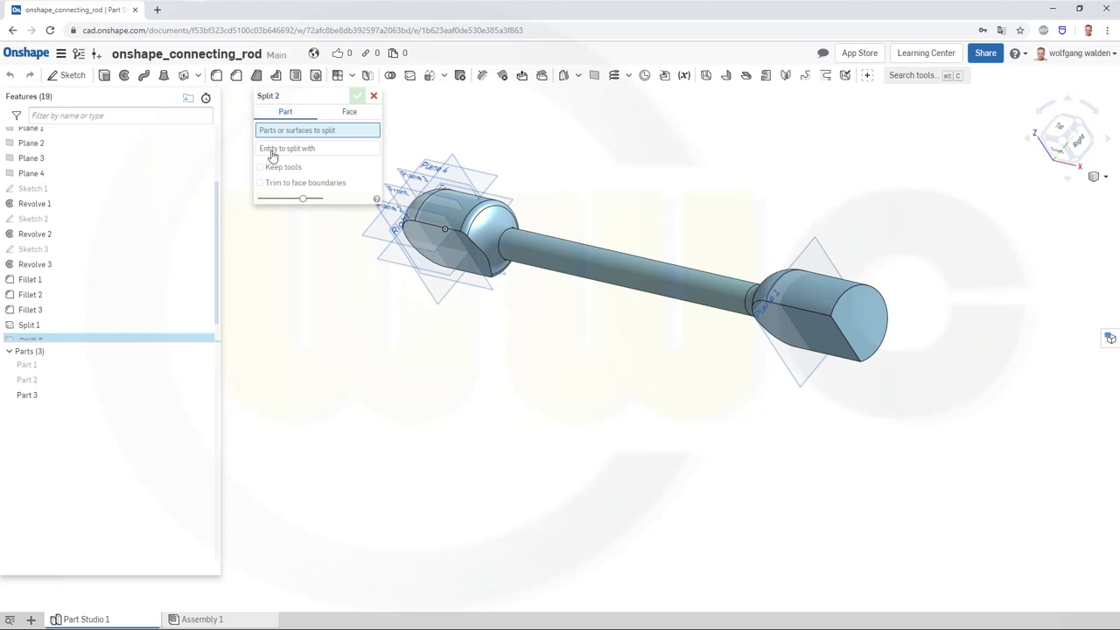
pyautogui.click(37, 394)
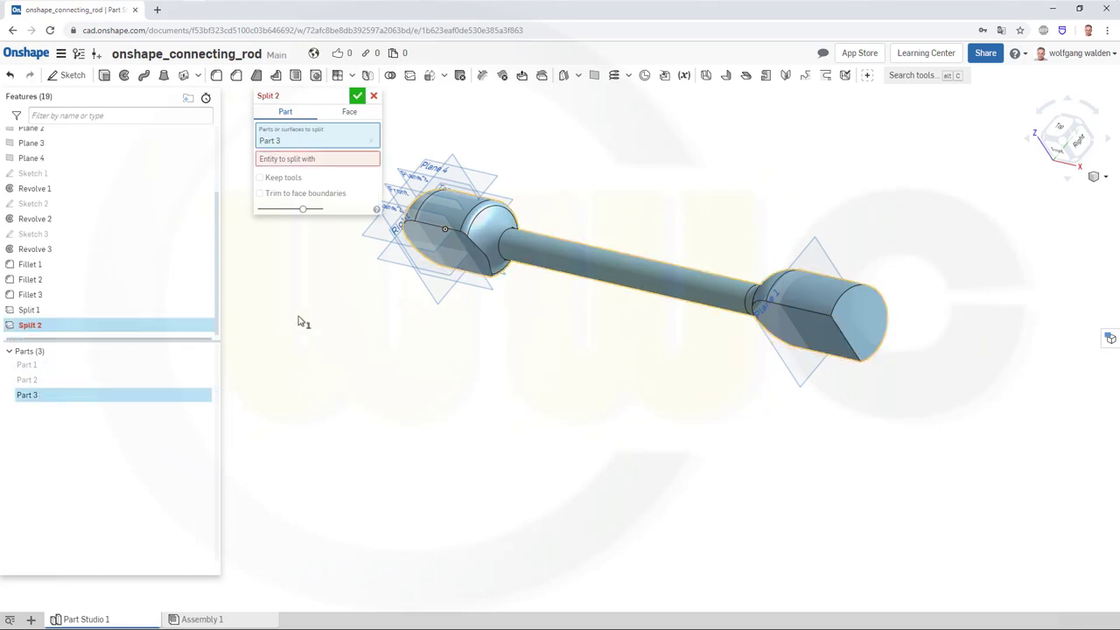
pyautogui.click(311, 158)
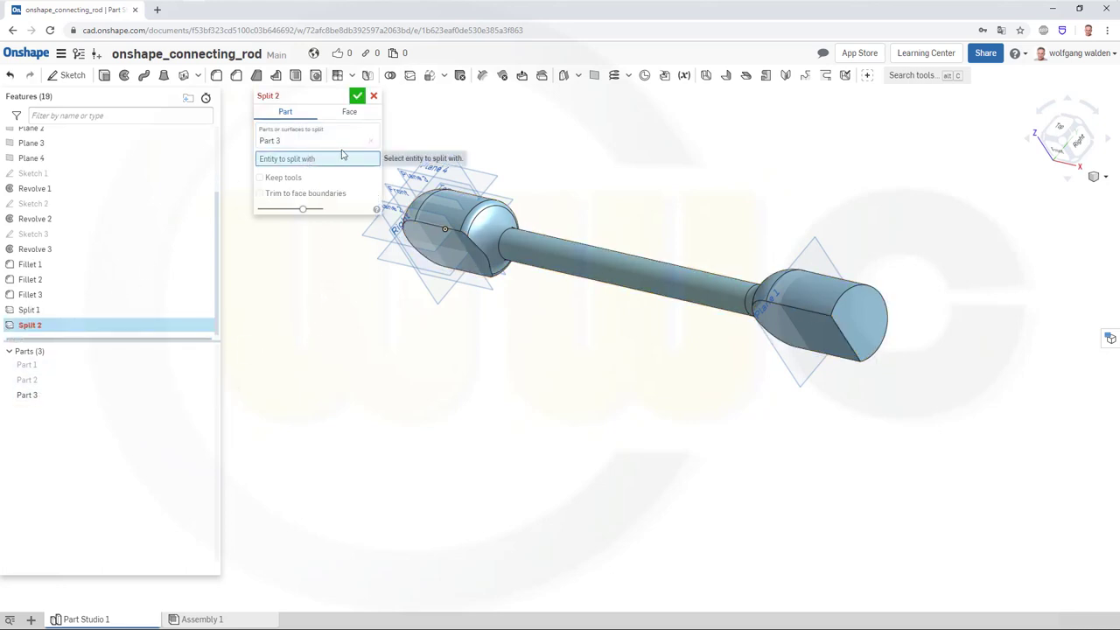
pyautogui.click(420, 179)
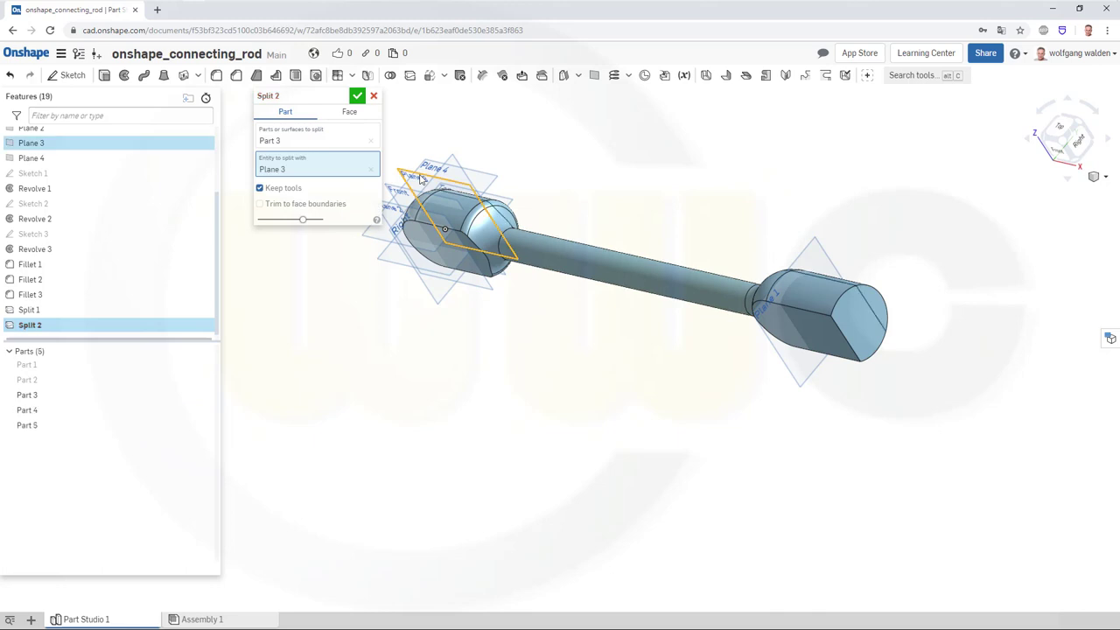
pyautogui.click(356, 97)
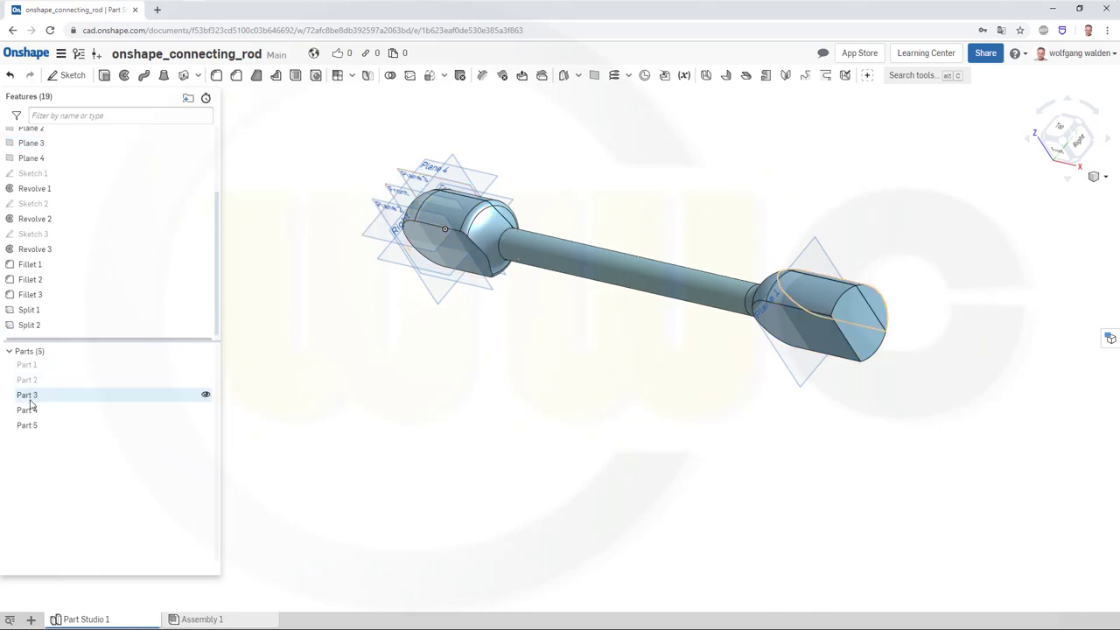
# Hide the cut-off pieces Part 3 and Part 4, keeping the main rod body Part 5 shown.
pyautogui.click(205, 396)
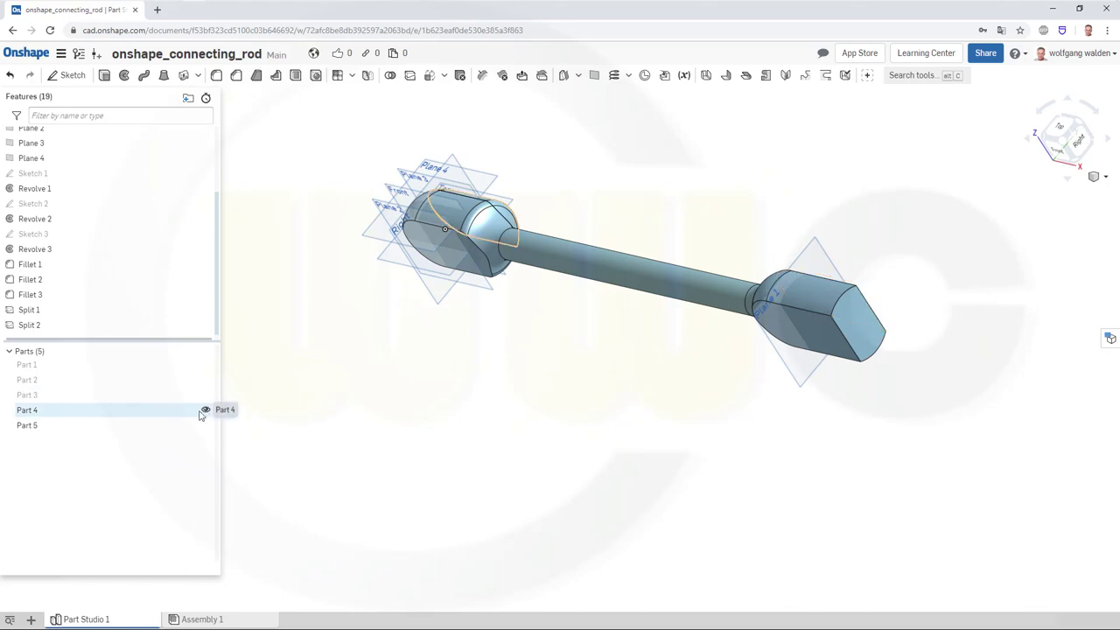
pyautogui.click(205, 410)
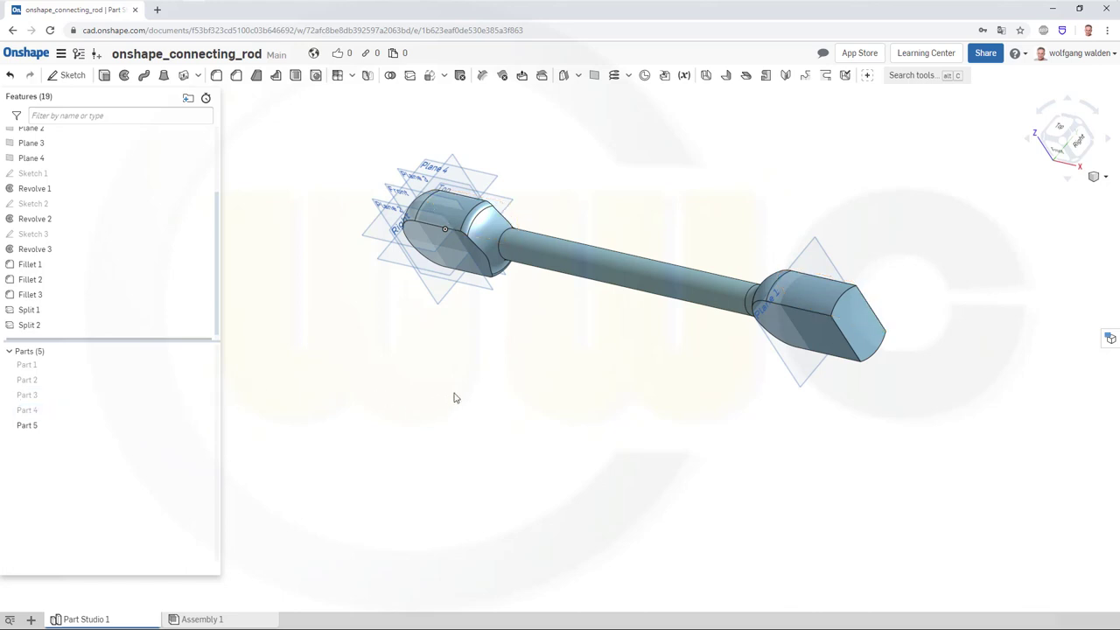
# Examine the rod body and the flat sides of both heads from several angles.
pyautogui.moveTo(454, 398); pyautogui.dragTo(487, 330, button='right')
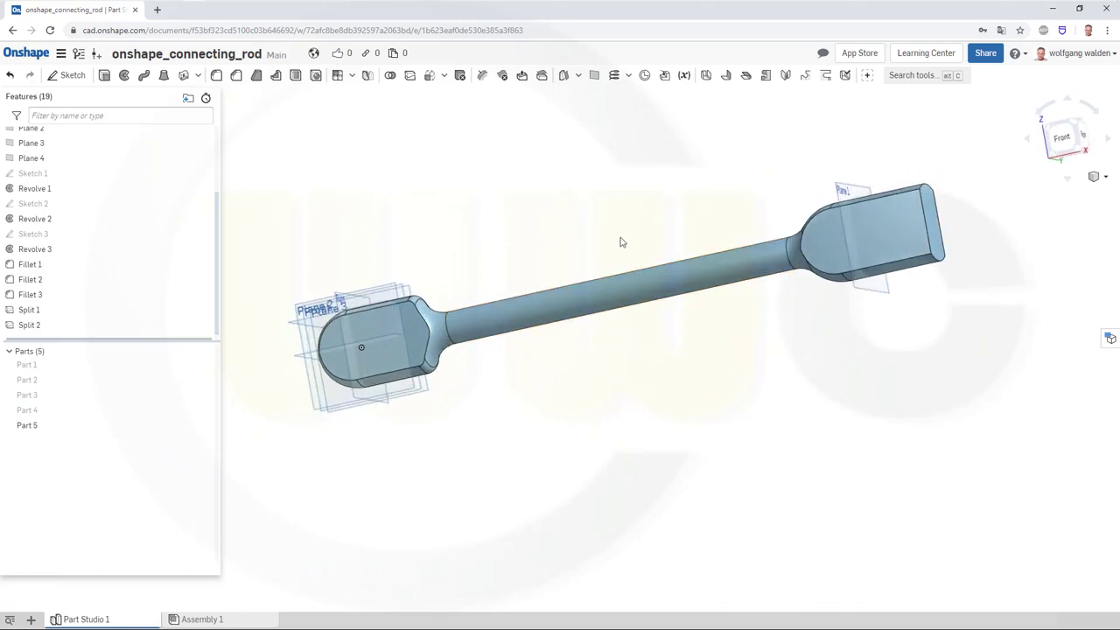
pyautogui.scroll(2, 622, 242)
pyautogui.scroll(-3, 621, 242)
pyautogui.scroll(-2, 871, 173)
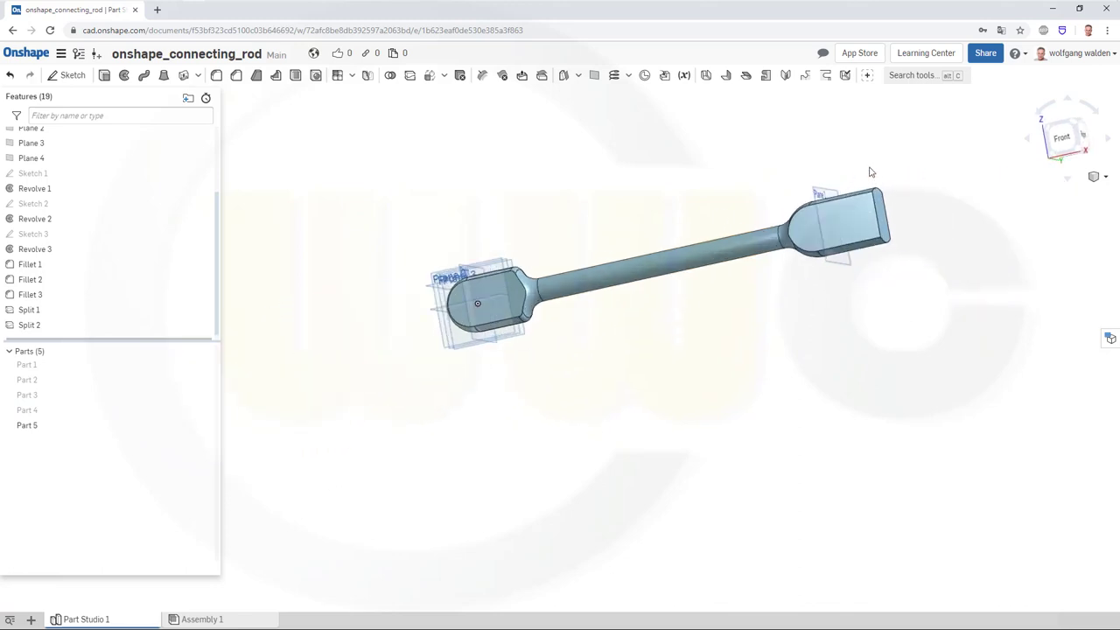
pyautogui.scroll(3, 871, 172)
pyautogui.moveTo(713, 245); pyautogui.dragTo(587, 330, button='right')
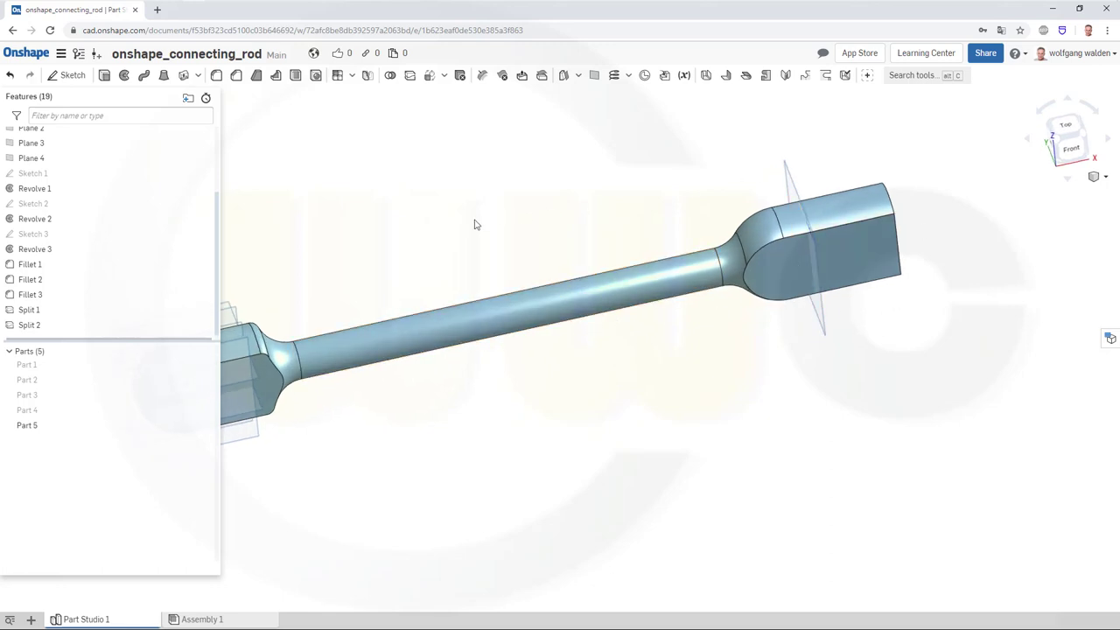
pyautogui.scroll(1, 398, 361)
pyautogui.scroll(-3, 447, 401)
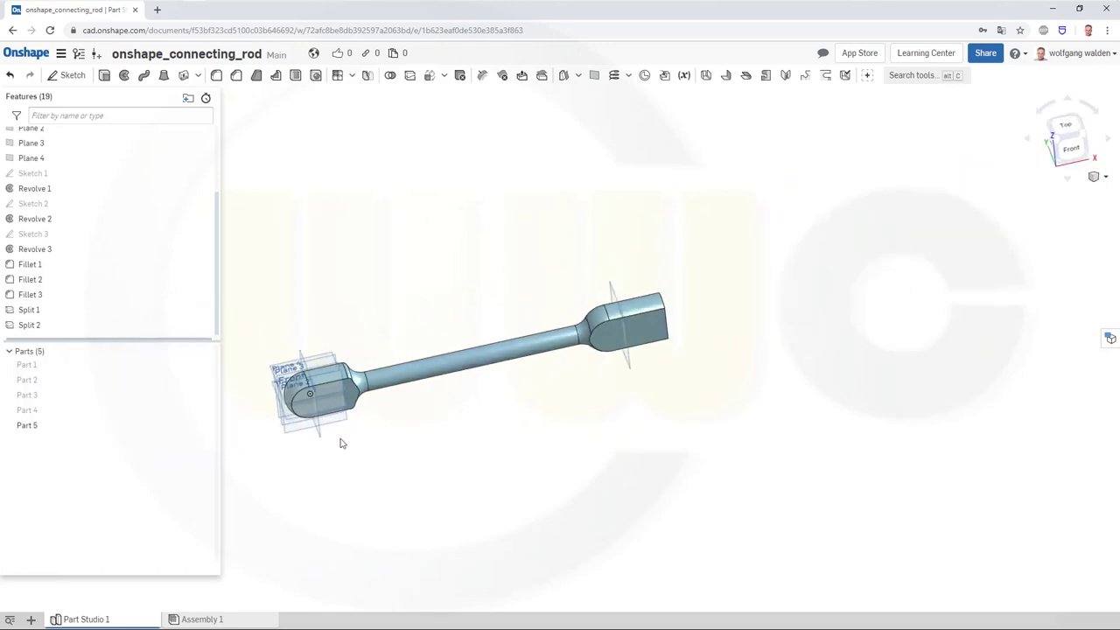
# Start a sketch on the Top plane and draw a 330 mm diameter circle centred beyond the far head's end.
pyautogui.scroll(3, 342, 443)
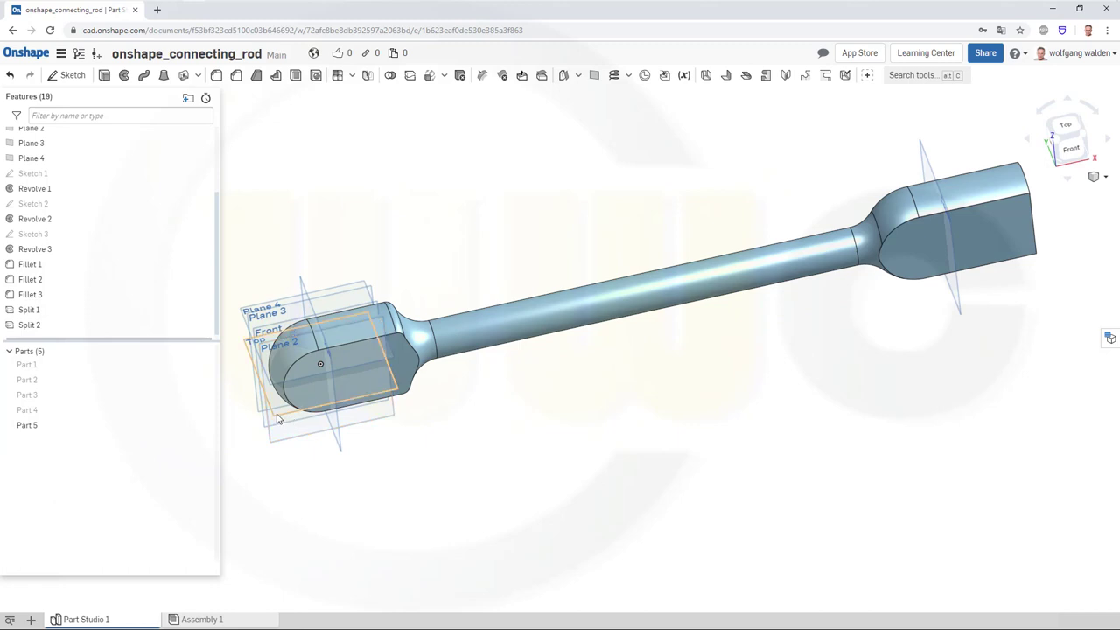
pyautogui.click(277, 419)
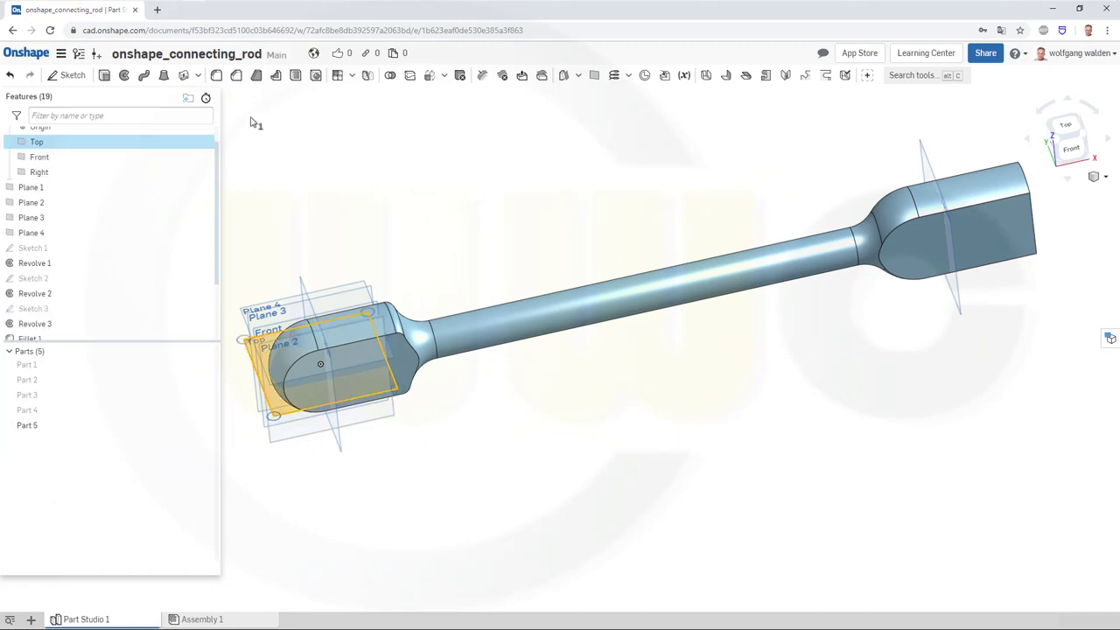
pyautogui.click(67, 75)
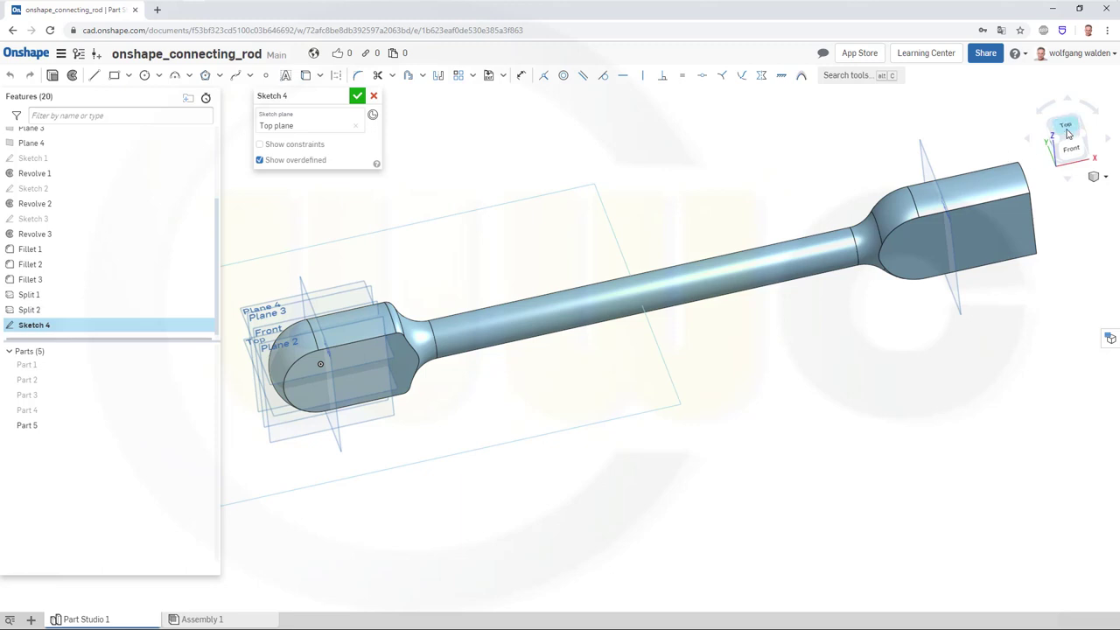
pyautogui.click(1067, 133)
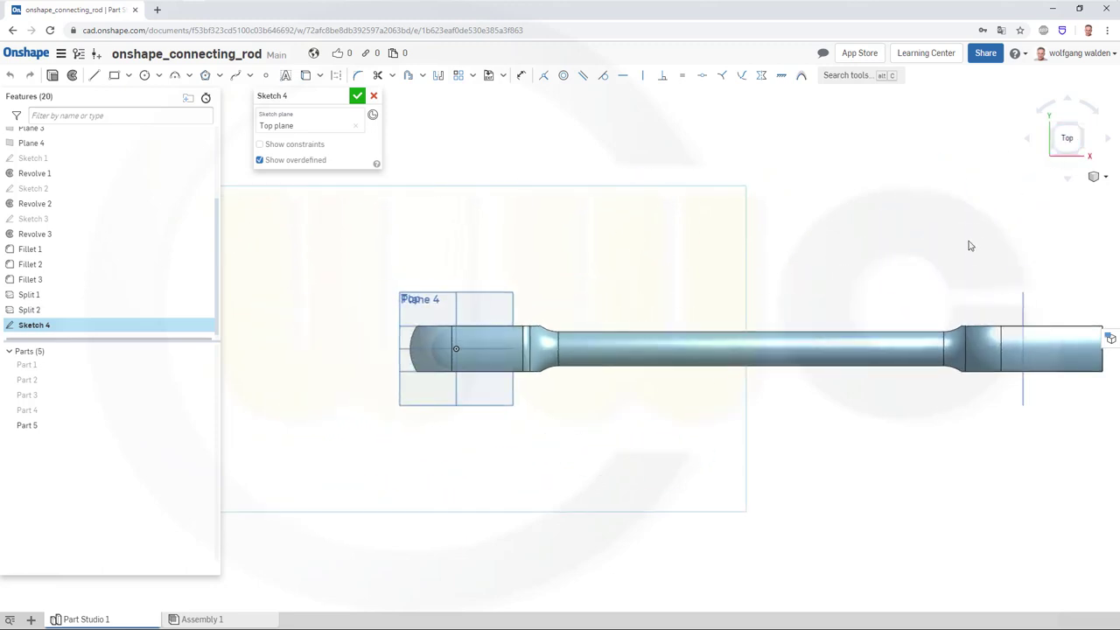
pyautogui.scroll(-1, 943, 254)
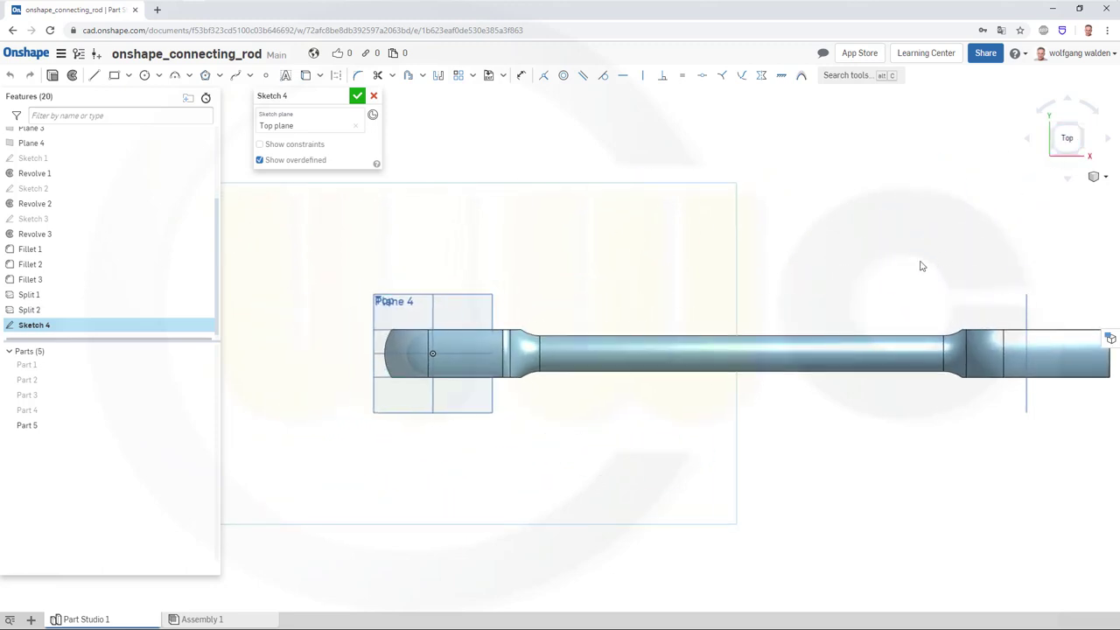
pyautogui.moveTo(920, 266)
pyautogui.mouseDown(button='middle')
pyautogui.moveTo(708, 240)
pyautogui.moveTo(422, 173)
pyautogui.mouseUp(button='middle')
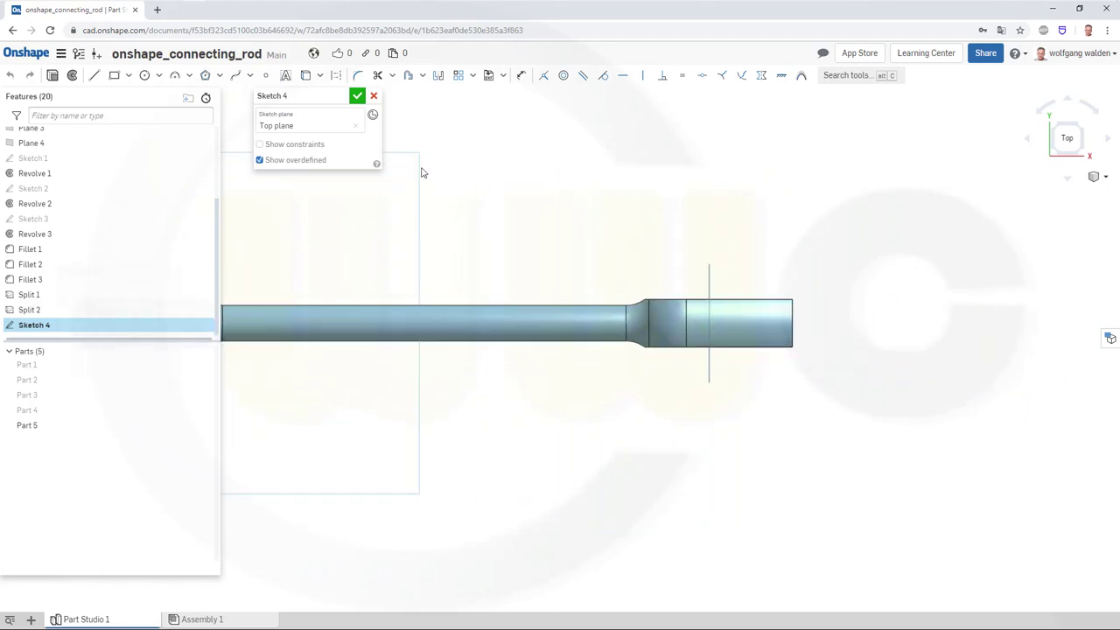
pyautogui.click(145, 76)
pyautogui.moveTo(884, 323); pyautogui.dragTo(922, 344)
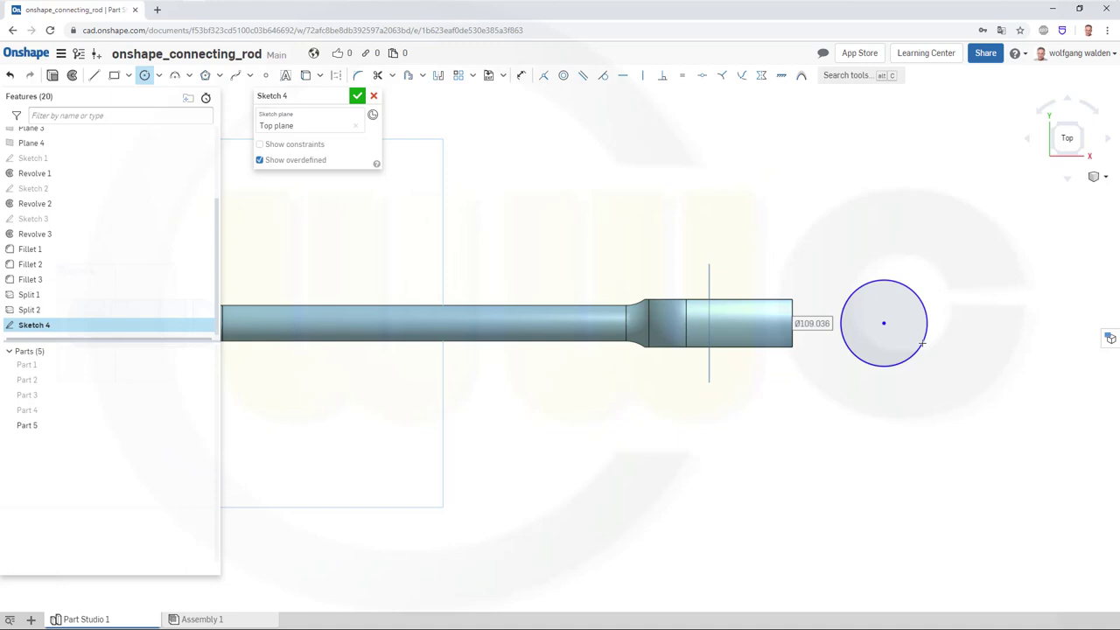
pyautogui.write('3')
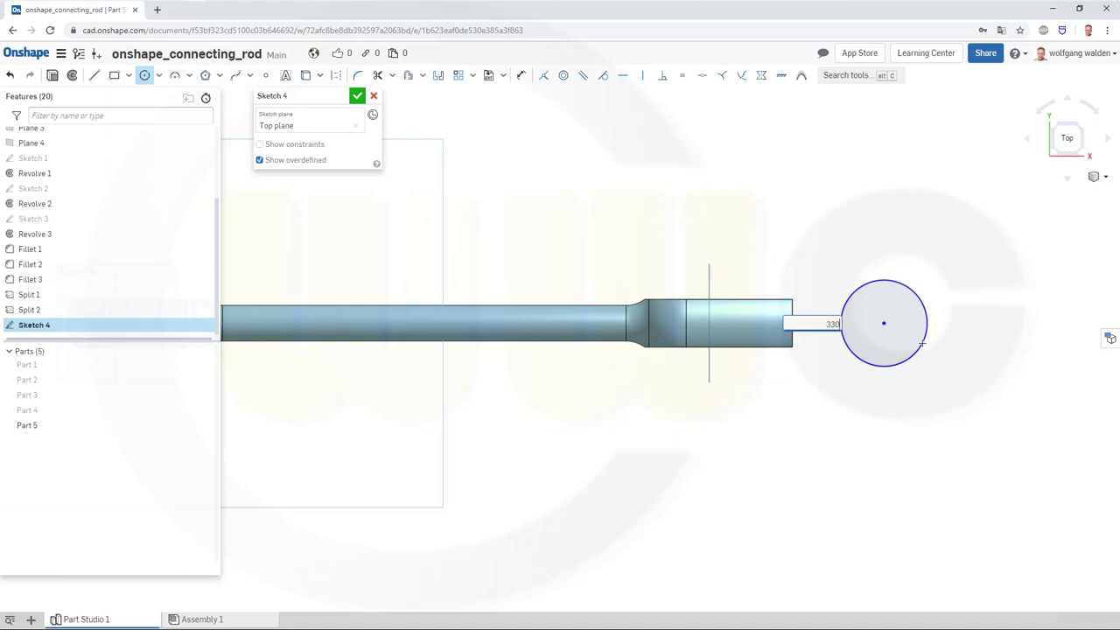
pyautogui.write('30')
pyautogui.press('Return')
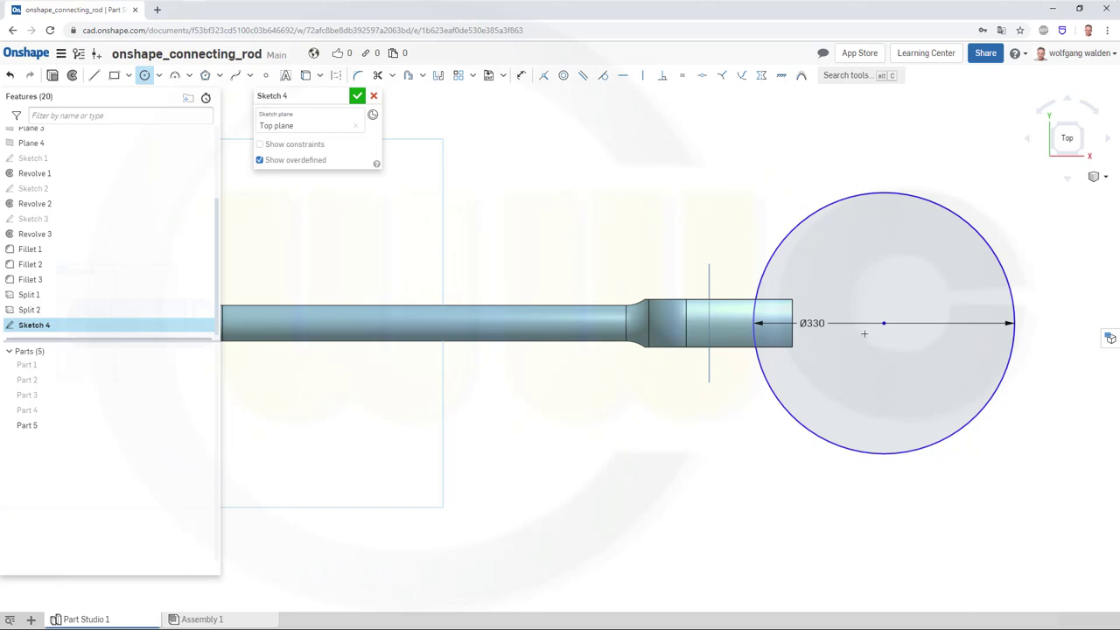
pyautogui.press('Escape')
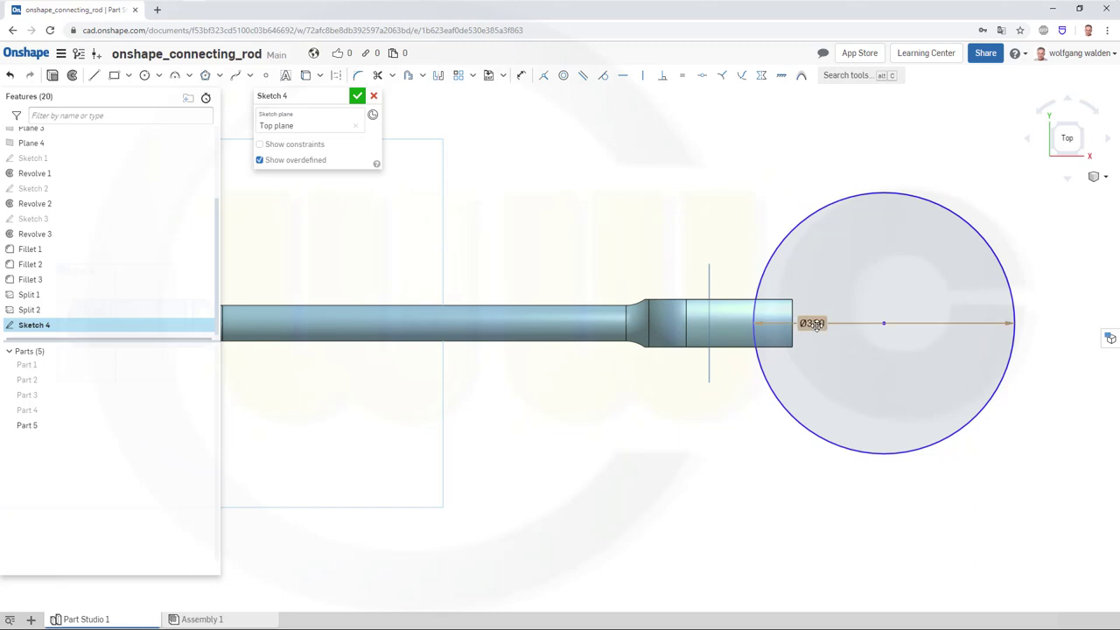
# Set the circle's diameter to 110 mm and move it along the rod axis to just beyond the far head's end.
pyautogui.doubleClick(814, 324)
pyautogui.write('110')
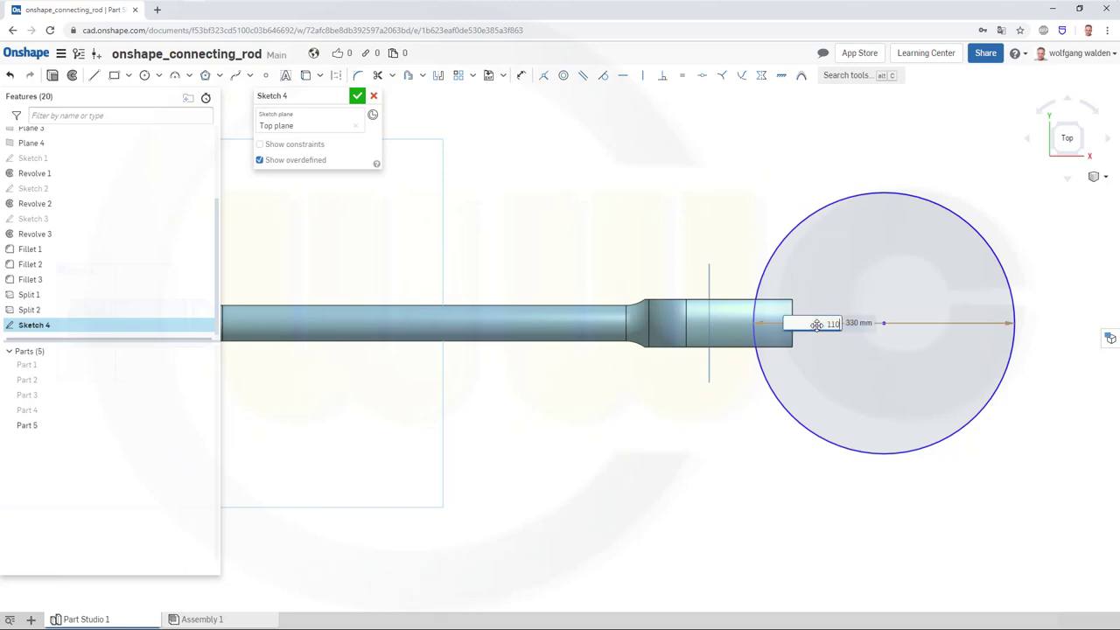
pyautogui.press('Return')
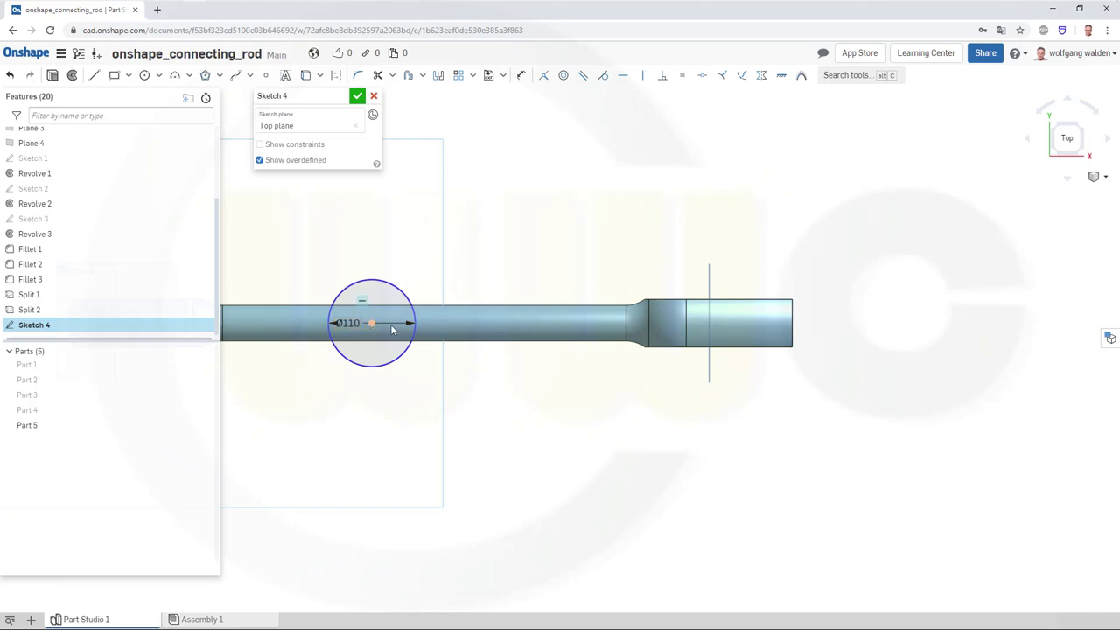
pyautogui.moveTo(392, 329); pyautogui.dragTo(854, 341)
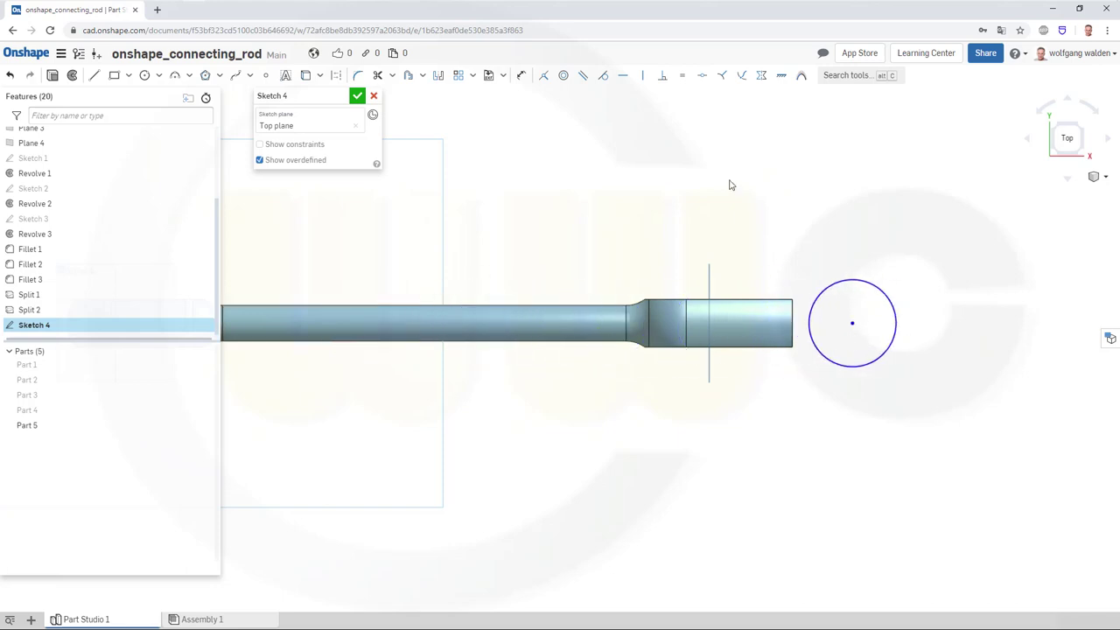
# Draw a rectangle about 228 by 184 mm around the circle and make its rod-side edge coincident with the circle's centre.
pyautogui.click(113, 75)
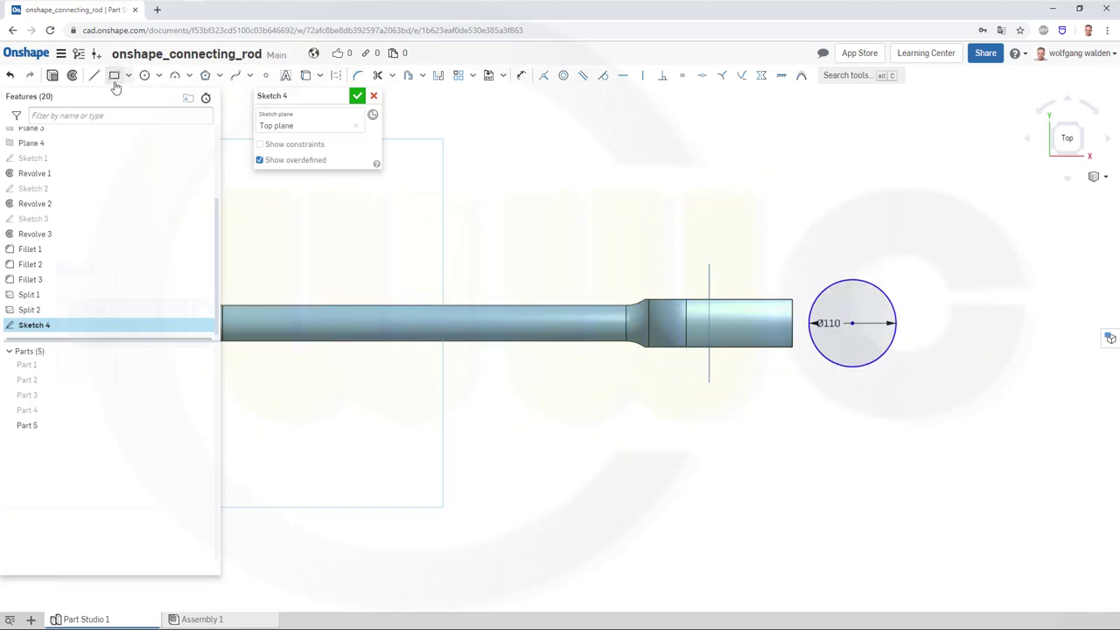
pyautogui.click(797, 250)
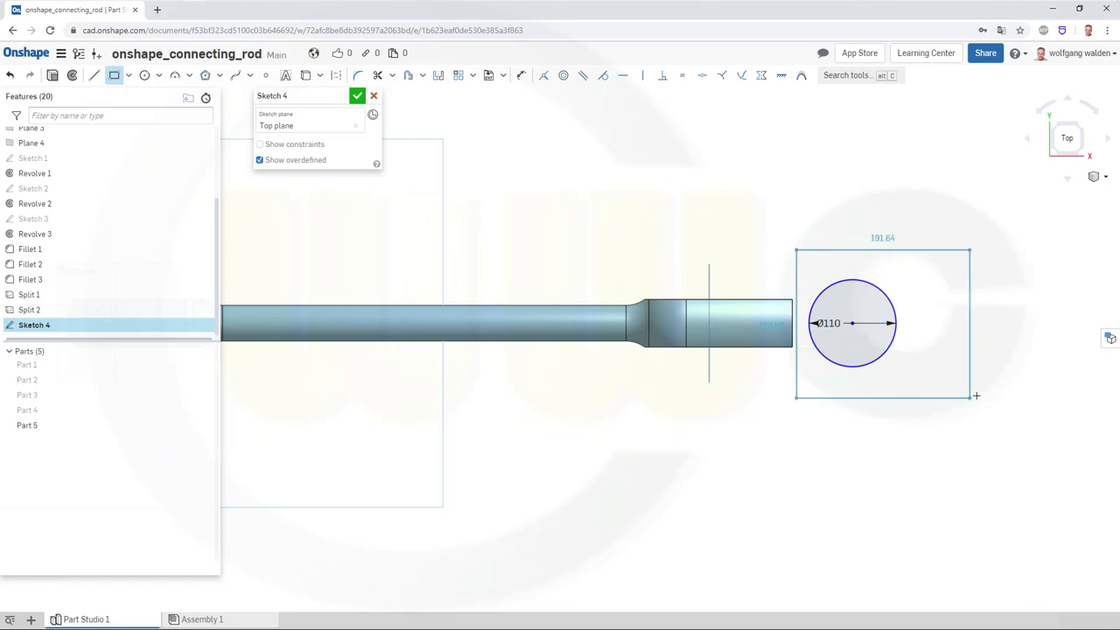
pyautogui.click(976, 395)
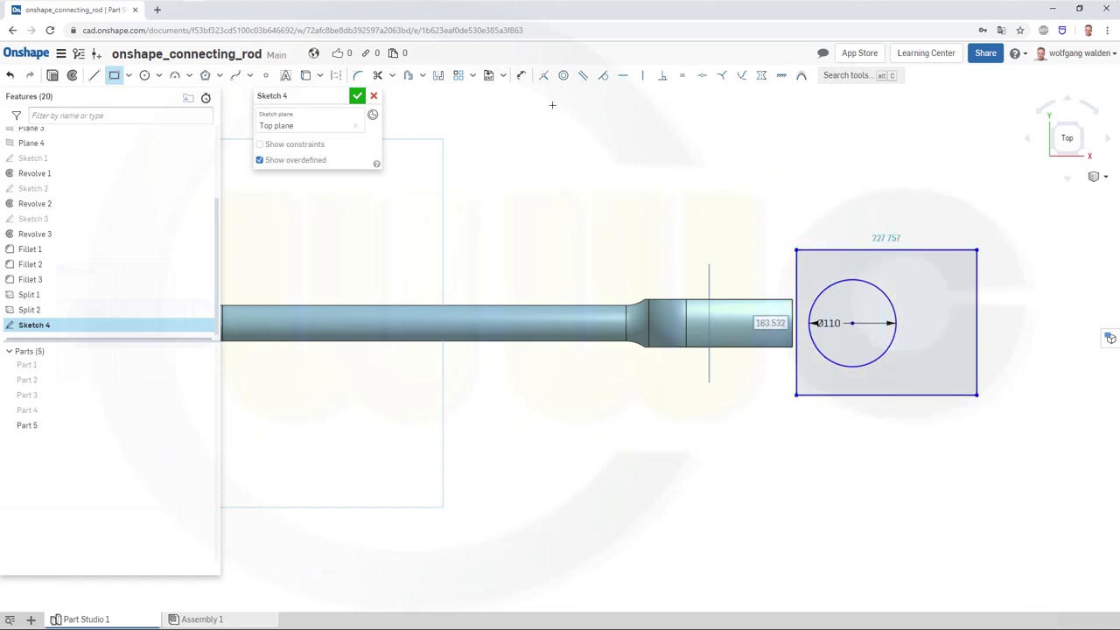
pyautogui.click(544, 76)
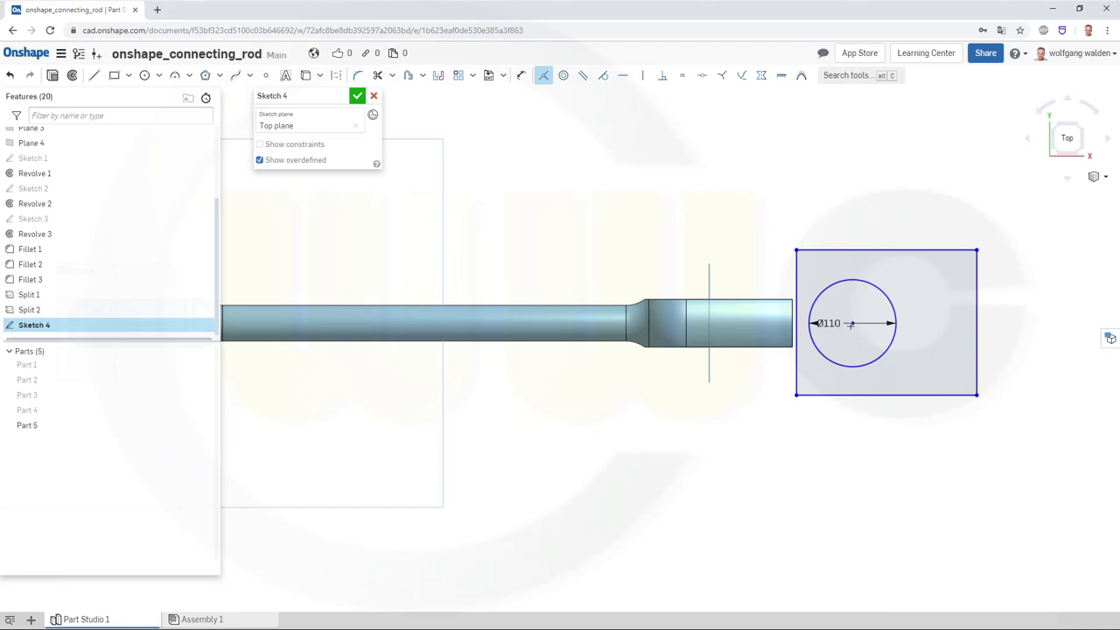
pyautogui.press('q')
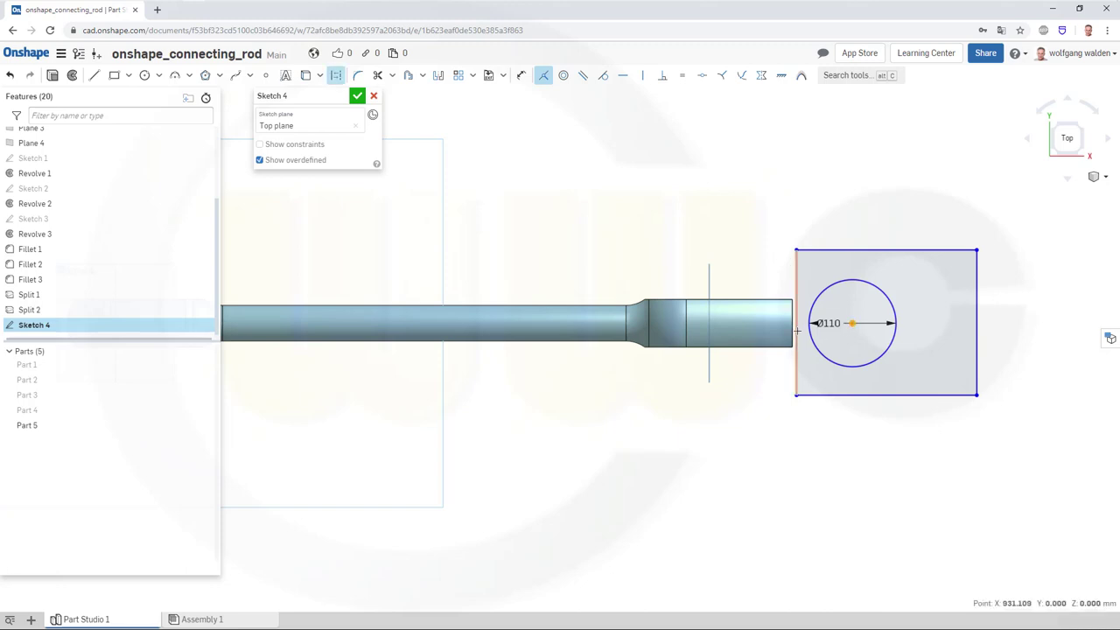
pyautogui.click(852, 323)
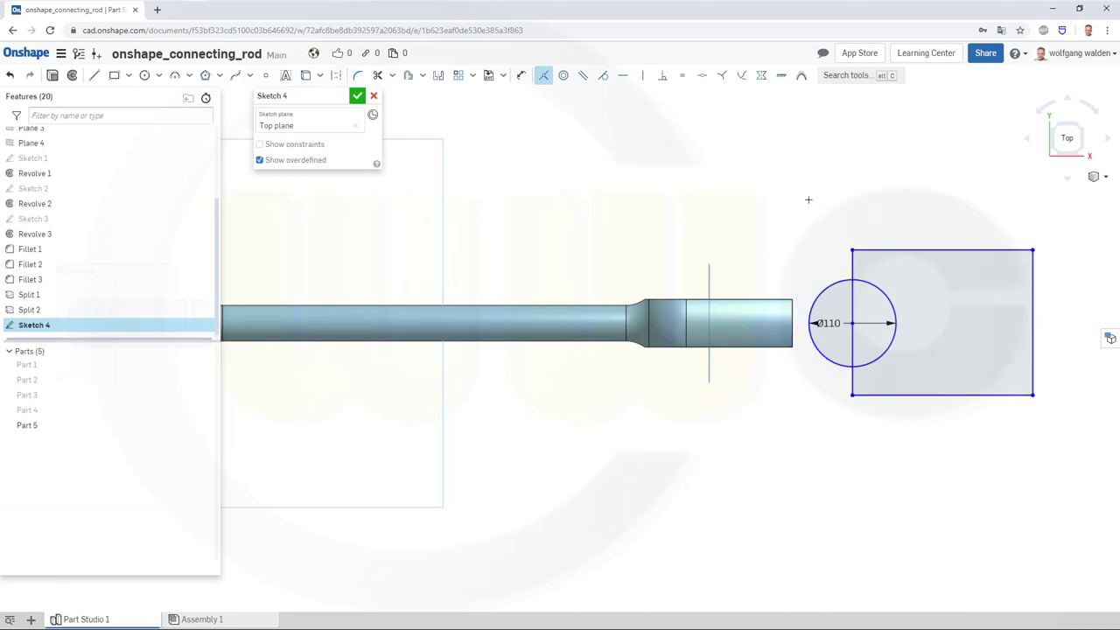
# Stretch the rectangle by moving its lower edge farther away from the circle.
pyautogui.click(702, 77)
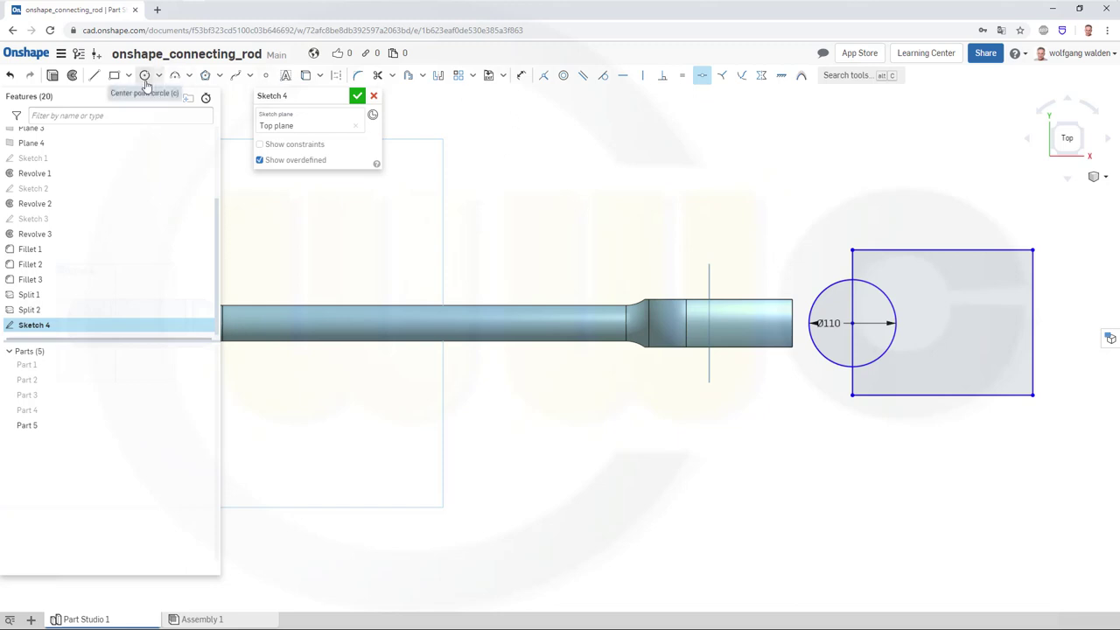
pyautogui.press('Escape')
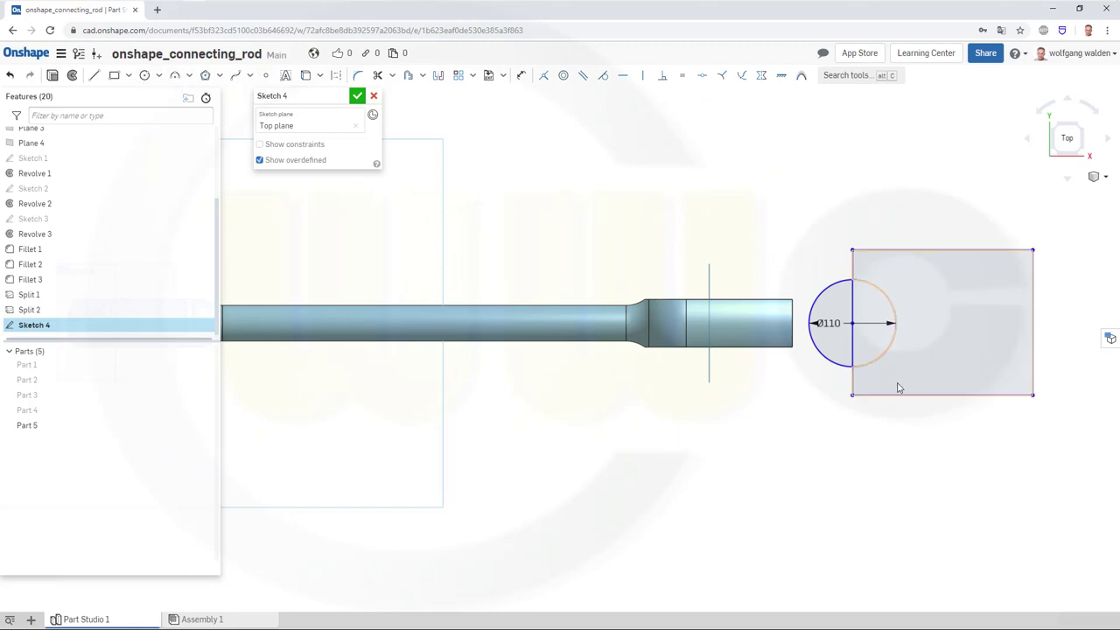
pyautogui.moveTo(897, 400); pyautogui.dragTo(898, 435)
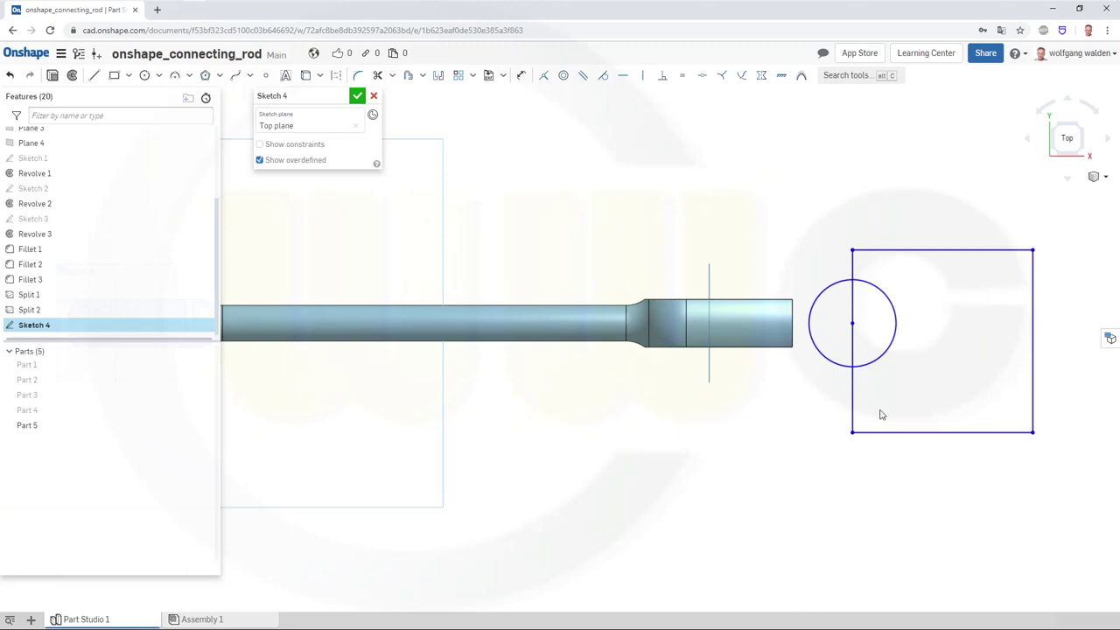
# Centre the rectangle's rod-side edge on the circle using a new sketch point, midpoint-constrained to that edge and coincident with the circle's centre.
pyautogui.click(266, 76)
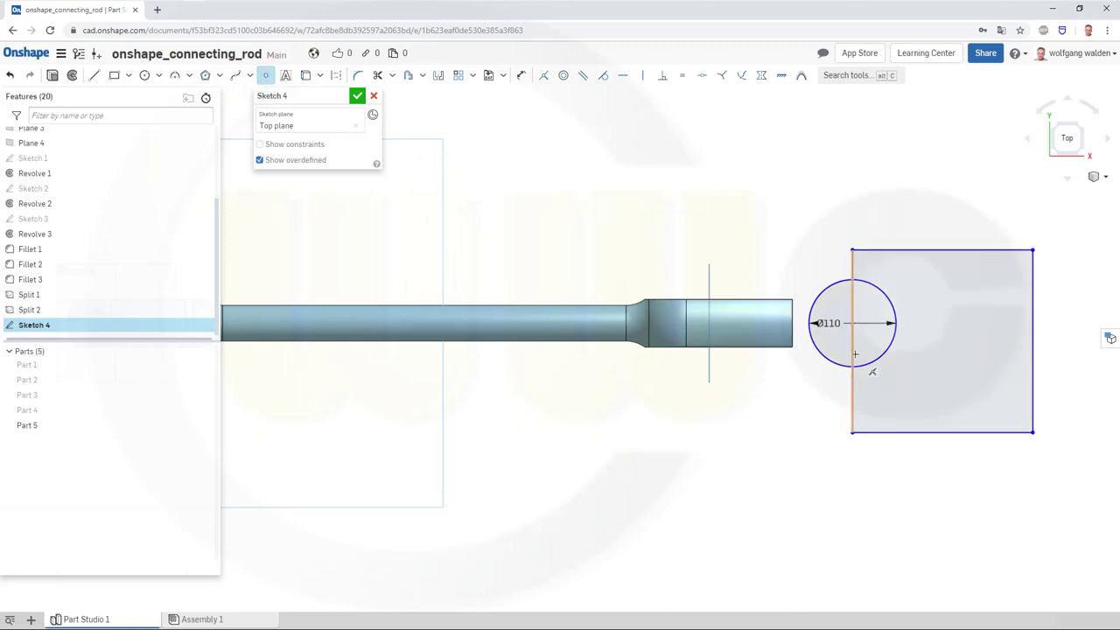
pyautogui.click(833, 385)
pyautogui.click(702, 77)
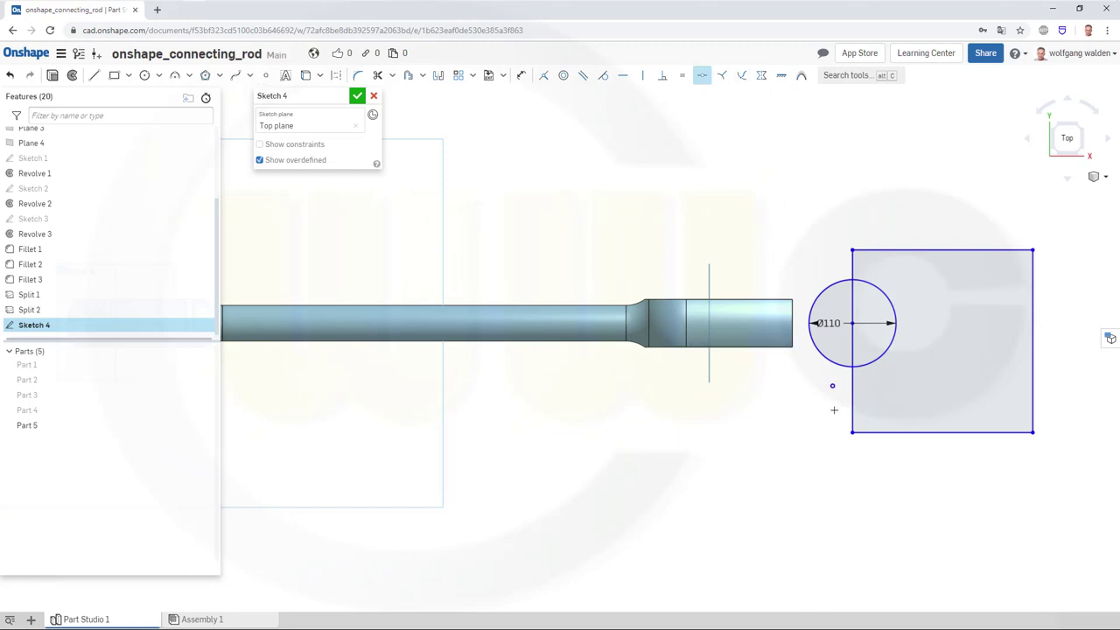
pyautogui.click(832, 385)
pyautogui.click(543, 75)
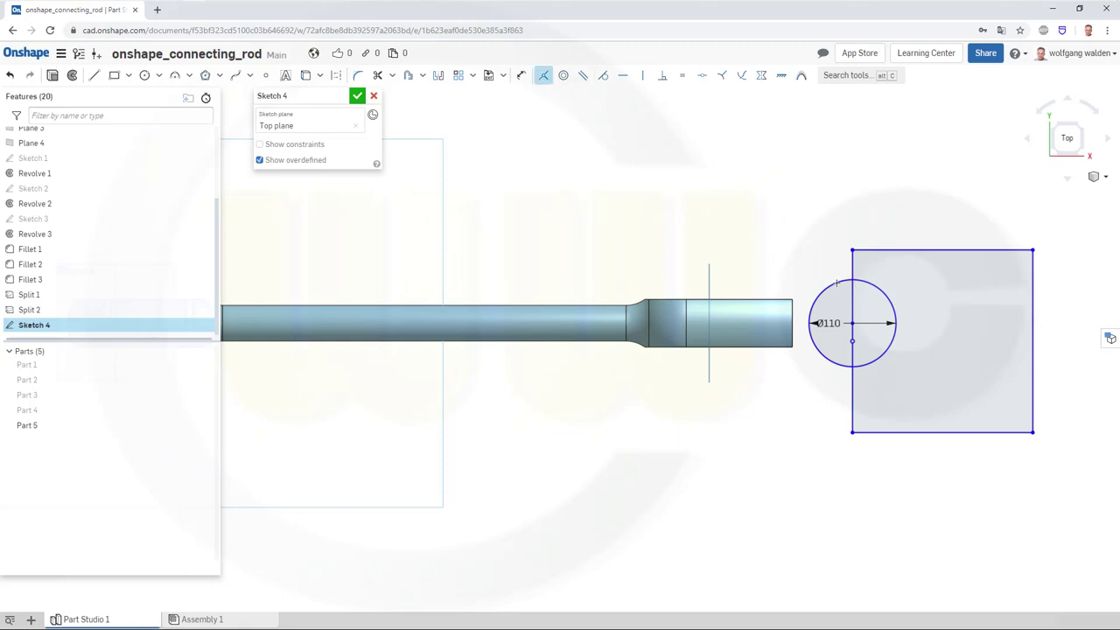
pyautogui.click(851, 340)
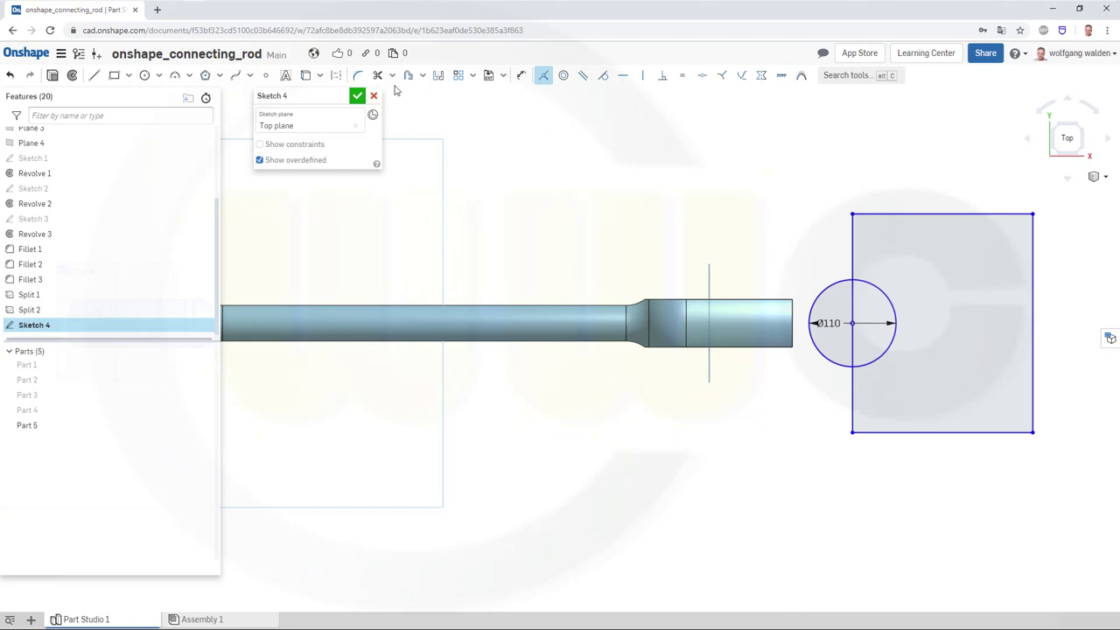
# Dimension the distance between the rectangle's upper and lower edges, placing the dimension just outside its far edge.
pyautogui.click(520, 79)
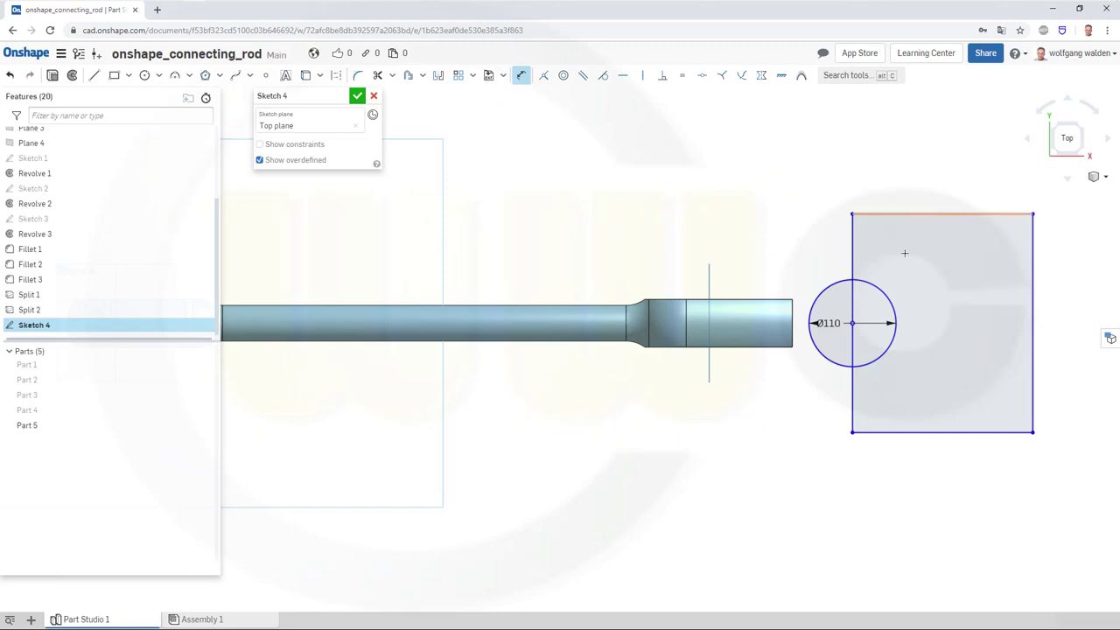
pyautogui.click(902, 217)
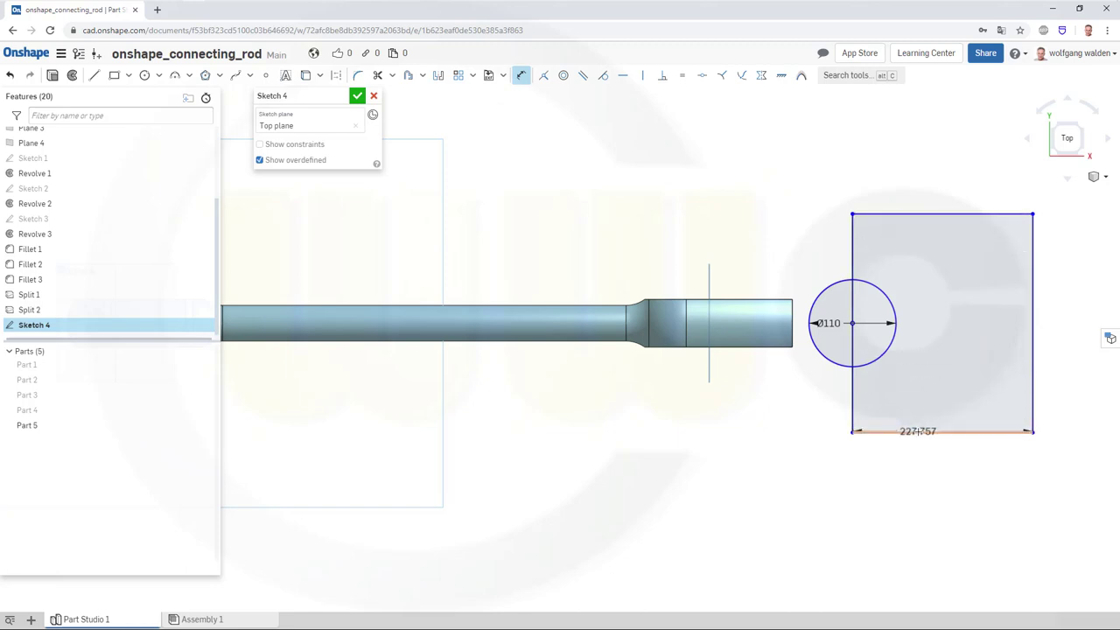
pyautogui.click(919, 431)
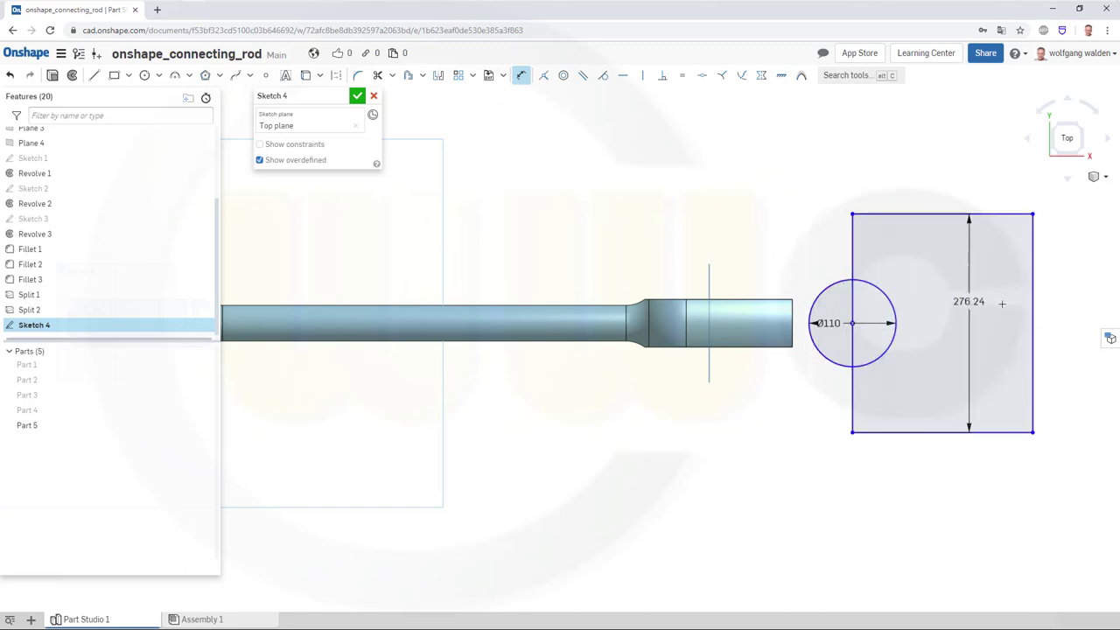
pyautogui.click(1061, 317)
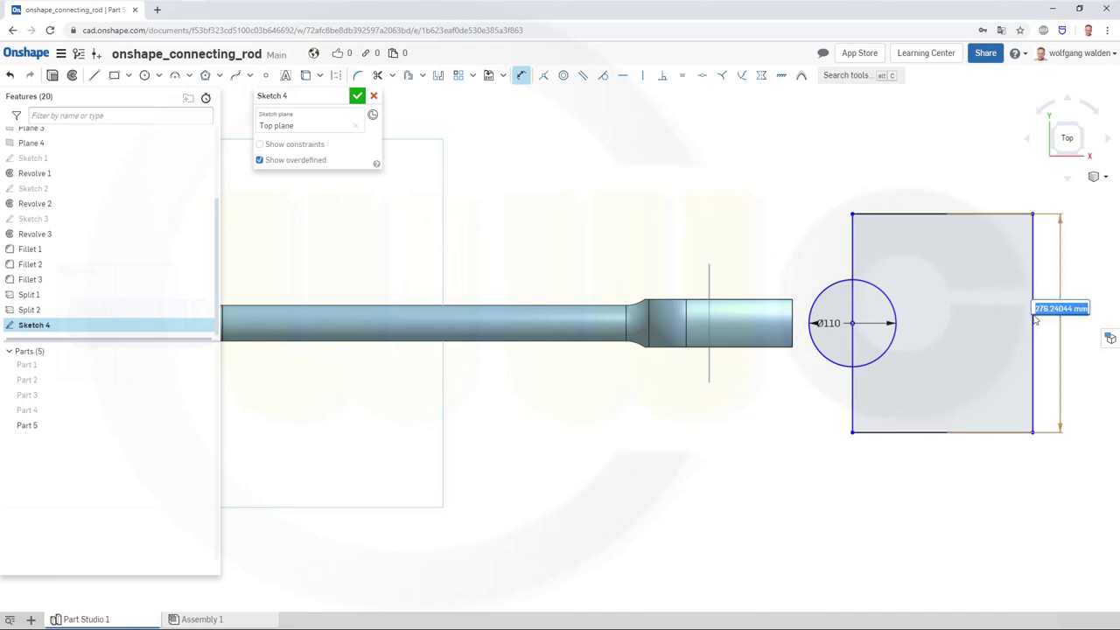
# Dimension the sketch rectangle beside the rod head to 150 mm high and 100 mm wide.
pyautogui.press('Return')
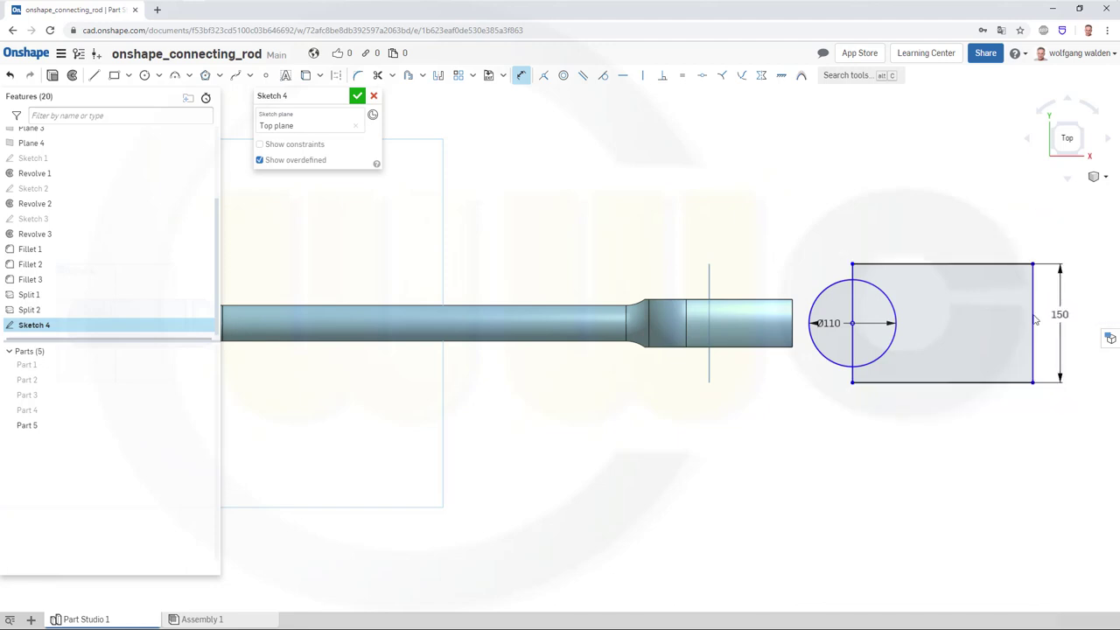
pyautogui.click(854, 370)
pyautogui.click(1032, 365)
pyautogui.click(949, 421)
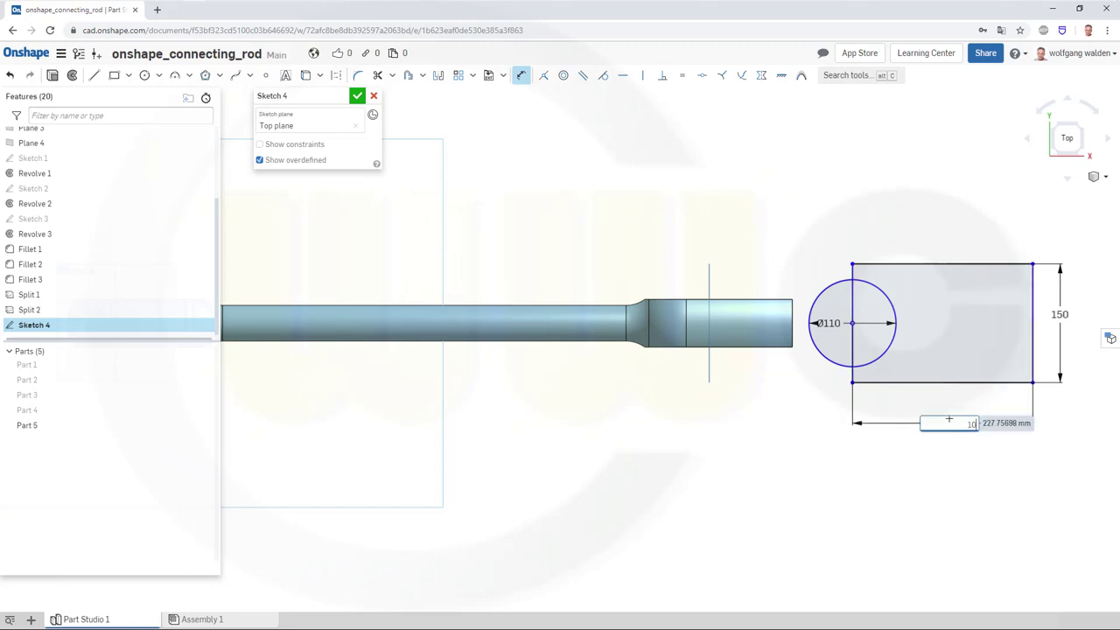
pyautogui.write('100')
pyautogui.press('Return')
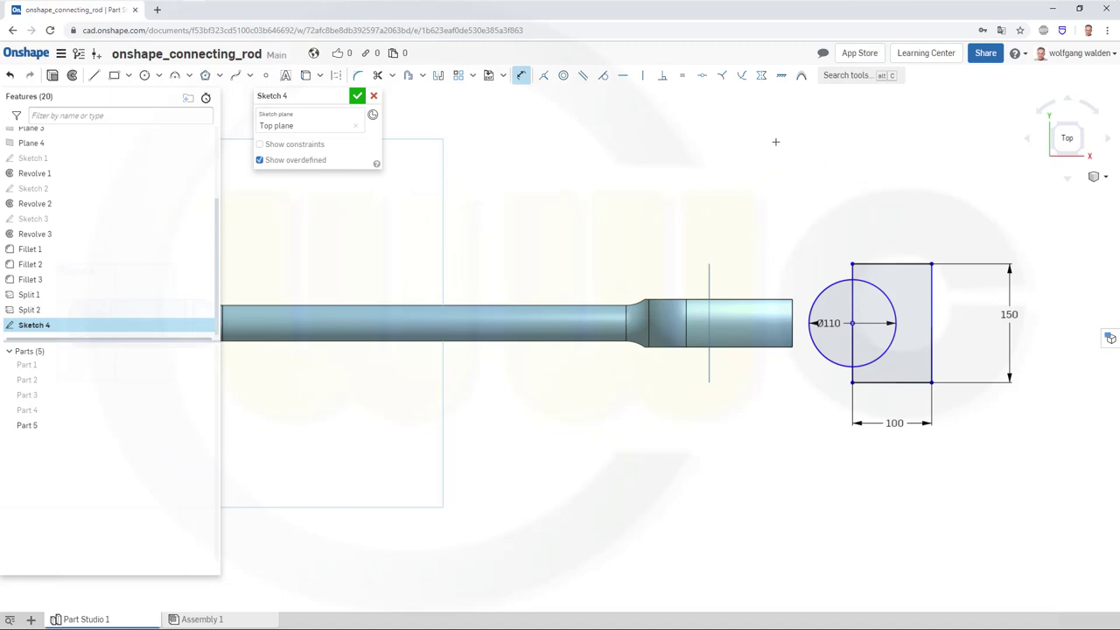
pyautogui.press('Escape')
pyautogui.click(895, 277)
# Sketch a vertical line about 248 mm long across the rod, near the head, and convert it to construction geometry.
pyautogui.click(95, 75)
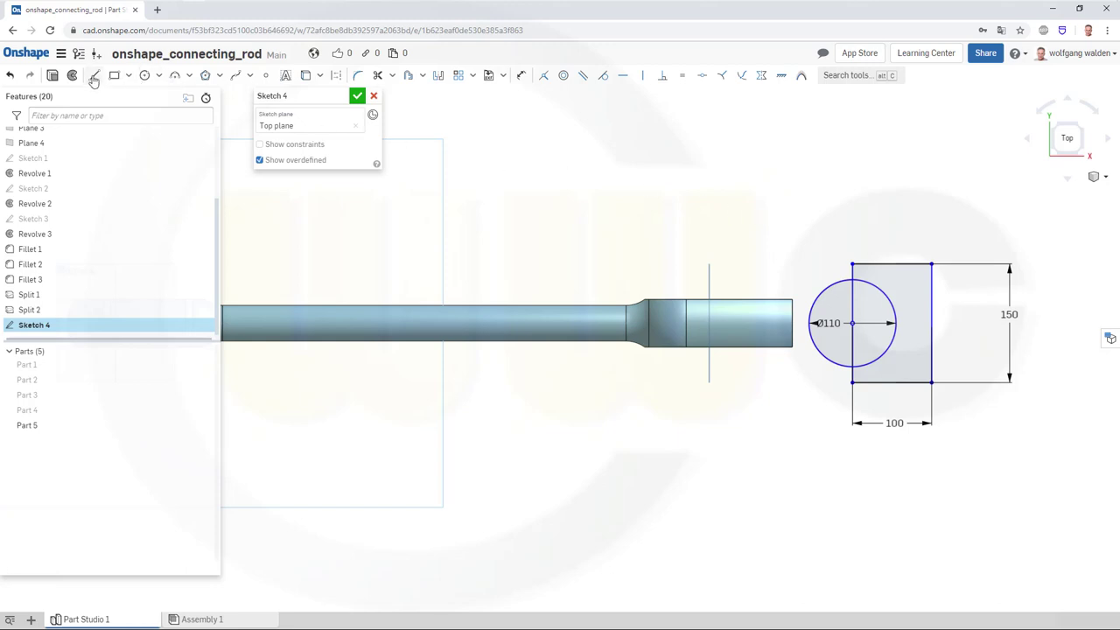
pyautogui.click(597, 228)
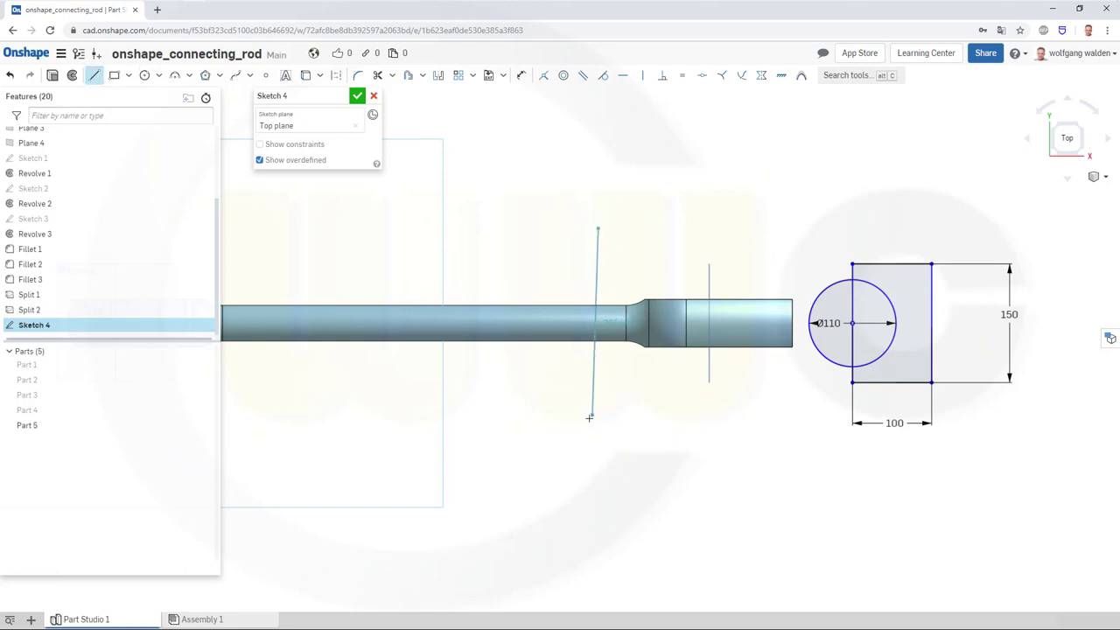
pyautogui.click(589, 418)
pyautogui.click(601, 425)
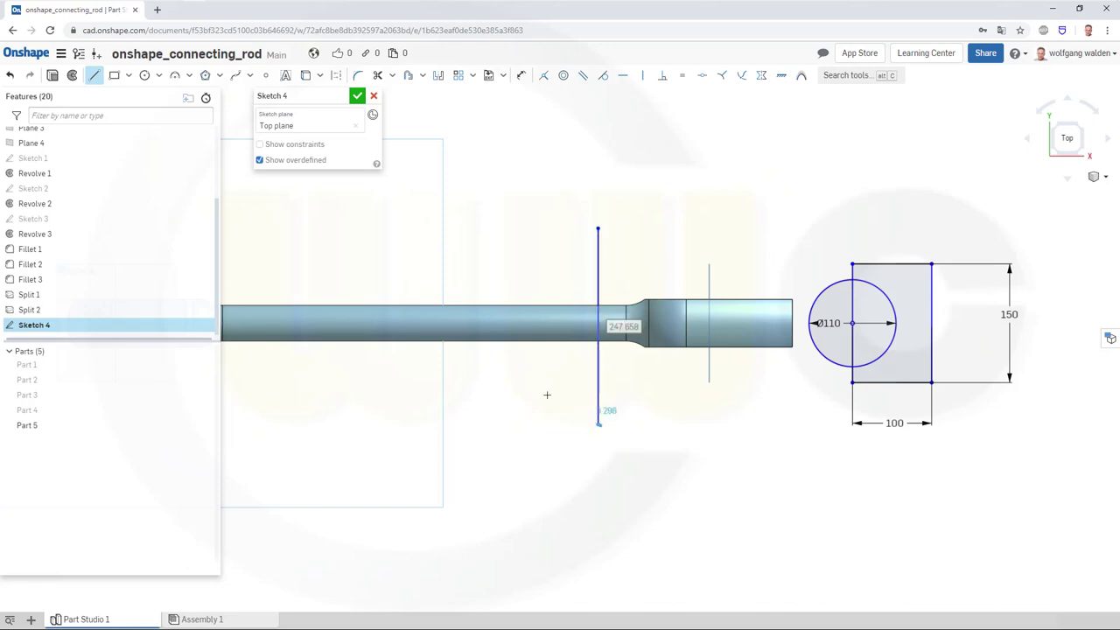
pyautogui.press('Escape')
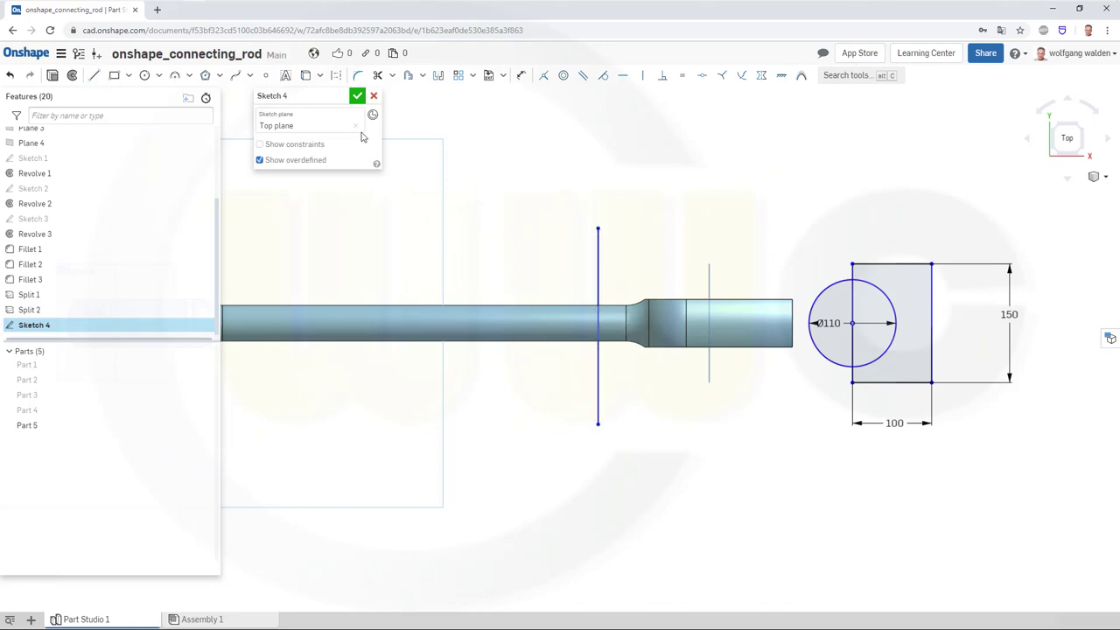
pyautogui.click(598, 263)
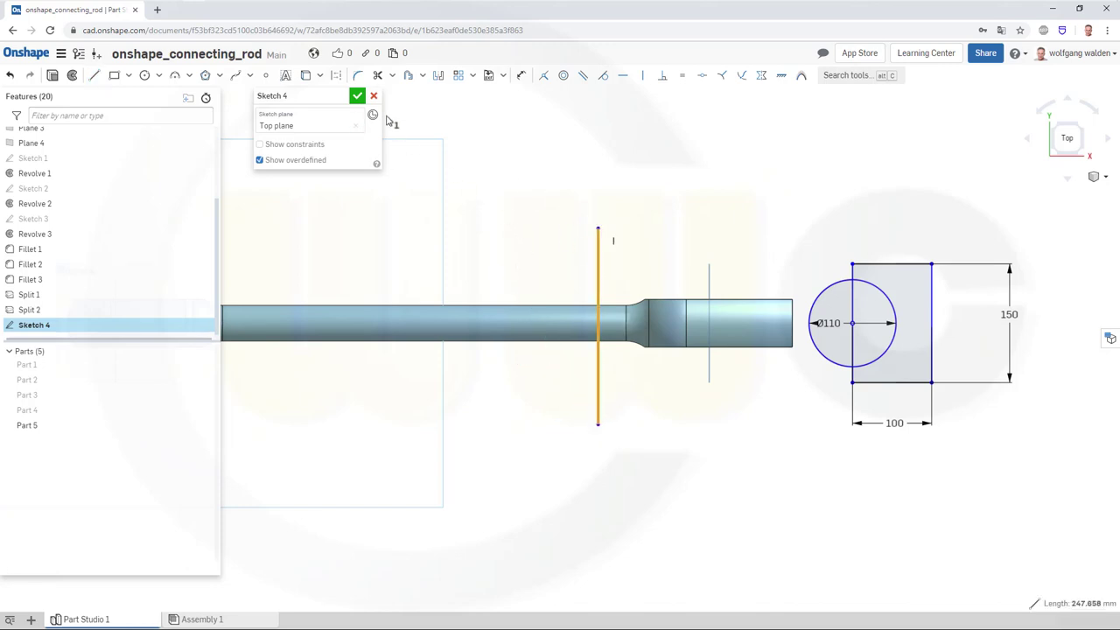
pyautogui.click(349, 77)
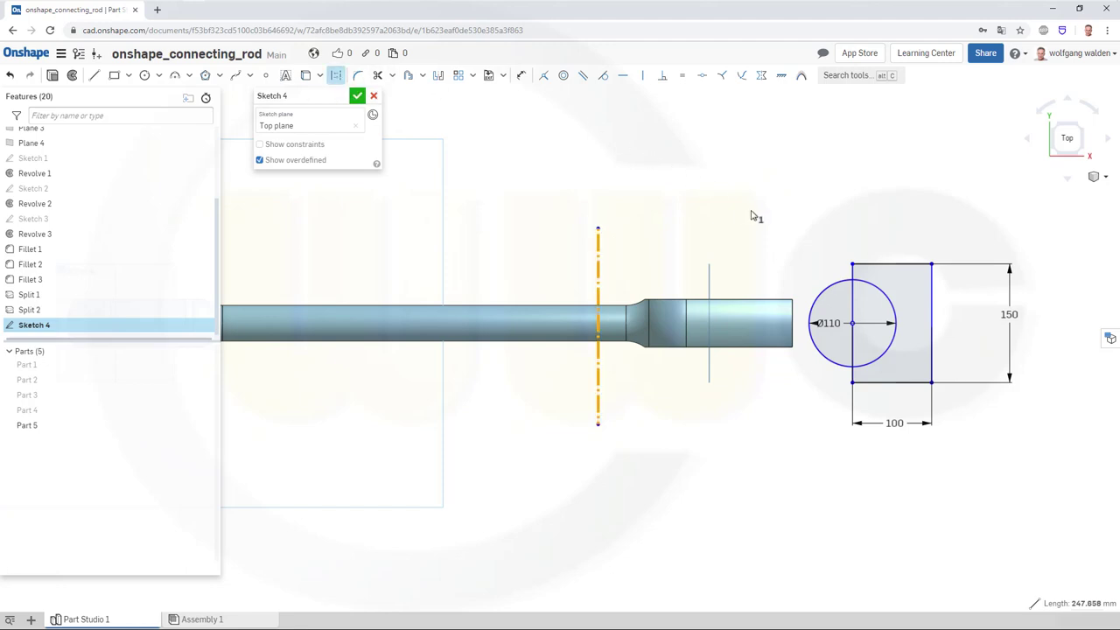
# Place the construction line 60 mm from the vertical reference plane through the rod head.
pyautogui.click(522, 77)
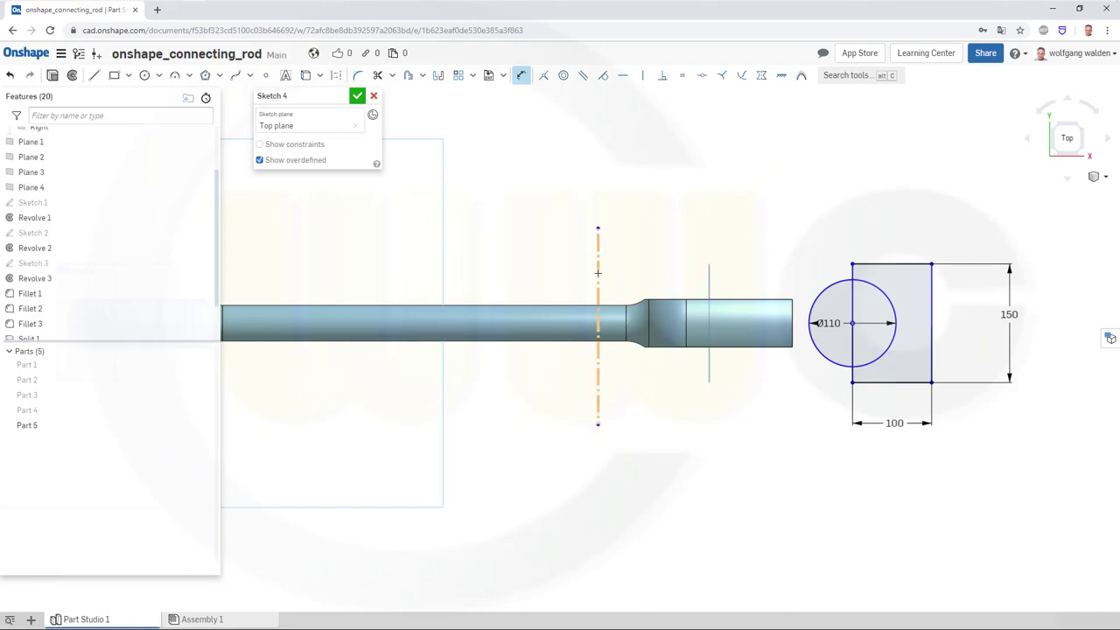
pyautogui.click(709, 263)
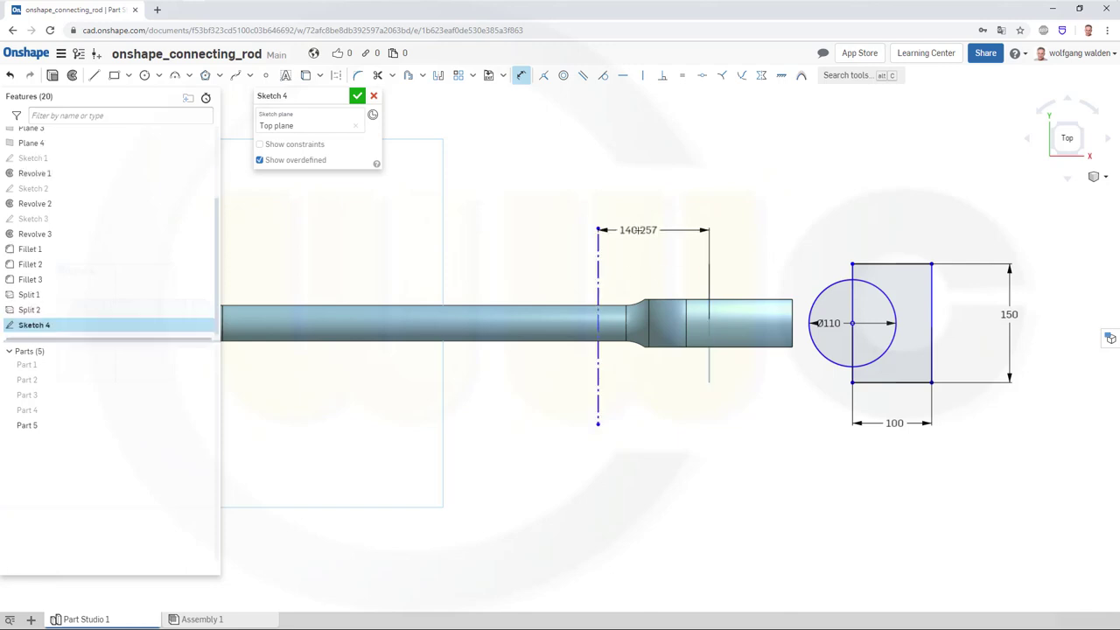
pyautogui.doubleClick(641, 230)
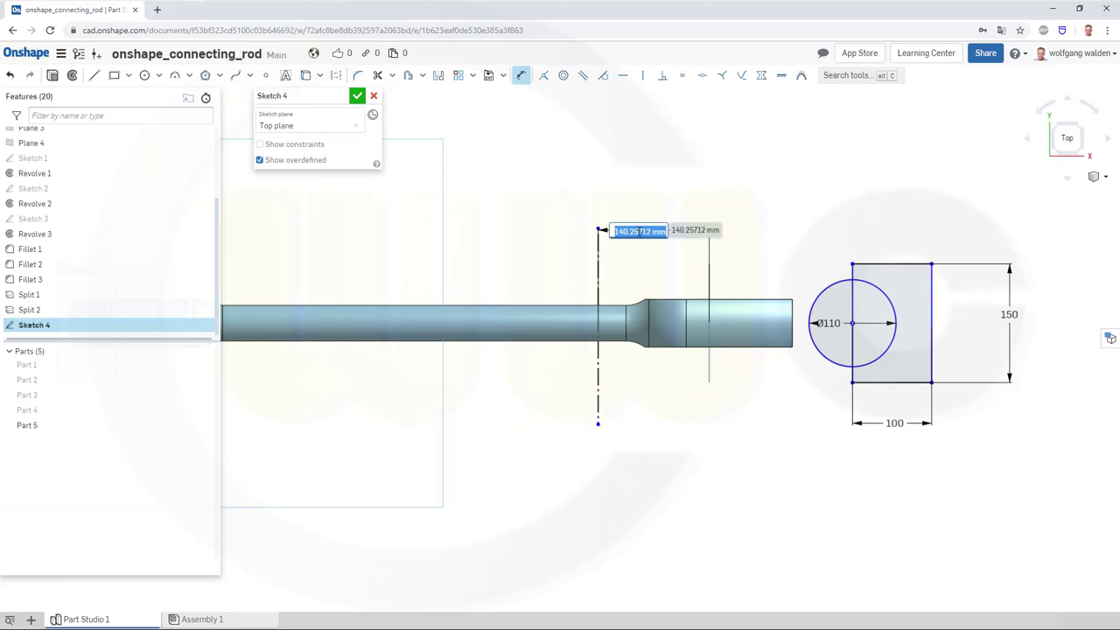
pyautogui.write('60')
pyautogui.press('Return')
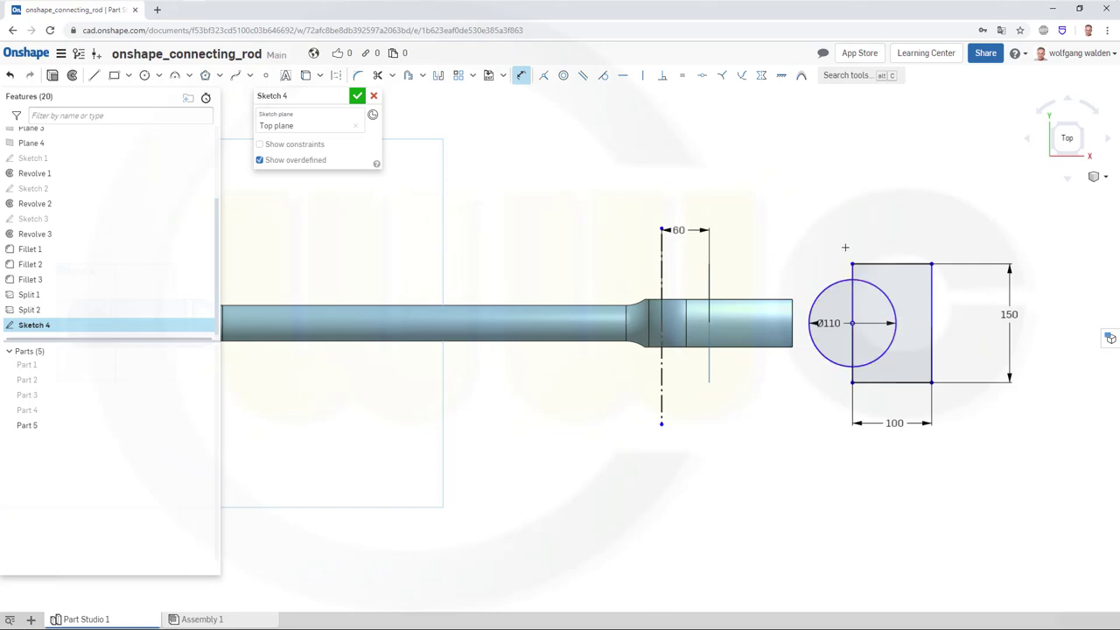
pyautogui.press('Escape')
# Trim the half of the circle outside the rectangle and the rectangle edge inside the circle, leaving a semicircular notch.
pyautogui.click(378, 74)
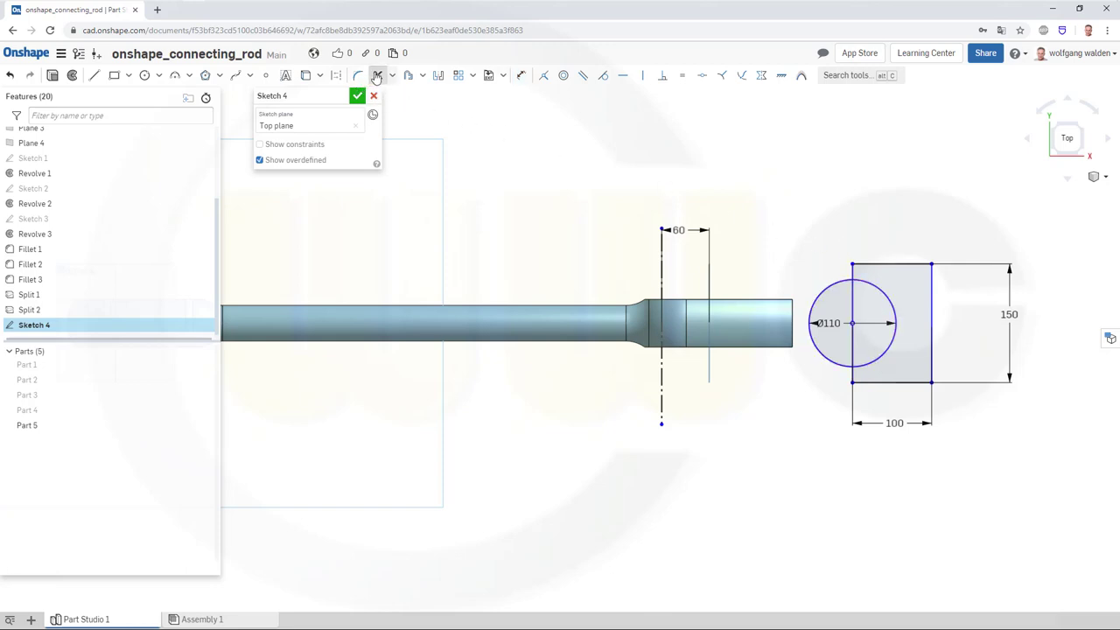
pyautogui.click(830, 290)
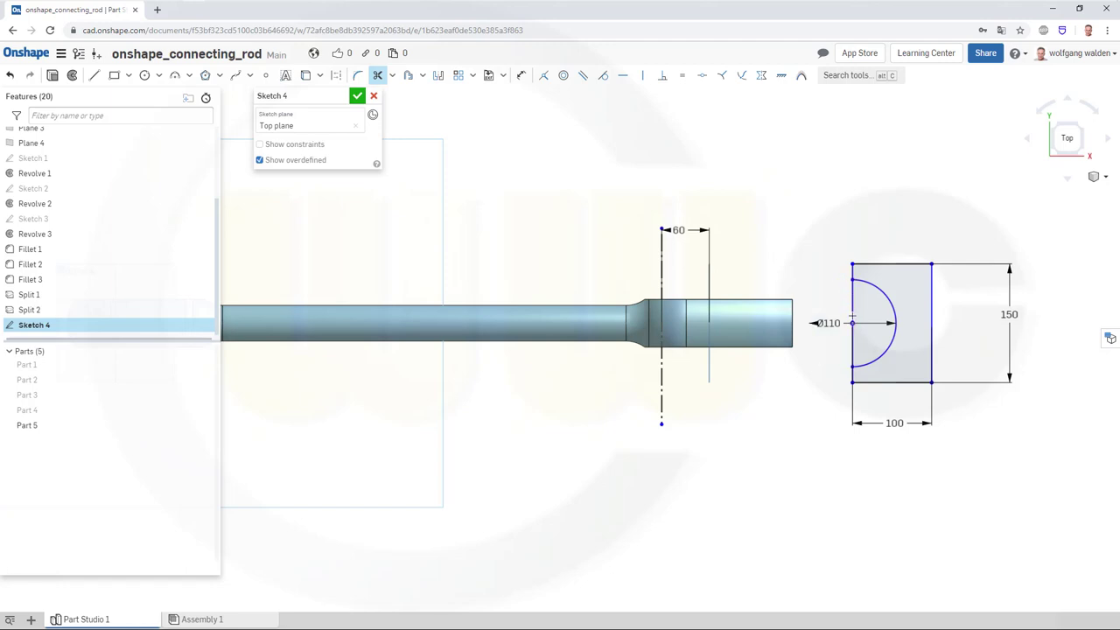
pyautogui.click(852, 348)
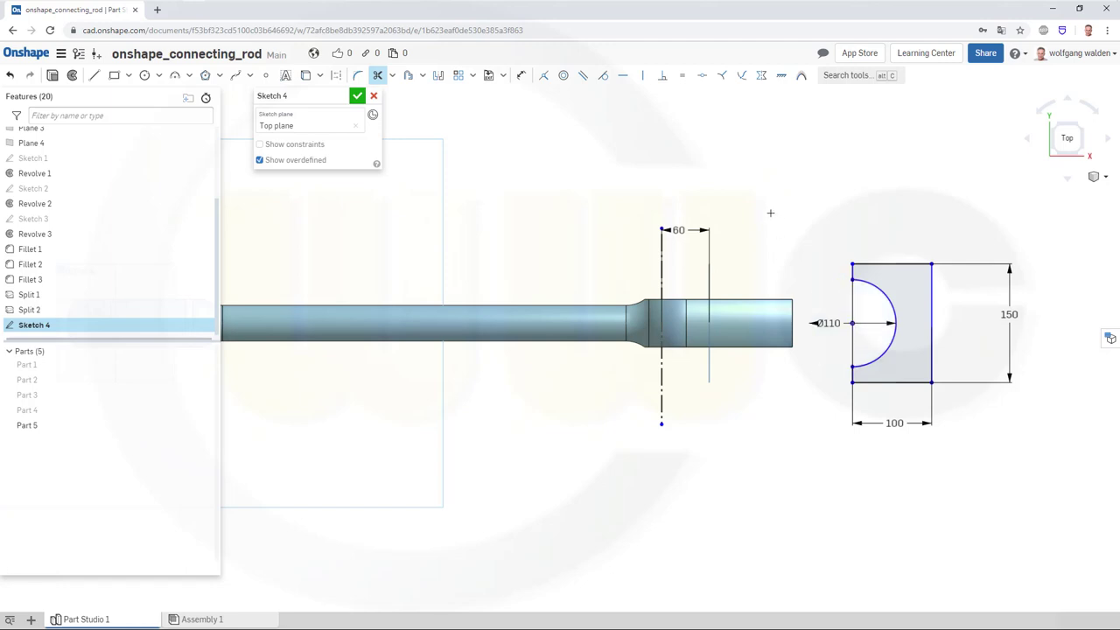
pyautogui.press('Escape')
# Dimension the notched profile's arc centre 110 mm from the construction line and finish the sketch.
pyautogui.click(522, 75)
pyautogui.click(661, 261)
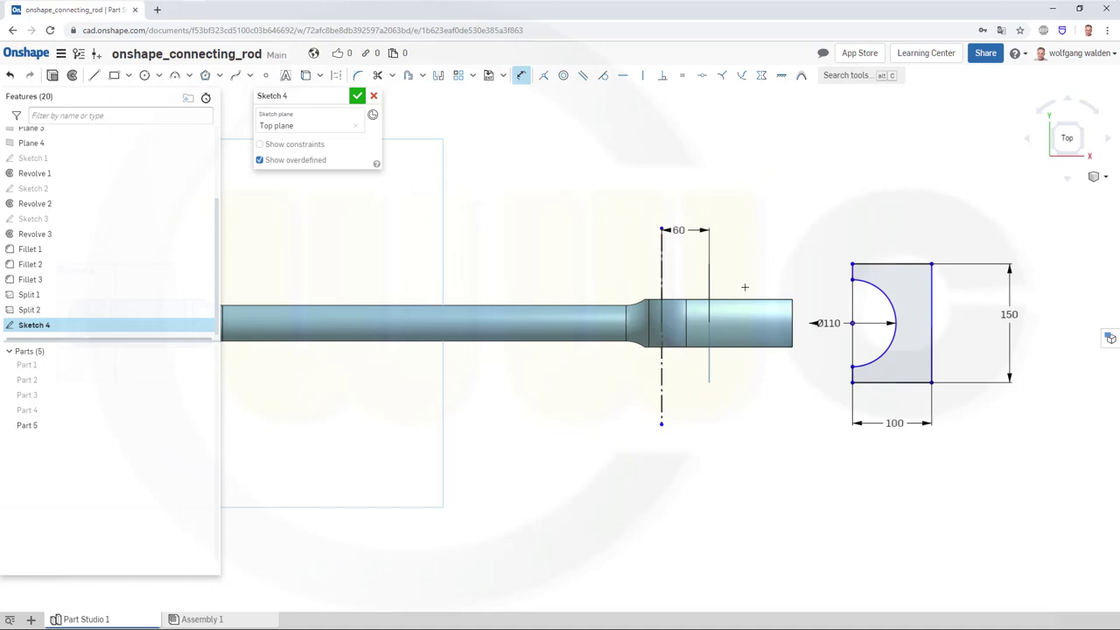
pyautogui.click(854, 321)
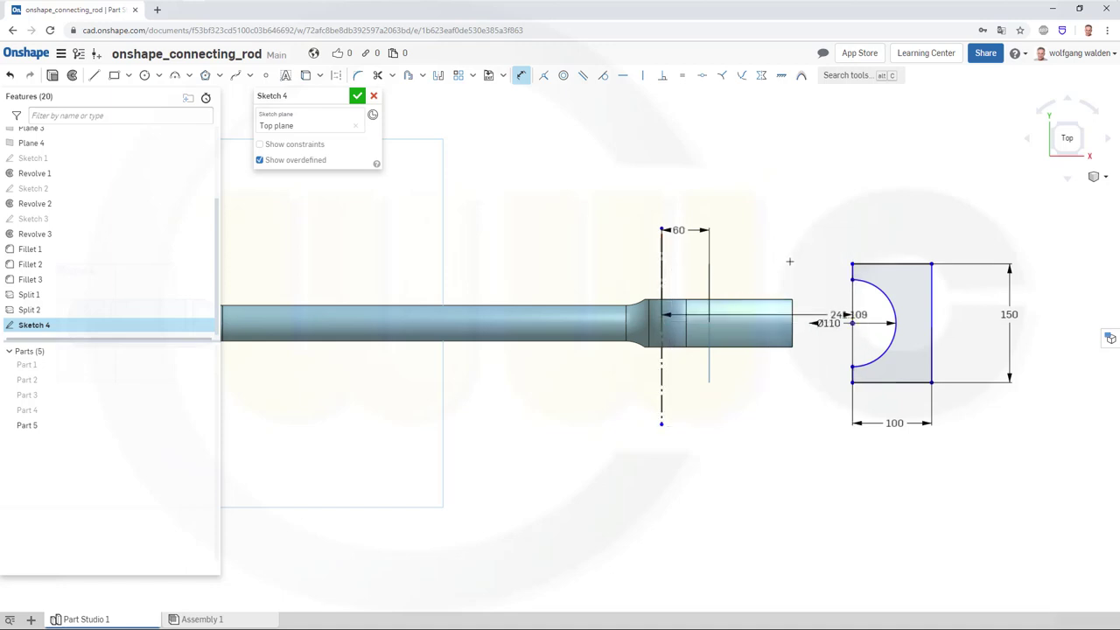
pyautogui.click(759, 183)
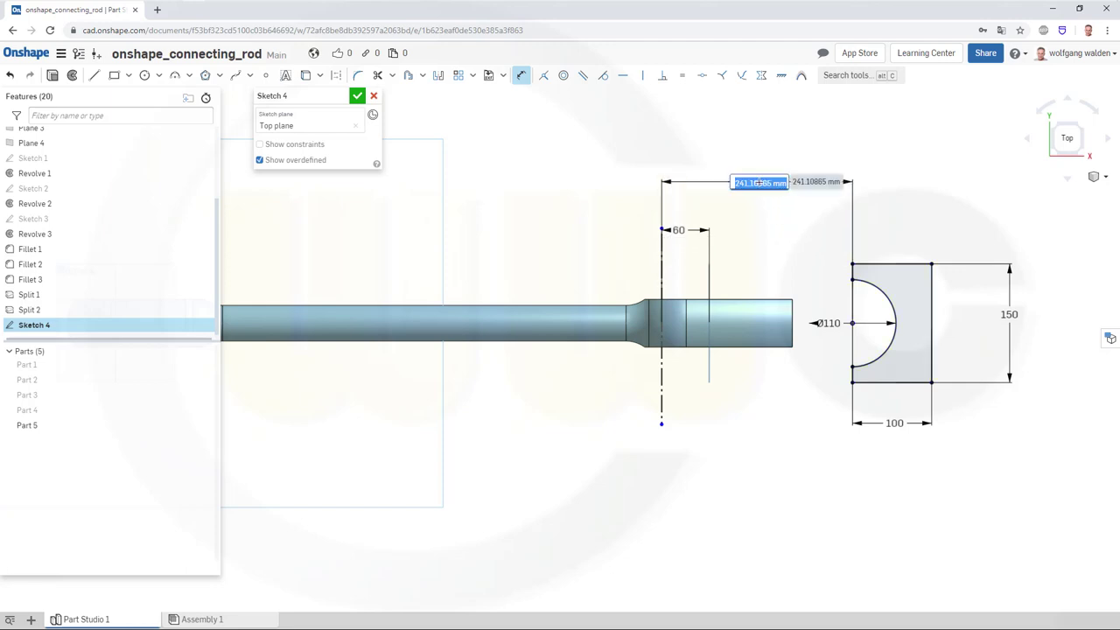
pyautogui.write('110')
pyautogui.press('Return')
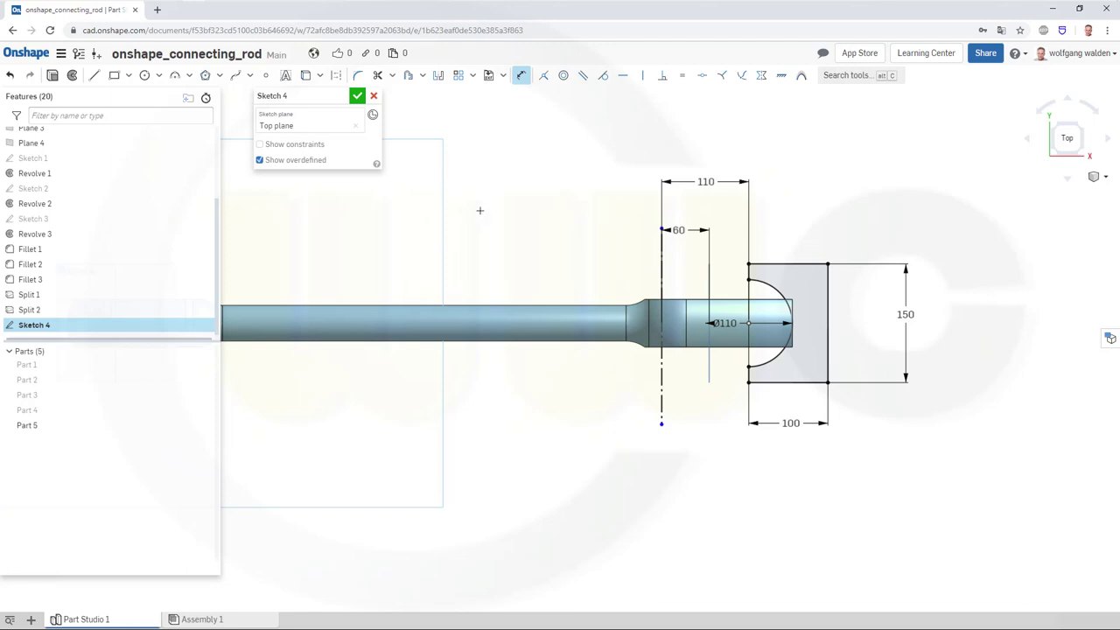
pyautogui.press('Escape')
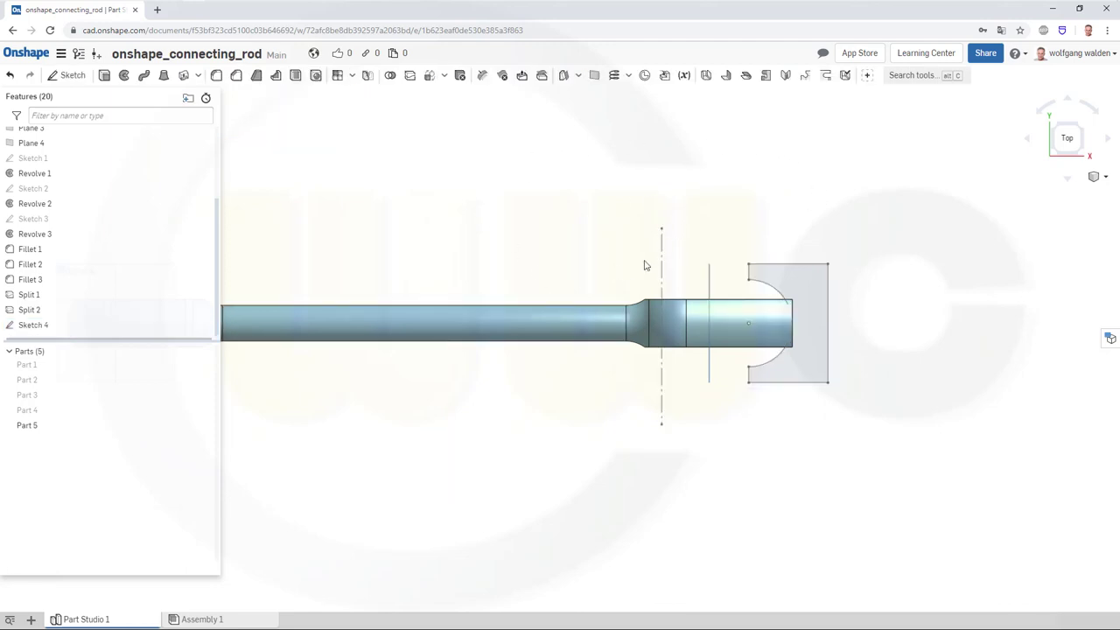
# Start a solid Revolve in Remove mode with the notched profile as region and the construction line as axis.
pyautogui.moveTo(644, 266); pyautogui.dragTo(582, 210, button='right')
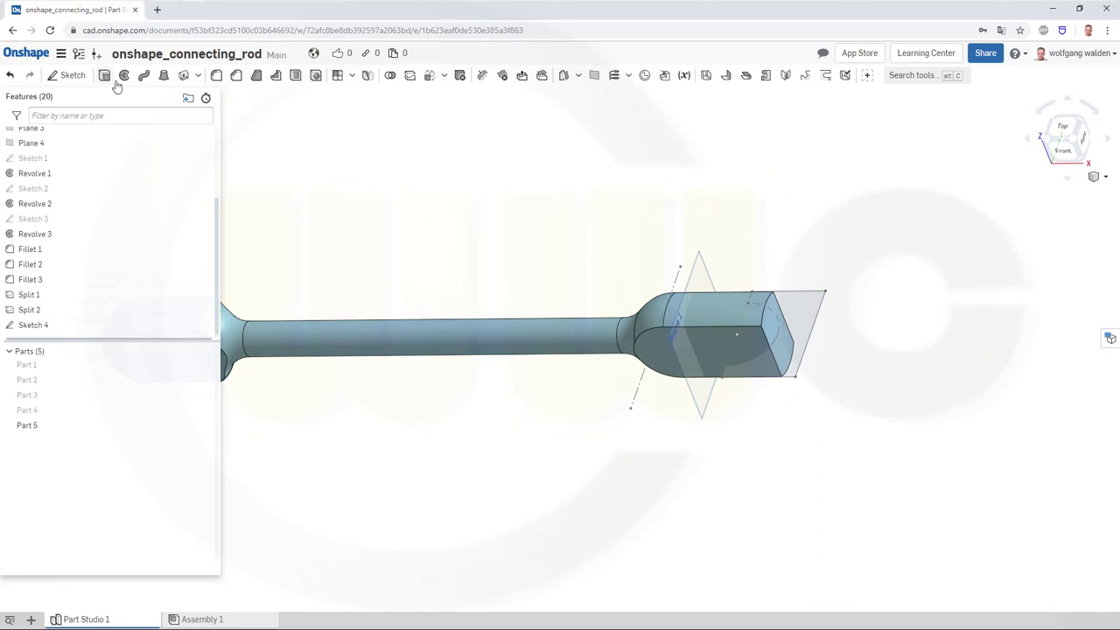
pyautogui.click(124, 75)
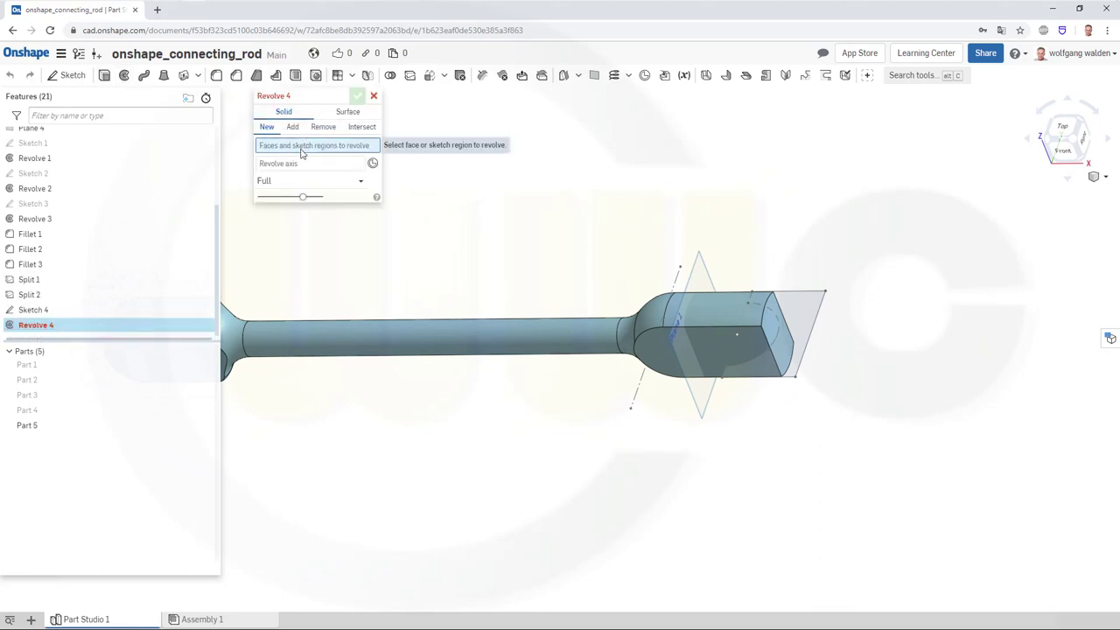
pyautogui.click(322, 128)
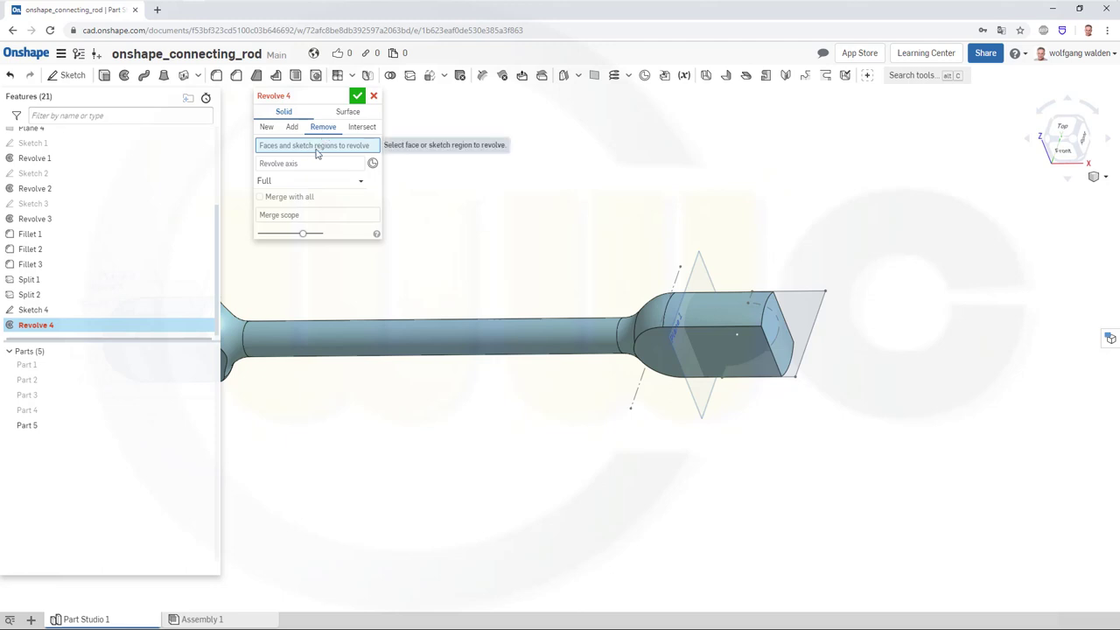
pyautogui.click(821, 310)
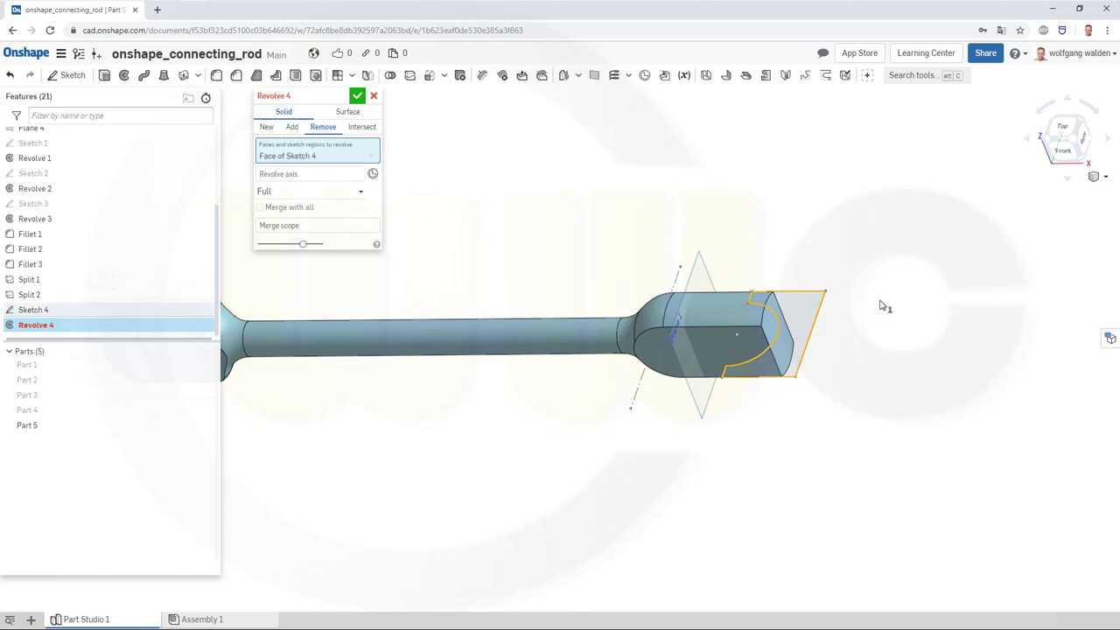
pyautogui.click(310, 175)
pyautogui.click(637, 399)
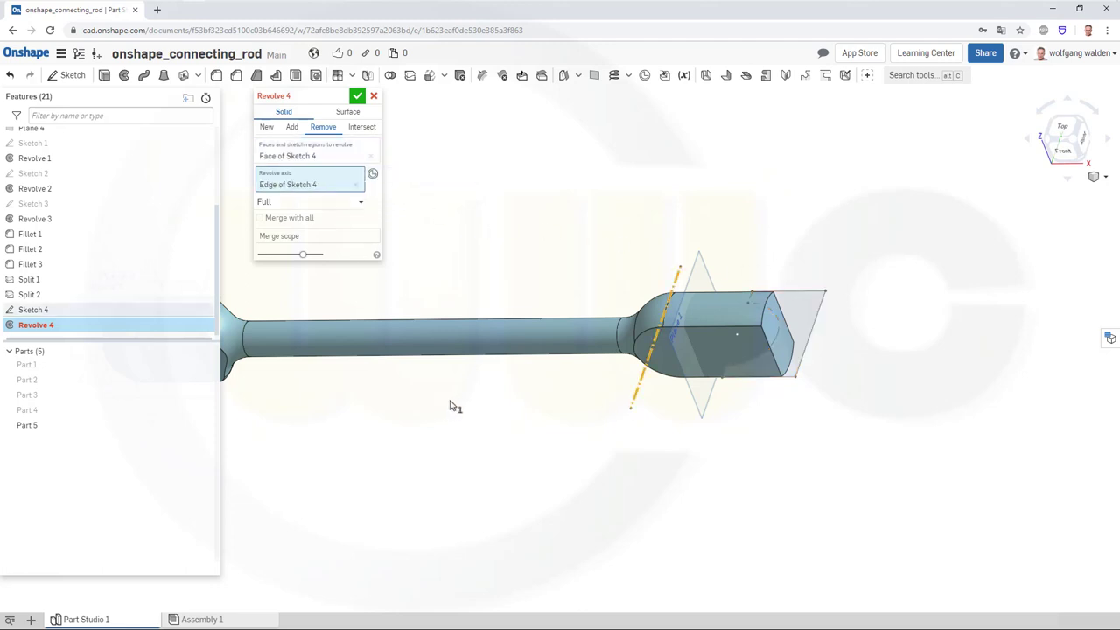
pyautogui.moveTo(554, 411); pyautogui.dragTo(582, 369, button='right')
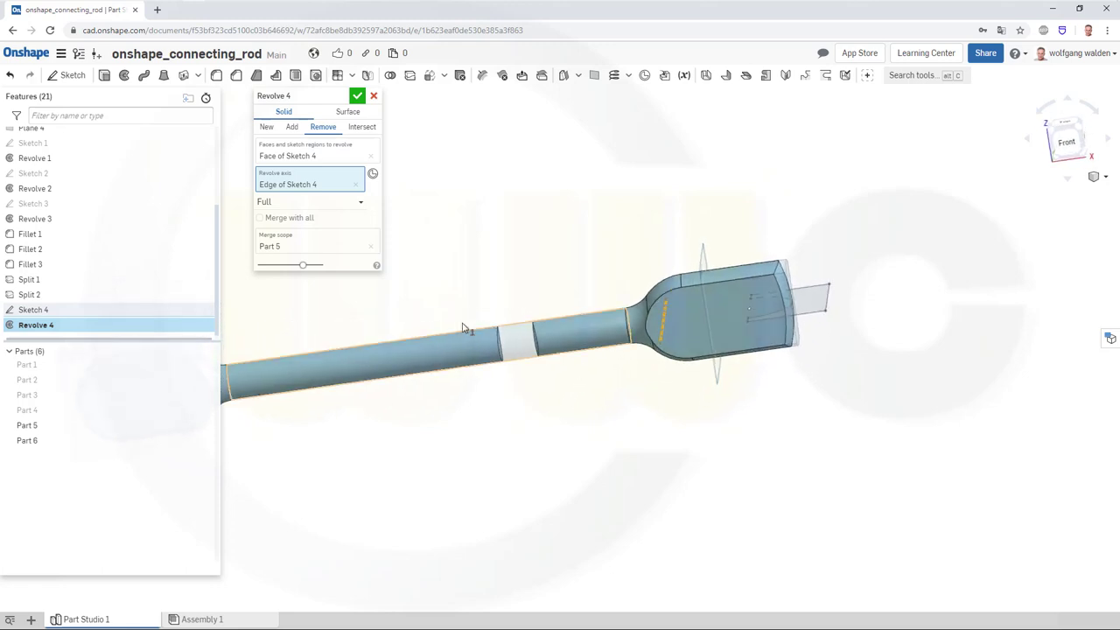
# Make the revolved cut symmetric with an angle of 70 degrees and accept it.
pyautogui.click(357, 204)
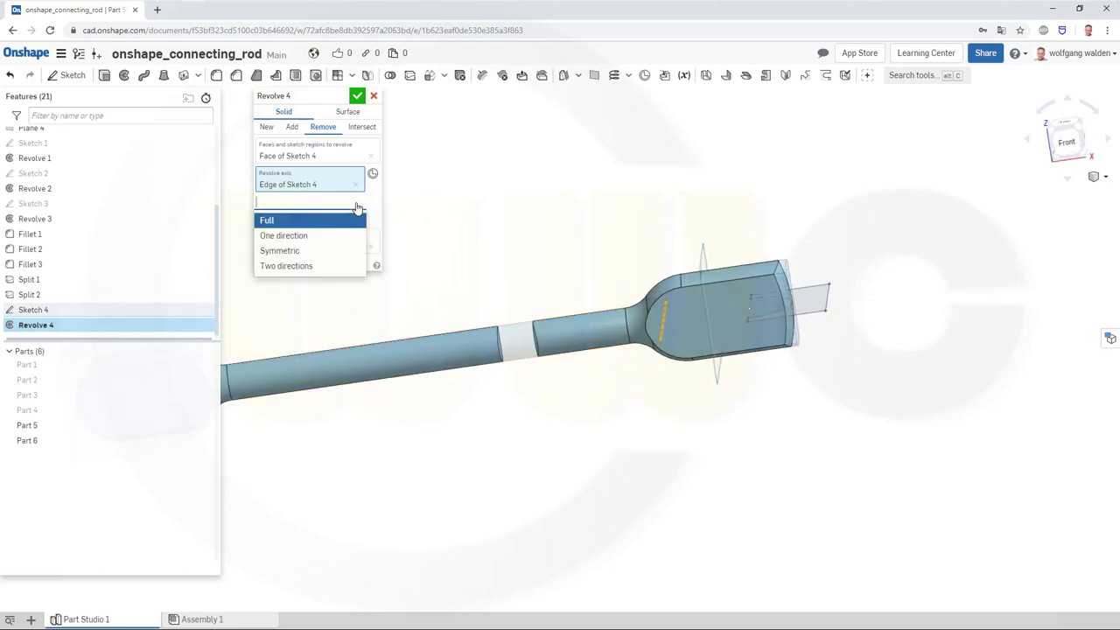
pyautogui.click(324, 251)
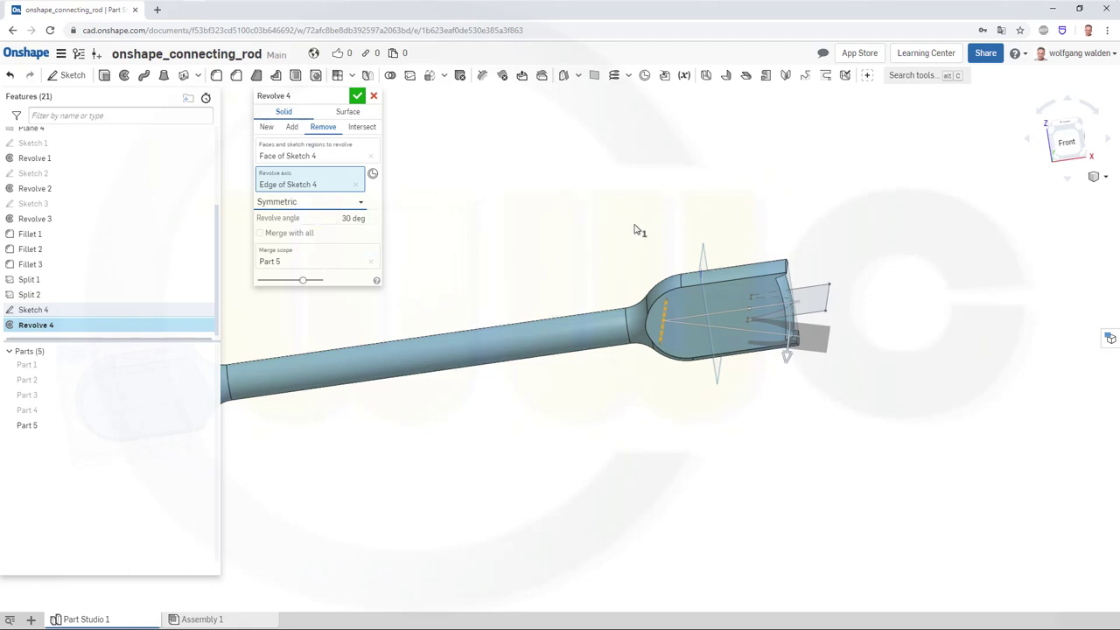
pyautogui.moveTo(635, 229); pyautogui.dragTo(637, 232, button='right')
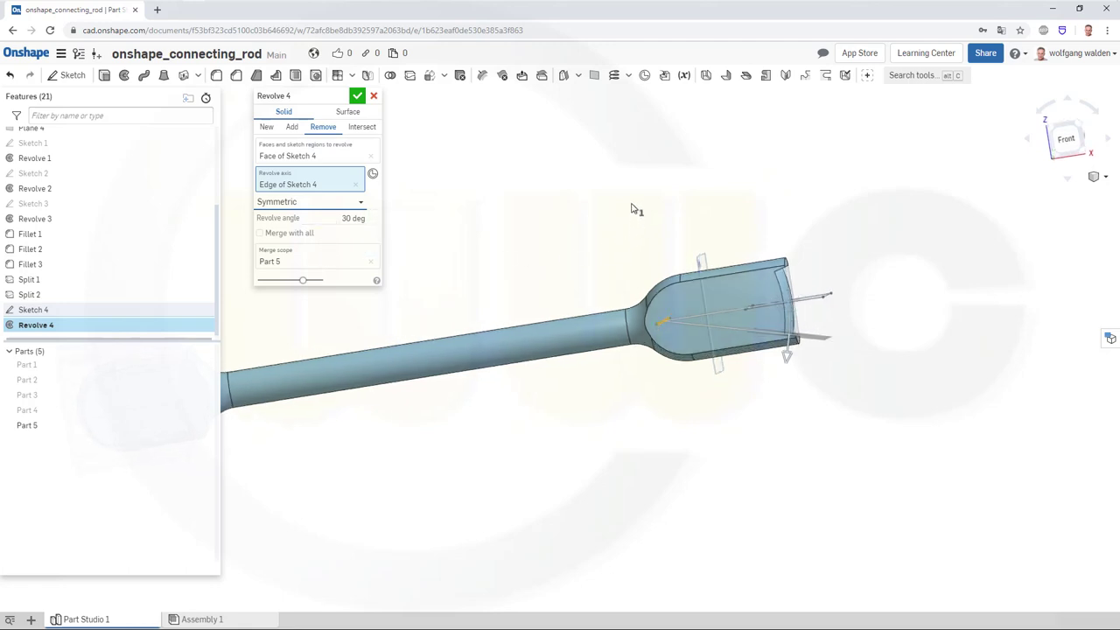
pyautogui.click(363, 222)
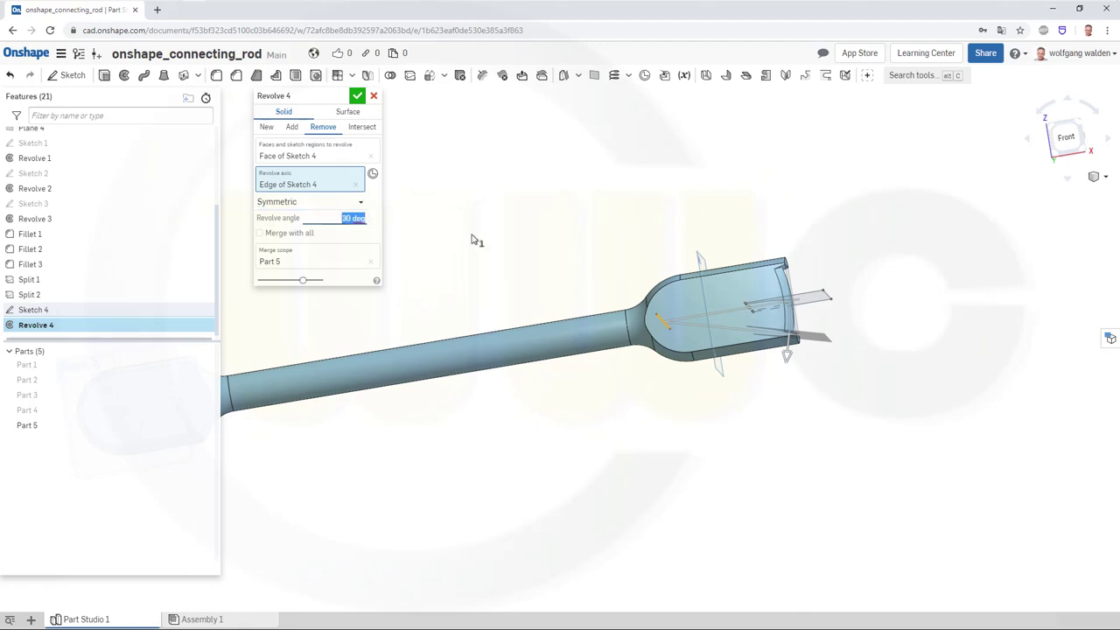
pyautogui.write('70')
pyautogui.press('Return')
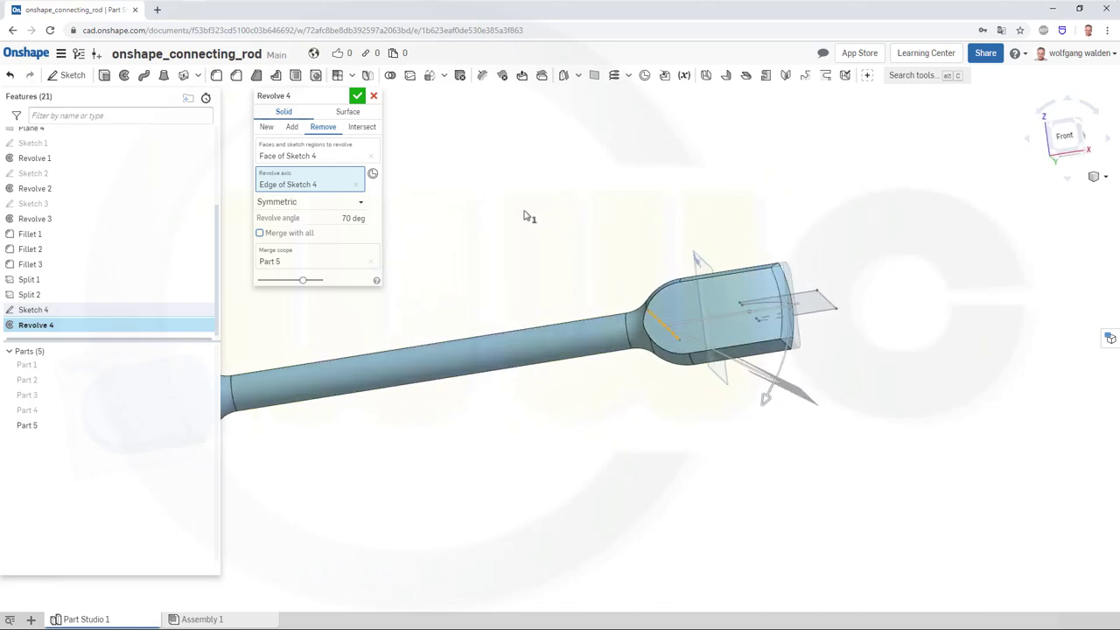
pyautogui.click(357, 97)
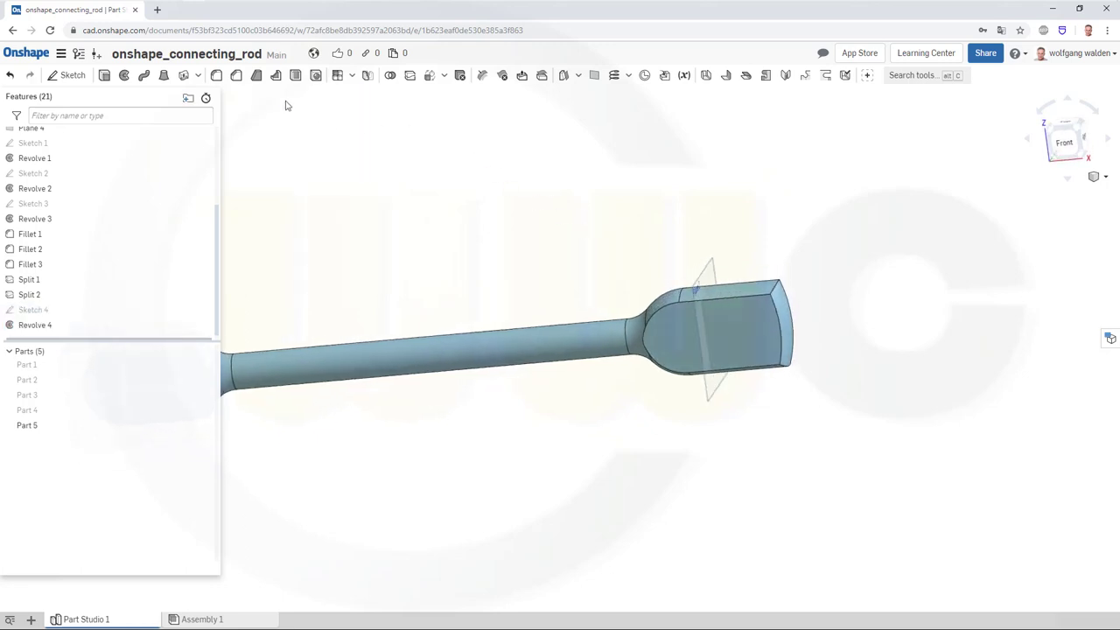
# Fillet the two outer corner edges at the rod head's revolved-cut end with a 10 mm radius.
pyautogui.click(216, 75)
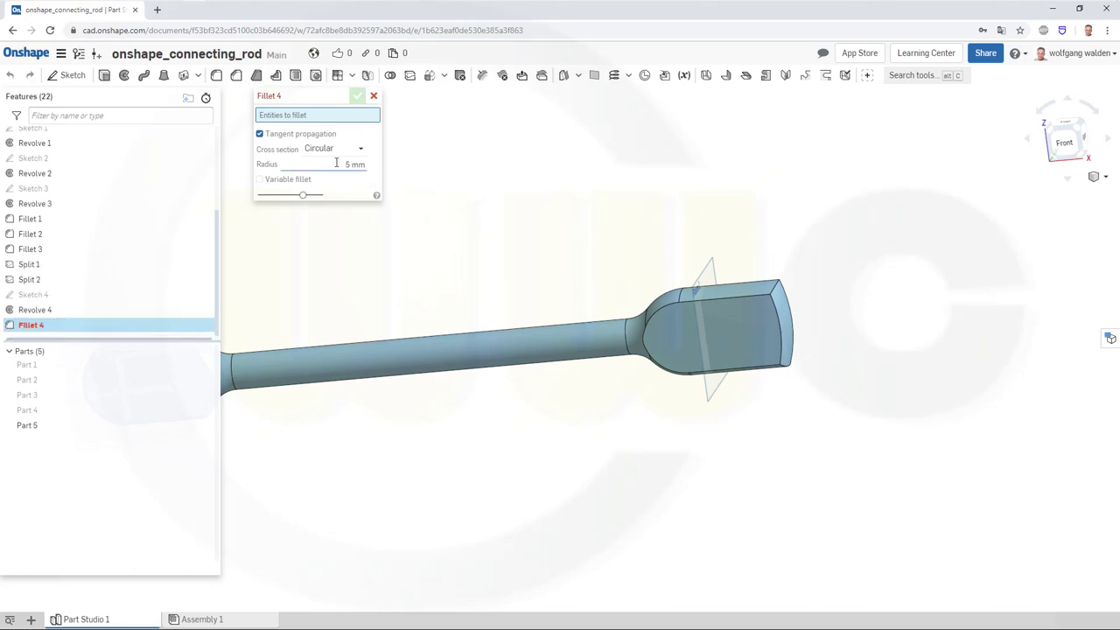
pyautogui.write('10')
pyautogui.click(782, 279)
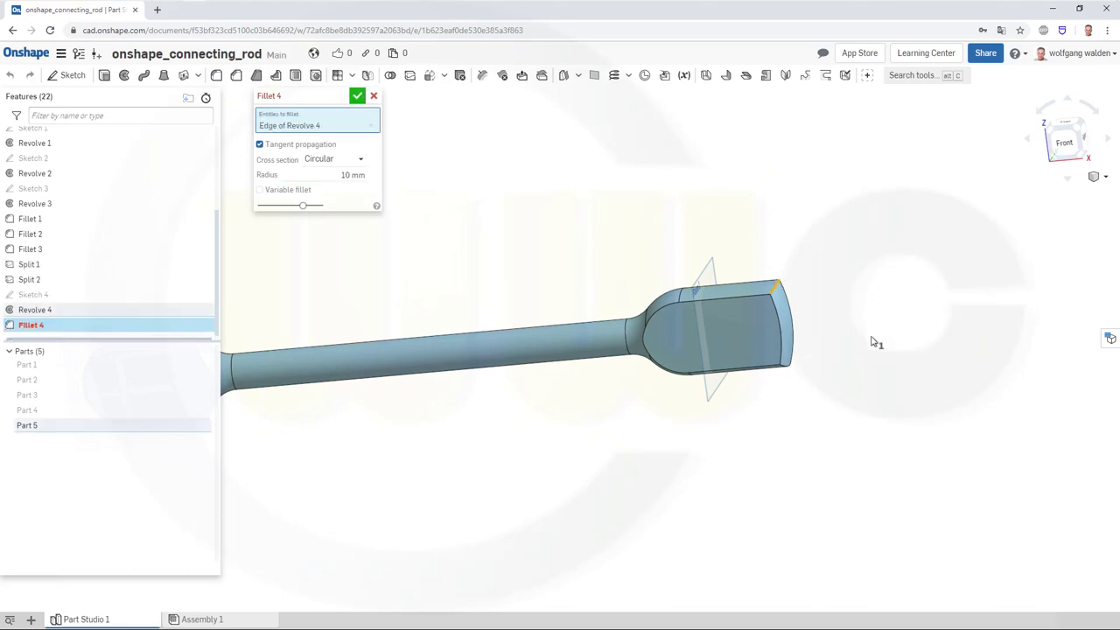
pyautogui.click(786, 371)
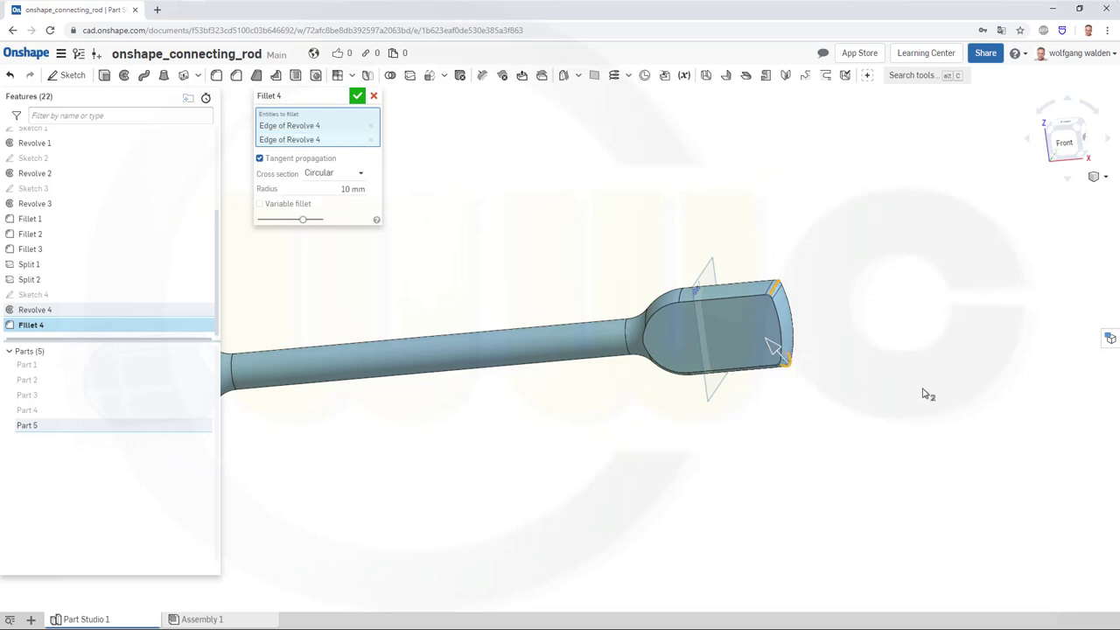
pyautogui.click(358, 97)
# Hide Plane 2 and Plane 3 around the opposite rod head.
pyautogui.moveTo(747, 316); pyautogui.dragTo(560, 347, button='right')
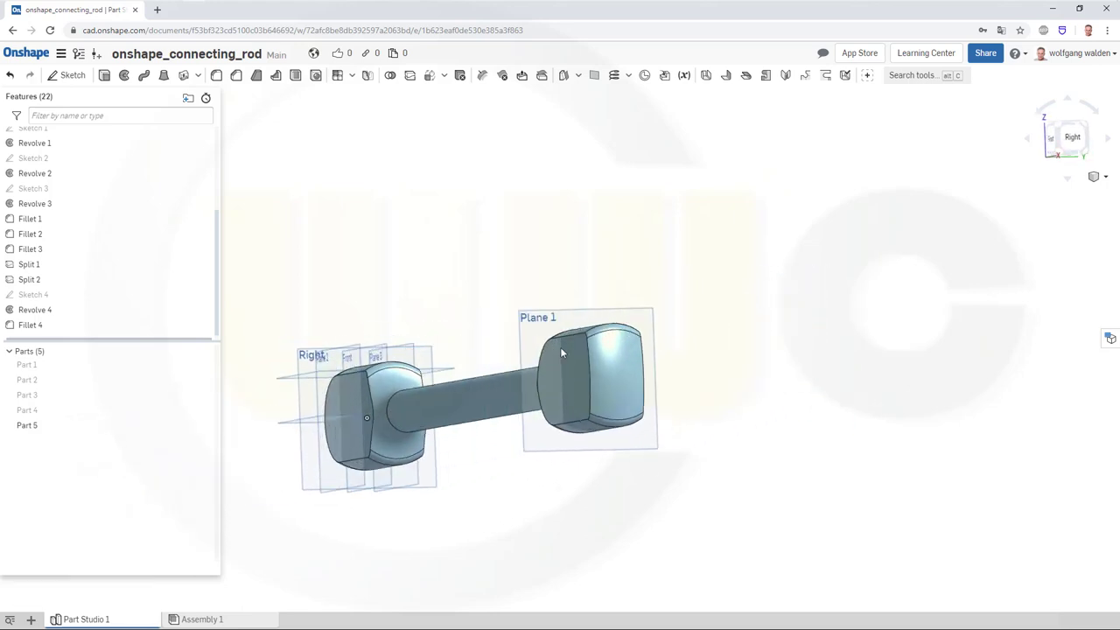
pyautogui.scroll(5, 597, 369)
pyautogui.scroll(-5, 560, 333)
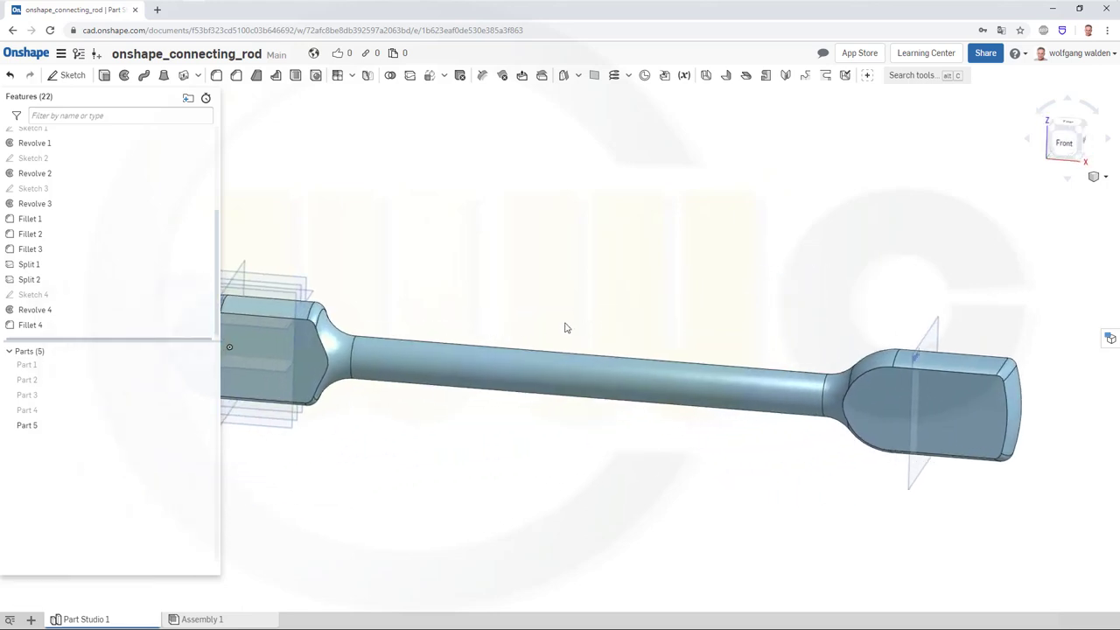
pyautogui.moveTo(562, 388); pyautogui.dragTo(552, 411, button='right')
pyautogui.rightClick(407, 398)
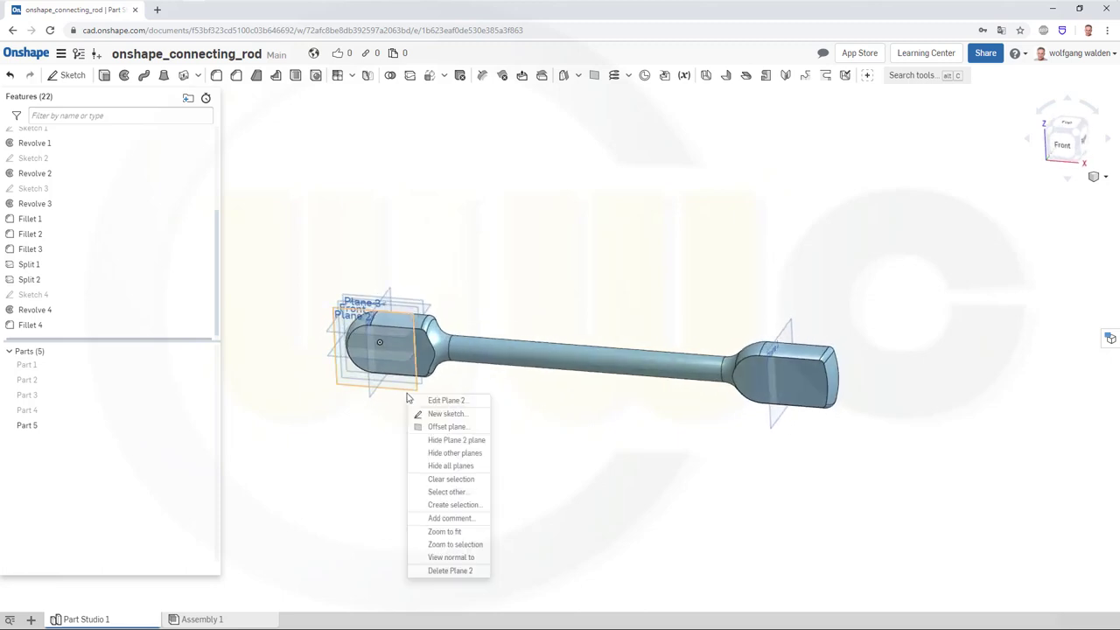
pyautogui.click(455, 440)
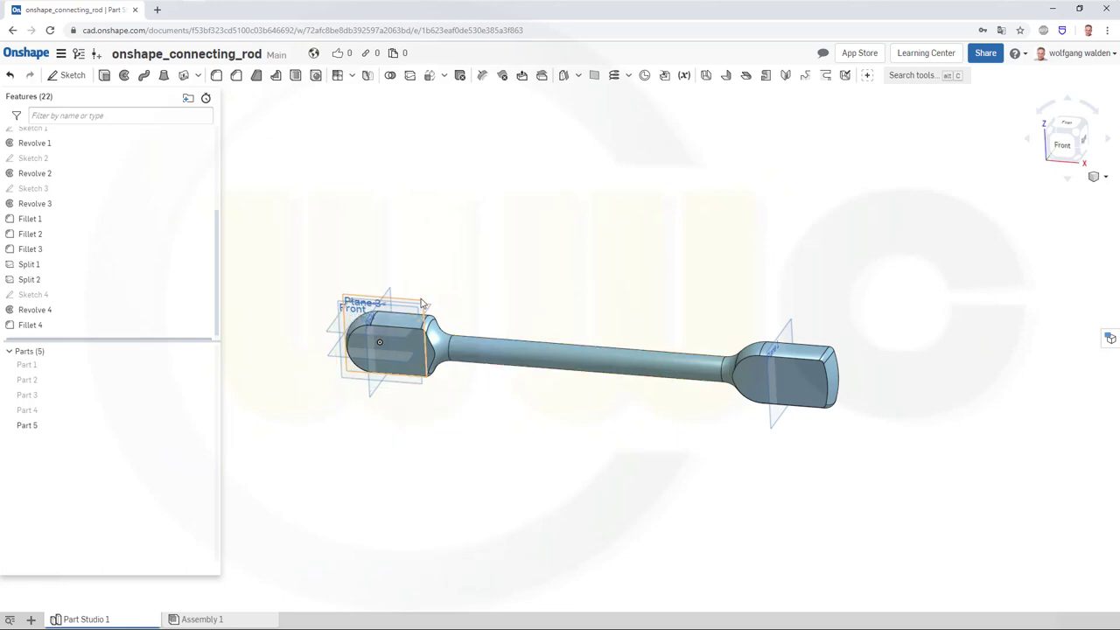
pyautogui.rightClick(421, 303)
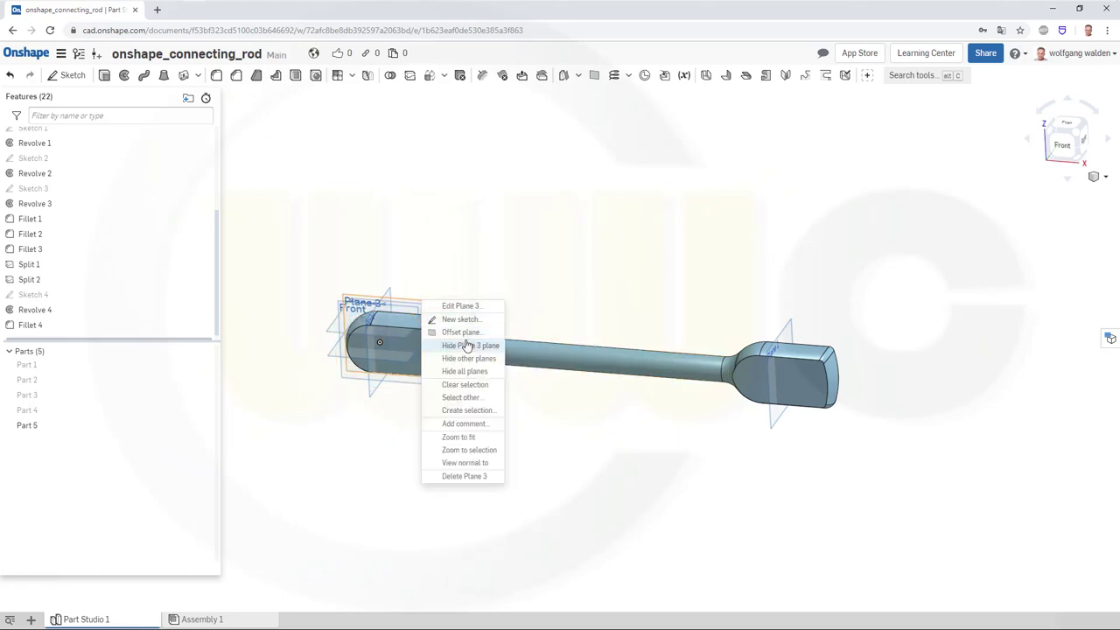
pyautogui.click(466, 343)
# Rename Part 5 to "rod" and hide that part.
pyautogui.moveTo(514, 278); pyautogui.dragTo(532, 368, button='right')
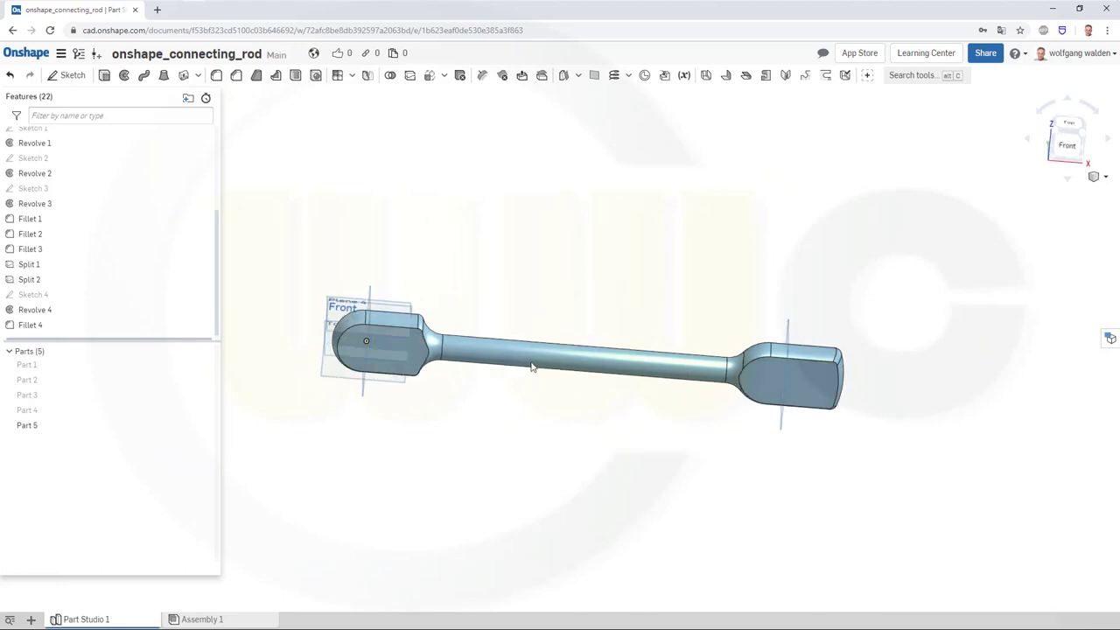
pyautogui.rightClick(58, 427)
pyautogui.click(79, 434)
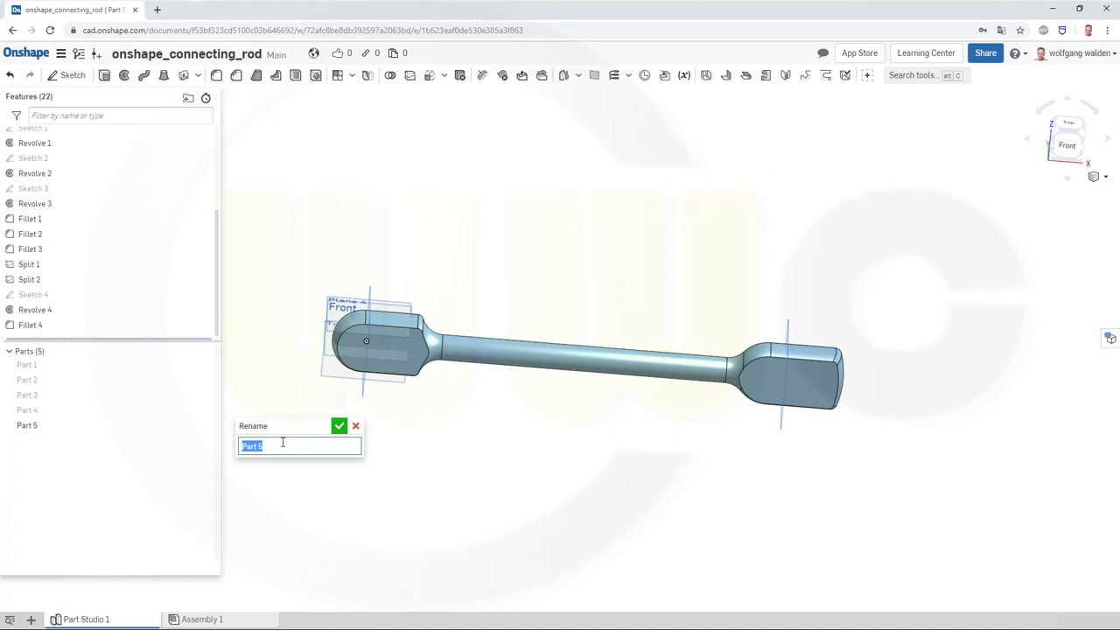
pyautogui.write('rod')
pyautogui.press('Return')
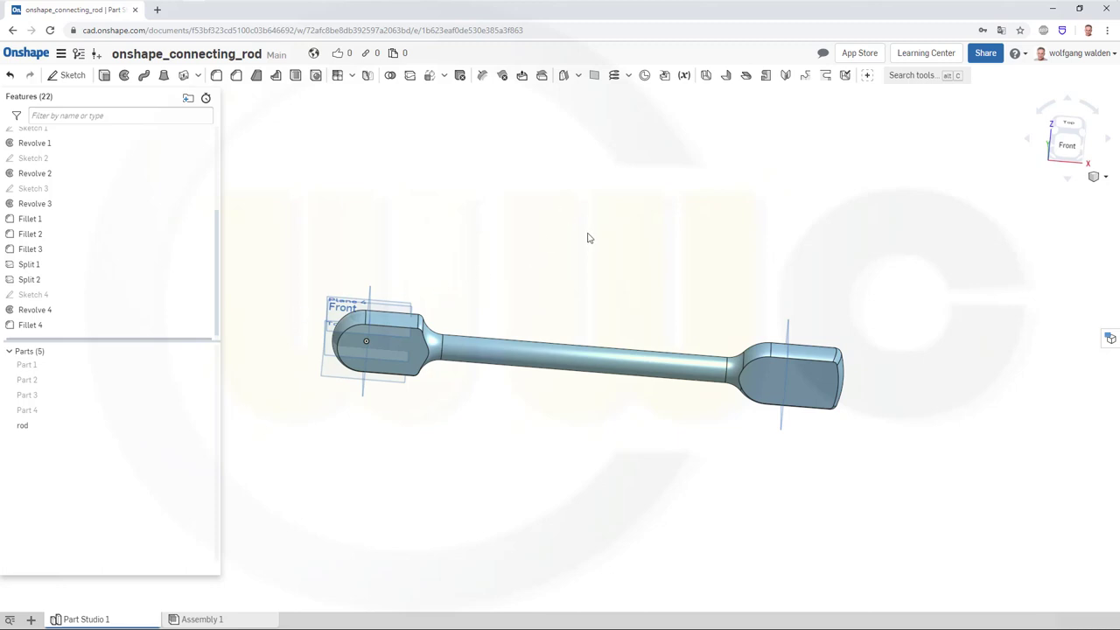
pyautogui.scroll(1, 300, 384)
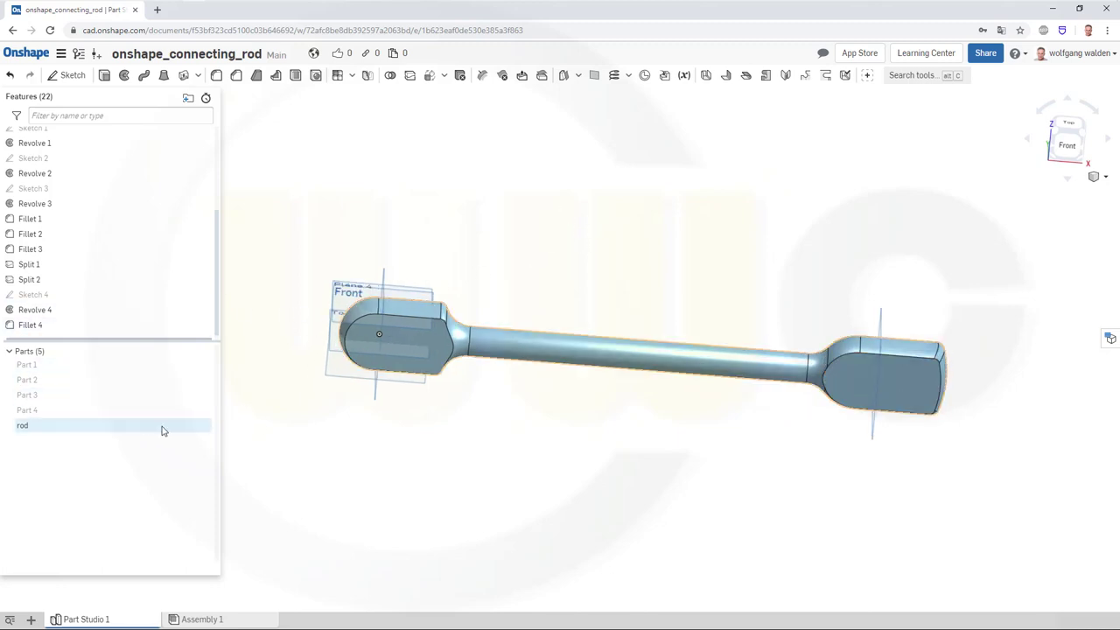
pyautogui.click(204, 427)
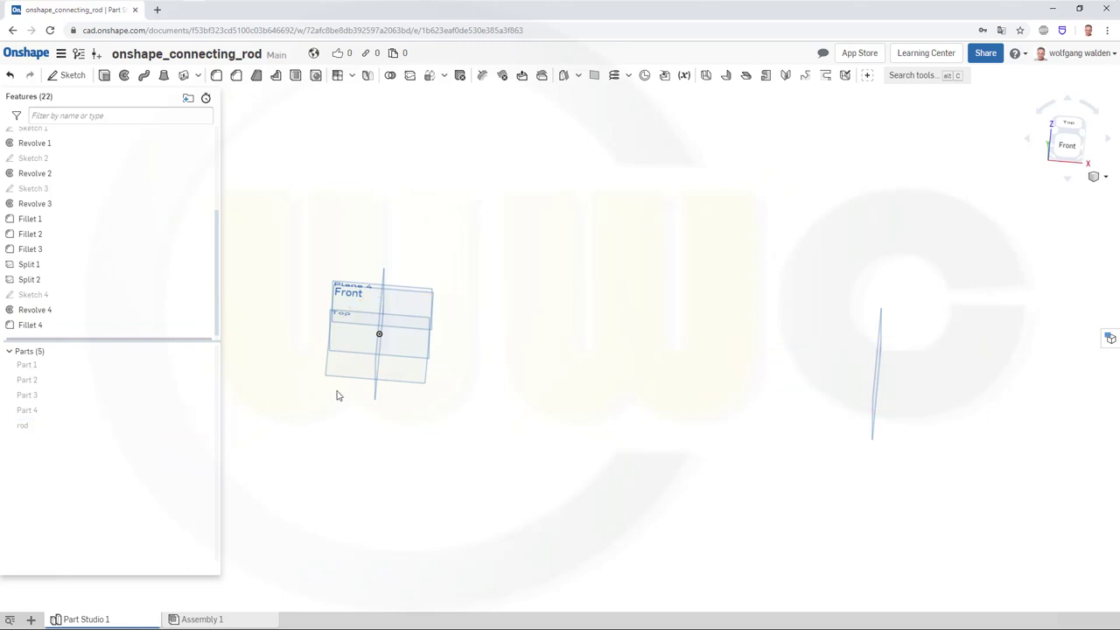
# Start a sketch on the Front plane and draw a 70 mm diameter circle centred on the origin.
pyautogui.click(77, 77)
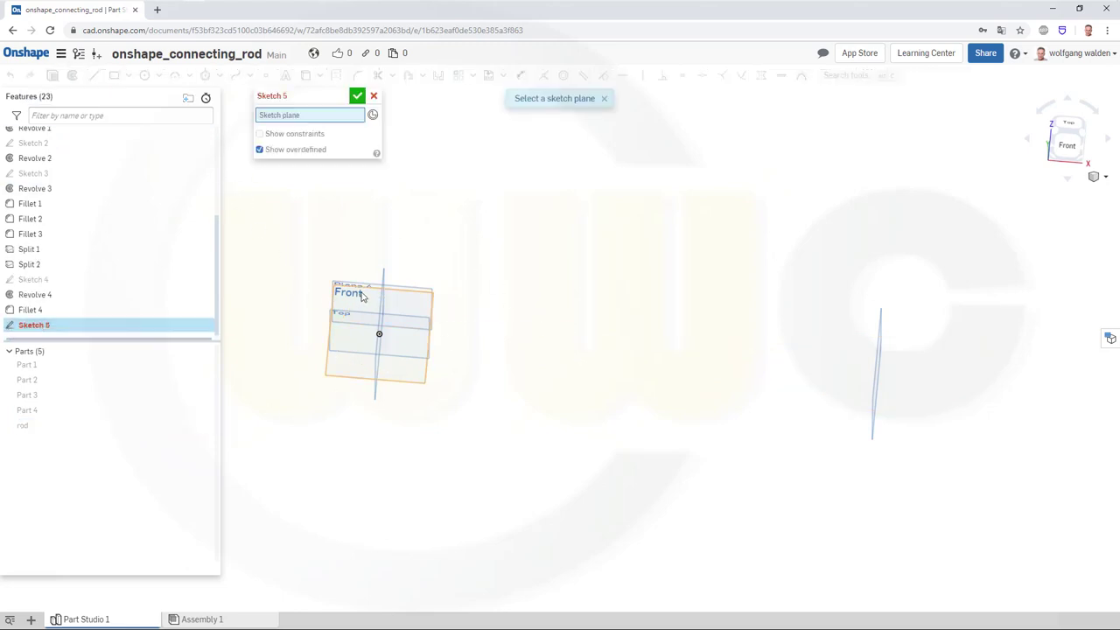
pyautogui.click(363, 297)
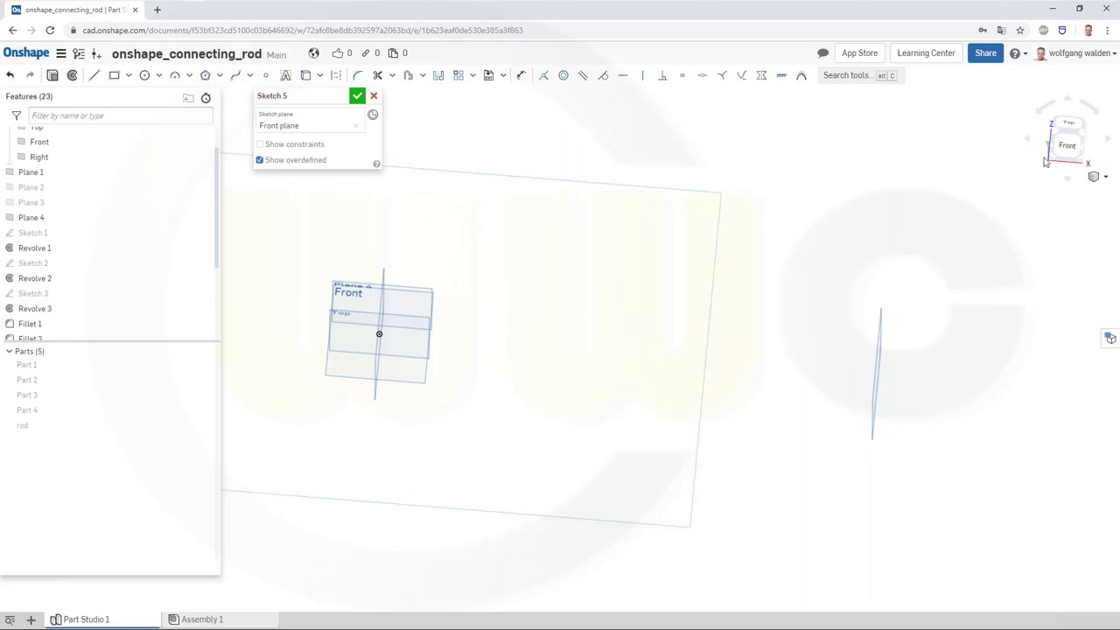
pyautogui.click(1066, 146)
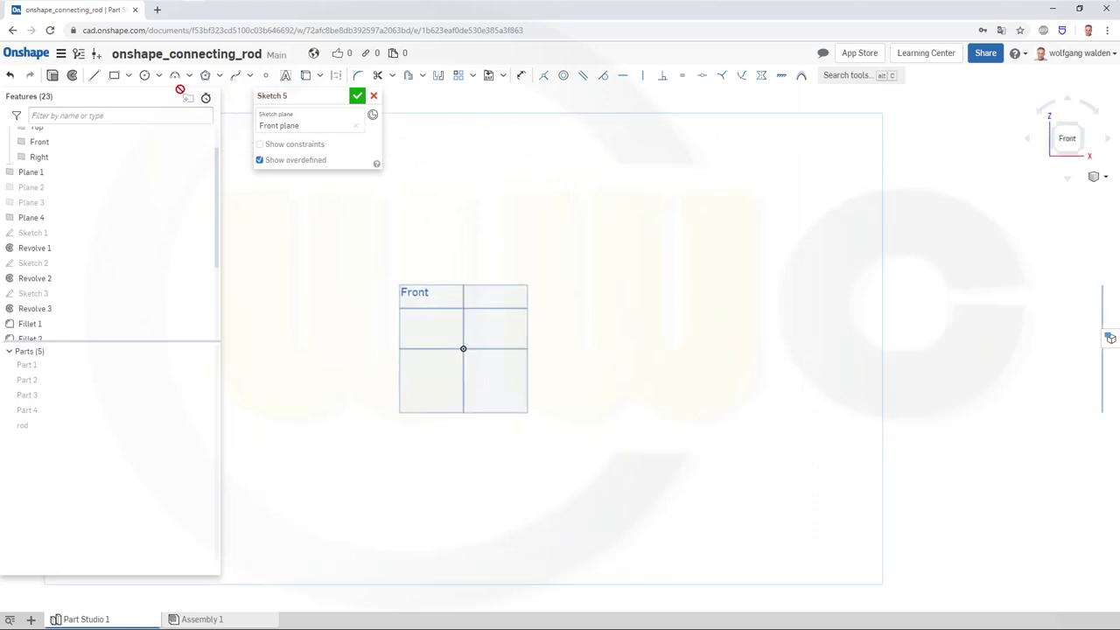
pyautogui.click(144, 76)
pyautogui.click(463, 348)
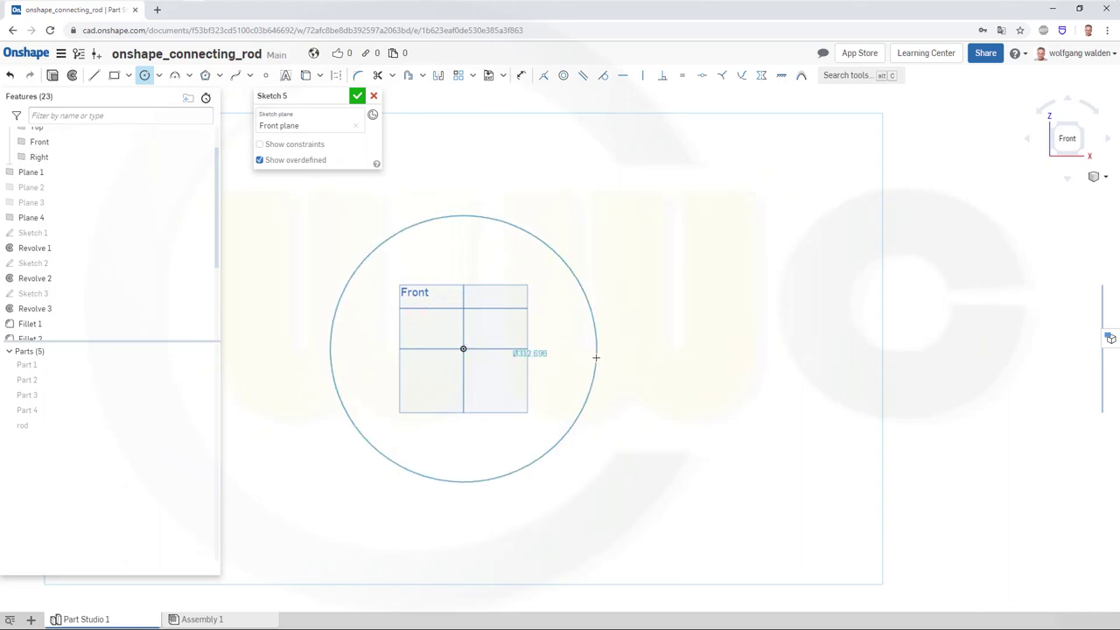
pyautogui.click(596, 357)
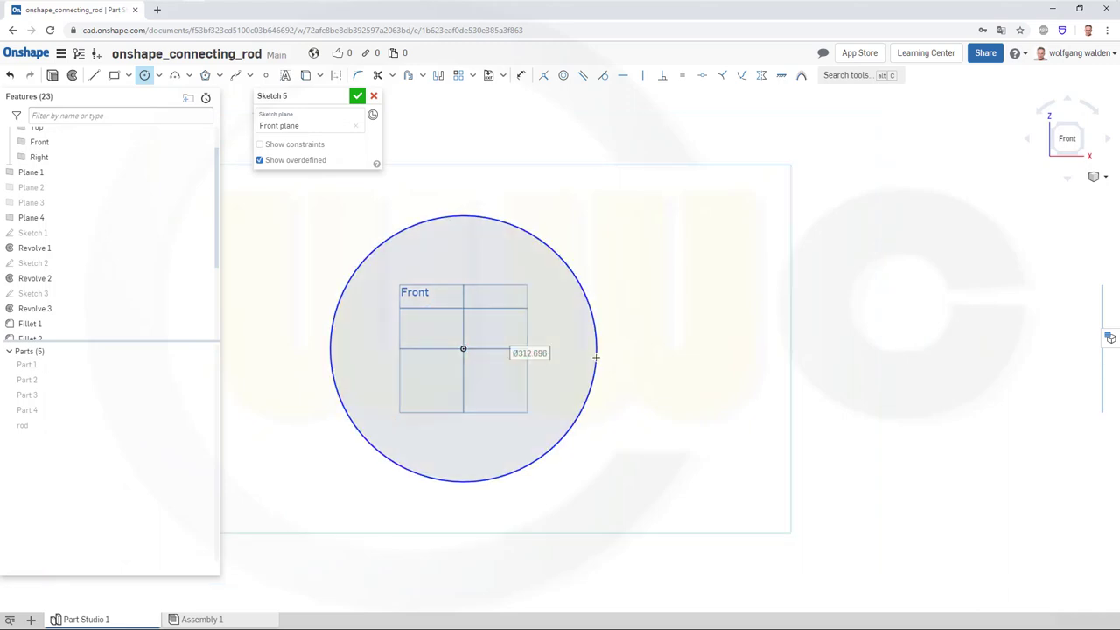
pyautogui.write('70')
pyautogui.press('Return')
# Draw a corner rectangle about 98 by 57 mm, overlapping the circle's right half with its left side on the vertical centre line.
pyautogui.click(113, 75)
pyautogui.scroll(1, 563, 358)
pyautogui.scroll(1, 563, 358)
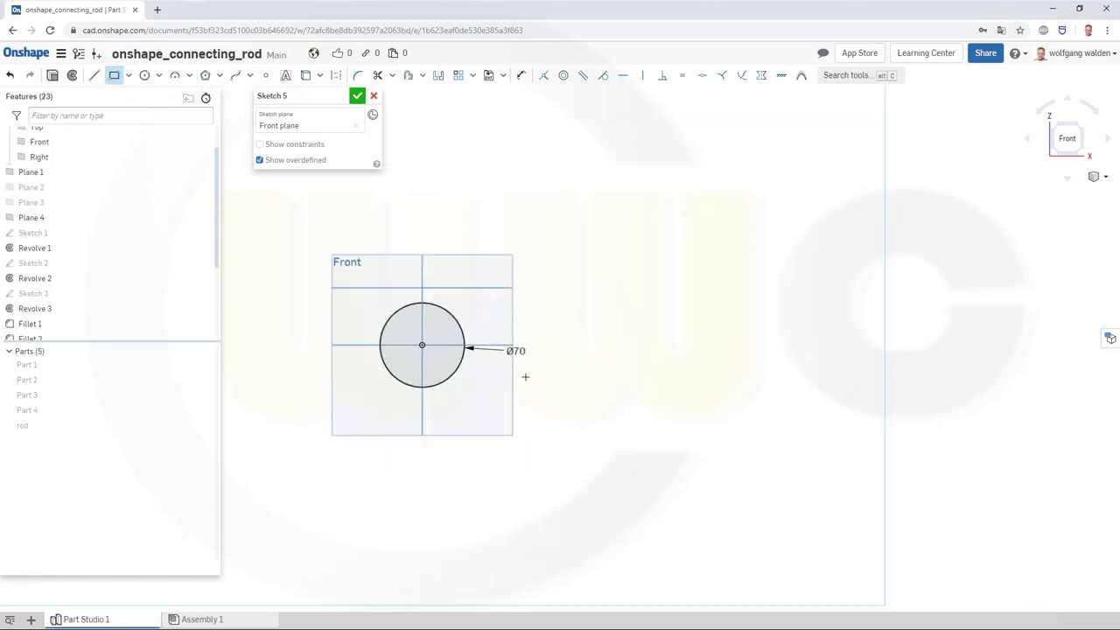
pyautogui.scroll(1, 501, 396)
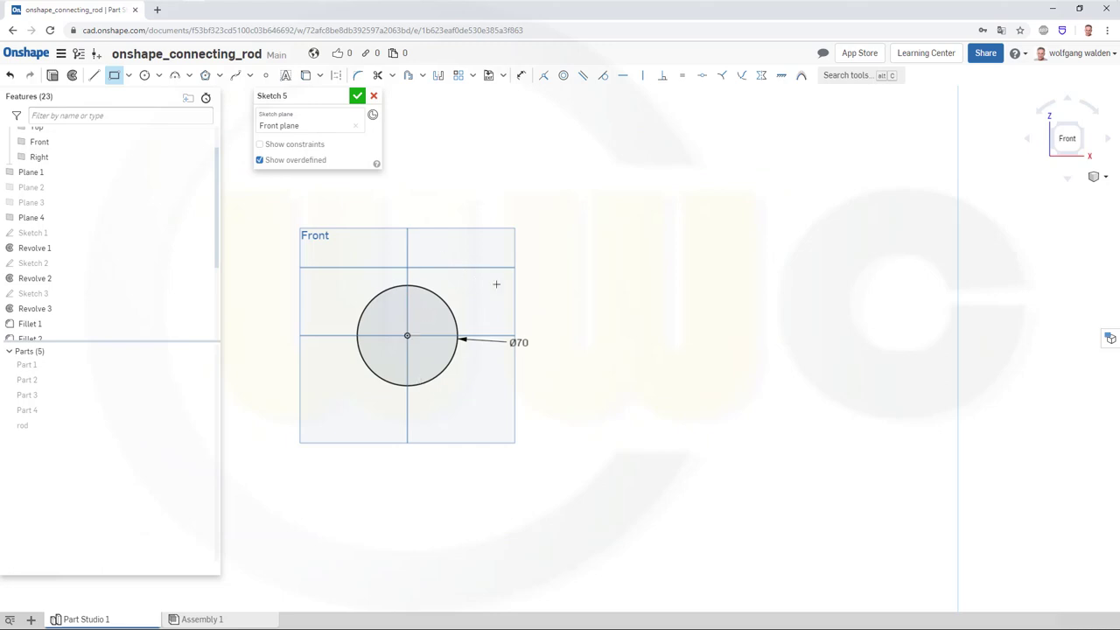
pyautogui.click(548, 290)
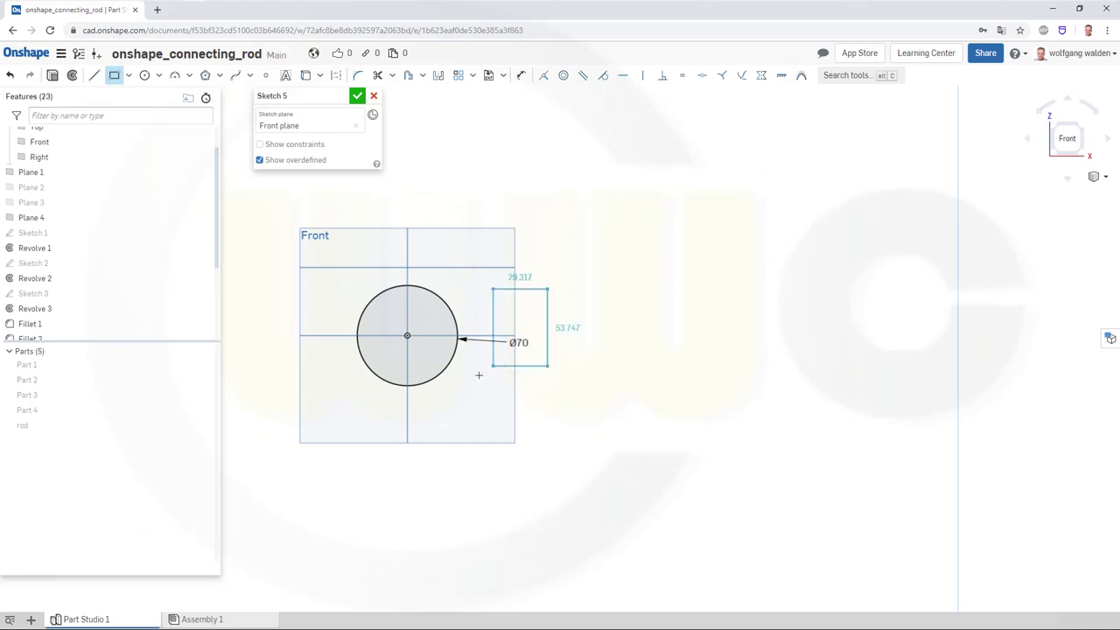
pyautogui.click(407, 370)
pyautogui.press('Escape')
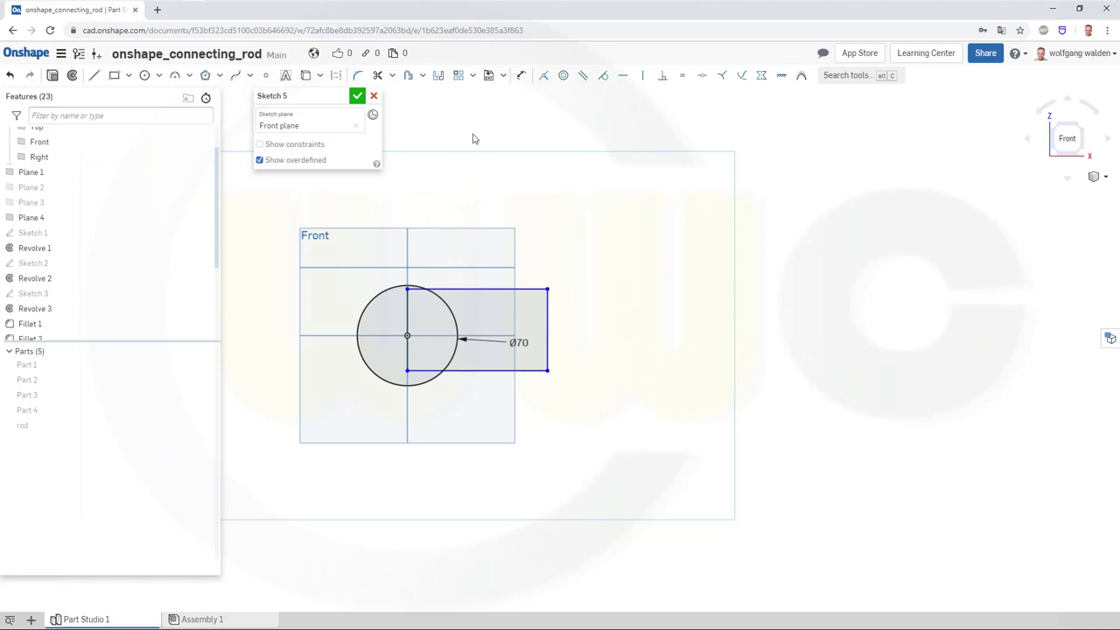
# Dimension the rectangle 55 mm wide and 54 mm high.
pyautogui.click(521, 76)
pyautogui.click(410, 307)
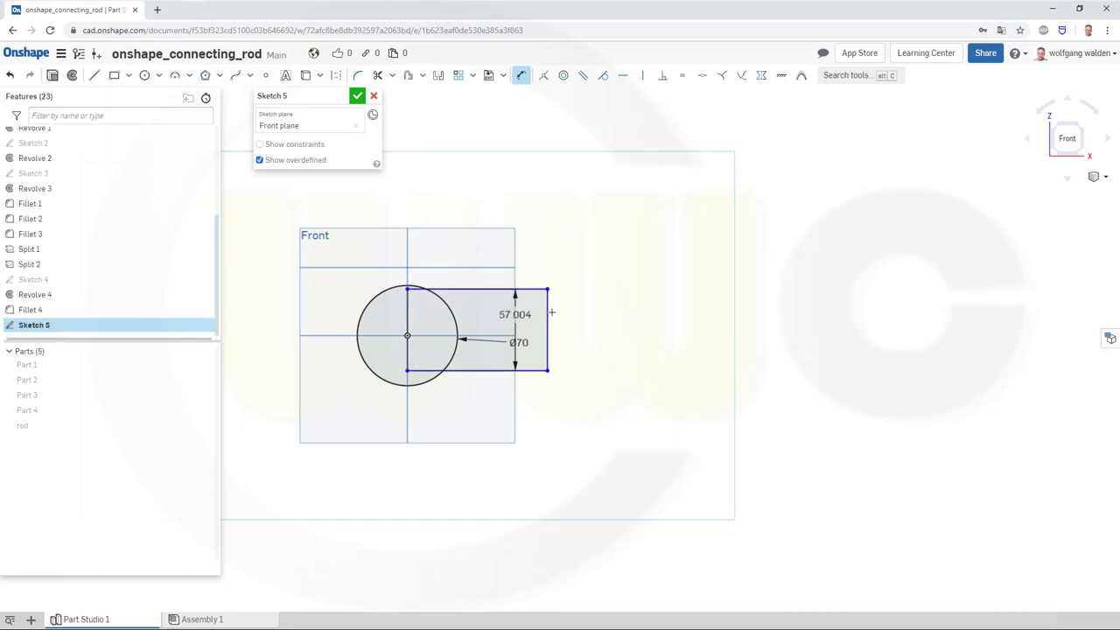
pyautogui.click(546, 312)
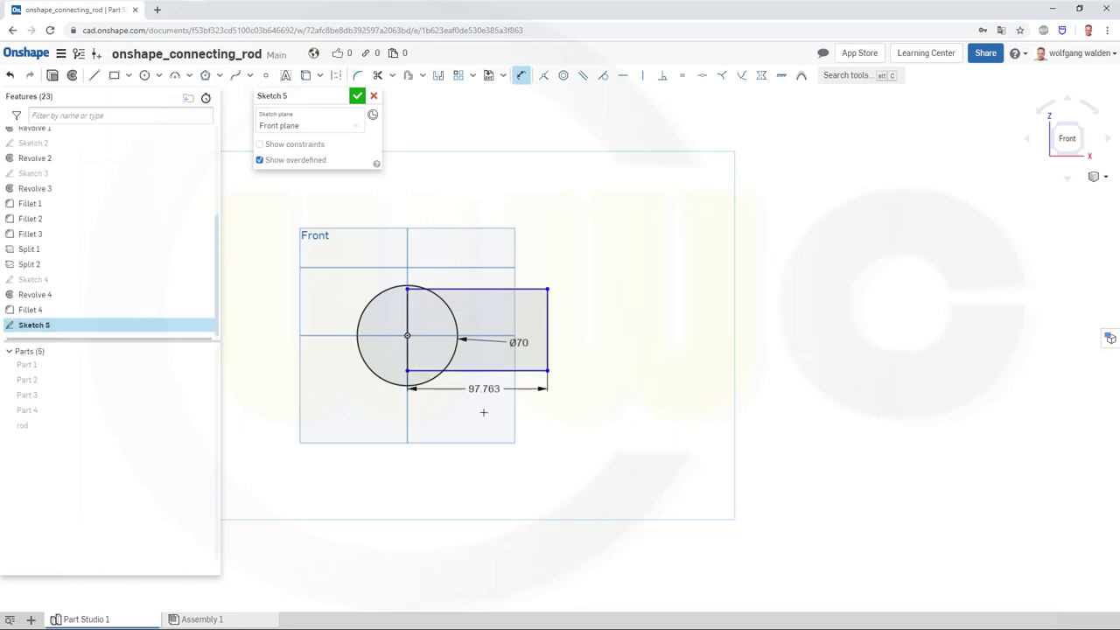
pyautogui.click(486, 432)
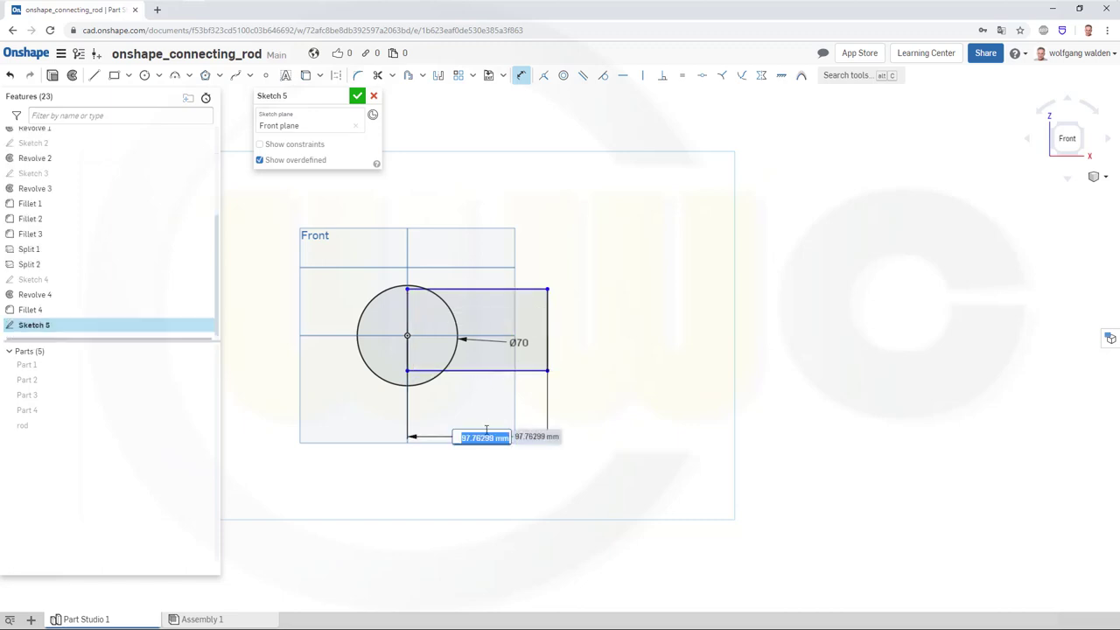
pyautogui.write('55')
pyautogui.press('Return')
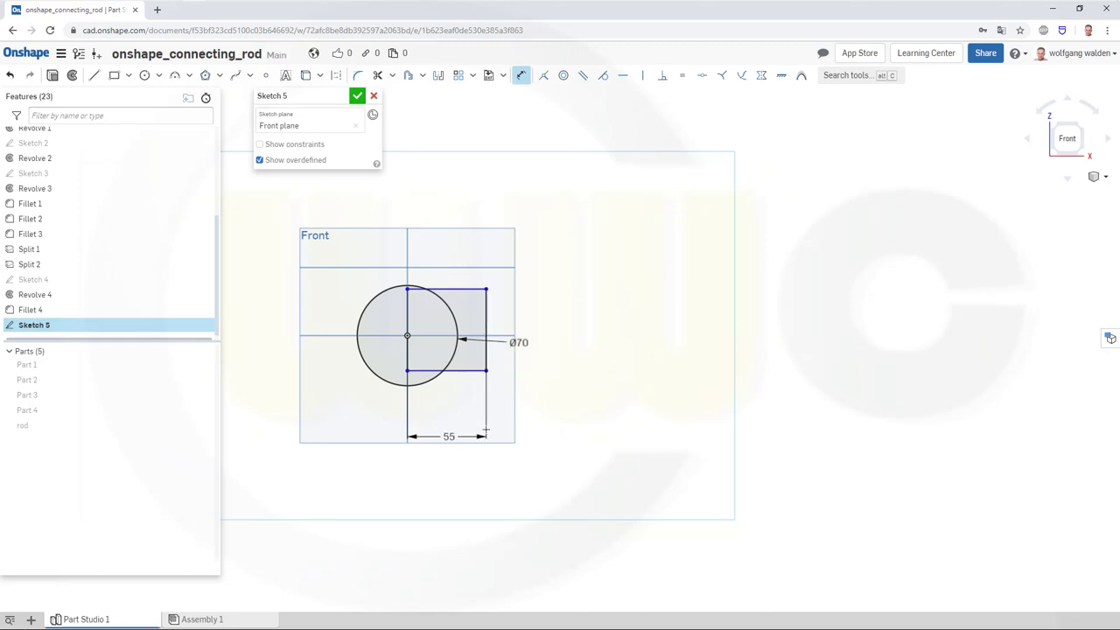
pyautogui.click(455, 289)
pyautogui.click(503, 366)
pyautogui.click(558, 348)
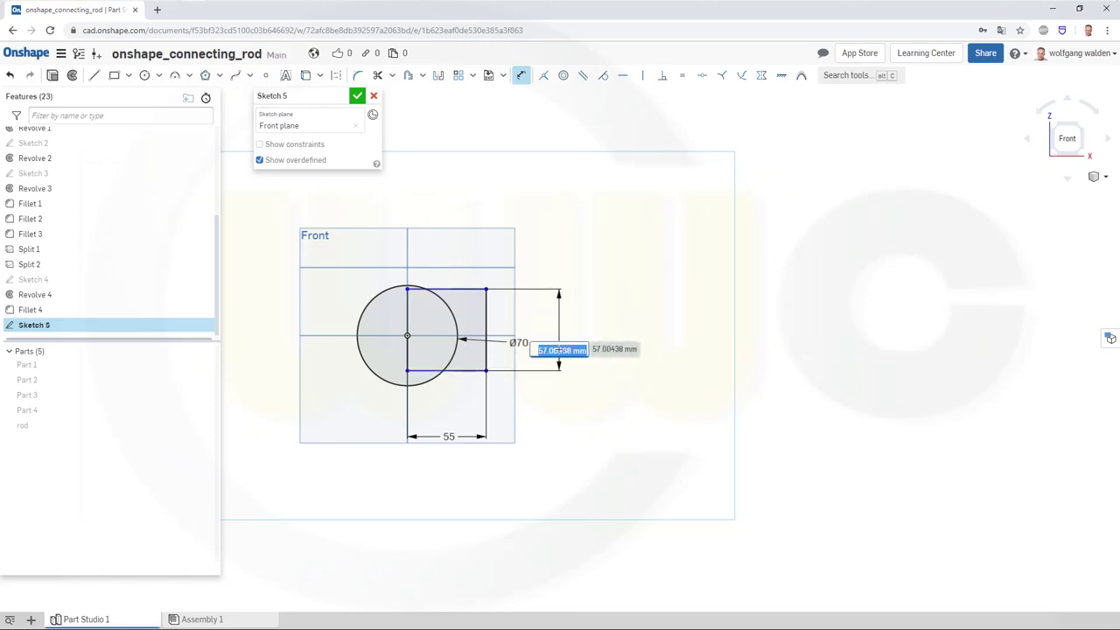
pyautogui.write('54')
pyautogui.press('Return')
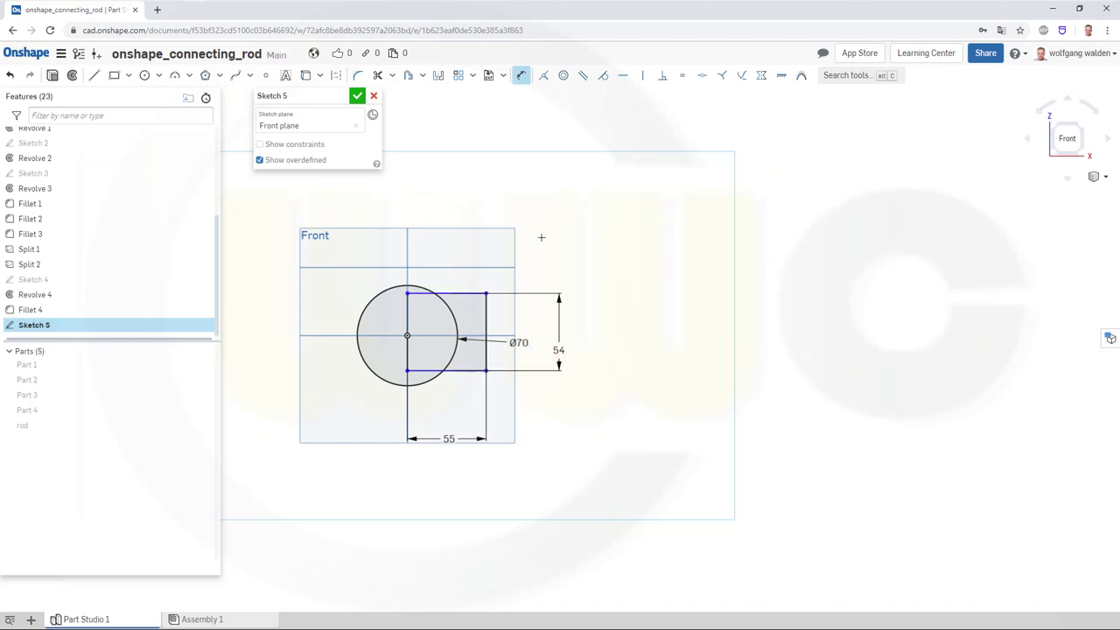
pyautogui.press('Escape')
# Constrain the rectangle's upper and lower edges symmetric about the Top plane.
pyautogui.click(762, 77)
pyautogui.click(450, 293)
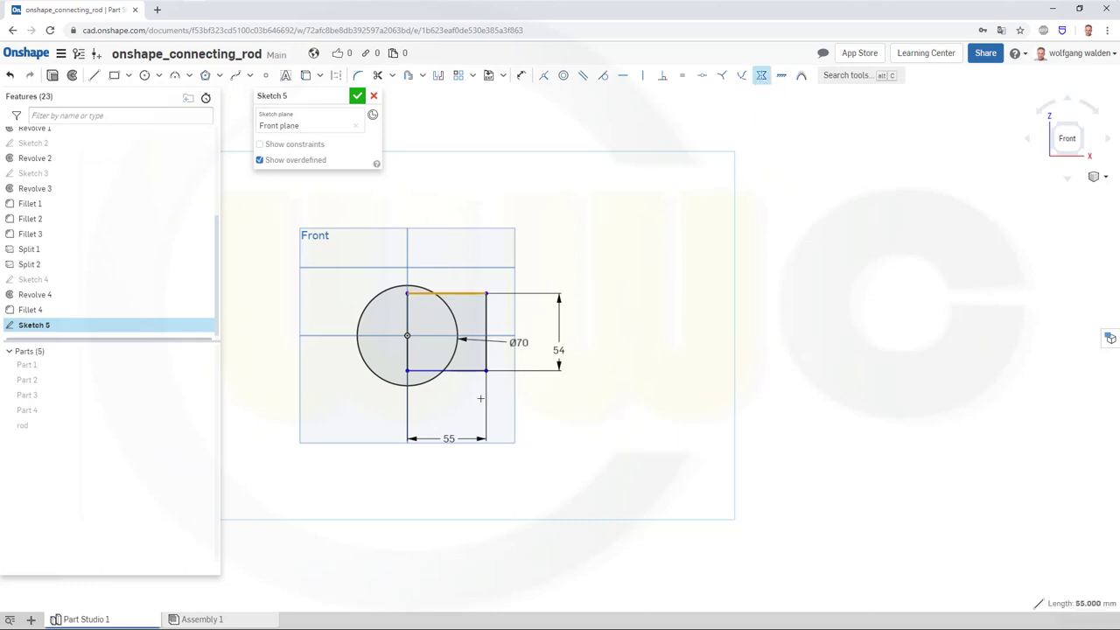
pyautogui.click(438, 370)
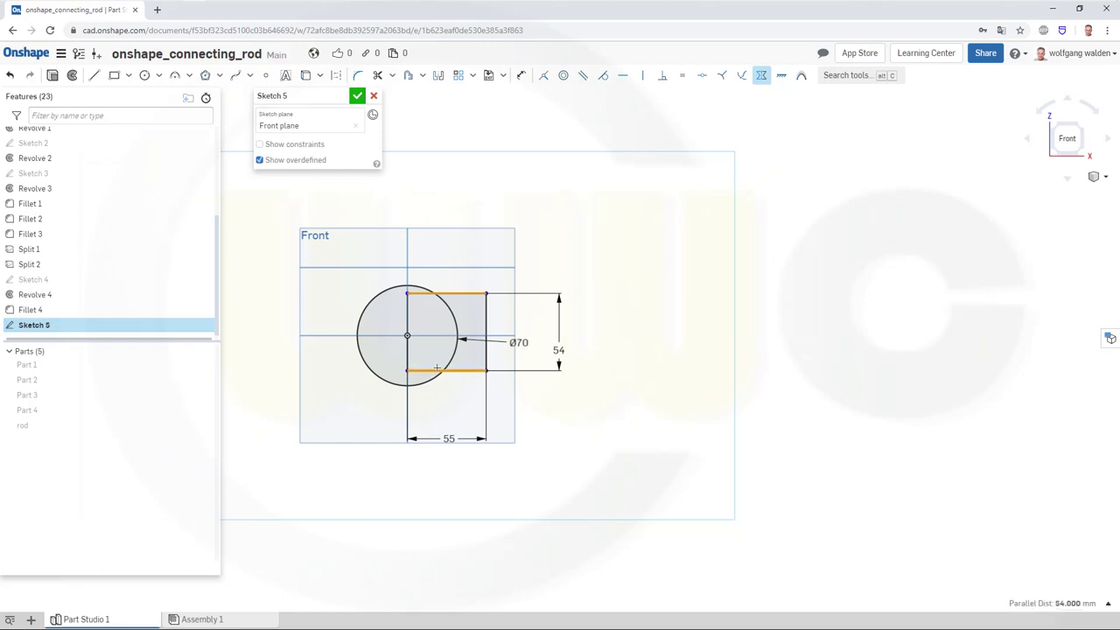
pyautogui.click(325, 336)
pyautogui.press('y')
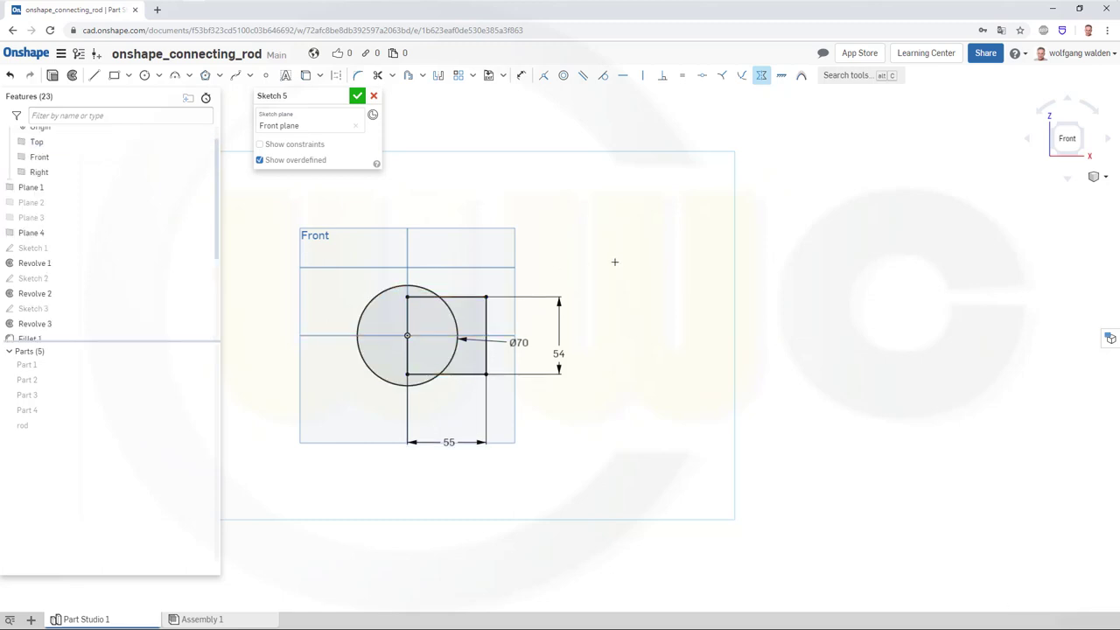
pyautogui.press('Escape')
# Trim the rectangle's lines inside the circle and the arc inside the rectangle, leaving one keyhole-shaped outline.
pyautogui.click(378, 75)
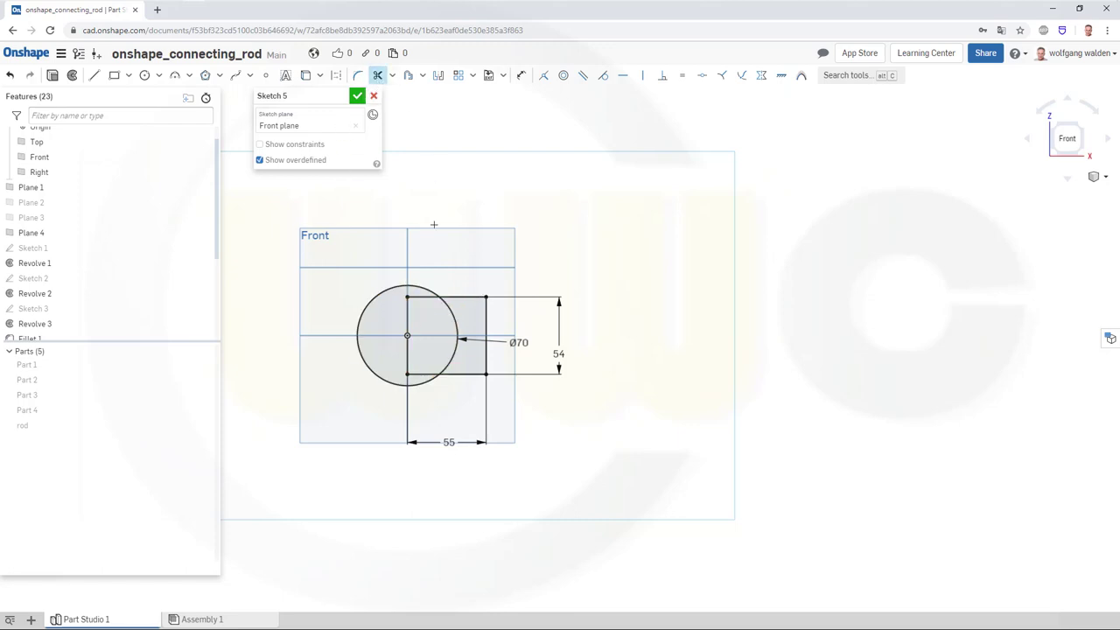
pyautogui.click(418, 297)
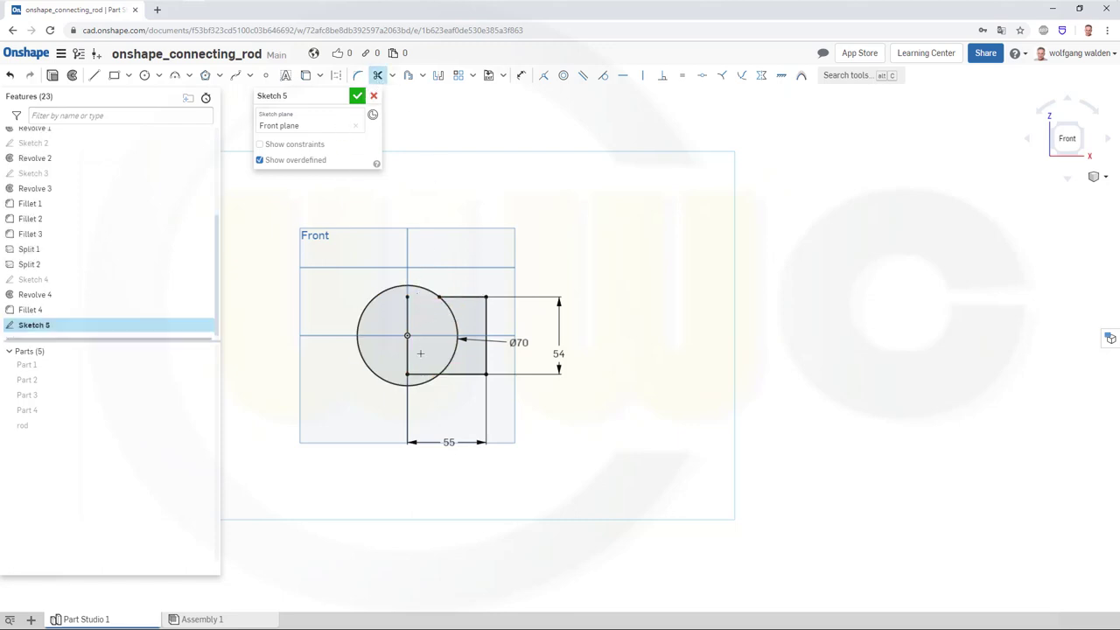
pyautogui.click(420, 374)
pyautogui.click(406, 352)
pyautogui.click(420, 327)
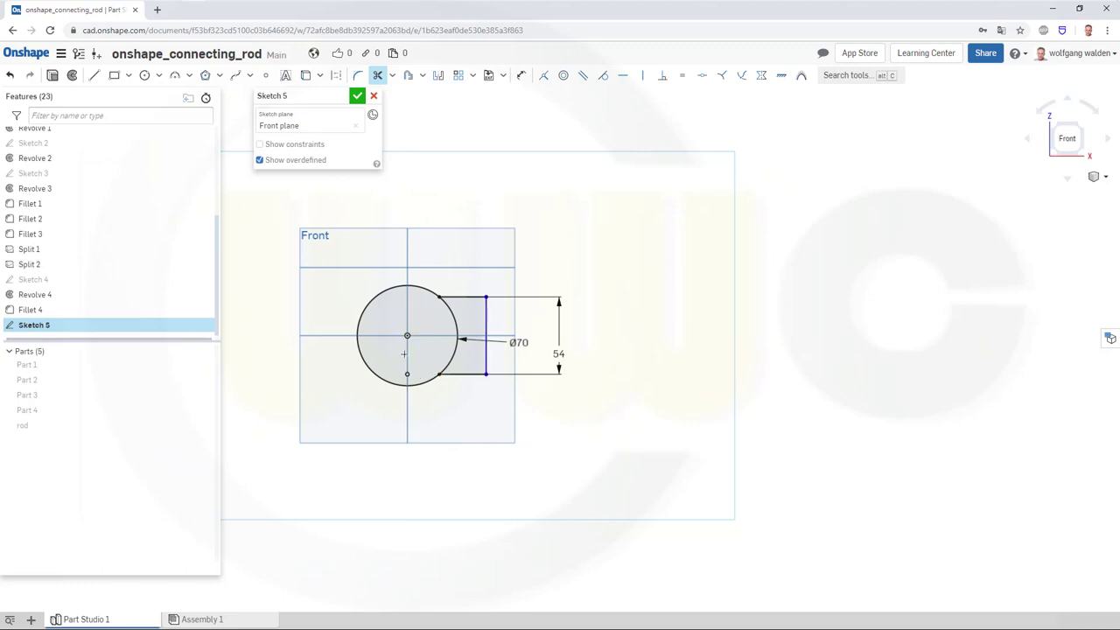
pyautogui.click(454, 355)
# Dimension the keyhole outline's straight right edge 55 mm from the origin and finish the sketch.
pyautogui.click(520, 75)
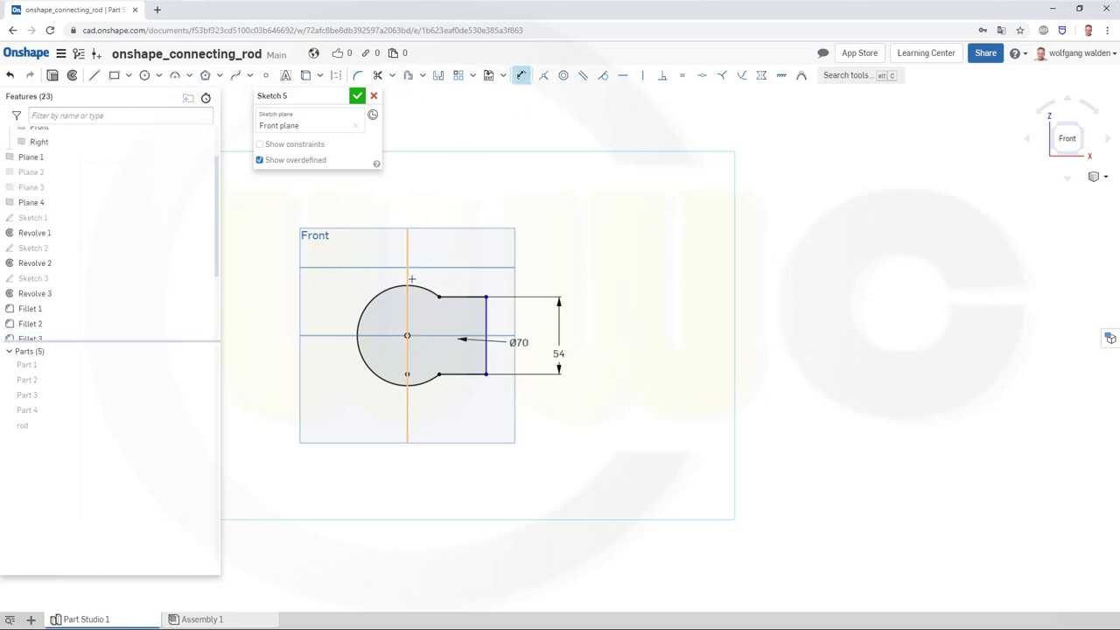
pyautogui.click(488, 327)
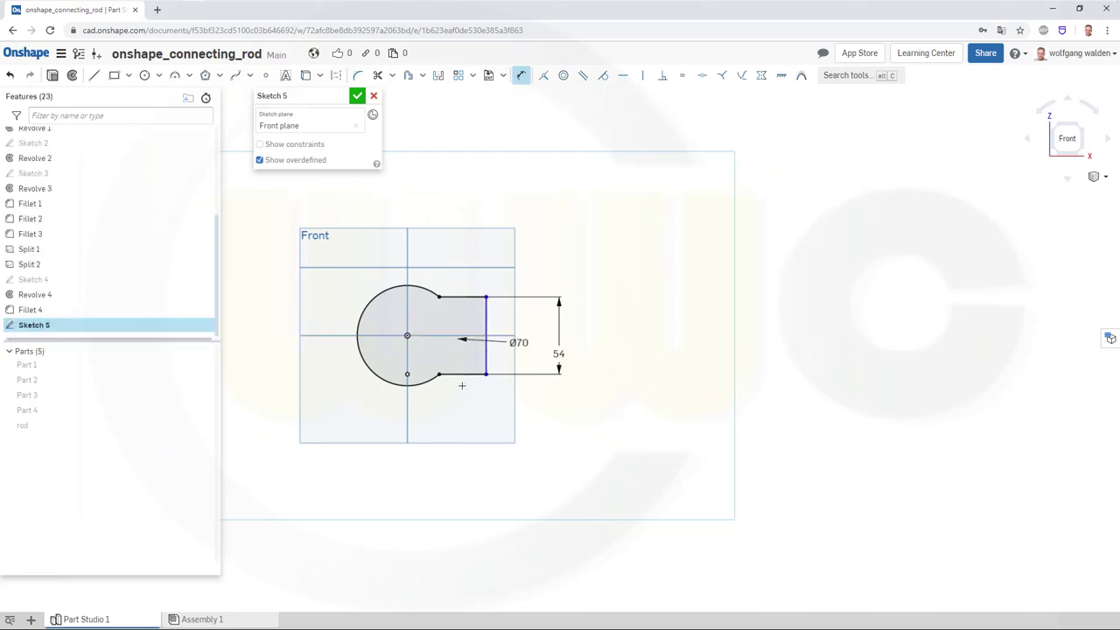
pyautogui.click(460, 467)
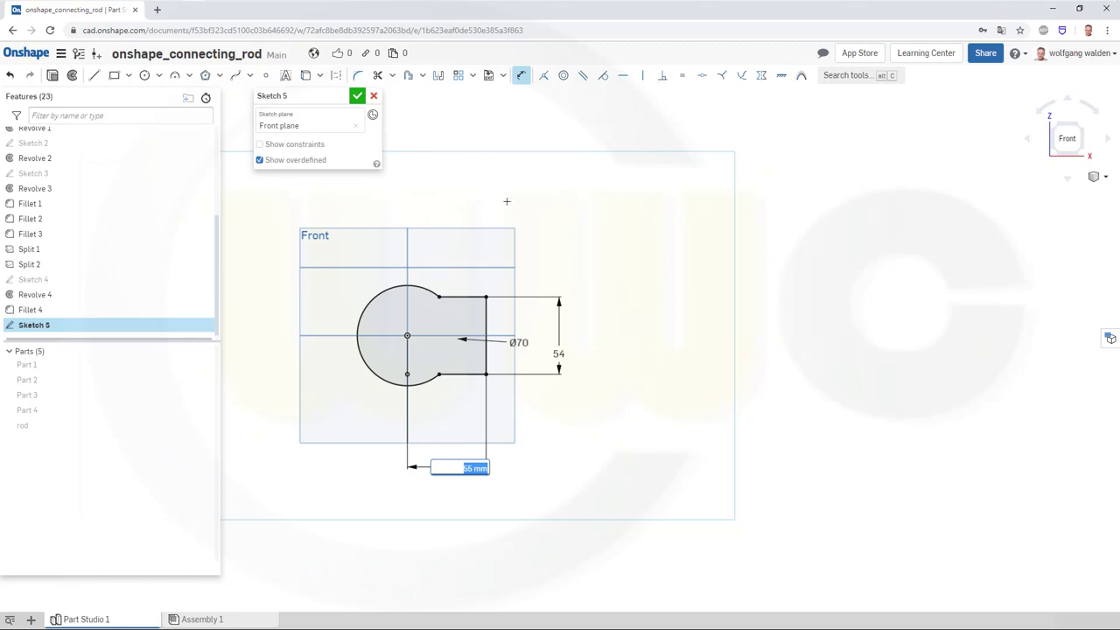
pyautogui.press('Return')
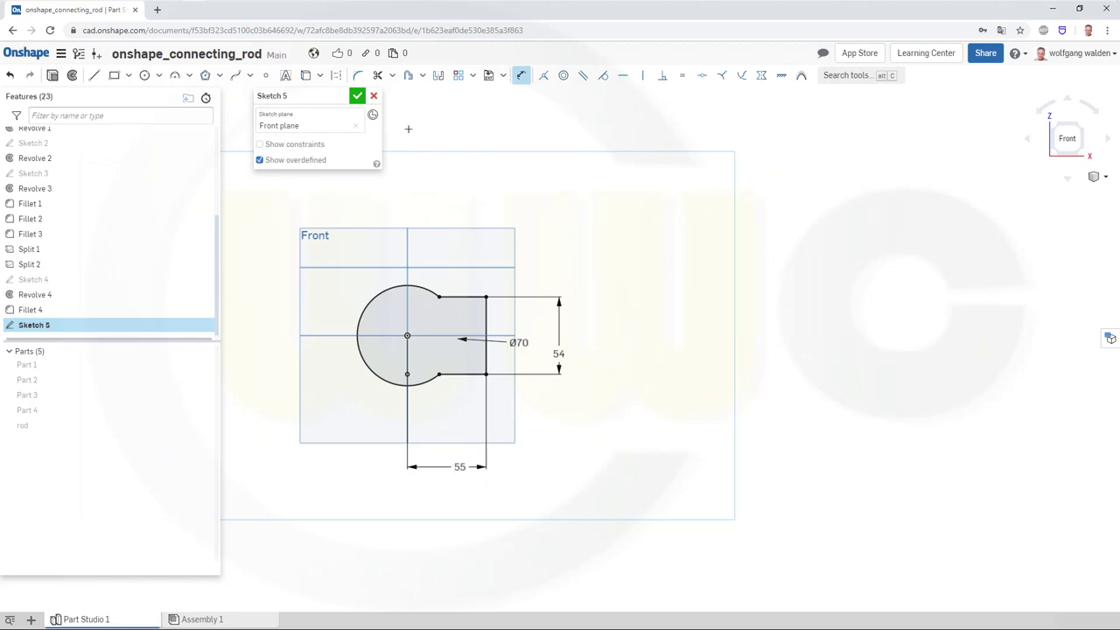
pyautogui.click(358, 97)
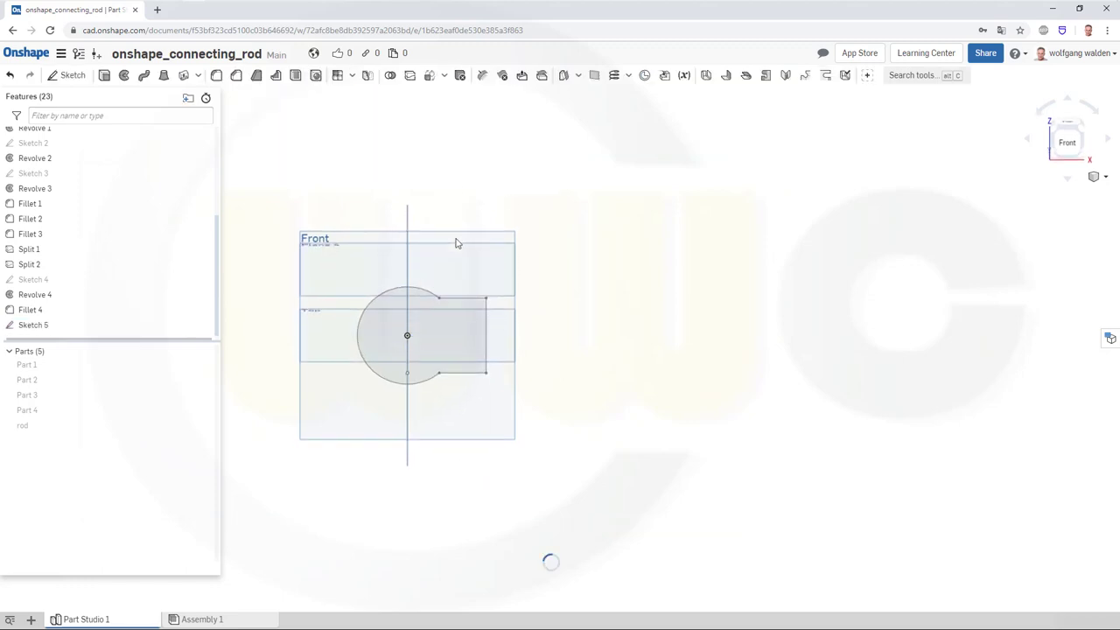
# Extrude the keyhole profile as a new solid, symmetric with a total depth of 70 mm.
pyautogui.click(105, 76)
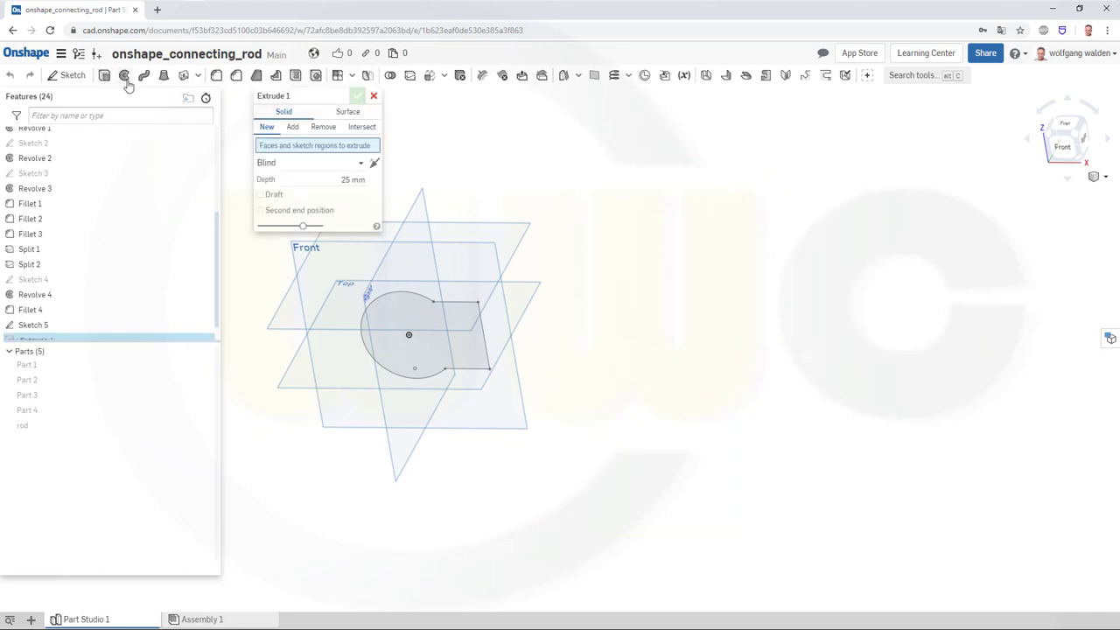
pyautogui.click(358, 162)
pyautogui.click(326, 197)
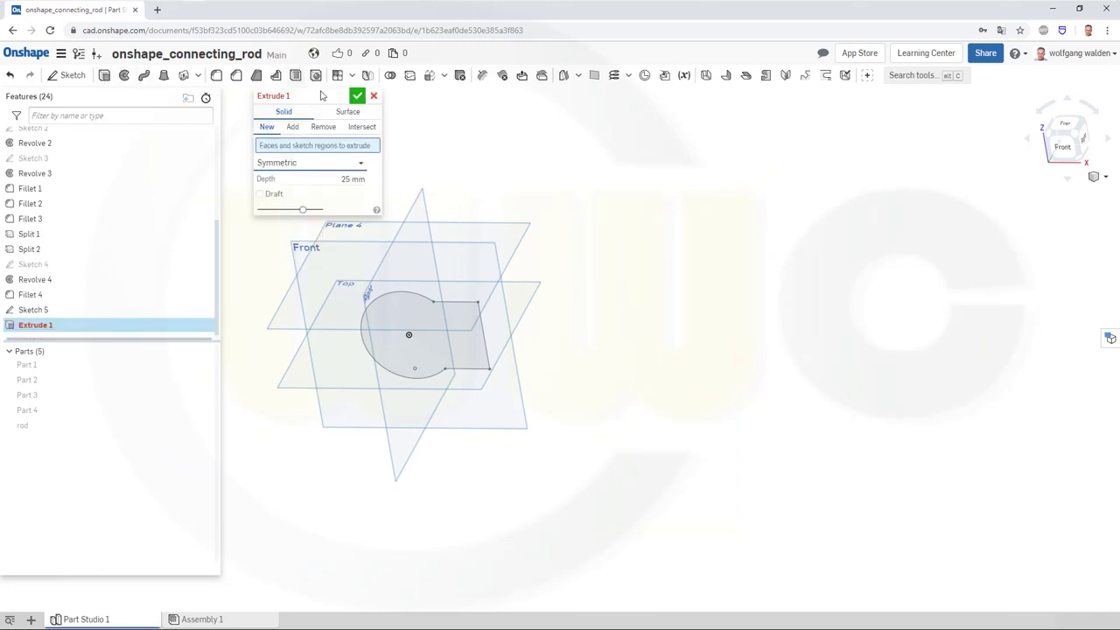
pyautogui.click(404, 303)
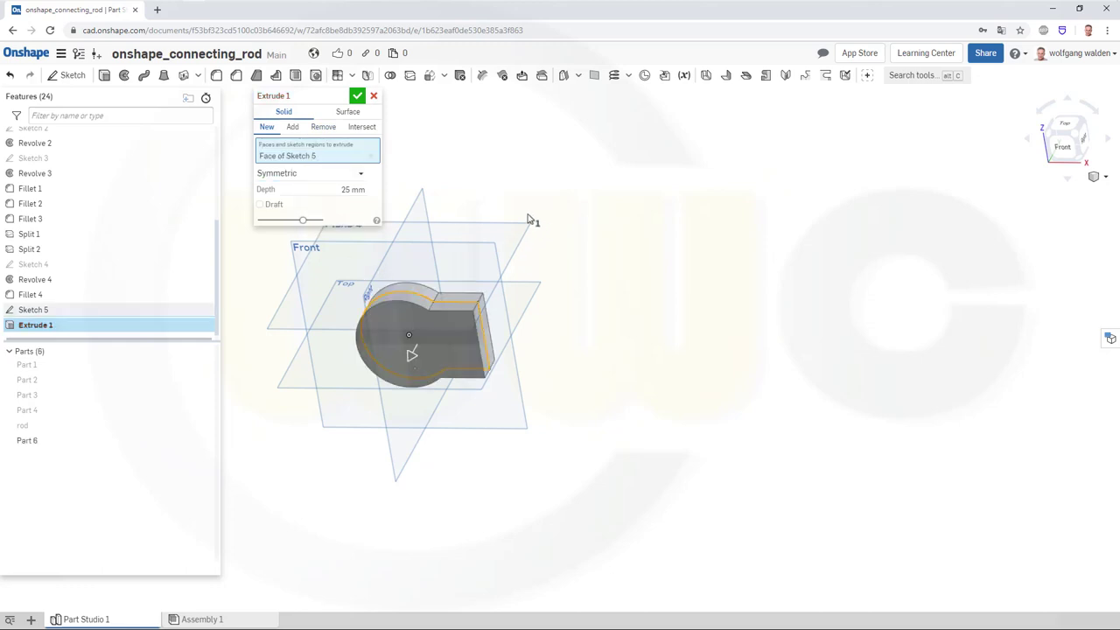
pyautogui.click(331, 188)
pyautogui.write('70')
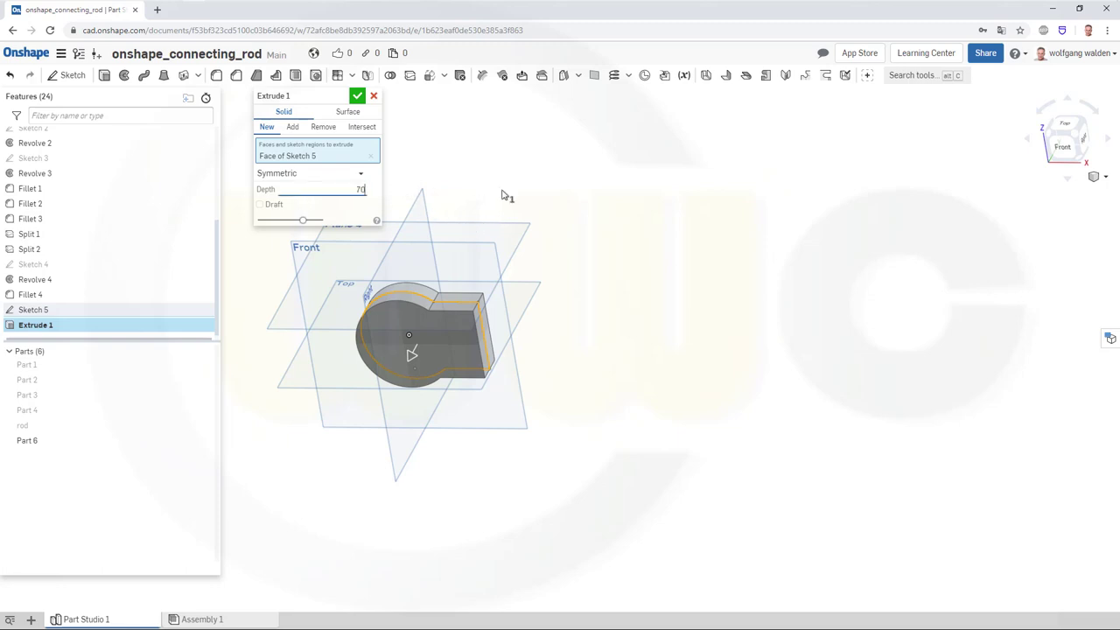
pyautogui.press('Return')
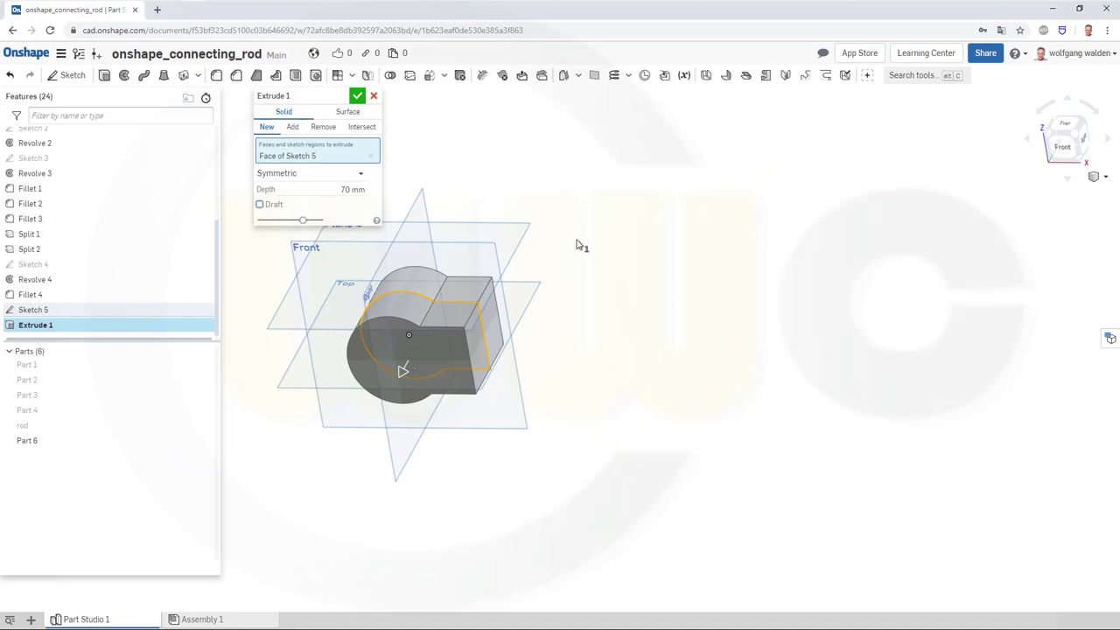
pyautogui.click(357, 97)
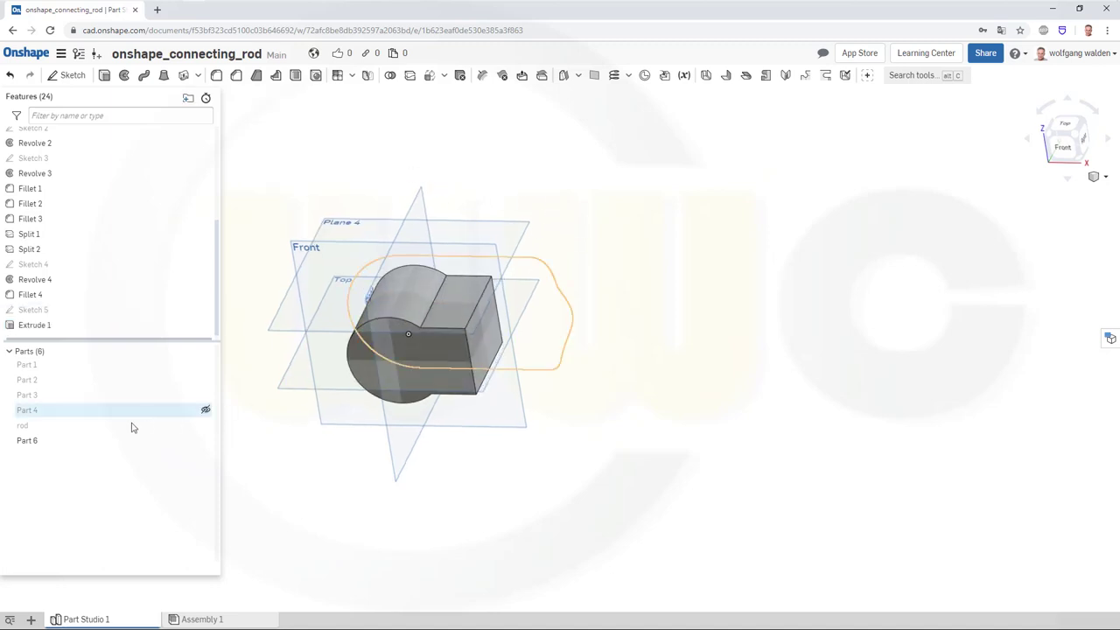
# Start a sketch on the Top plane, viewed straight on, and hide the newly extruded keyhole part.
pyautogui.hotkey('shift', '1')
pyautogui.hotkey('shift', '7')
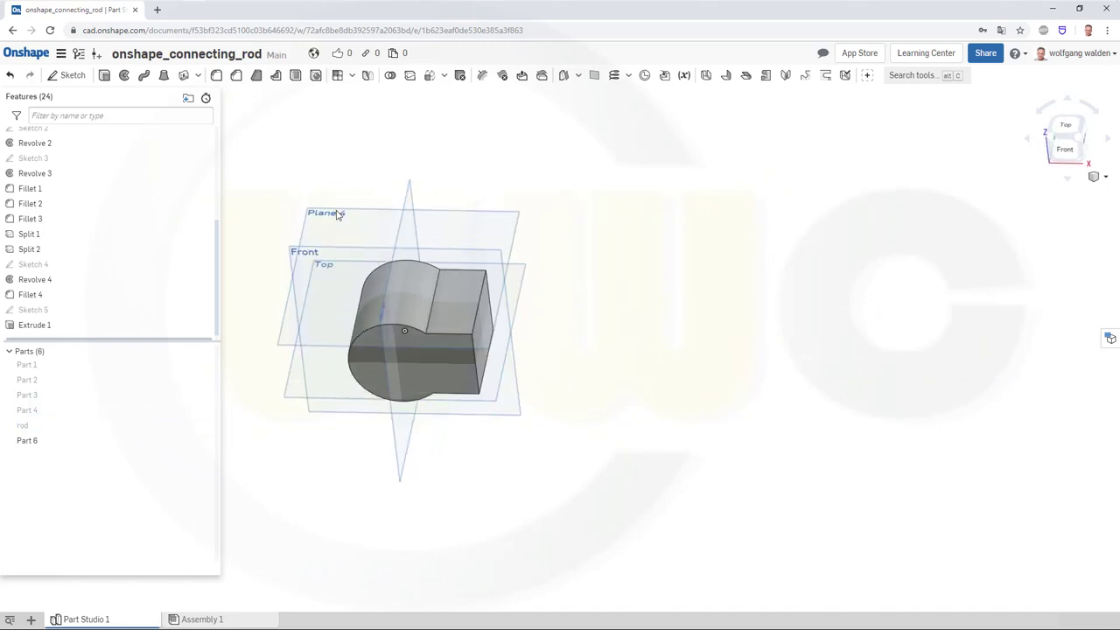
pyautogui.click(66, 77)
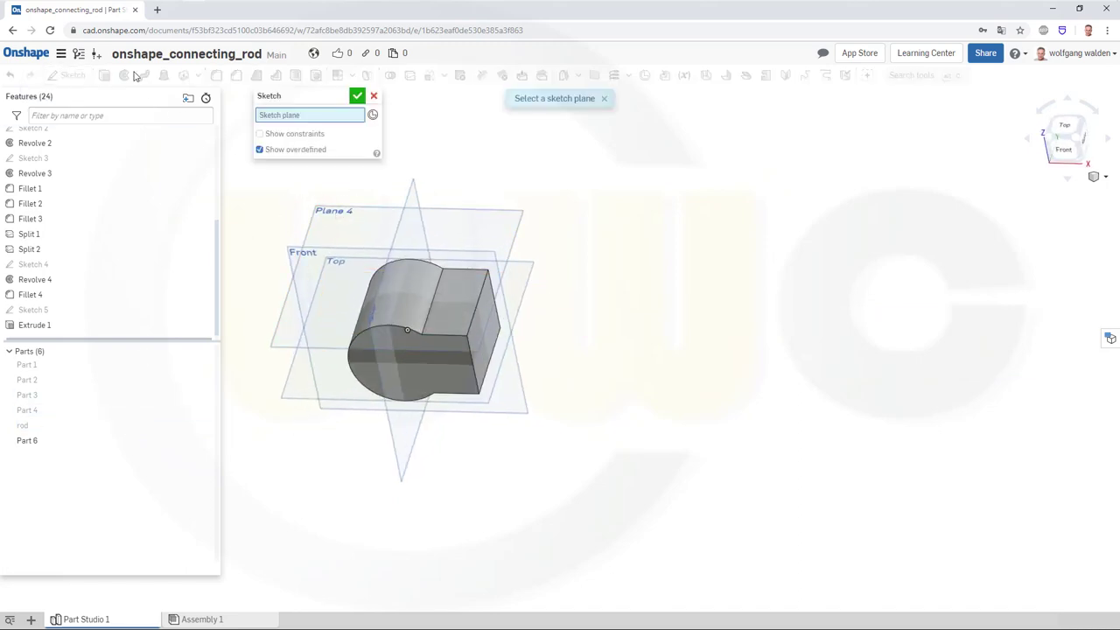
pyautogui.click(527, 291)
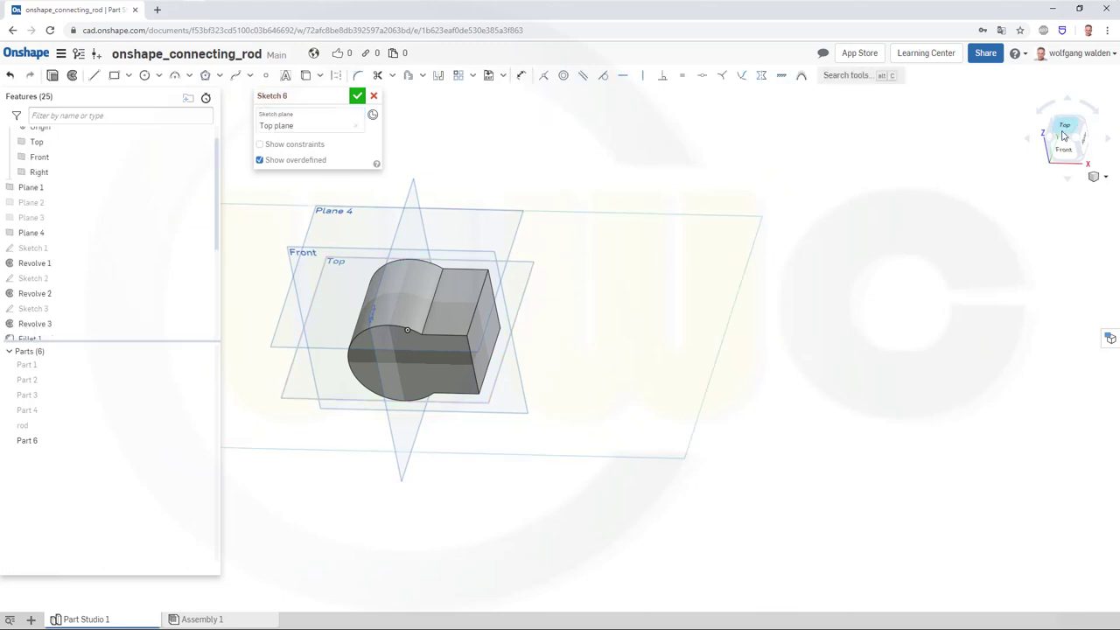
pyautogui.press('n')
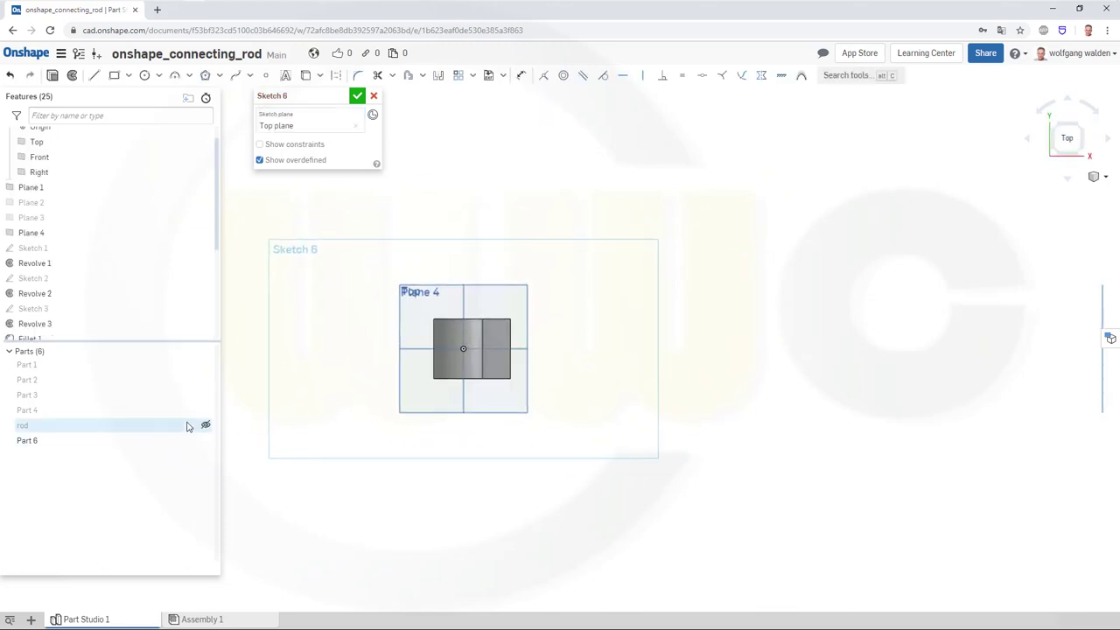
pyautogui.click(206, 440)
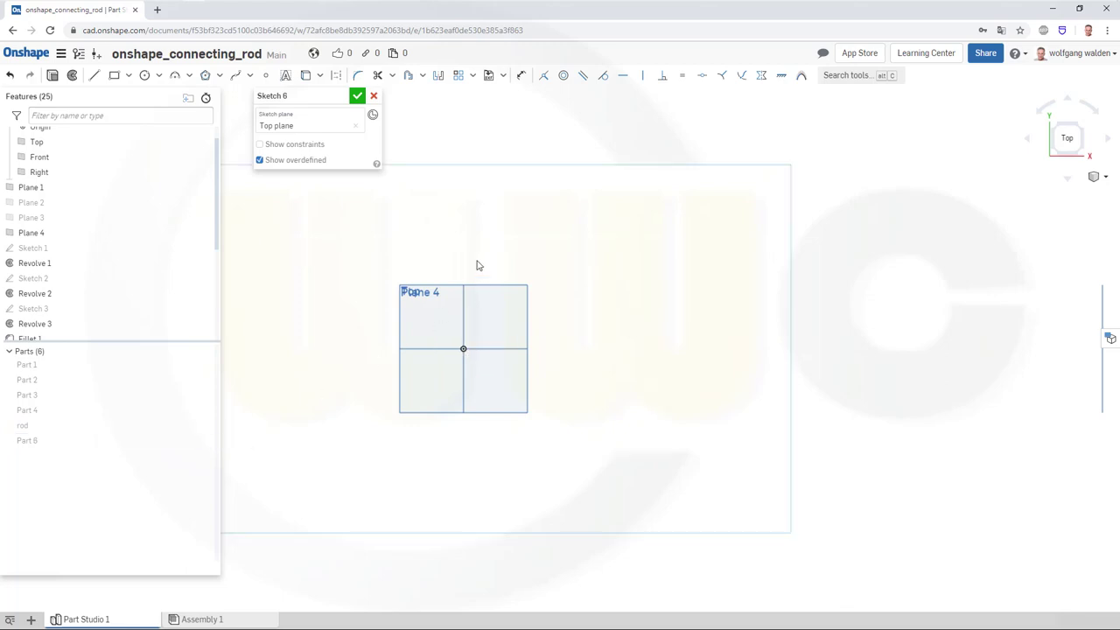
# Draw a corner rectangle about 60 mm high to the right of the planes and dimension its width 30 mm.
pyautogui.click(115, 76)
pyautogui.click(544, 325)
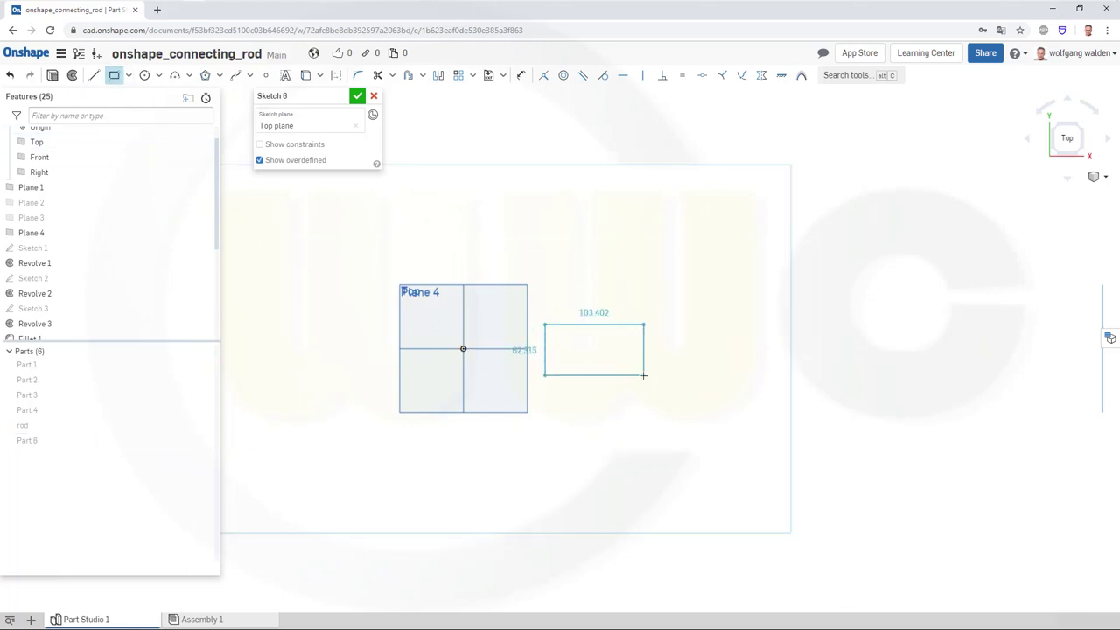
pyautogui.click(643, 376)
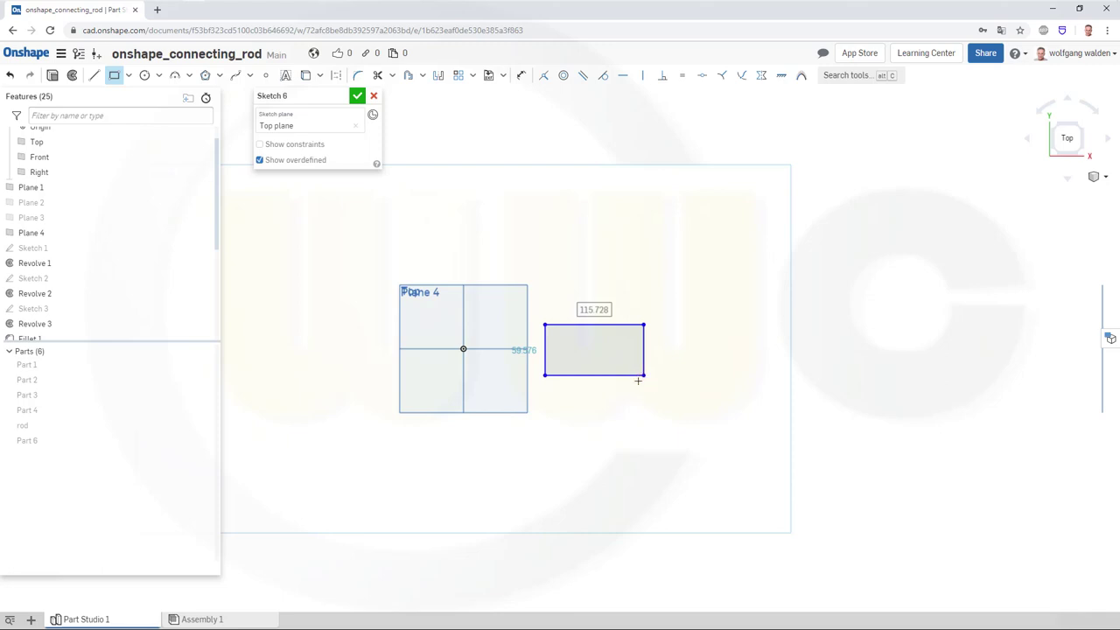
pyautogui.write('44')
pyautogui.press('Return')
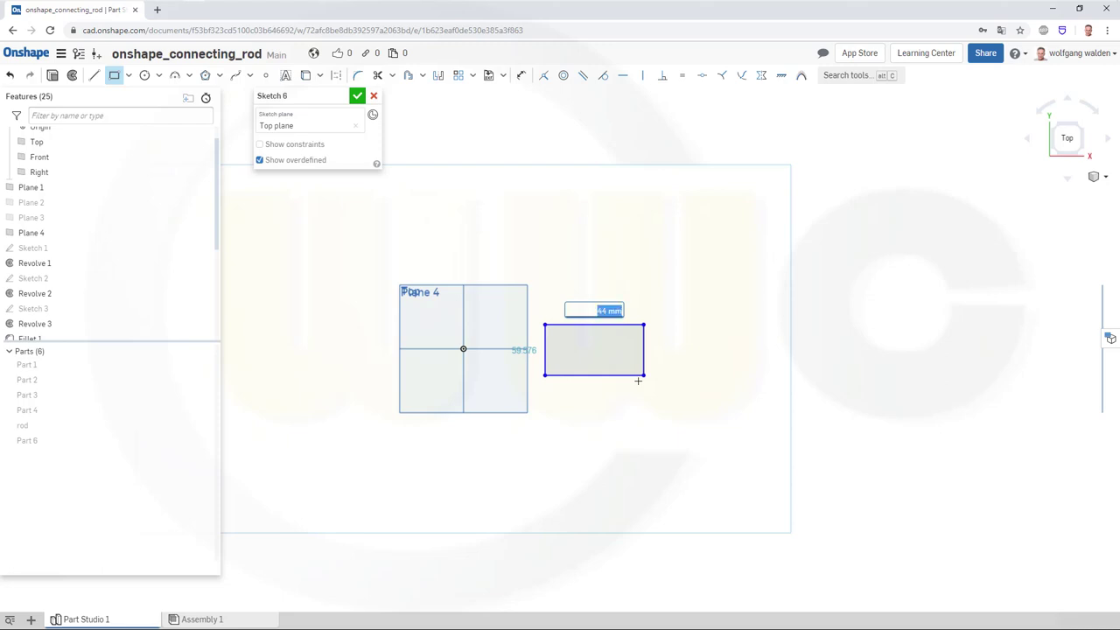
pyautogui.write('30')
pyautogui.press('Return')
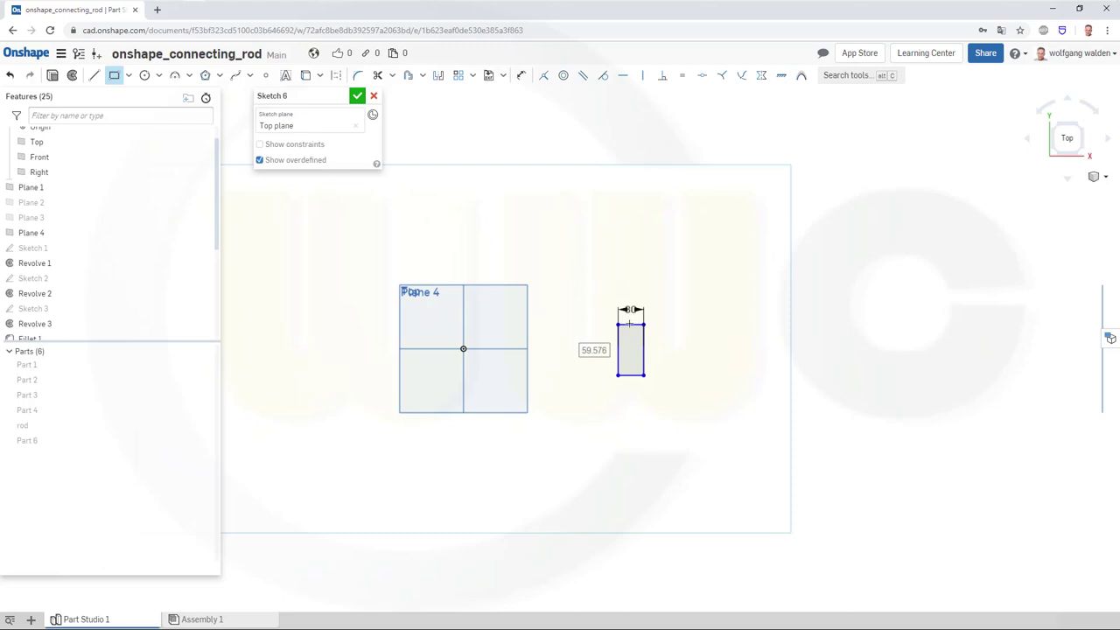
pyautogui.press('Escape')
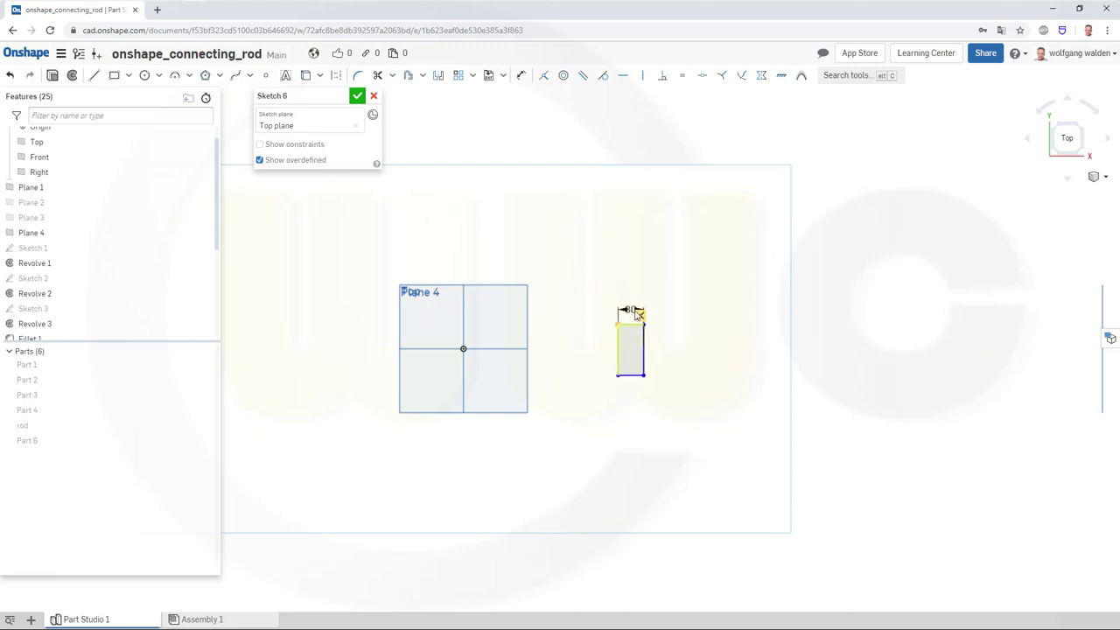
# Set the rectangle's width dimension to 44 mm.
pyautogui.scroll(2, 632, 315)
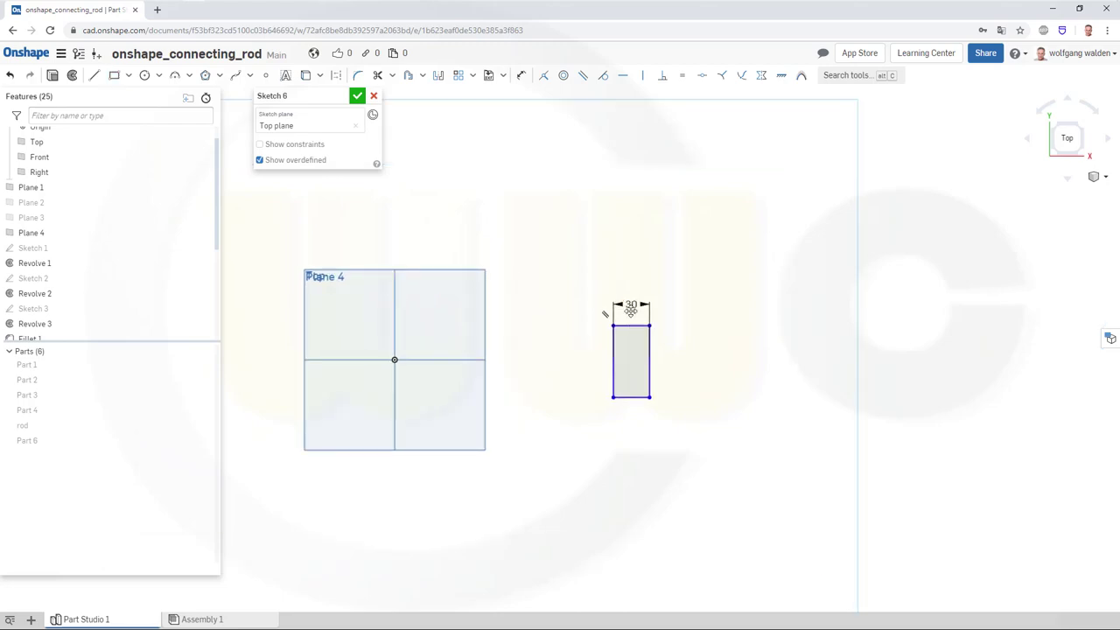
pyautogui.doubleClick(630, 307)
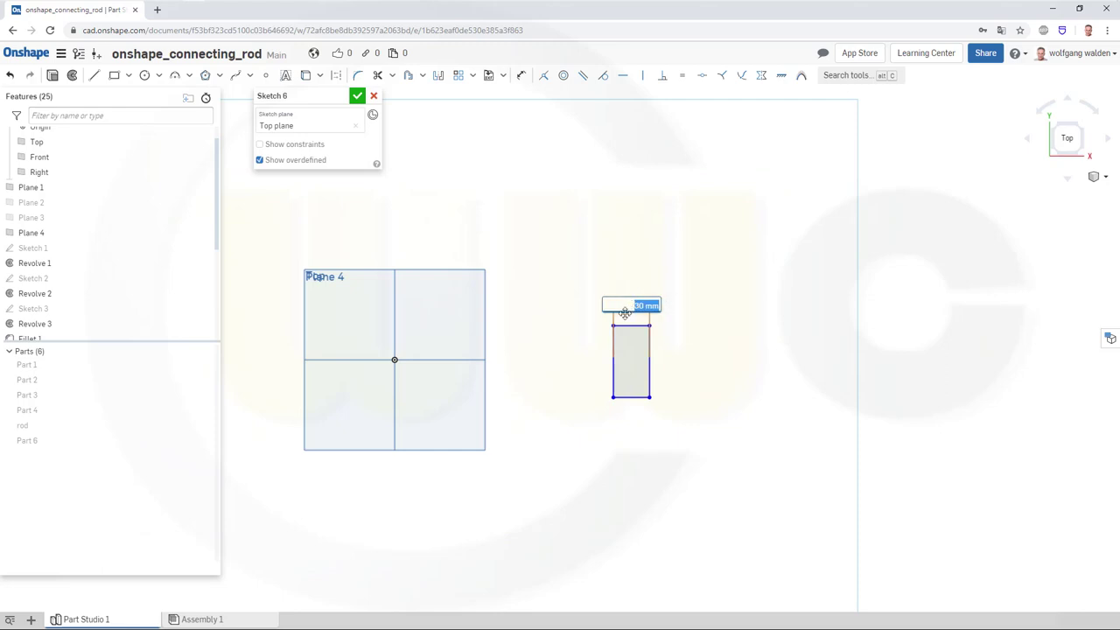
pyautogui.write('44')
pyautogui.press('Return')
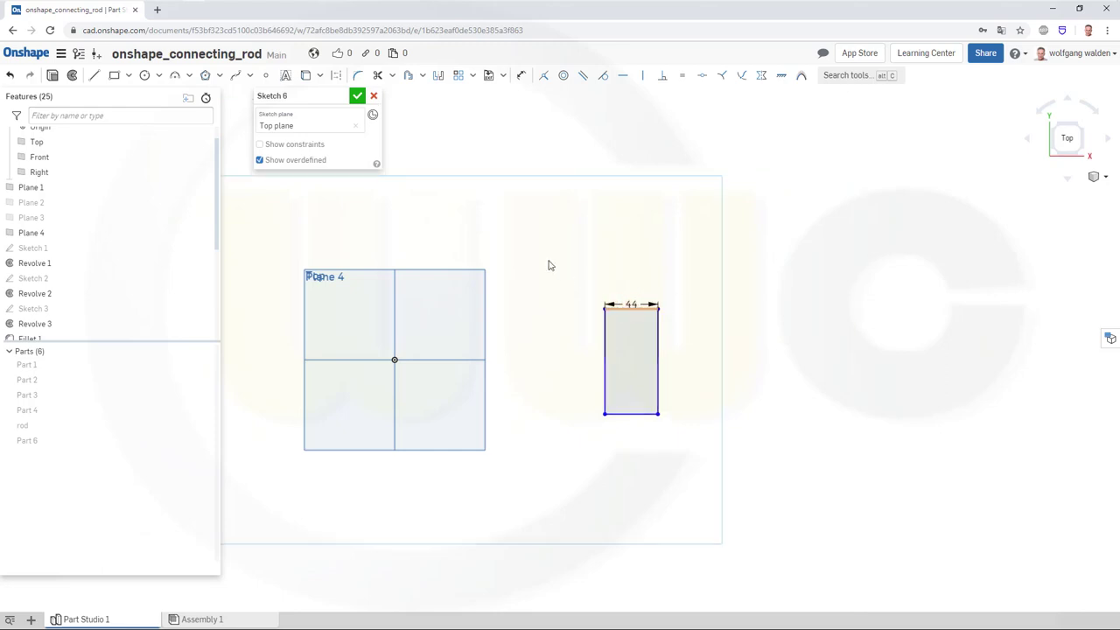
# Dimension the rectangle's height between its upper and lower edges as 30 mm.
pyautogui.click(521, 75)
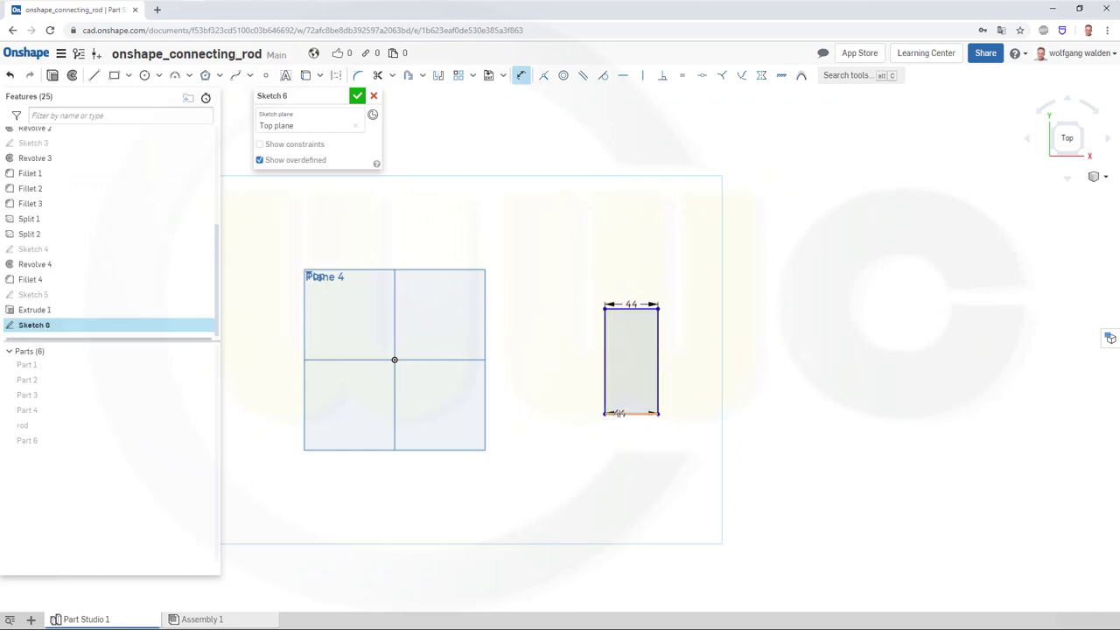
pyautogui.click(619, 414)
pyautogui.click(617, 305)
pyautogui.click(560, 366)
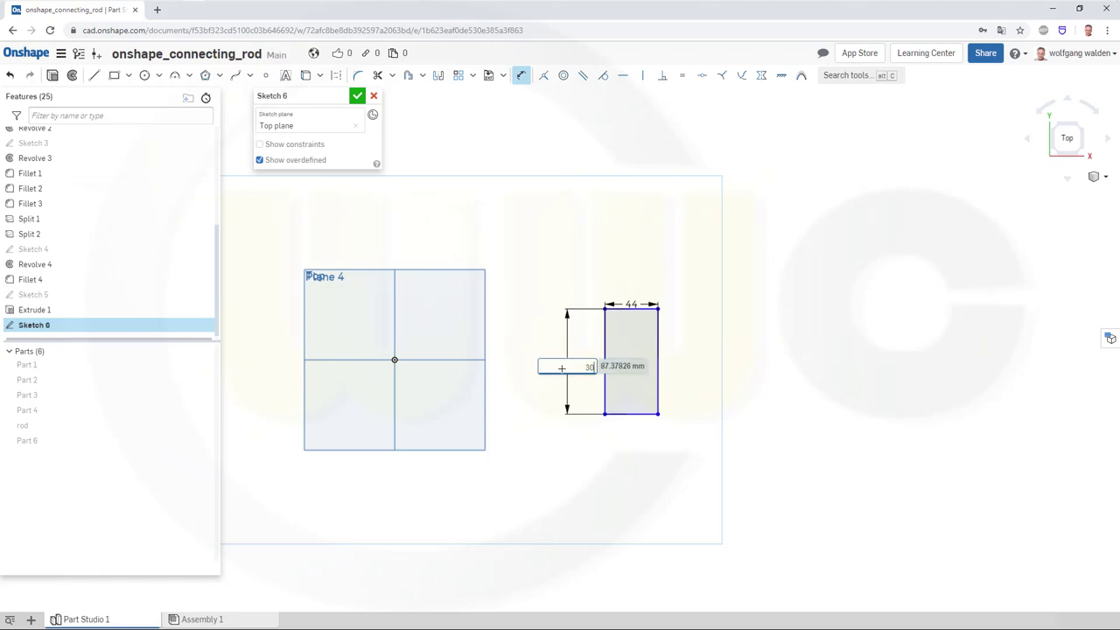
pyautogui.write('30')
pyautogui.press('Return')
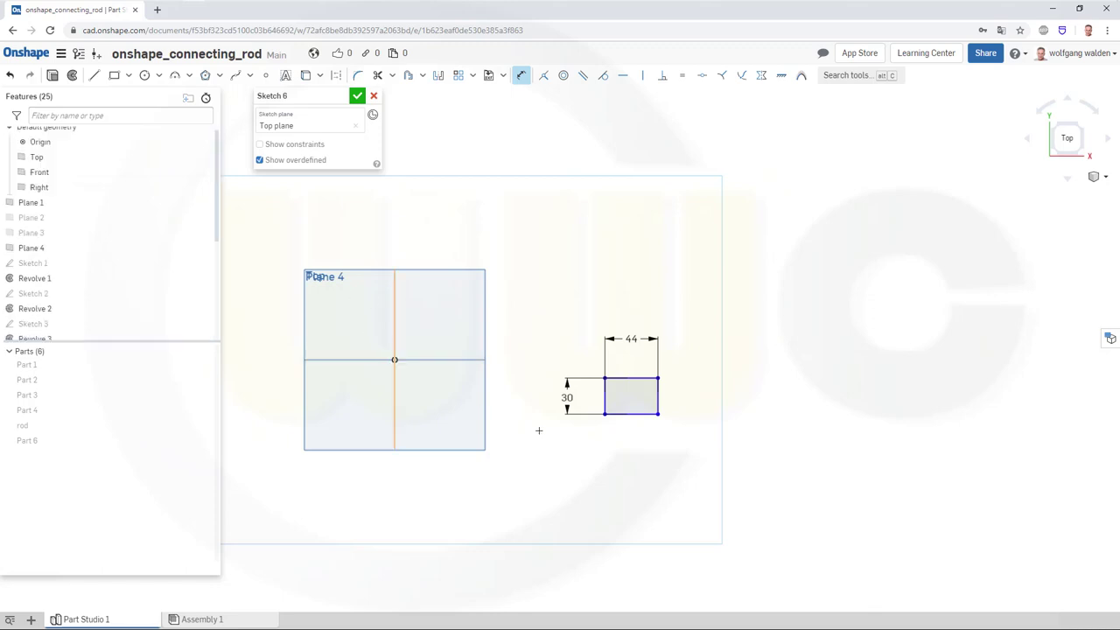
# Dimension the rectangle's left edge 36 mm horizontally from the origin.
pyautogui.click(593, 400)
pyautogui.click(395, 360)
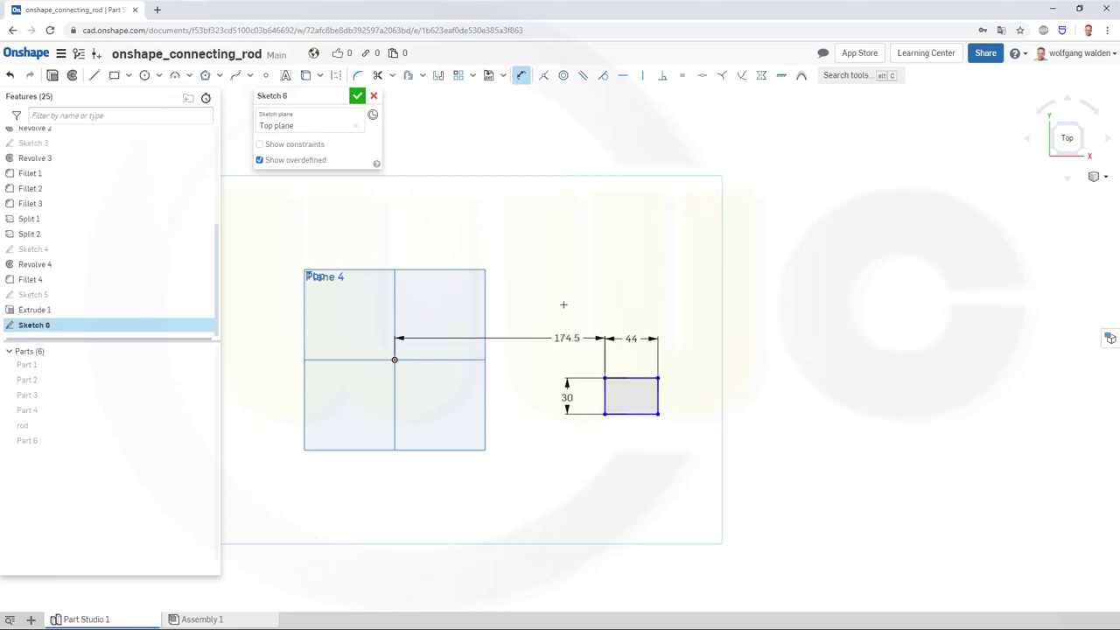
pyautogui.click(549, 239)
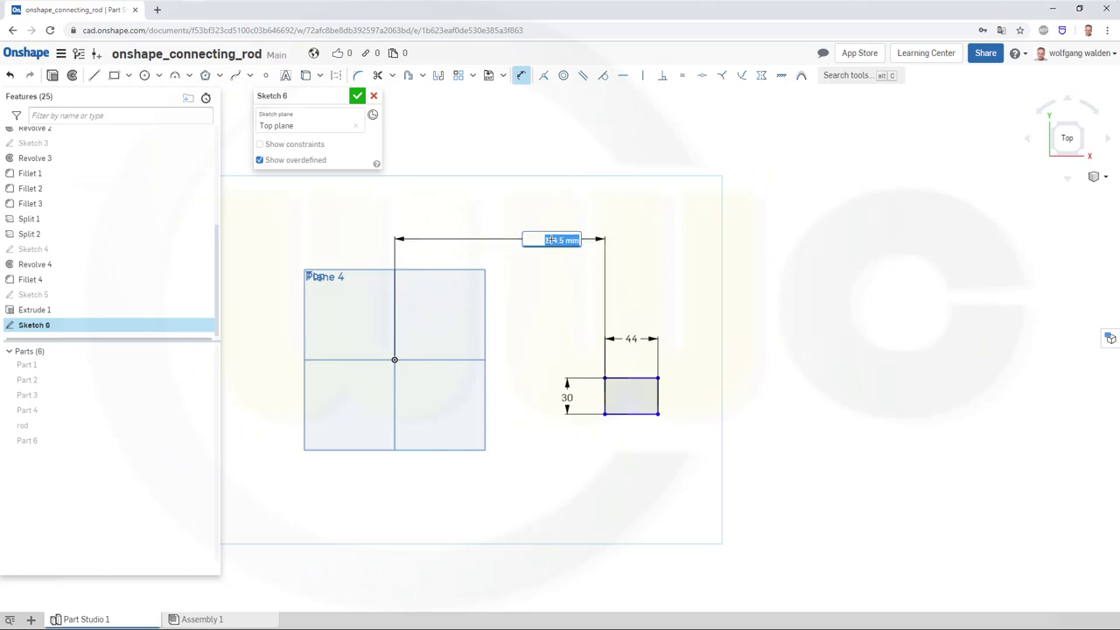
pyautogui.write('38')
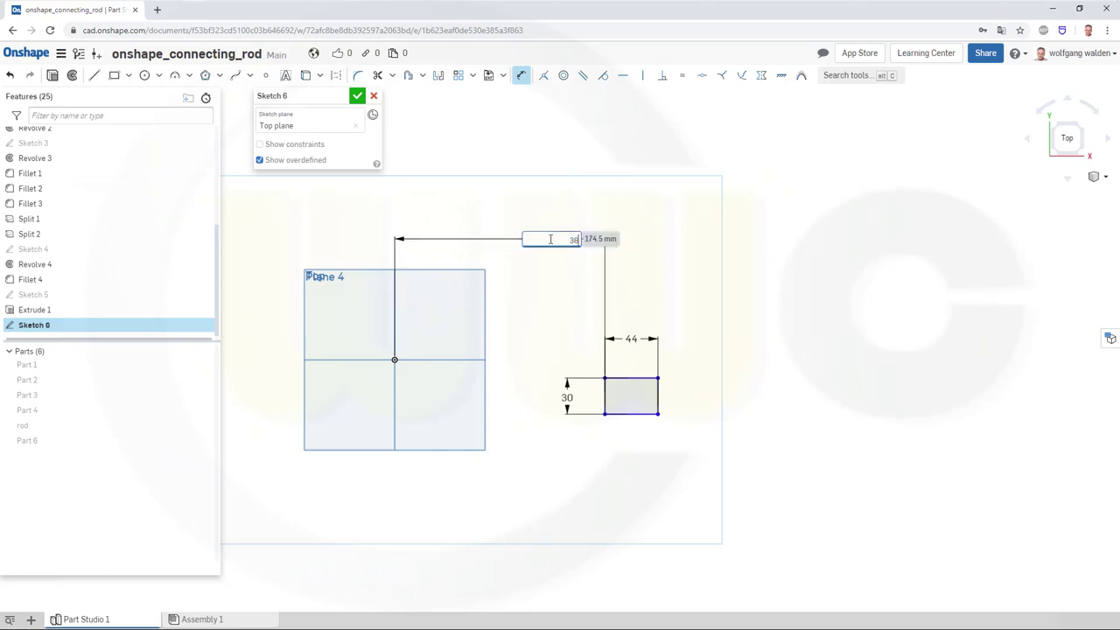
pyautogui.press('Return')
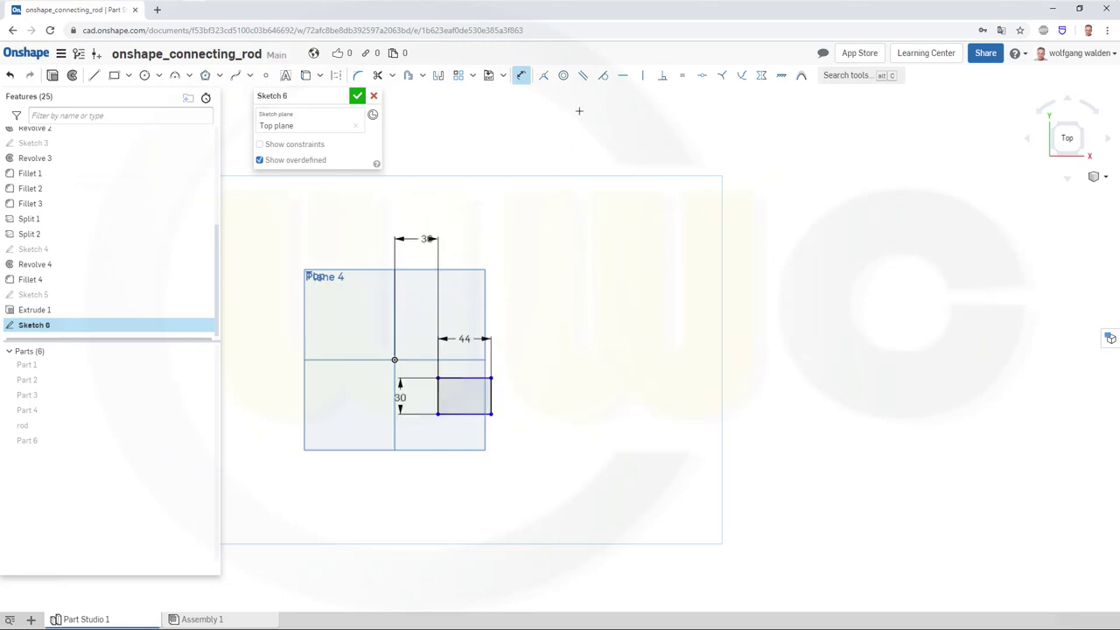
# Constrain the rectangle's upper and lower edges symmetric about the Front plane and finish the sketch.
pyautogui.click(761, 75)
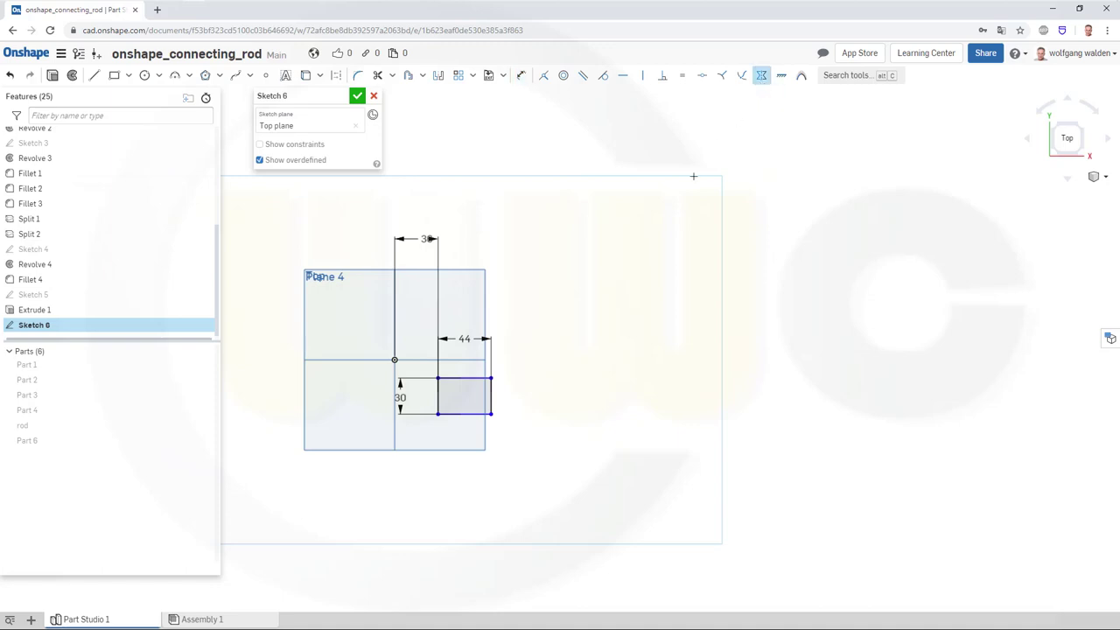
pyautogui.click(453, 378)
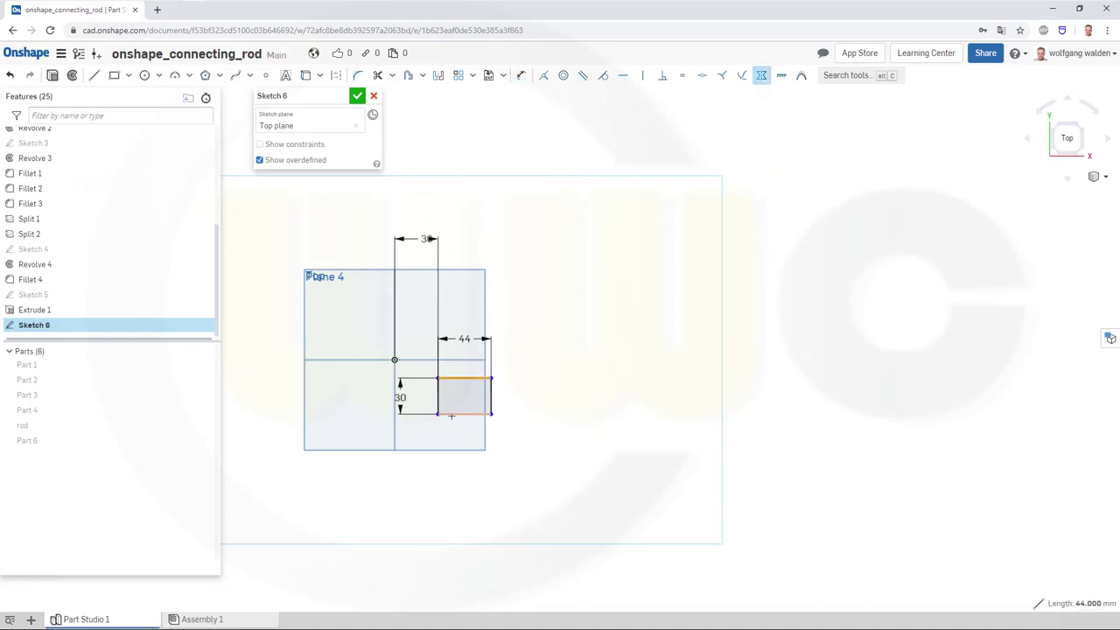
pyautogui.click(409, 360)
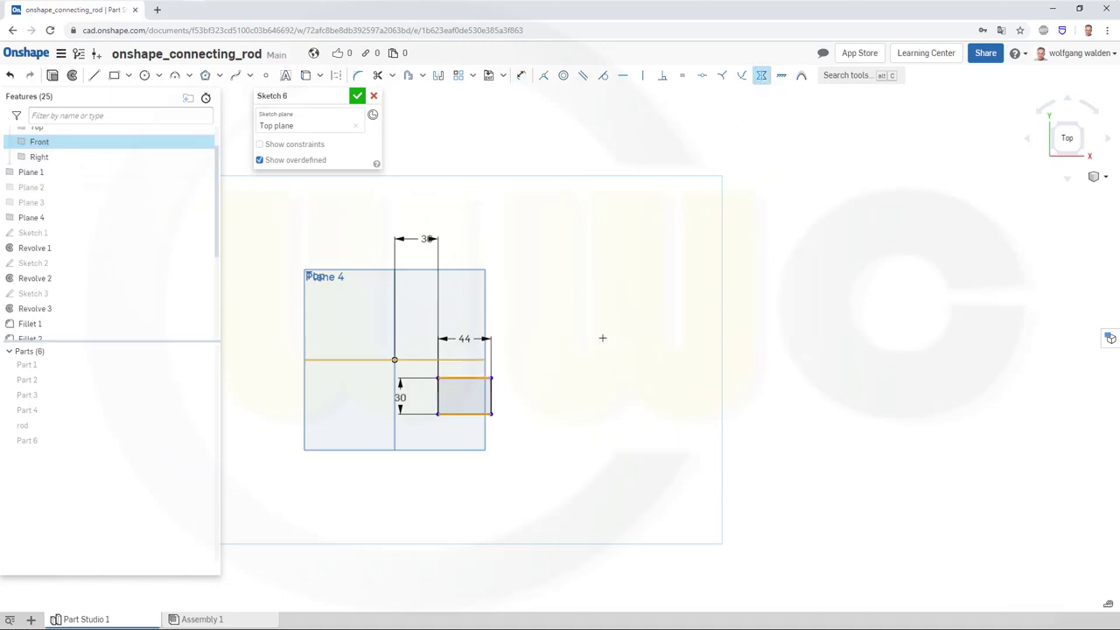
pyautogui.click(357, 95)
pyautogui.moveTo(368, 405); pyautogui.dragTo(359, 324, button='right')
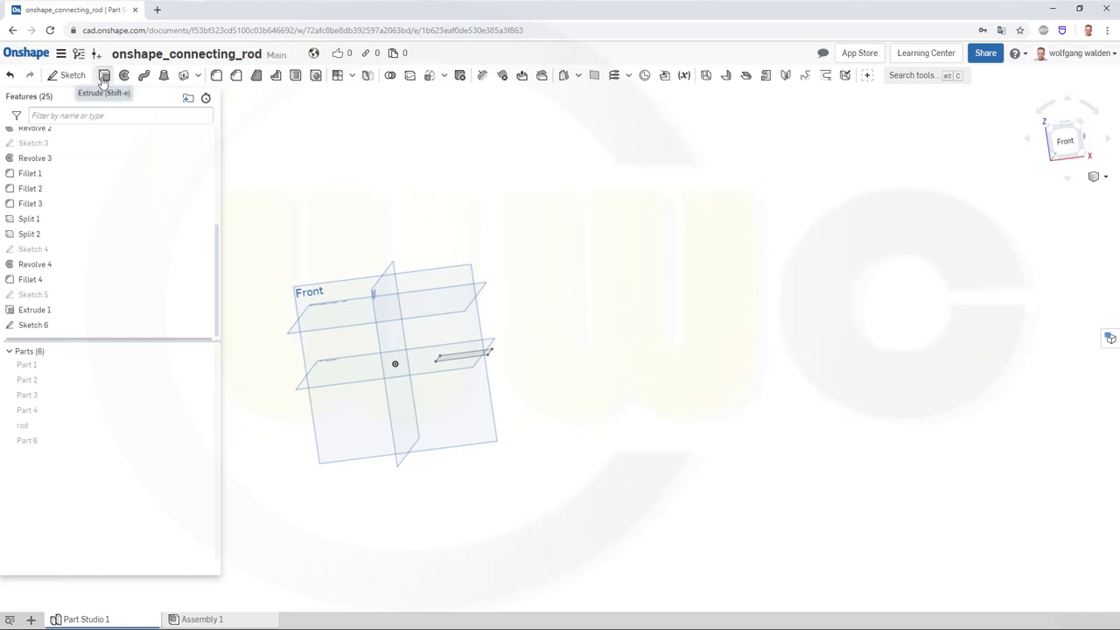
# Extrude the 44 by 30 mm rectangle symmetrically as a new solid with a depth of 130 mm.
pyautogui.click(104, 79)
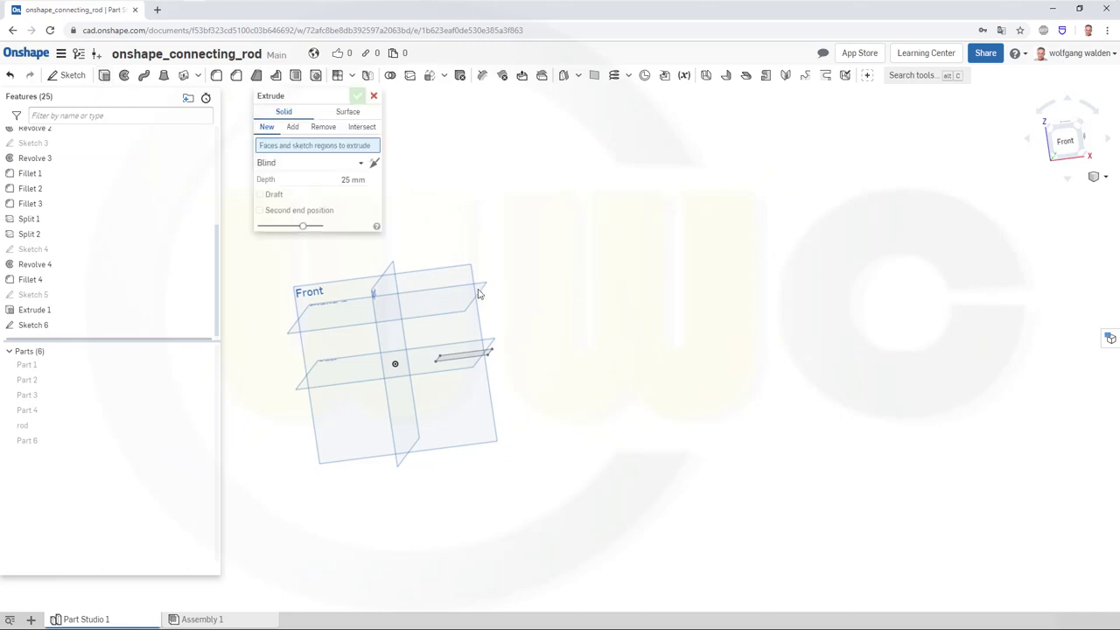
pyautogui.click(465, 360)
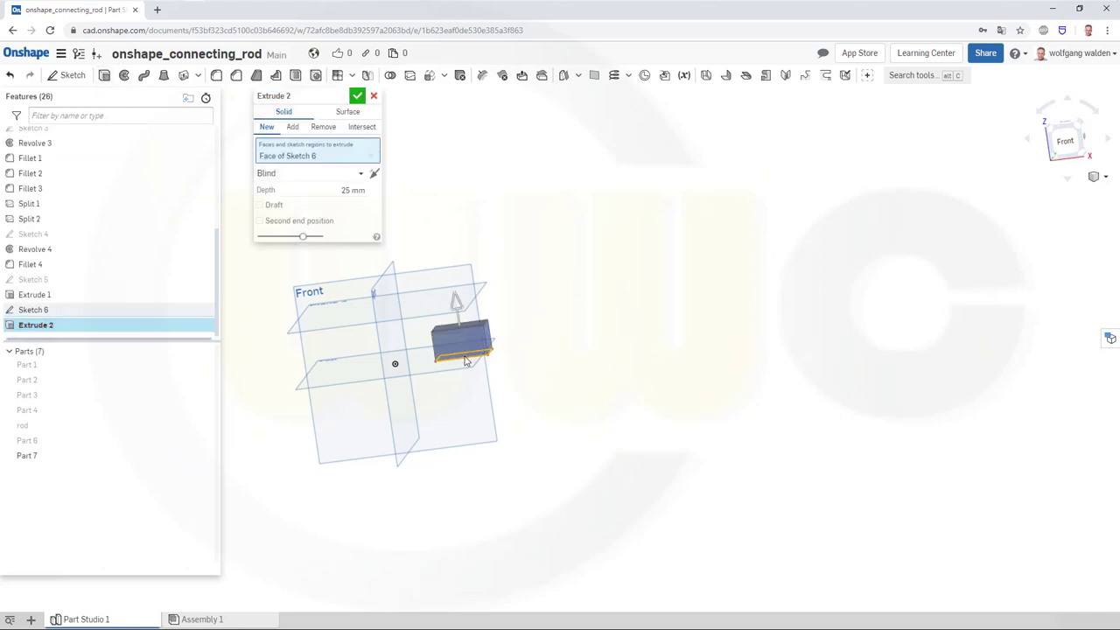
pyautogui.click(359, 173)
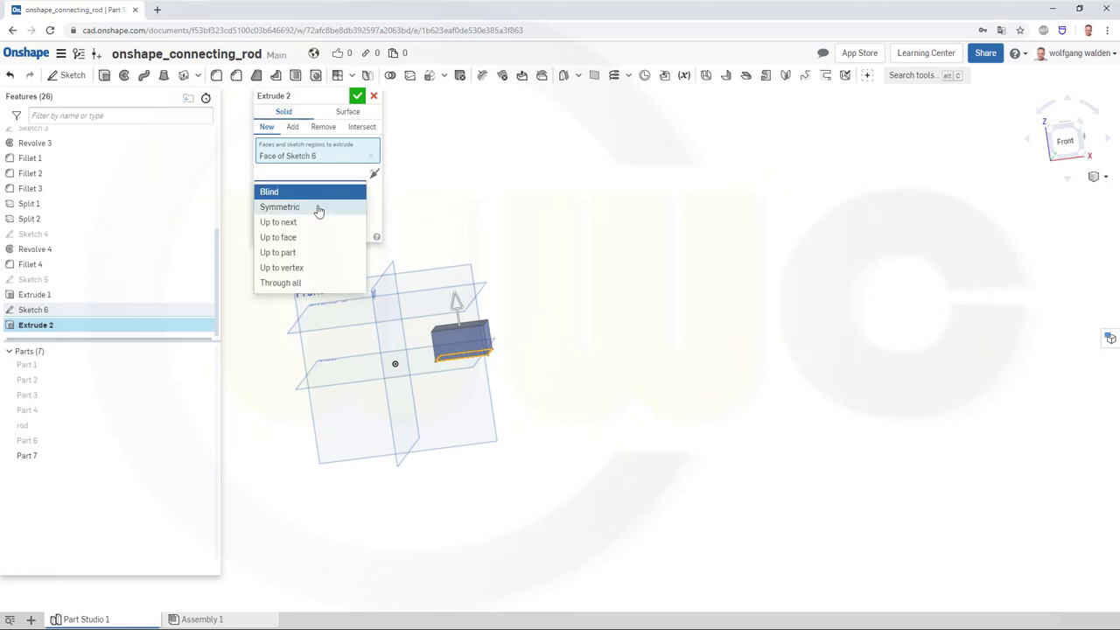
pyautogui.click(319, 207)
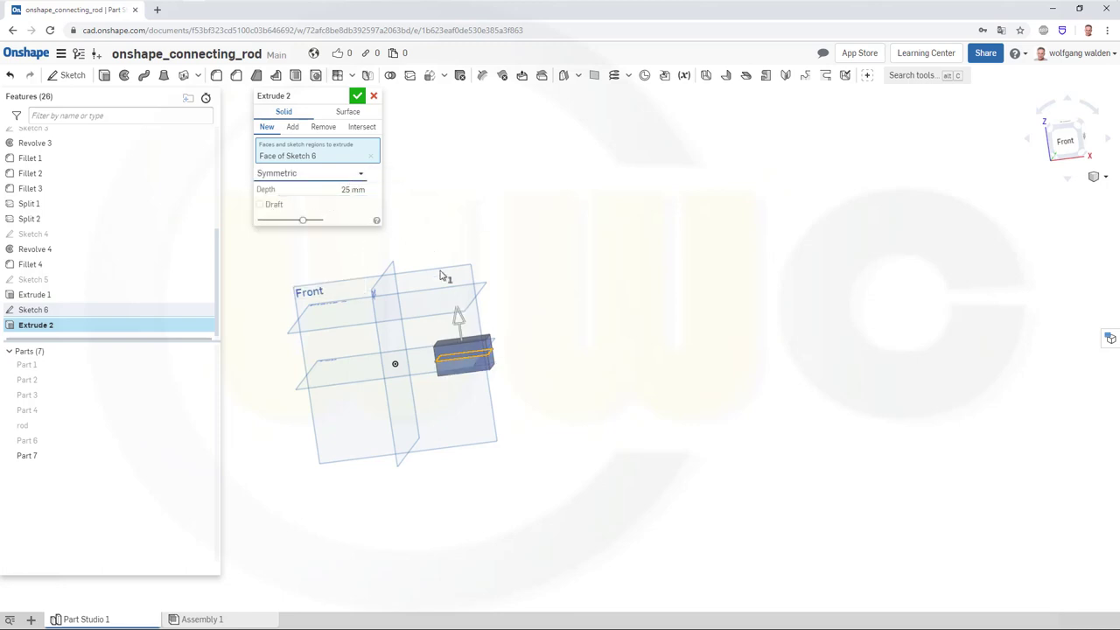
pyautogui.click(354, 190)
pyautogui.write('130')
pyautogui.press('Return')
pyautogui.click(358, 96)
# Fillet the block's two long edges on the side away from the origin with a 15 mm radius.
pyautogui.moveTo(467, 170); pyautogui.dragTo(422, 182, button='right')
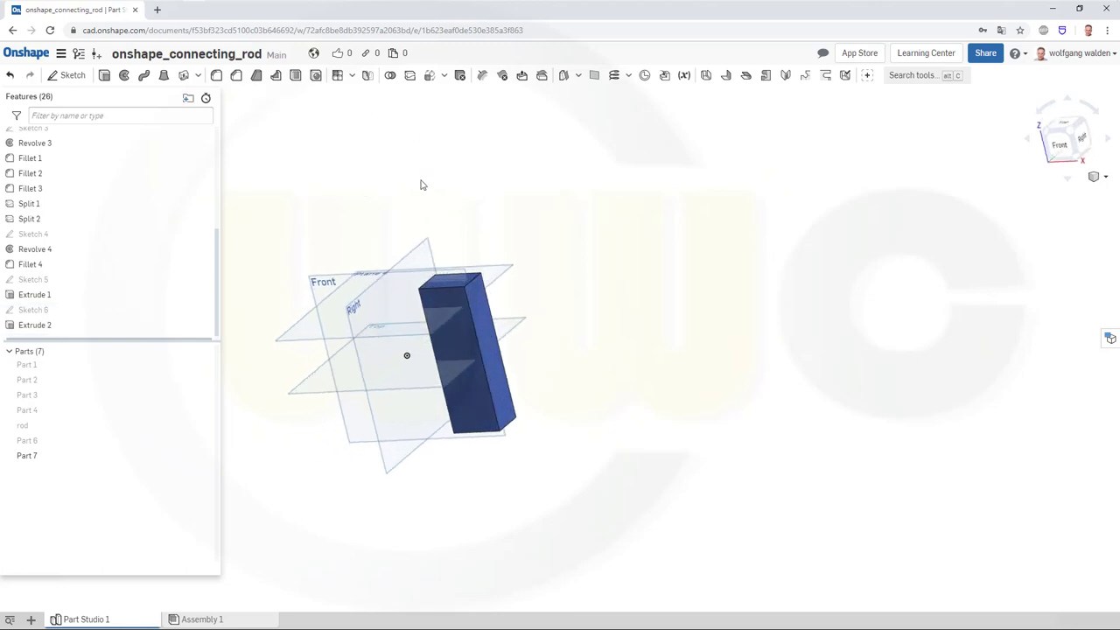
pyautogui.click(216, 75)
pyautogui.click(479, 339)
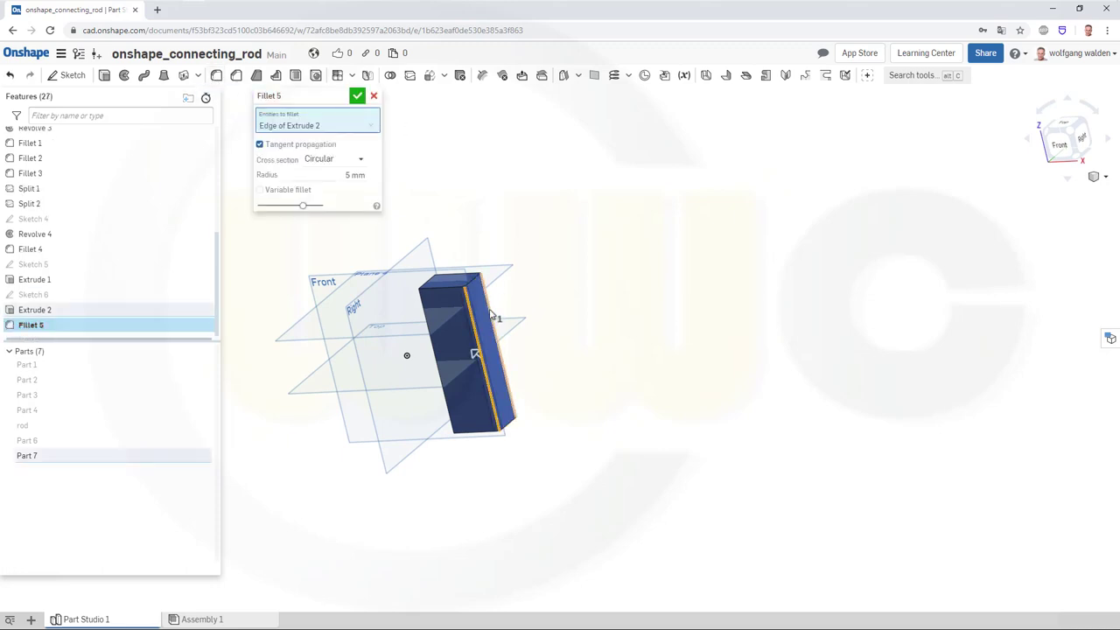
pyautogui.click(491, 315)
pyautogui.click(355, 188)
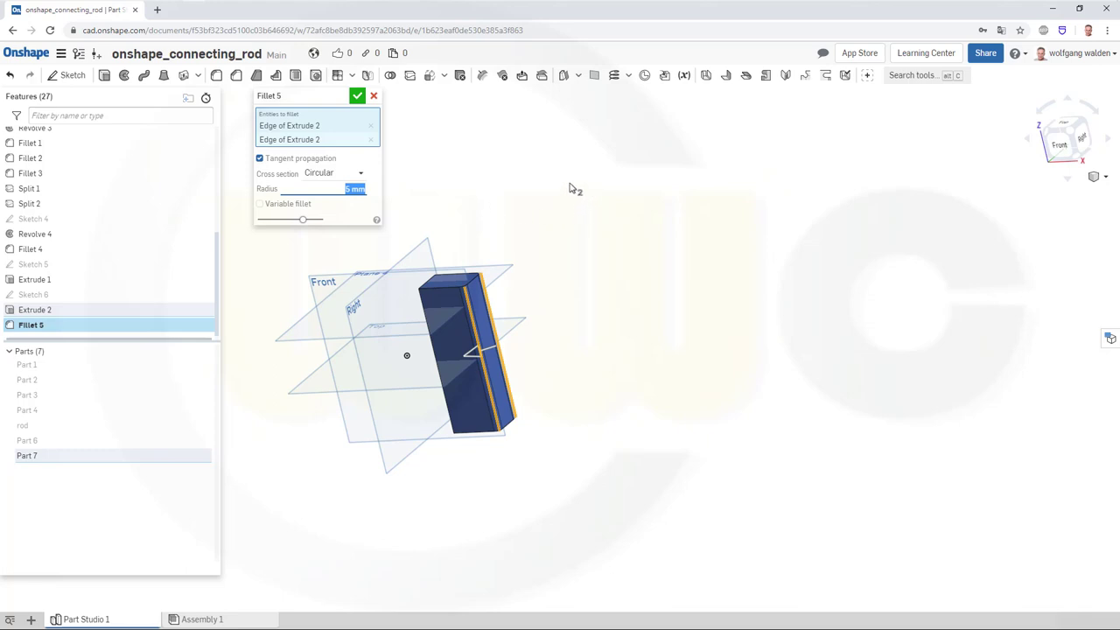
pyautogui.write('15')
pyautogui.press('Return')
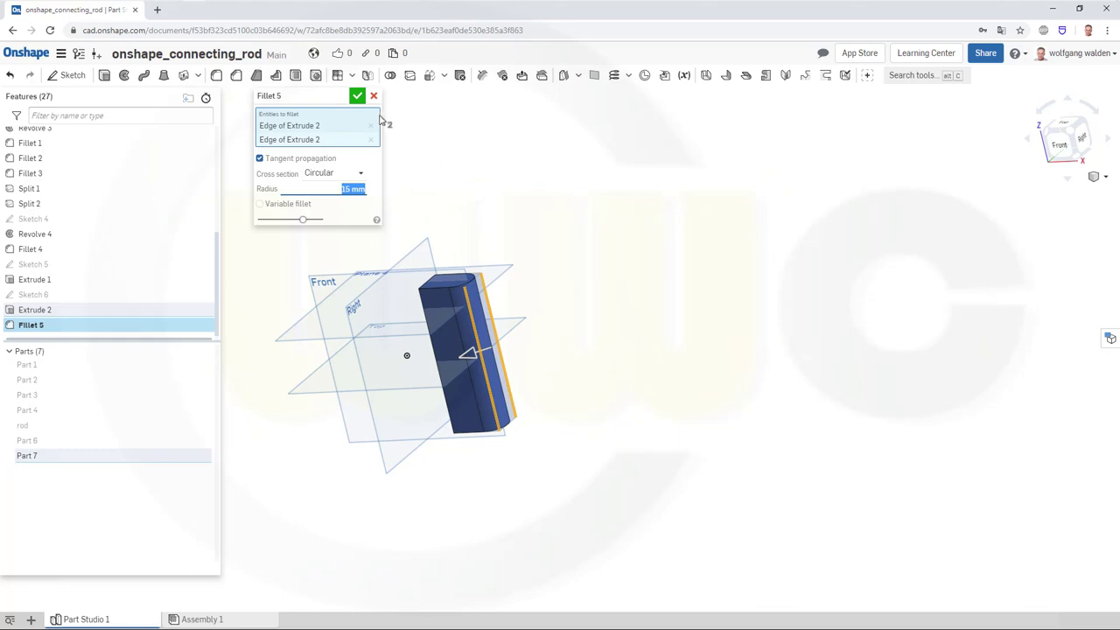
pyautogui.click(357, 95)
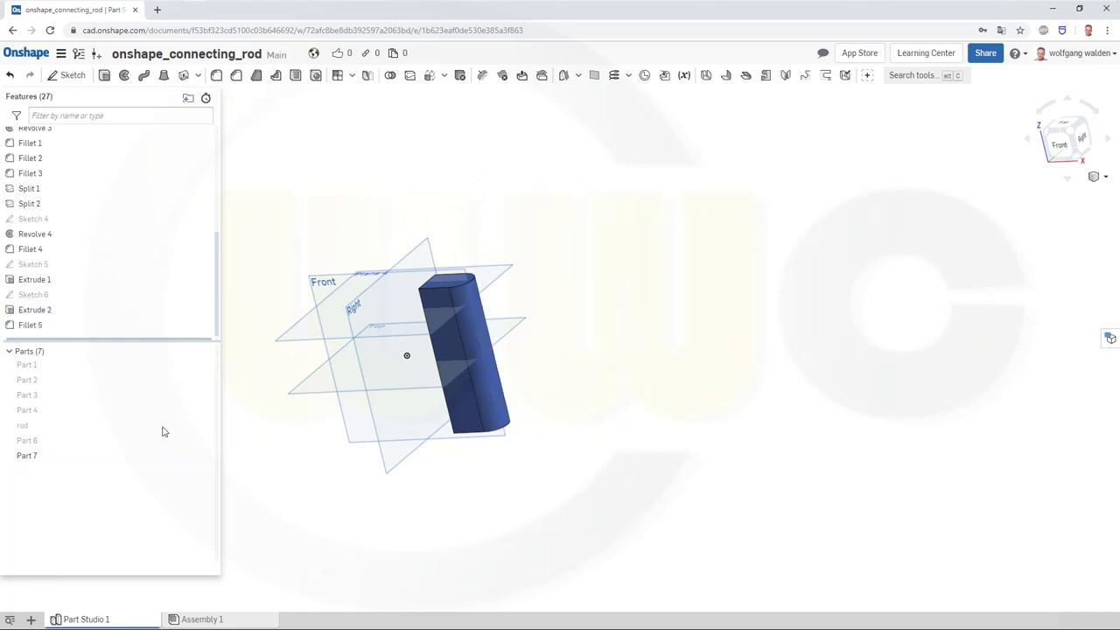
# Show the hidden keyhole part (Part 6) and start a sketch on Plane 4, viewed from the top.
pyautogui.click(206, 440)
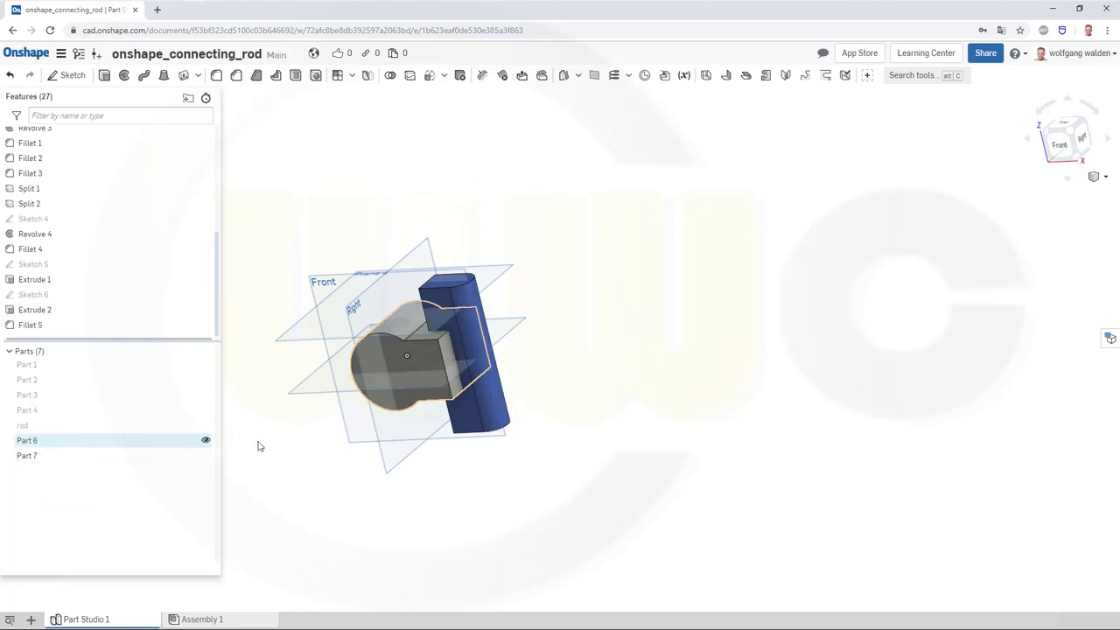
pyautogui.moveTo(590, 420); pyautogui.dragTo(363, 363, button='right')
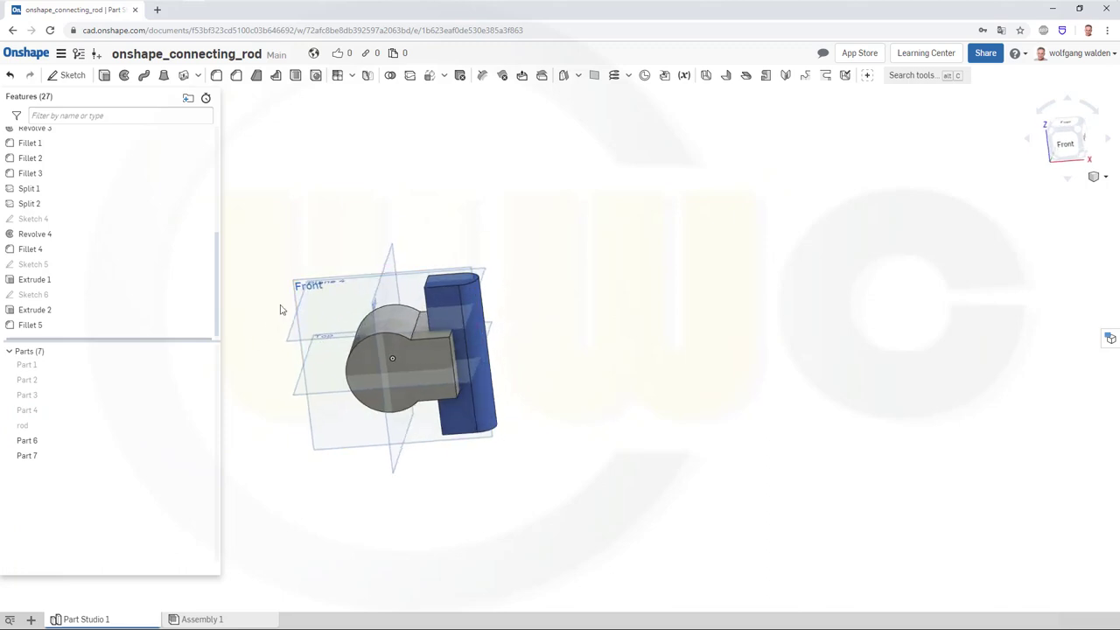
pyautogui.moveTo(280, 309)
pyautogui.mouseDown(button='right')
pyautogui.moveTo(286, 297)
pyautogui.moveTo(282, 323)
pyautogui.mouseUp(button='right')
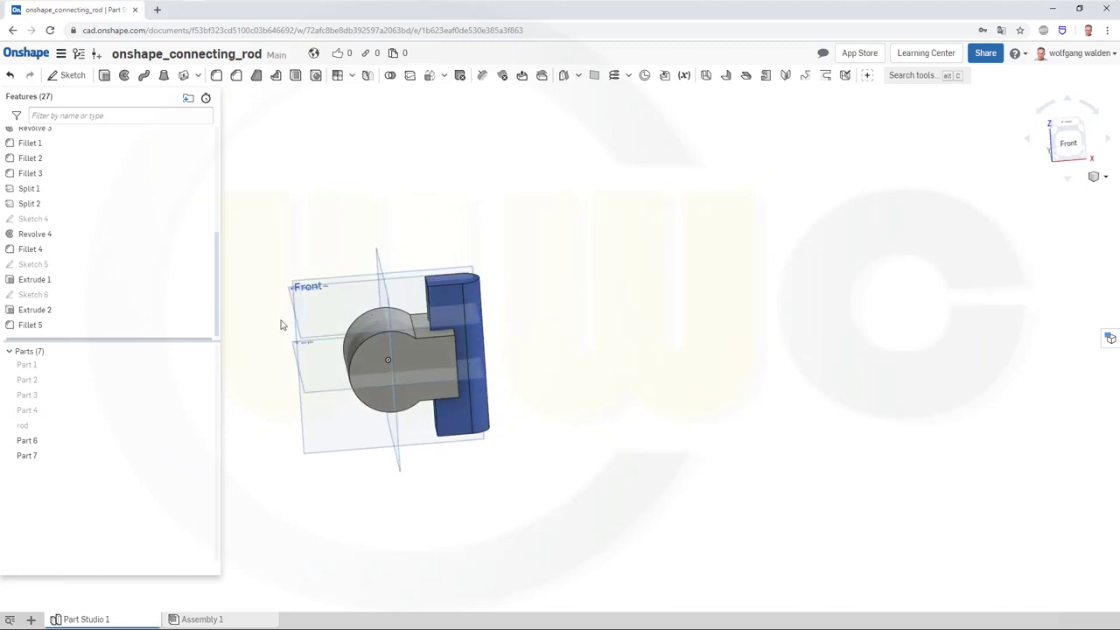
pyautogui.click(70, 77)
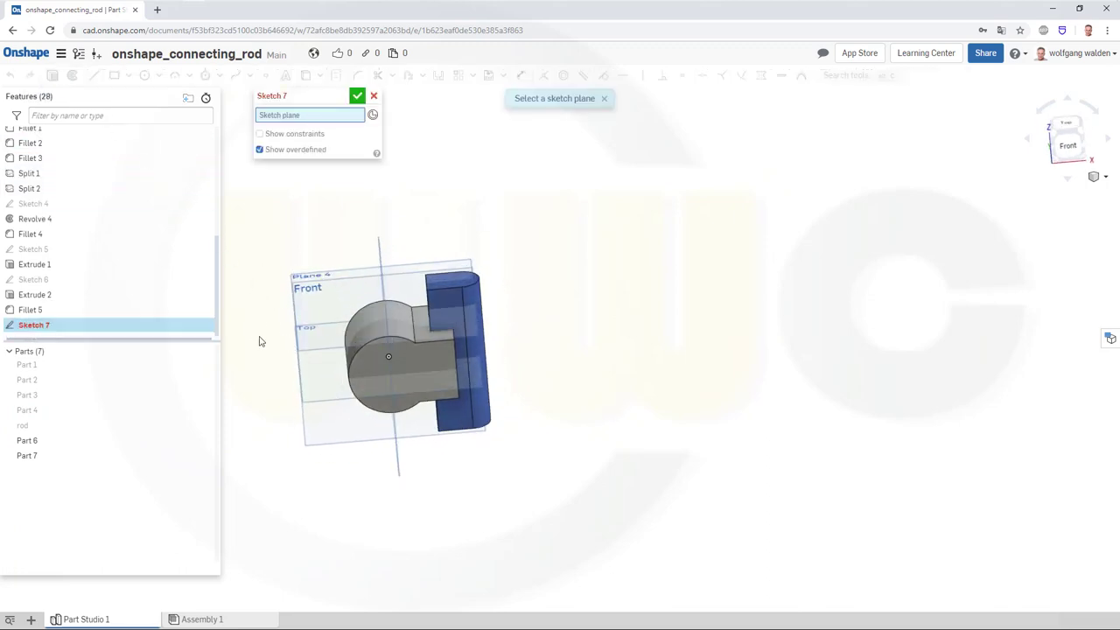
pyautogui.moveTo(259, 341); pyautogui.dragTo(285, 297, button='right')
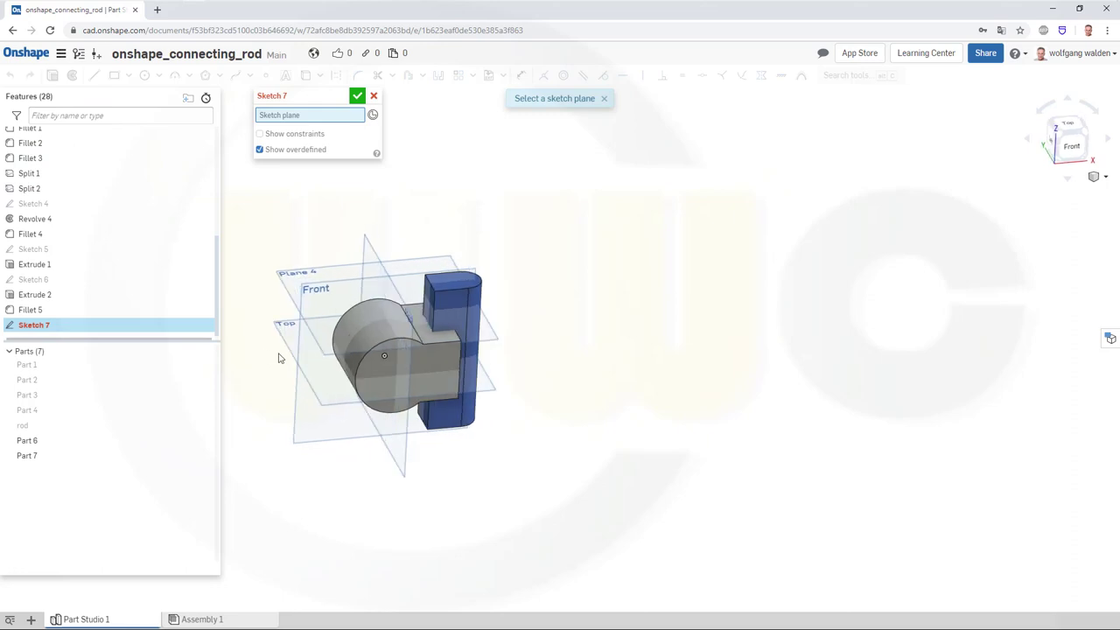
pyautogui.click(289, 286)
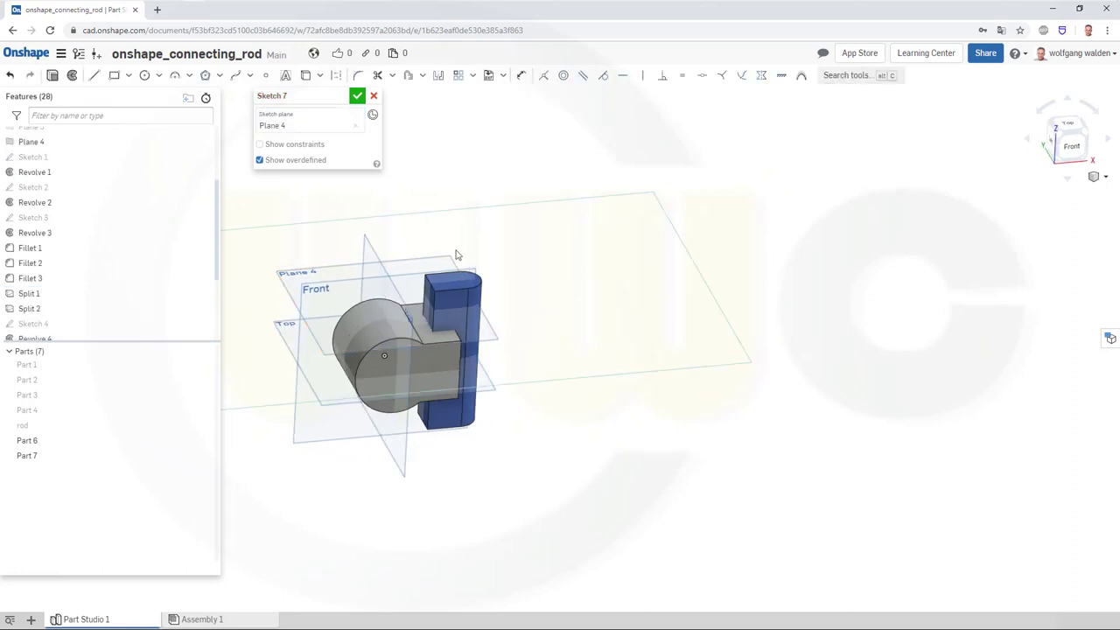
pyautogui.click(1073, 129)
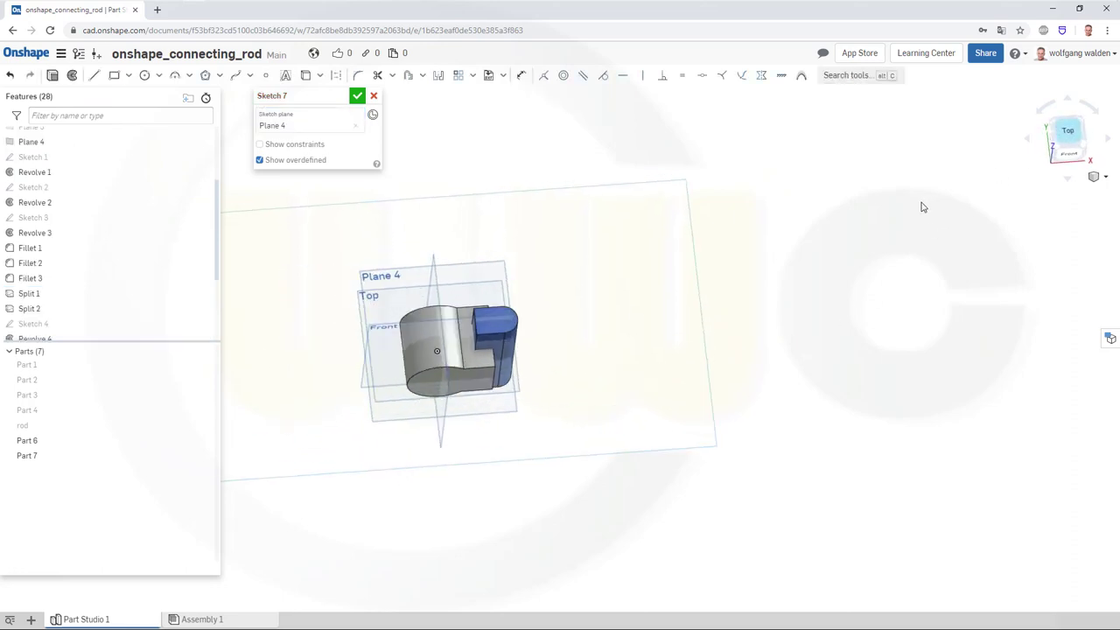
# Sketch a circle beside the rounded block, level with the origin, and set its diameter to 54 mm.
pyautogui.click(145, 75)
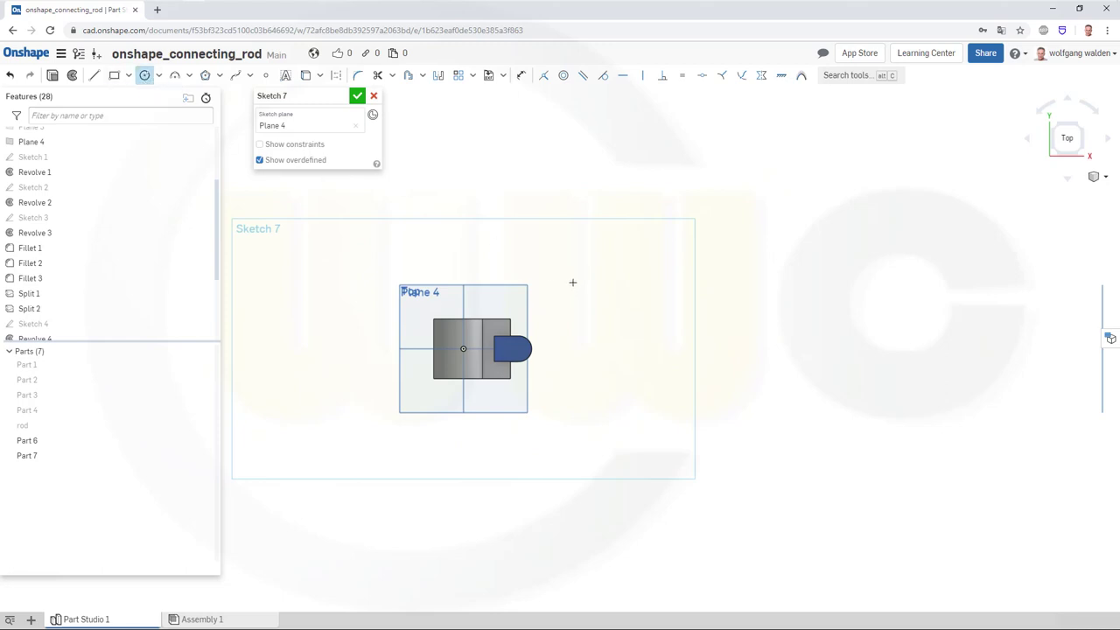
pyautogui.click(585, 349)
pyautogui.click(614, 364)
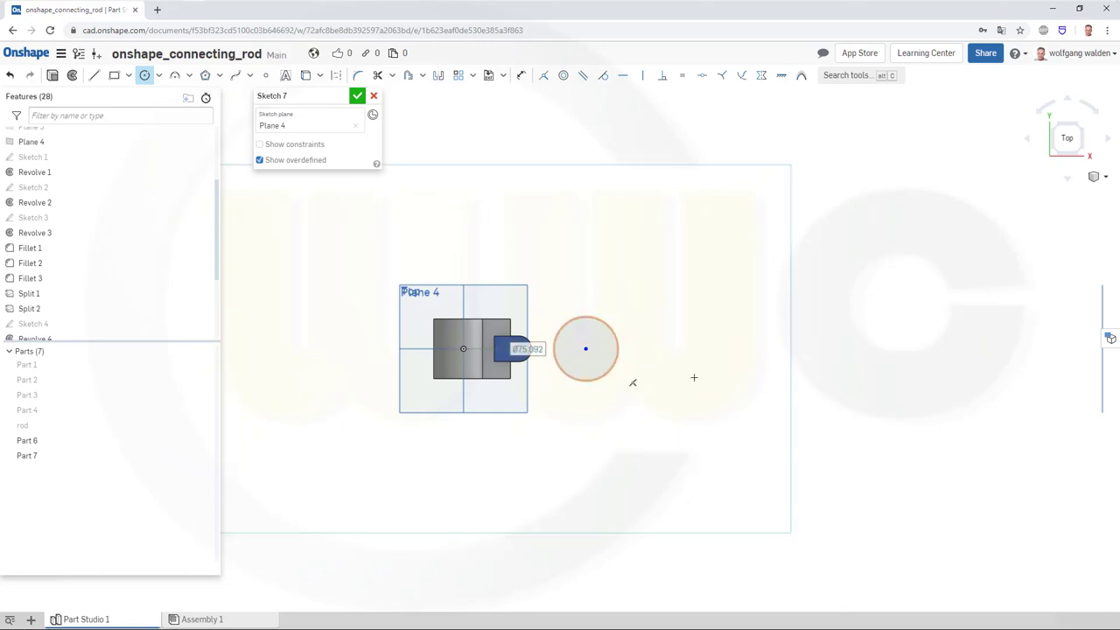
pyautogui.write('3')
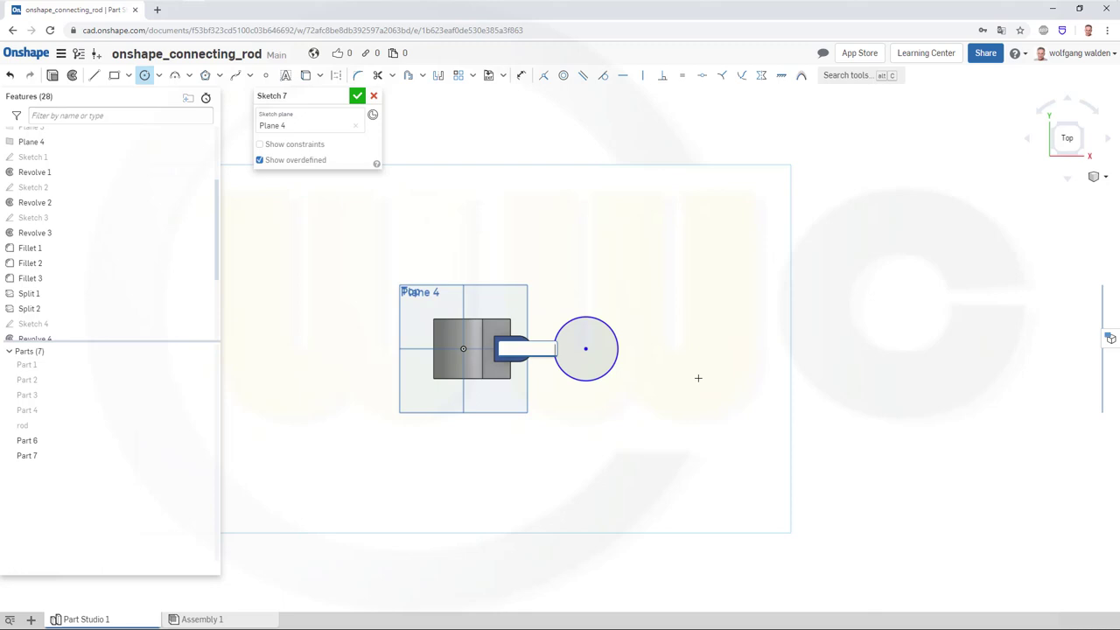
pyautogui.press('Return')
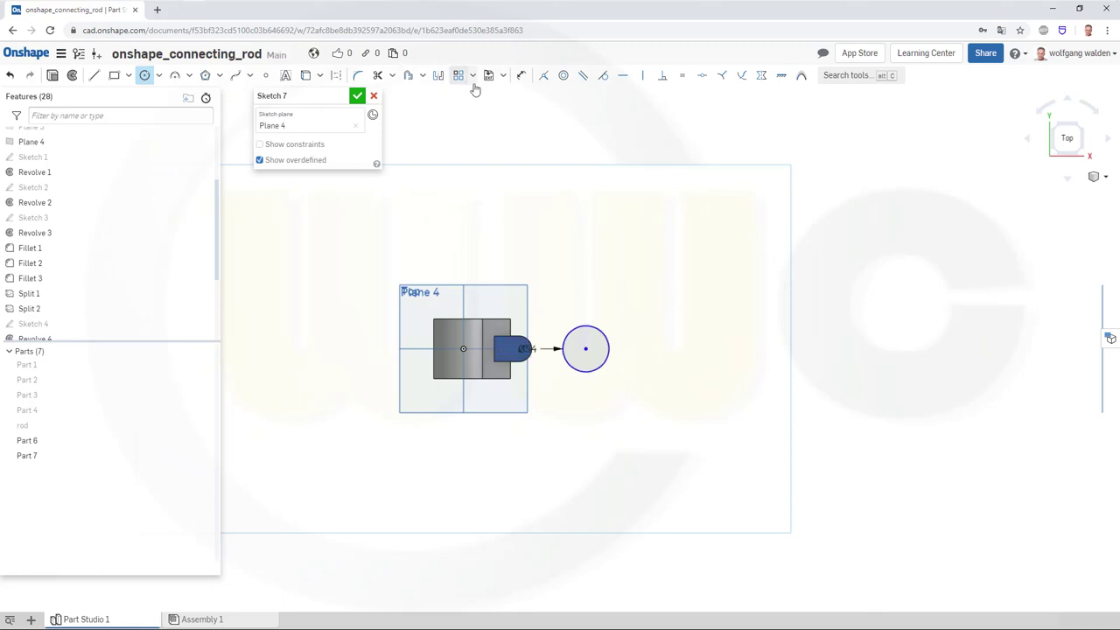
# Dimension the circle's centre 65 mm horizontally from the origin and finish the sketch.
pyautogui.click(520, 74)
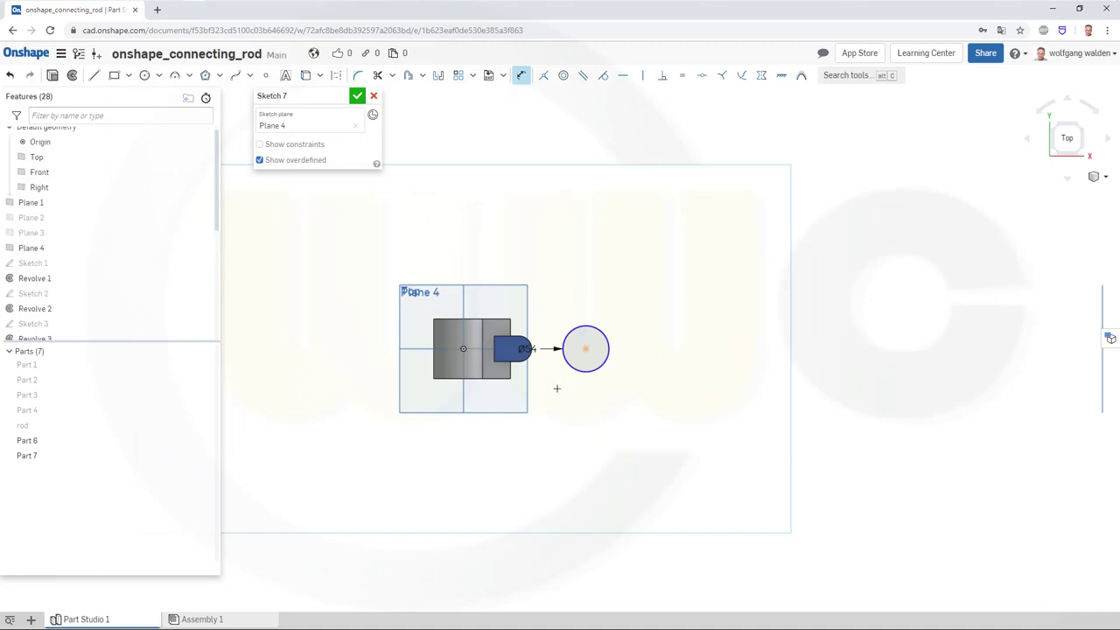
pyautogui.click(585, 348)
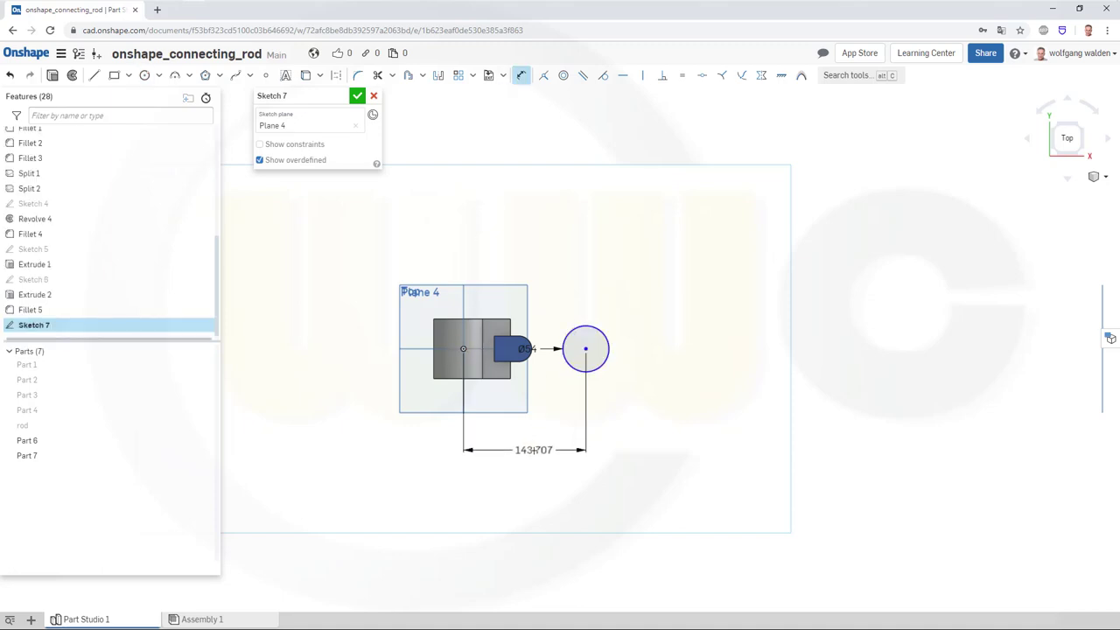
pyautogui.click(535, 450)
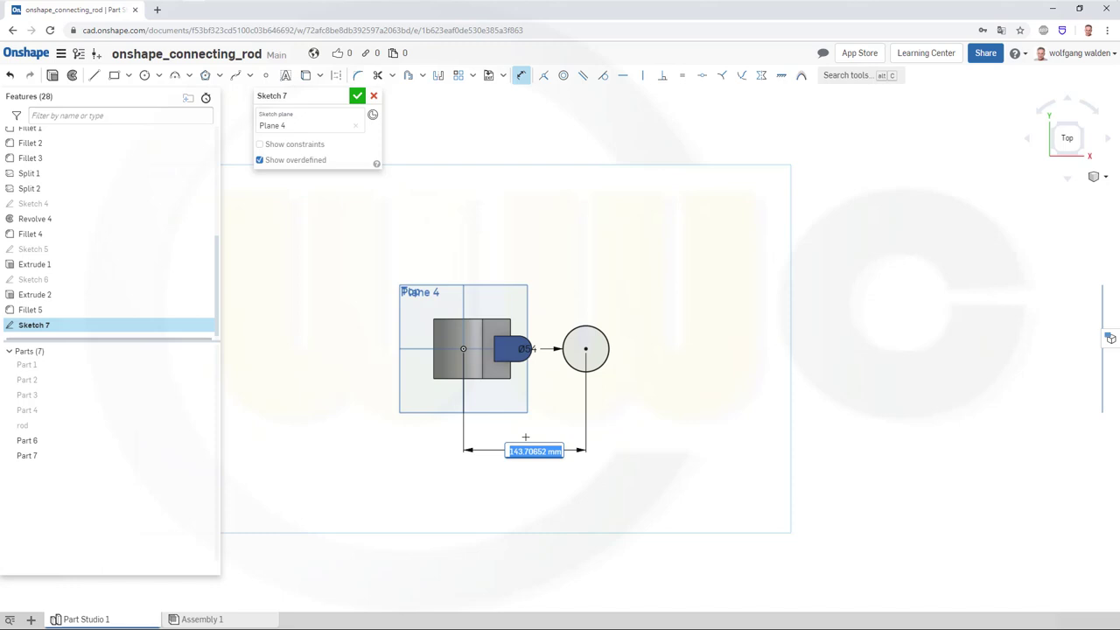
pyautogui.write('65')
pyautogui.press('Return')
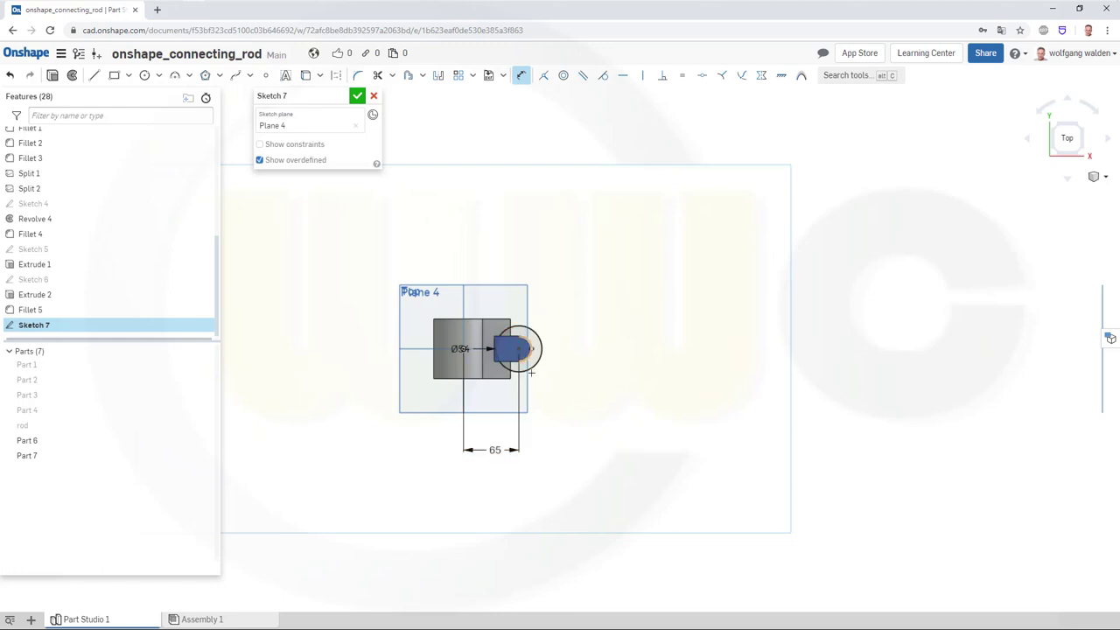
pyautogui.click(357, 96)
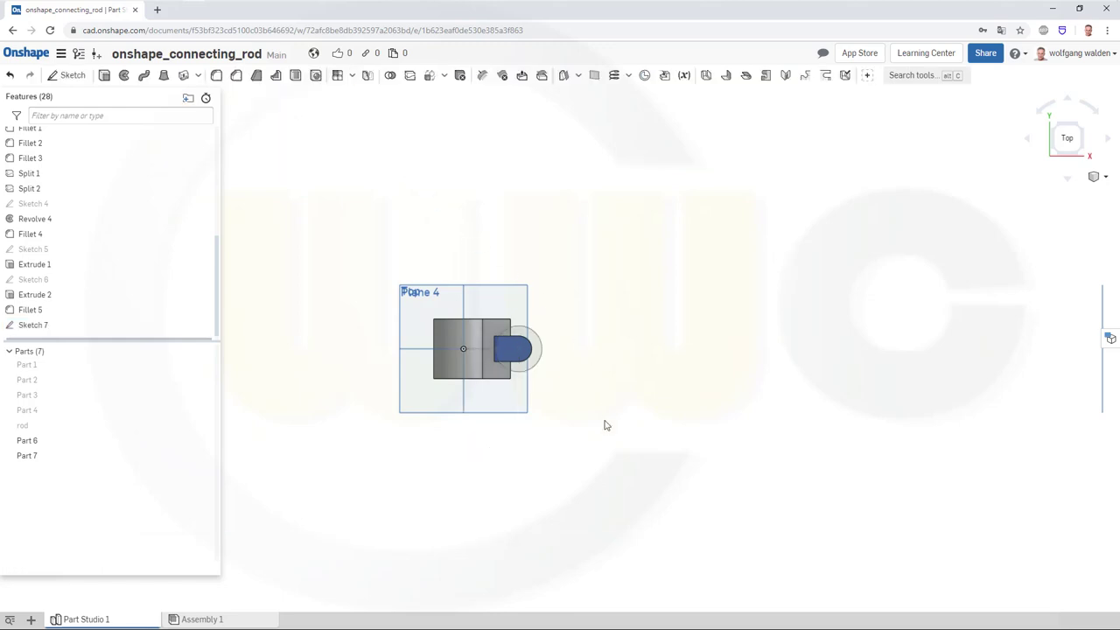
# Reopen the rectangle's sketch (Sketch 6) to review its size and position dimensions, and close it.
pyautogui.moveTo(591, 394); pyautogui.dragTo(586, 373, button='right')
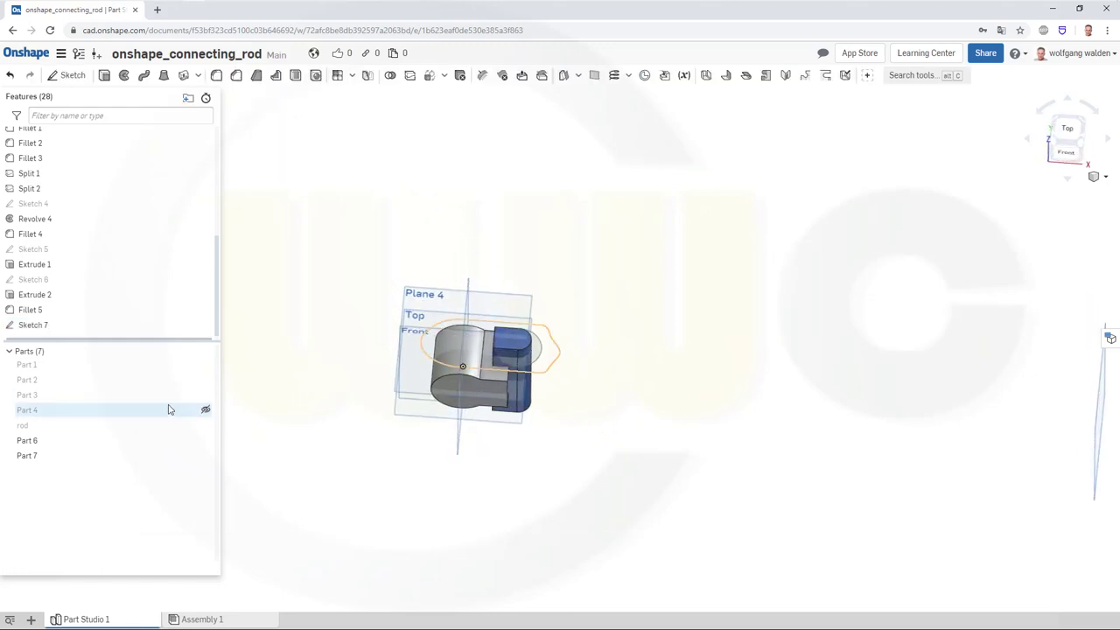
pyautogui.doubleClick(34, 280)
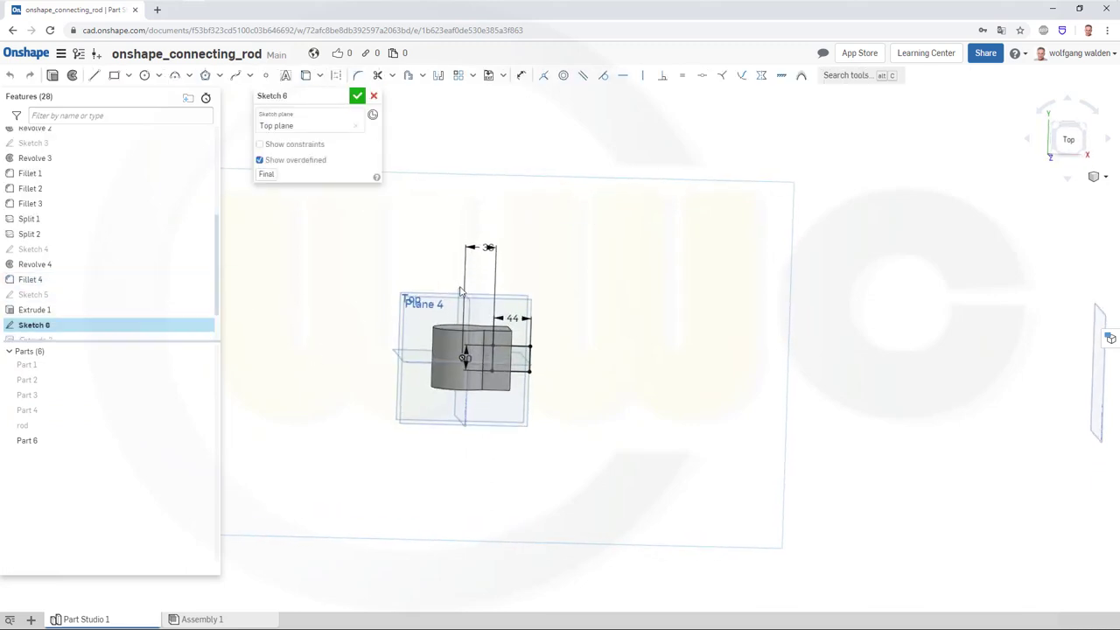
pyautogui.scroll(3, 477, 265)
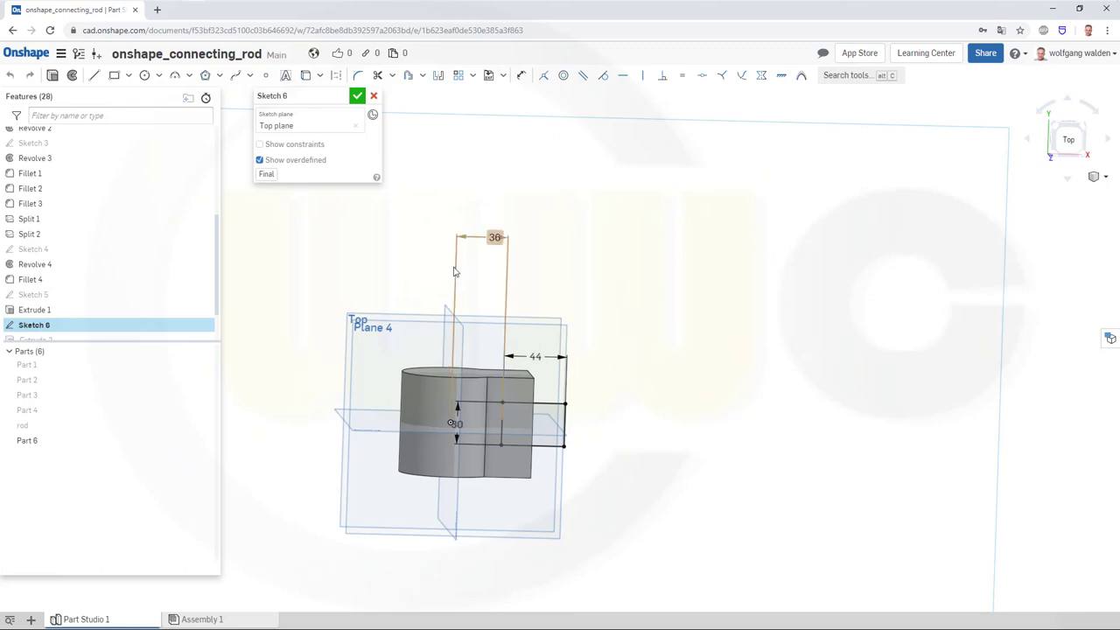
pyautogui.click(358, 97)
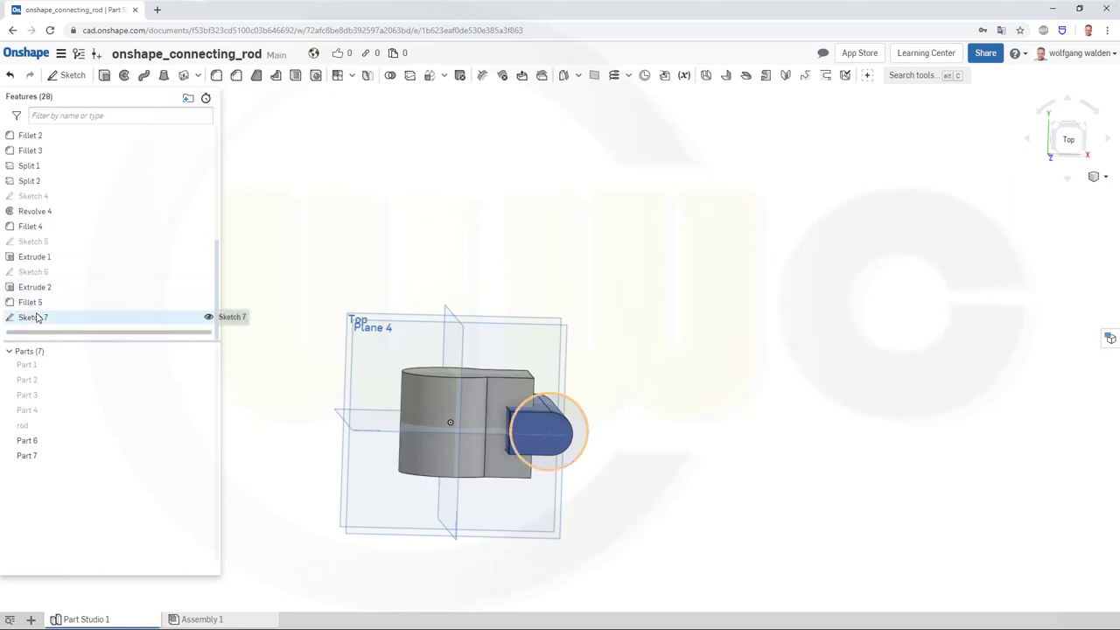
# Edit the circle's sketch, set its centre's distance from the origin to 56 mm and finish the sketch.
pyautogui.doubleClick(36, 318)
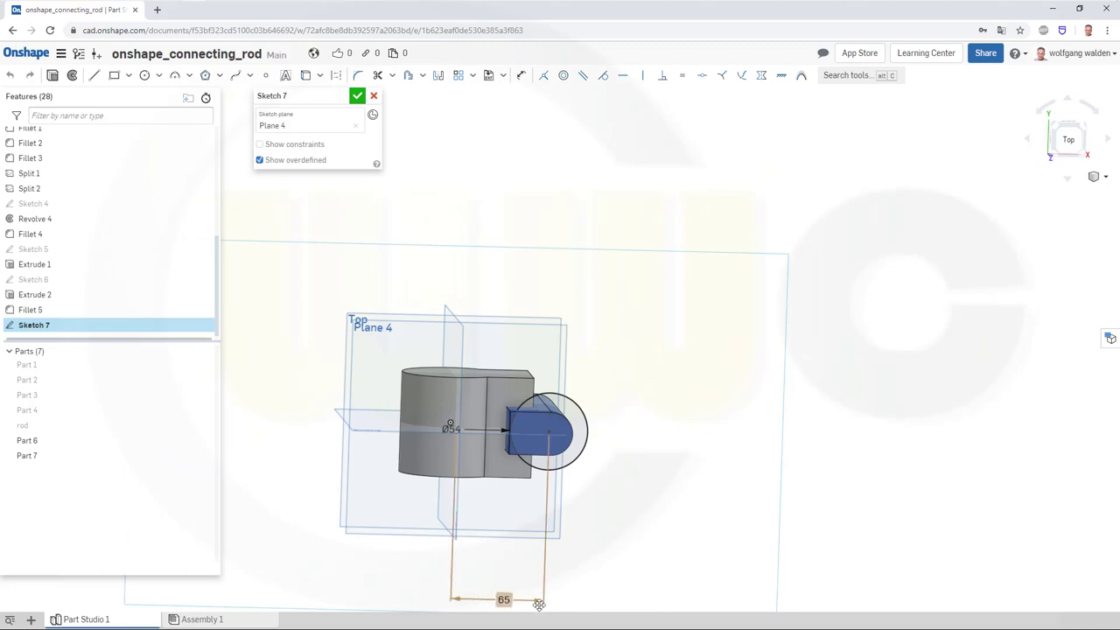
pyautogui.doubleClick(505, 599)
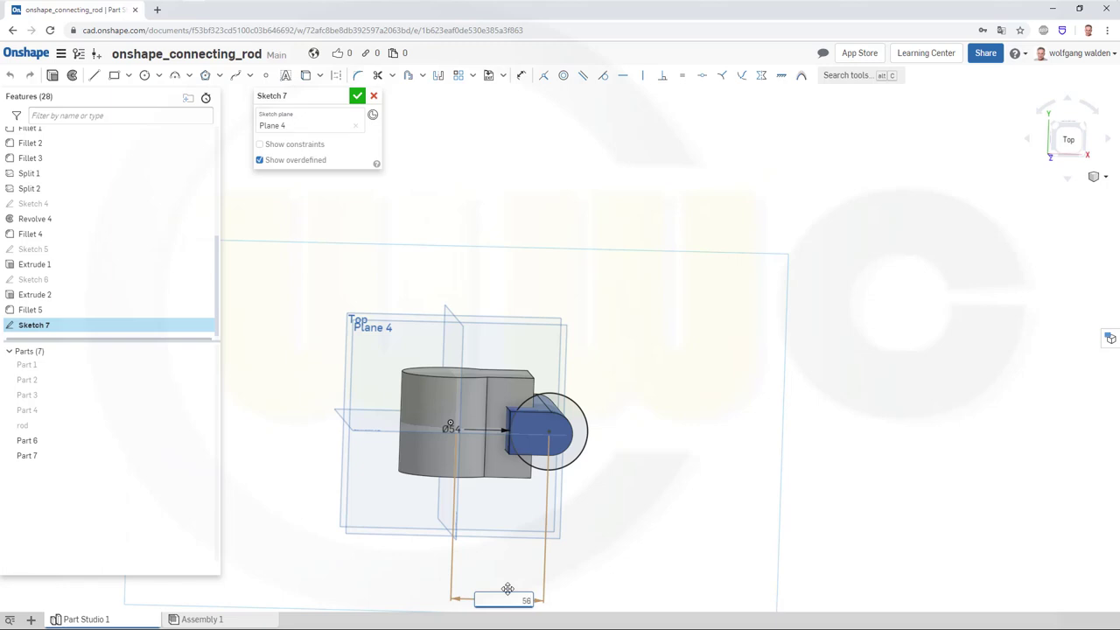
pyautogui.write('56')
pyautogui.press('Return')
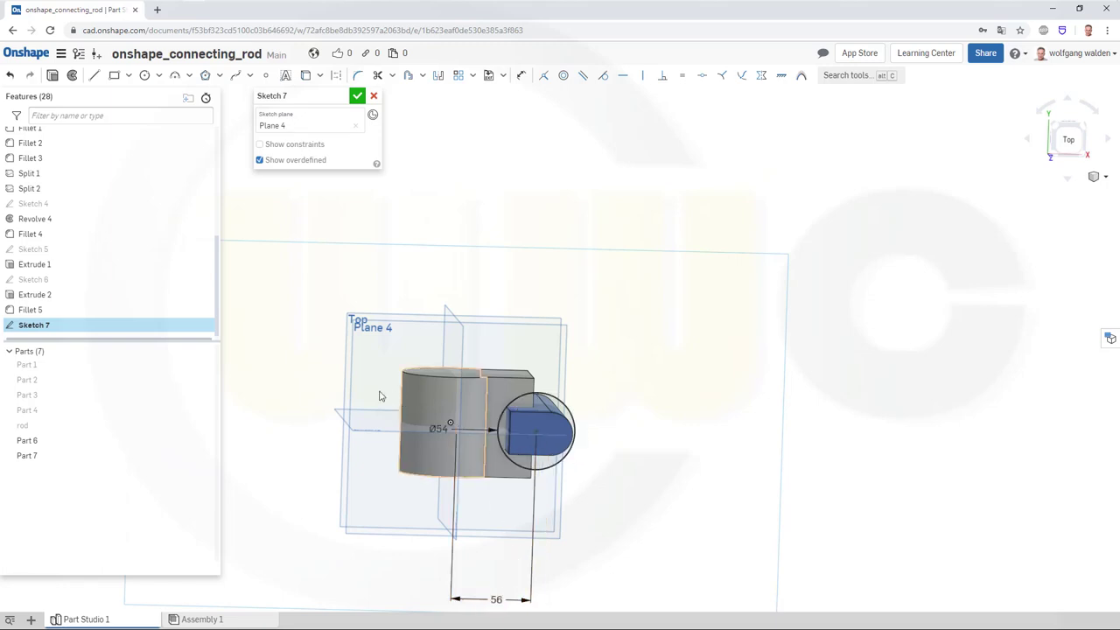
pyautogui.click(357, 95)
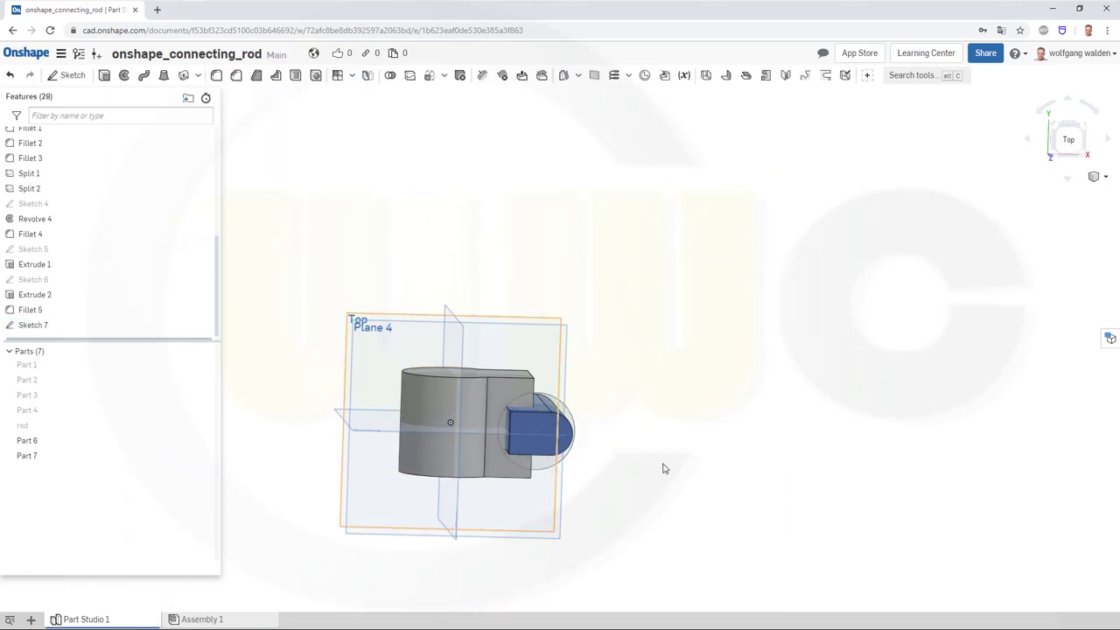
# Extrude the 54 mm circle upward with a blind depth of 25 mm, adding it to the rounded block (Part 7).
pyautogui.moveTo(596, 487)
pyautogui.mouseDown(button='right')
pyautogui.moveTo(607, 400)
pyautogui.moveTo(596, 396)
pyautogui.mouseUp(button='right')
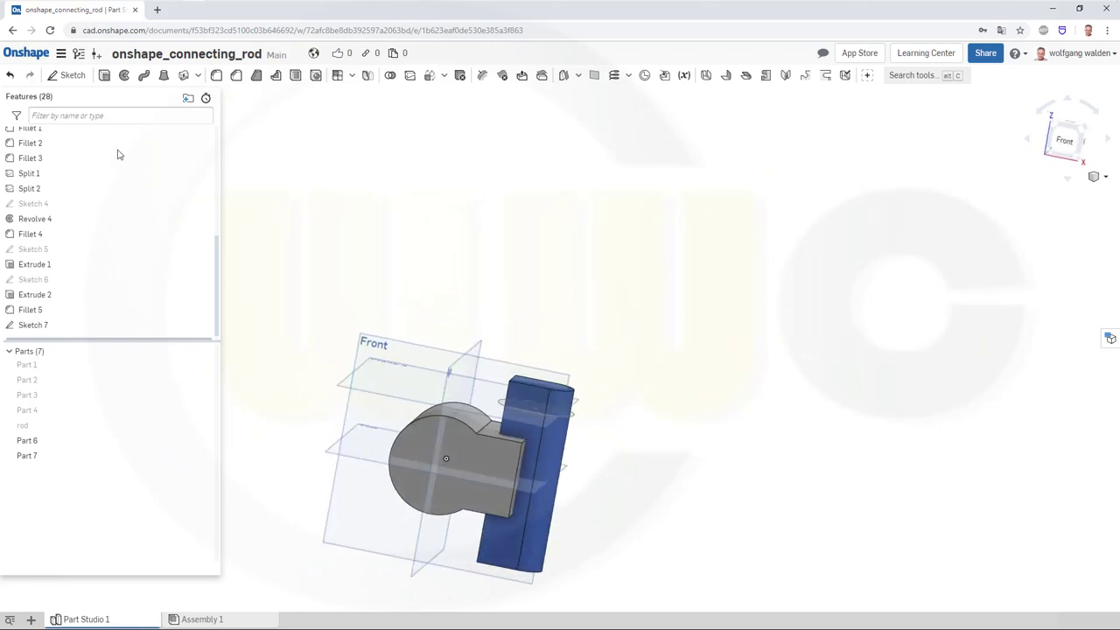
pyautogui.click(104, 76)
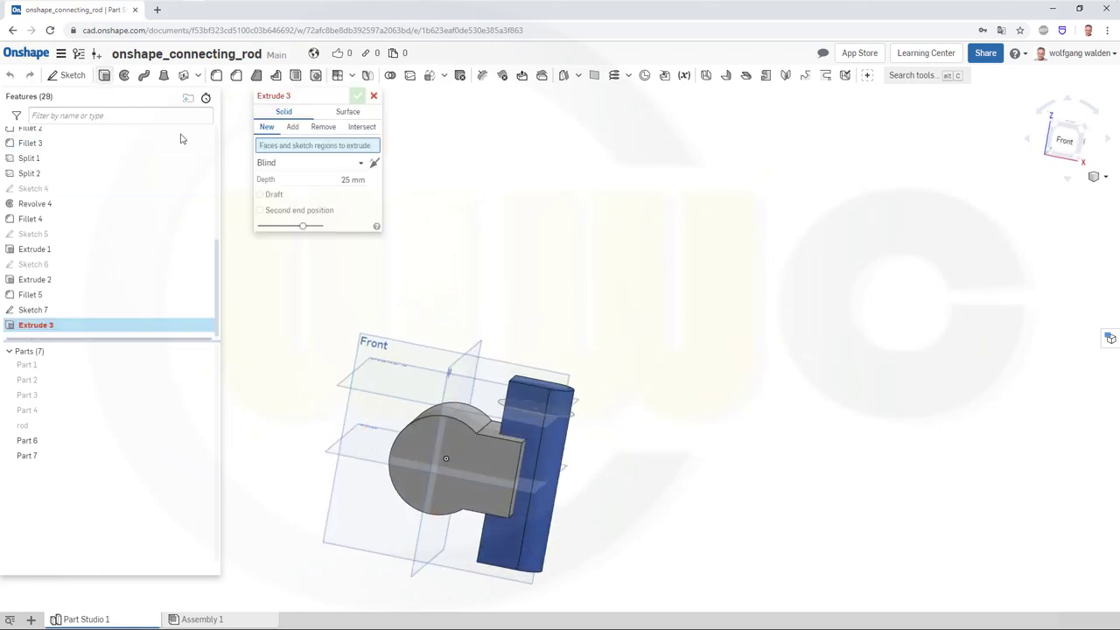
pyautogui.click(505, 406)
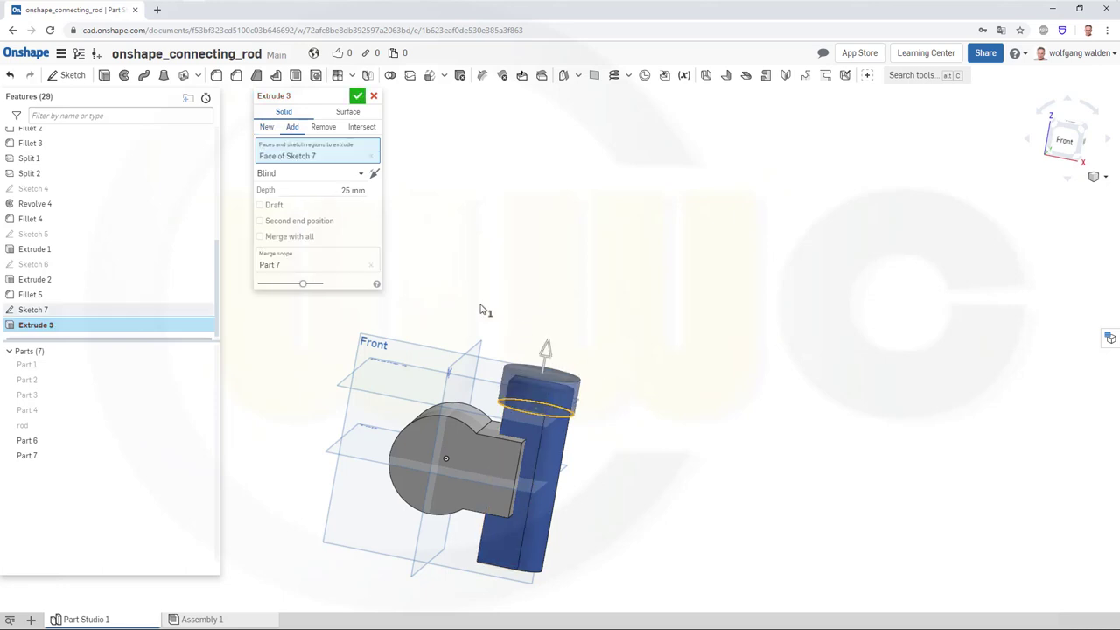
pyautogui.click(353, 190)
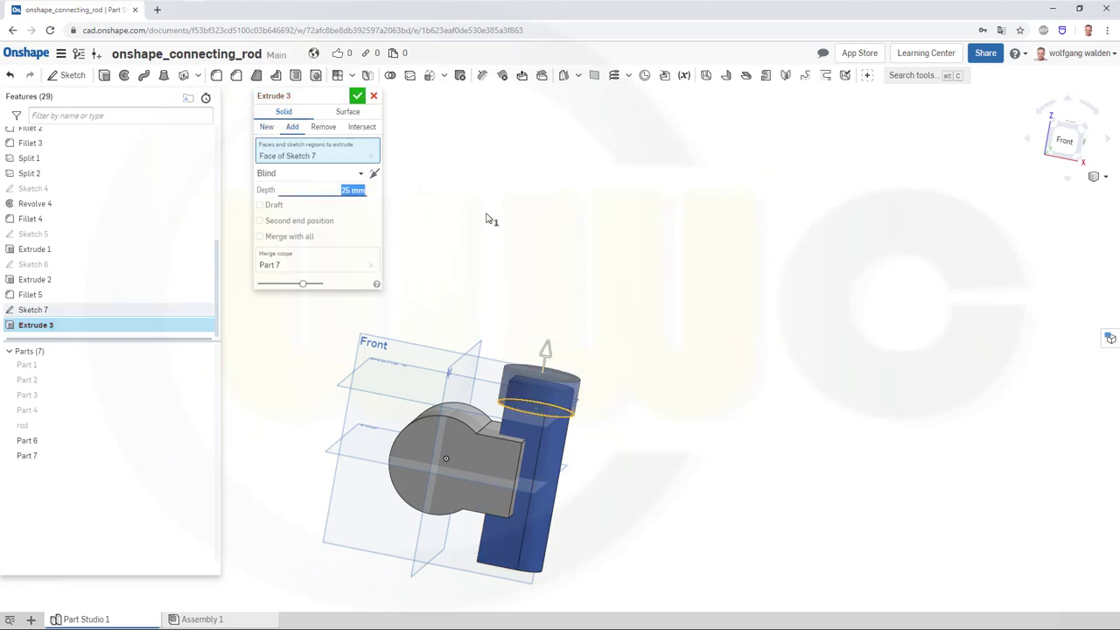
pyautogui.click(341, 98)
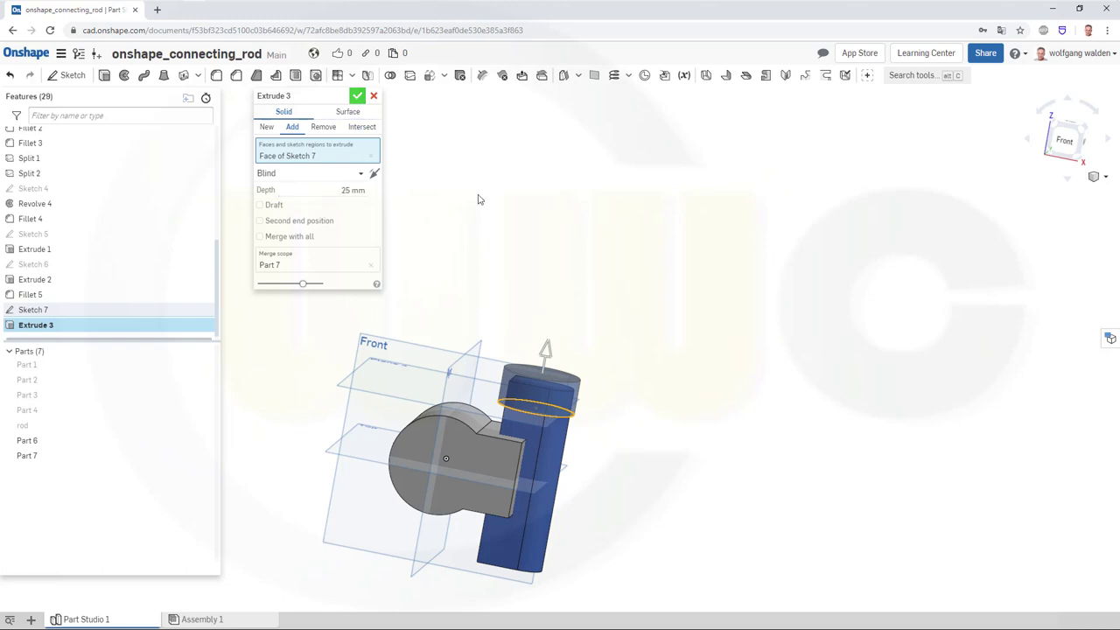
pyautogui.press('Return')
# Edit the circle's extrusion (Extrude 3) so that it creates a new part instead of merging with the block.
pyautogui.moveTo(528, 305)
pyautogui.mouseDown(button='right')
pyautogui.moveTo(511, 280)
pyautogui.moveTo(539, 309)
pyautogui.moveTo(532, 323)
pyautogui.mouseUp(button='right')
pyautogui.click(47, 456)
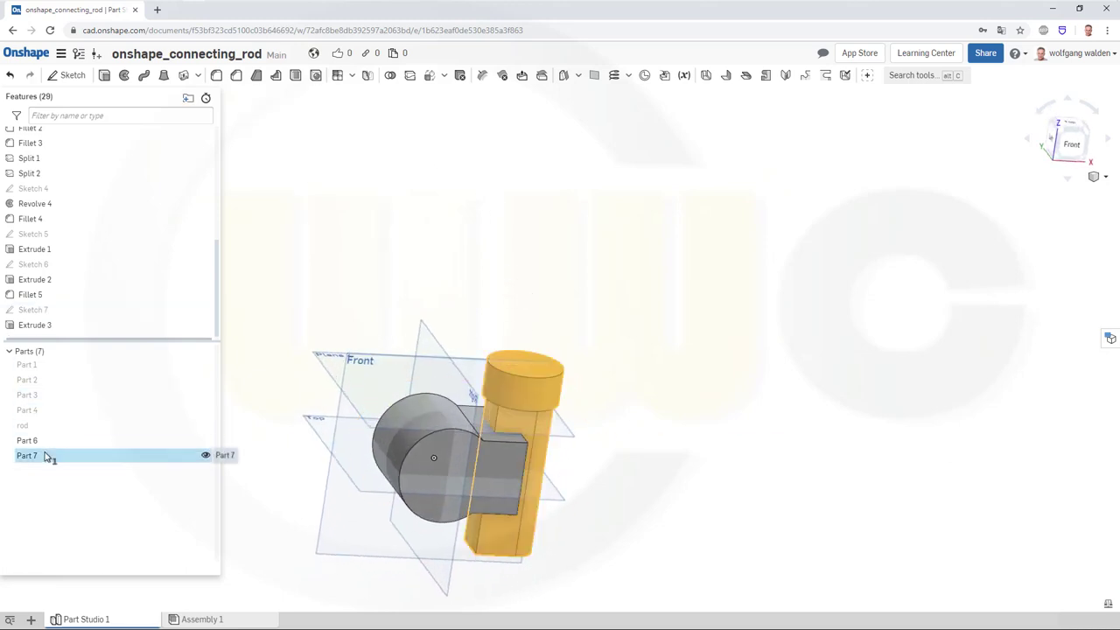
pyautogui.click(47, 456)
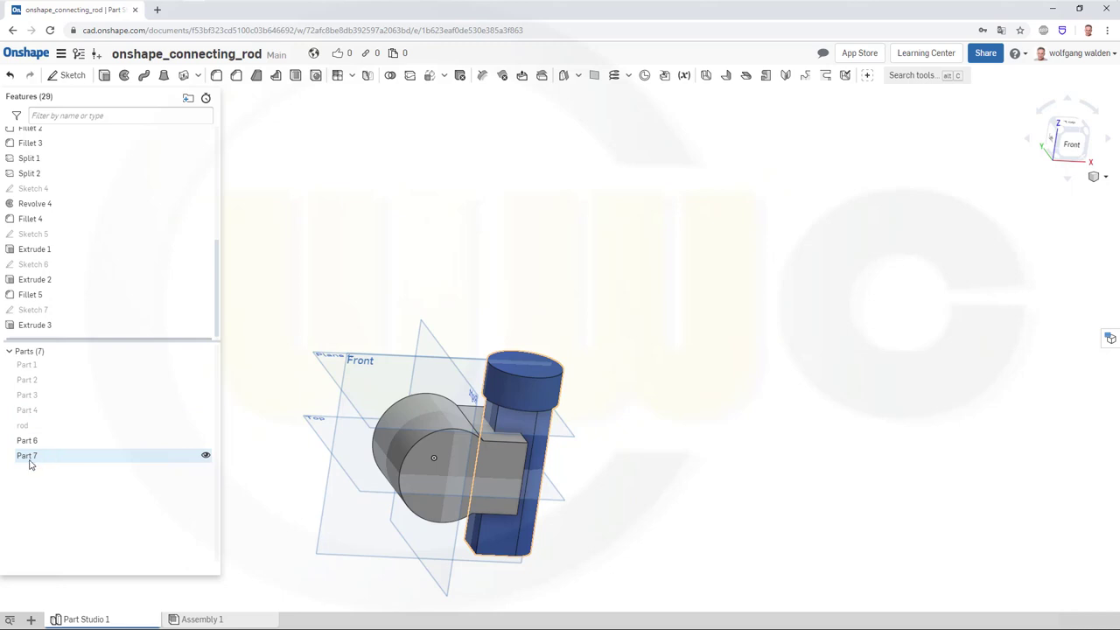
pyautogui.click(40, 326)
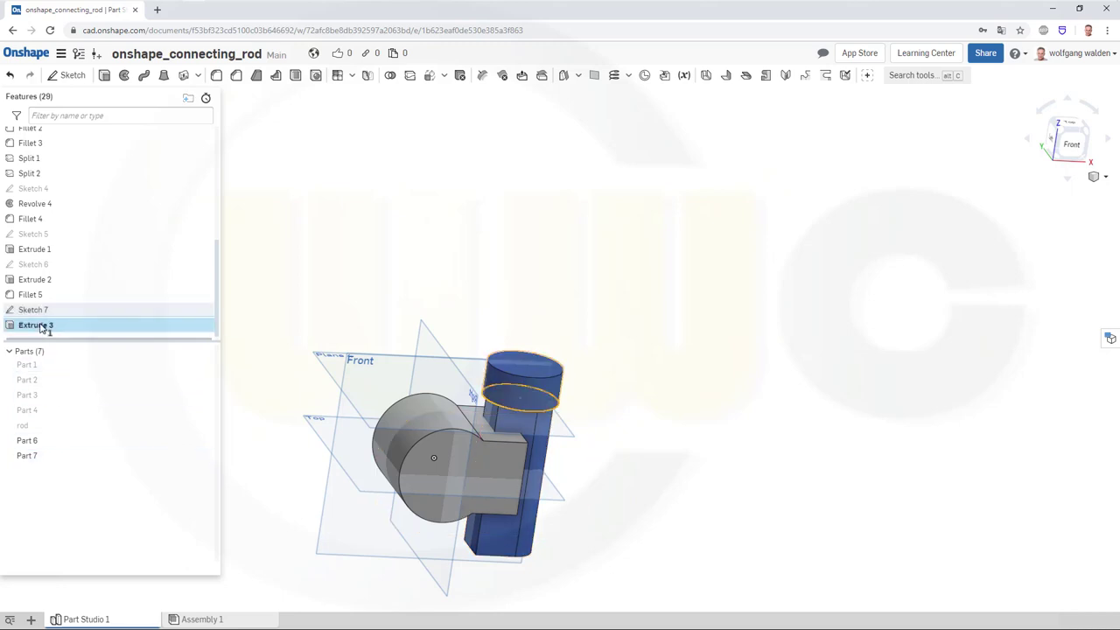
pyautogui.doubleClick(40, 325)
pyautogui.click(267, 128)
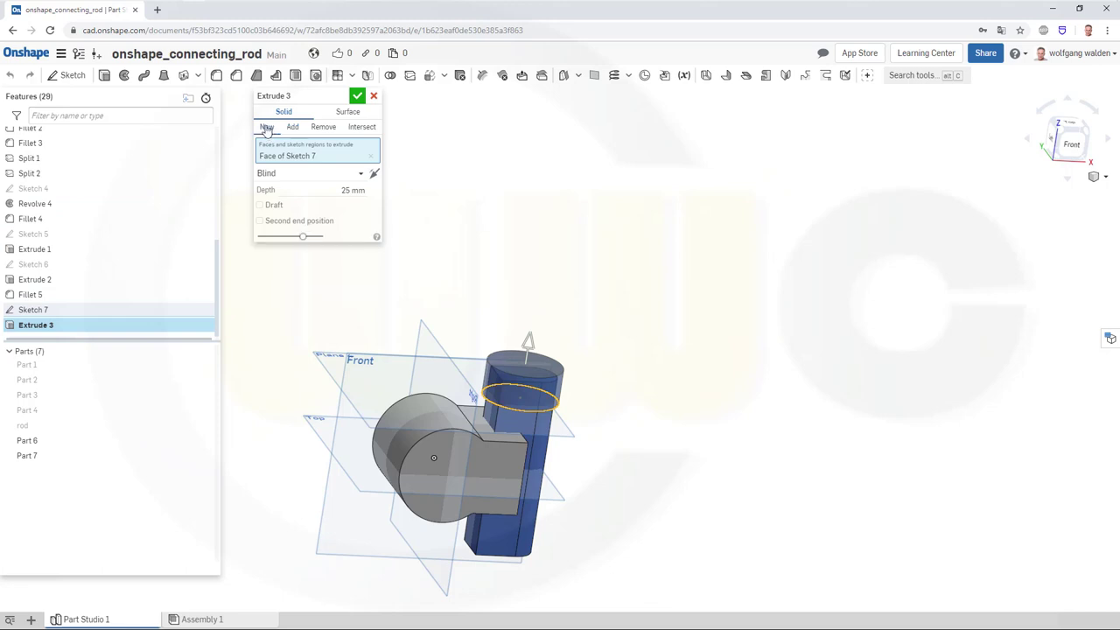
pyautogui.click(359, 96)
# Mirror the cylinder (Part 8) about the Top plane with the Add option, keeping only Part 7 in the merge scope.
pyautogui.moveTo(627, 432); pyautogui.dragTo(595, 442, button='right')
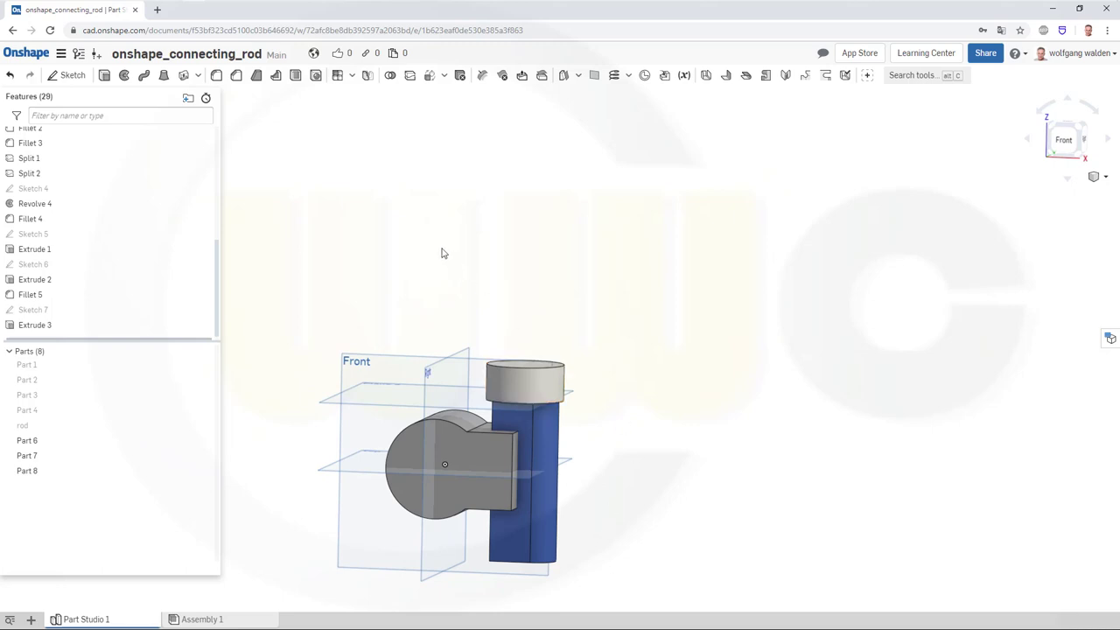
pyautogui.click(368, 76)
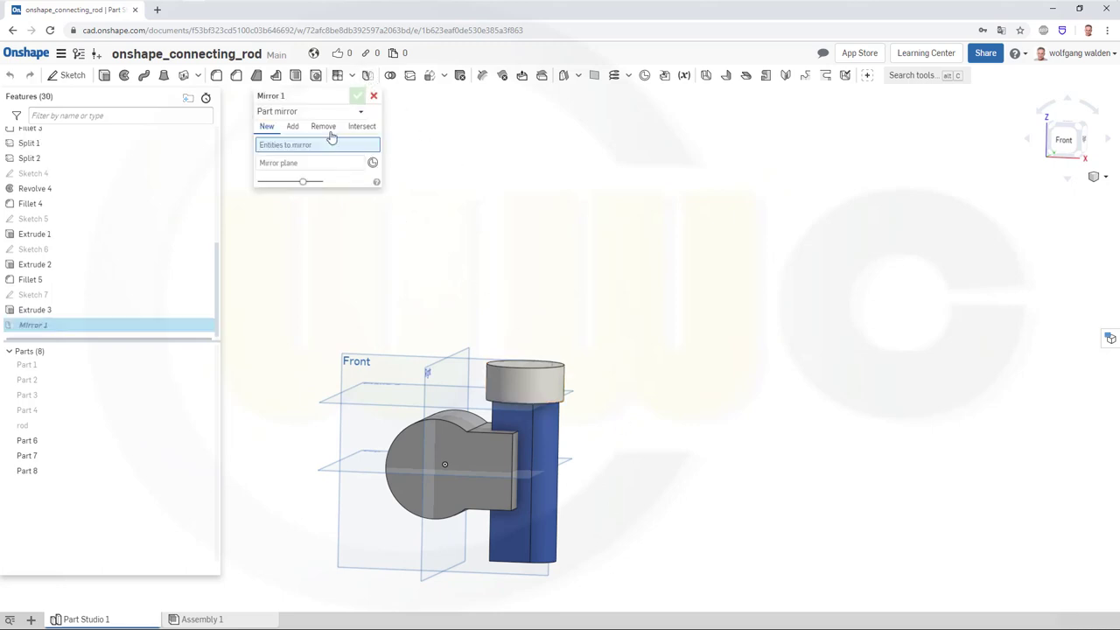
pyautogui.click(514, 389)
pyautogui.click(298, 176)
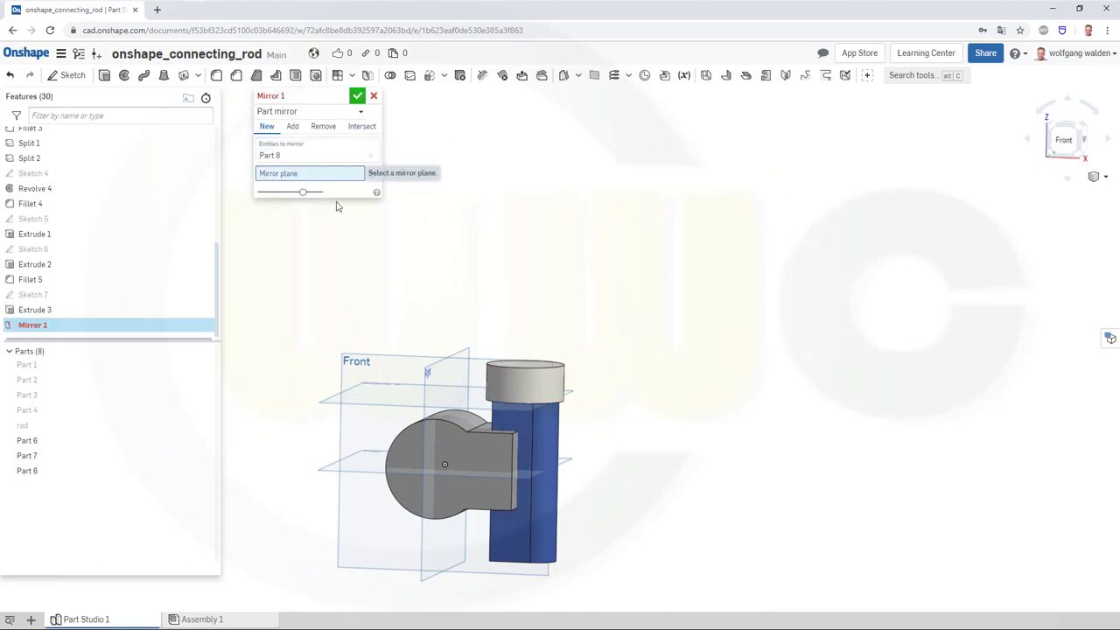
pyautogui.click(353, 446)
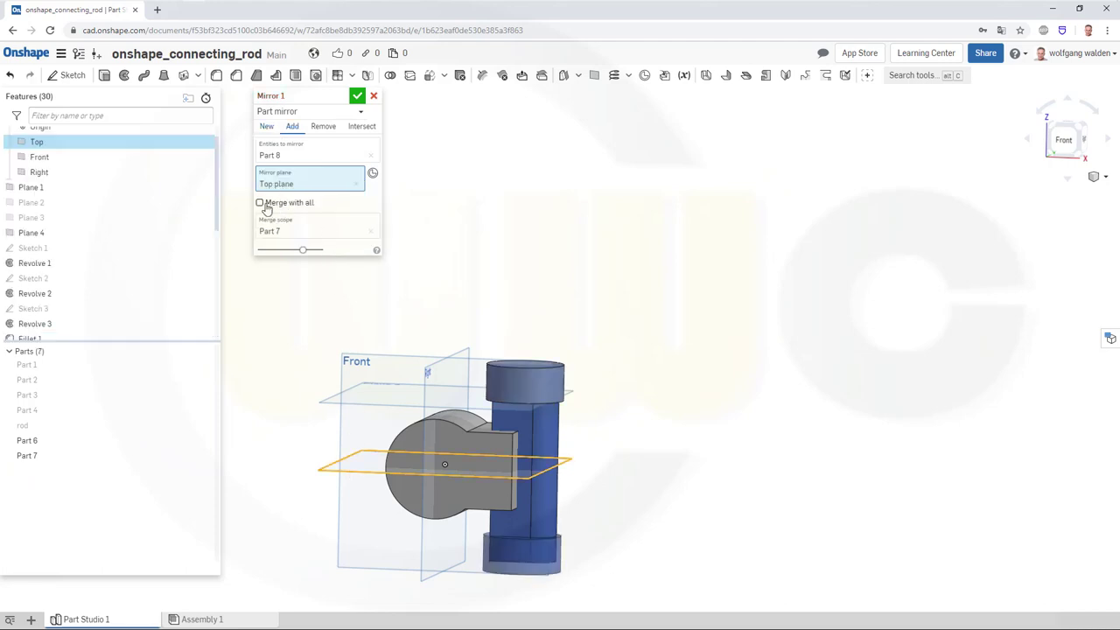
pyautogui.click(260, 203)
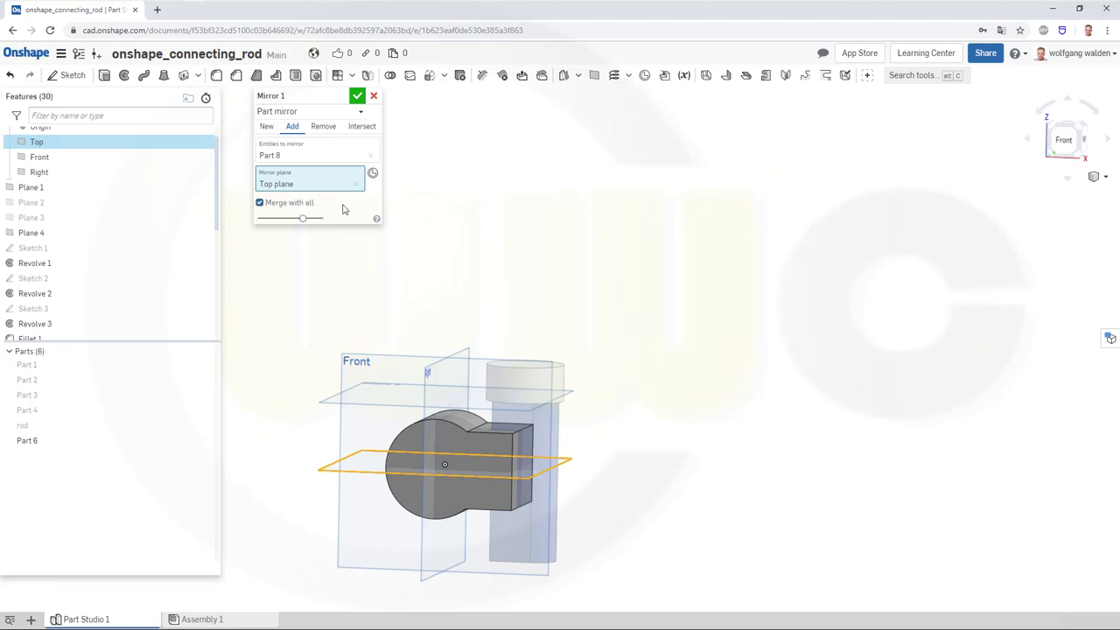
pyautogui.click(260, 203)
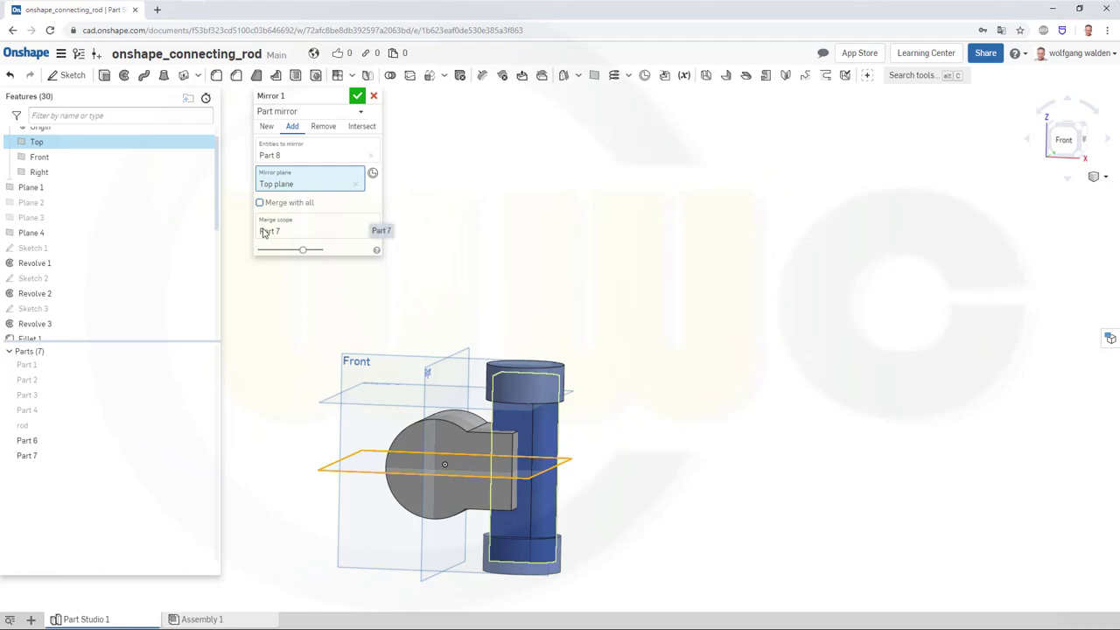
pyautogui.click(357, 95)
# Unite the keyhole-shaped part (Part 6) and the block with its two cylinders (Part 7) with a Boolean union.
pyautogui.scroll(2, 598, 487)
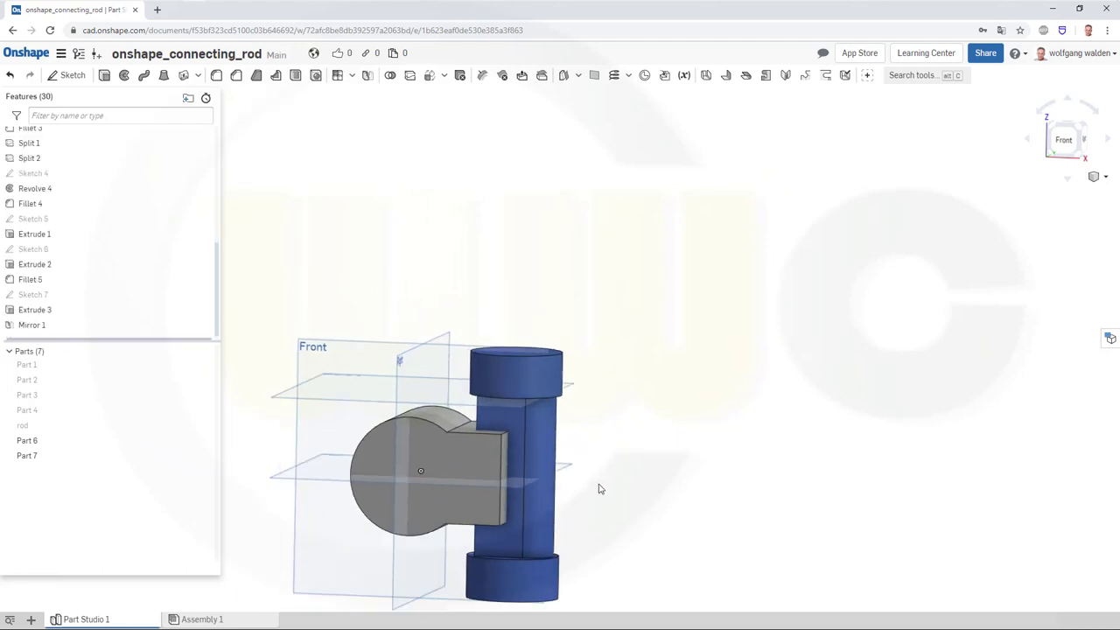
pyautogui.scroll(-4, 568, 533)
pyautogui.moveTo(420, 458)
pyautogui.mouseDown(button='right')
pyautogui.moveTo(441, 508)
pyautogui.moveTo(431, 443)
pyautogui.moveTo(435, 457)
pyautogui.mouseUp(button='right')
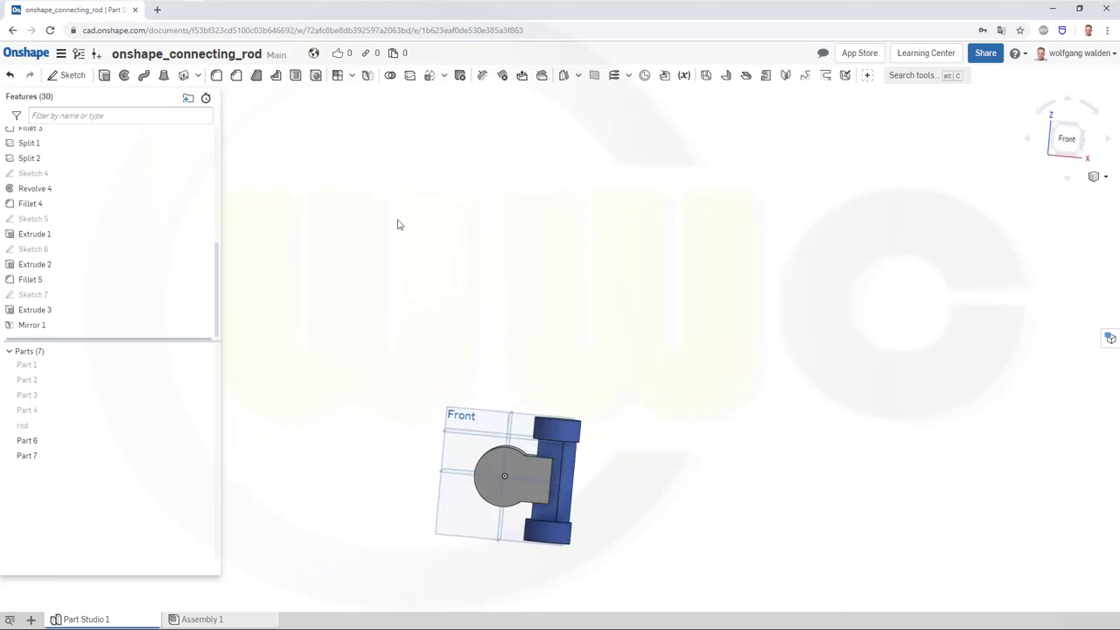
pyautogui.click(390, 75)
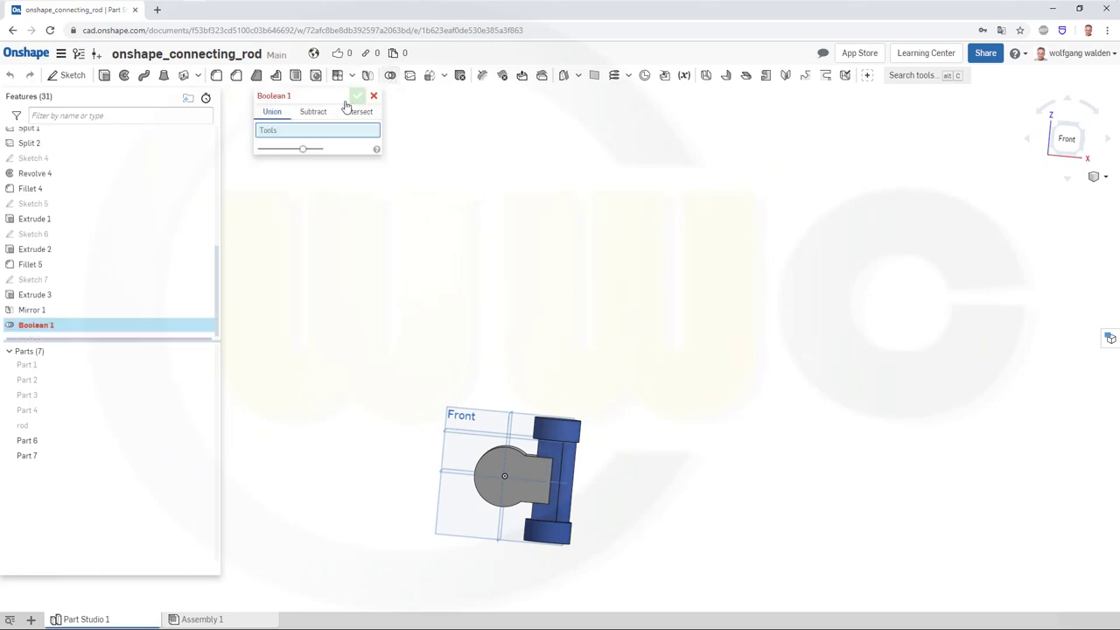
pyautogui.click(504, 467)
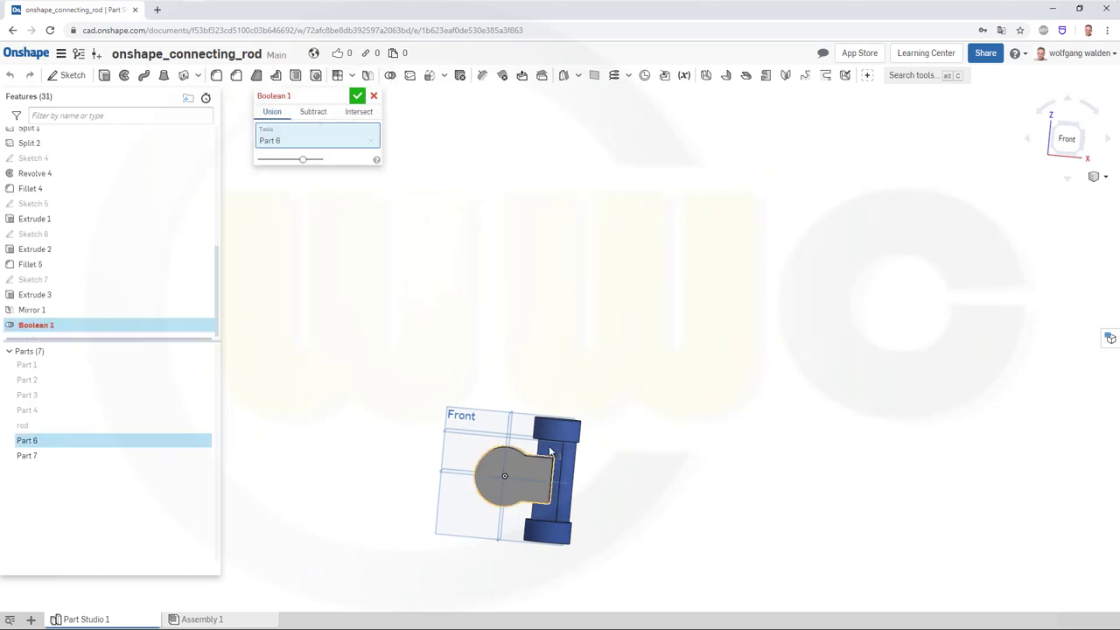
pyautogui.click(565, 468)
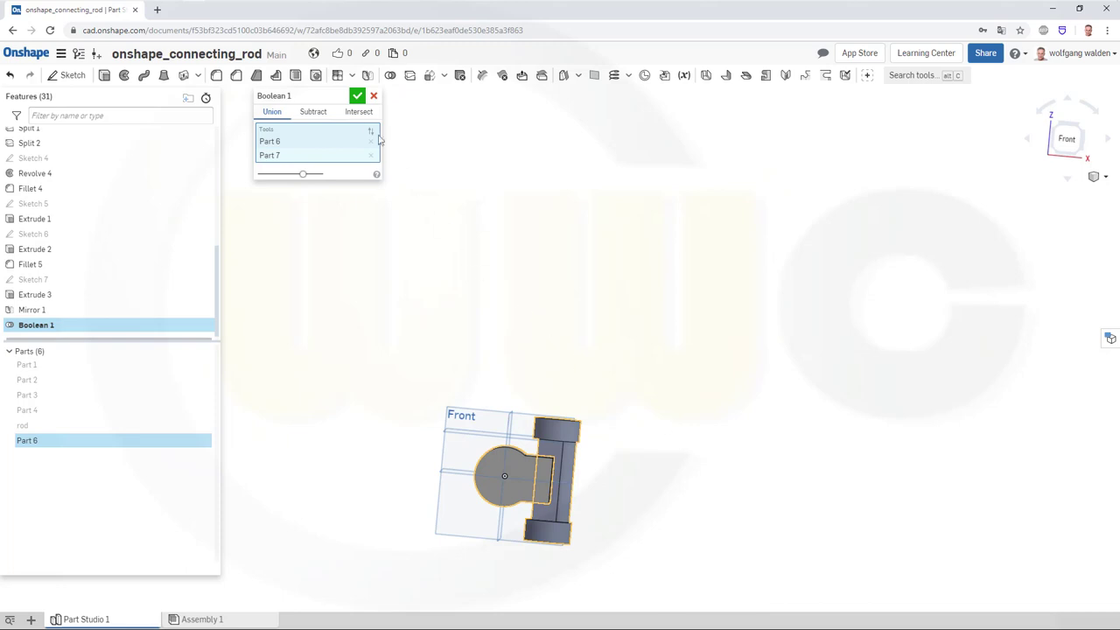
pyautogui.click(357, 96)
# Show the hidden rod part together with the united body.
pyautogui.moveTo(442, 374); pyautogui.dragTo(464, 455, button='right')
pyautogui.scroll(3, 570, 590)
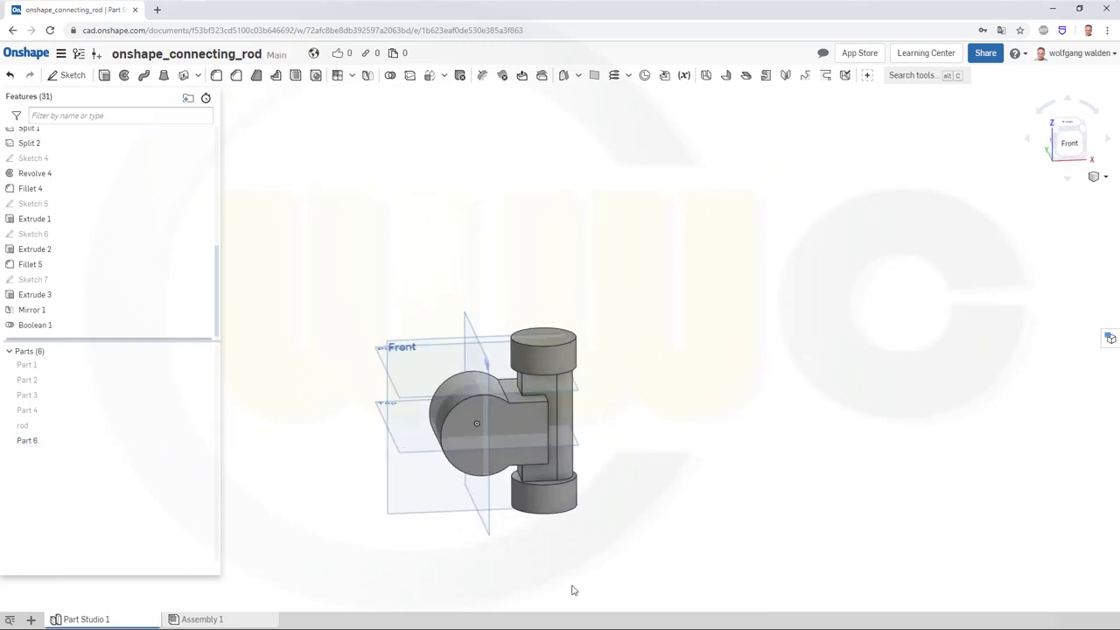
pyautogui.scroll(-2, 757, 356)
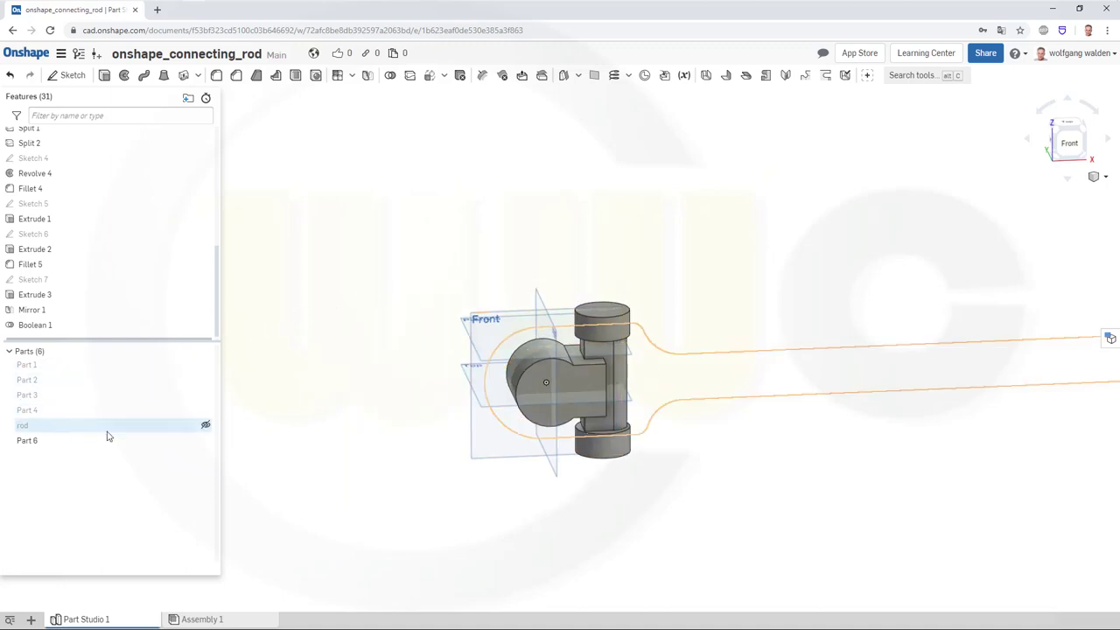
pyautogui.click(206, 427)
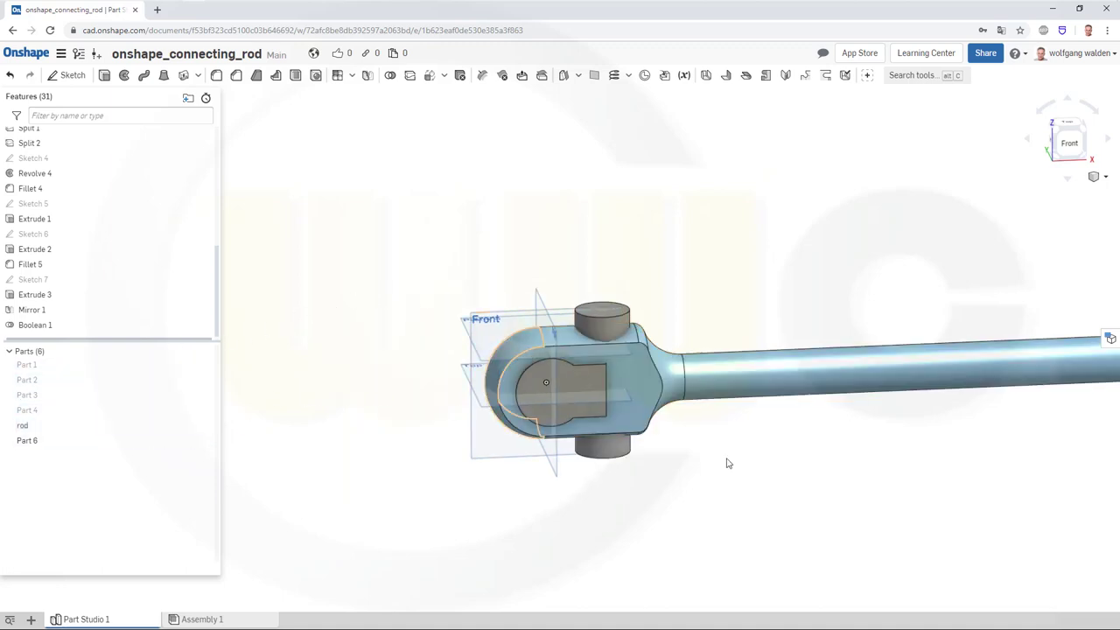
pyautogui.moveTo(785, 449); pyautogui.dragTo(857, 442, button='right')
pyautogui.moveTo(857, 442); pyautogui.dragTo(759, 389, button='middle')
pyautogui.moveTo(759, 388)
pyautogui.mouseDown(button='right')
pyautogui.moveTo(758, 373)
pyautogui.moveTo(762, 382)
pyautogui.mouseUp(button='right')
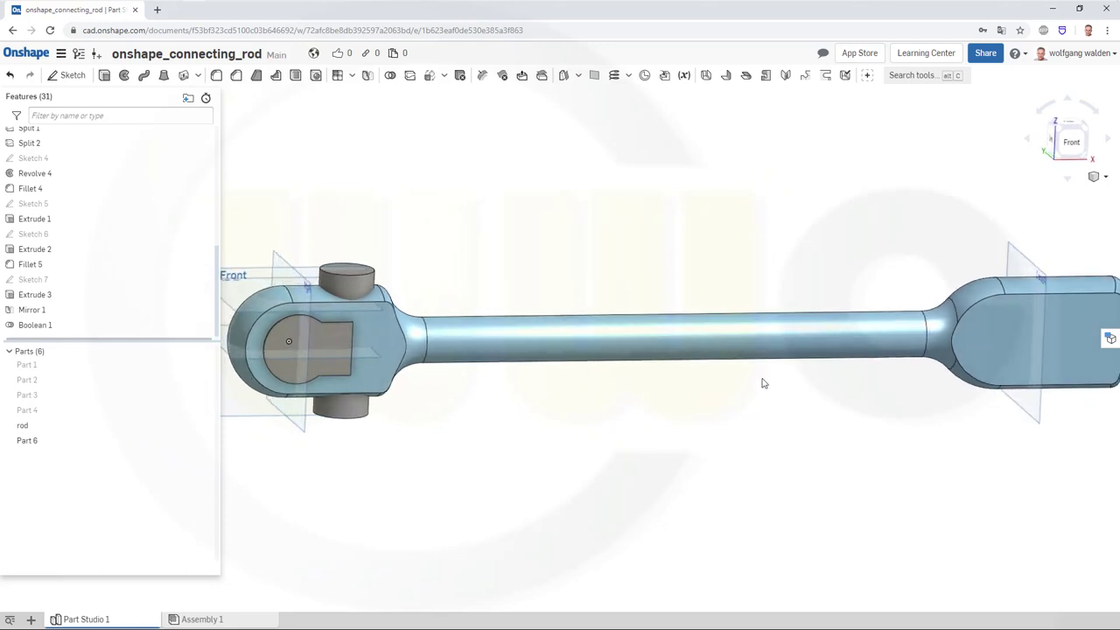
pyautogui.click(338, 77)
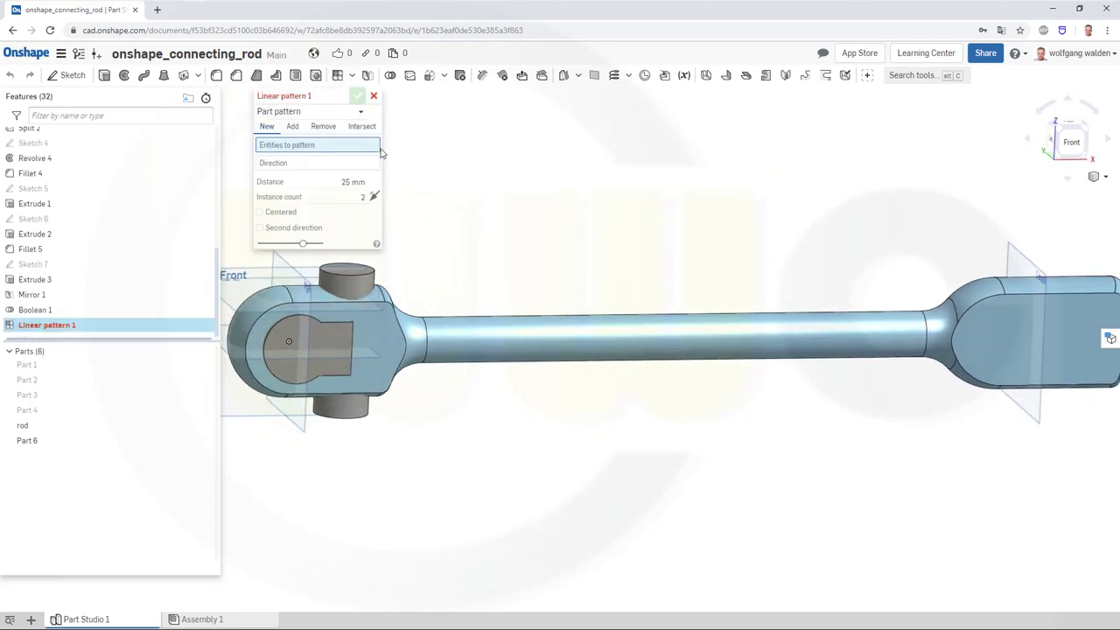
pyautogui.click(286, 166)
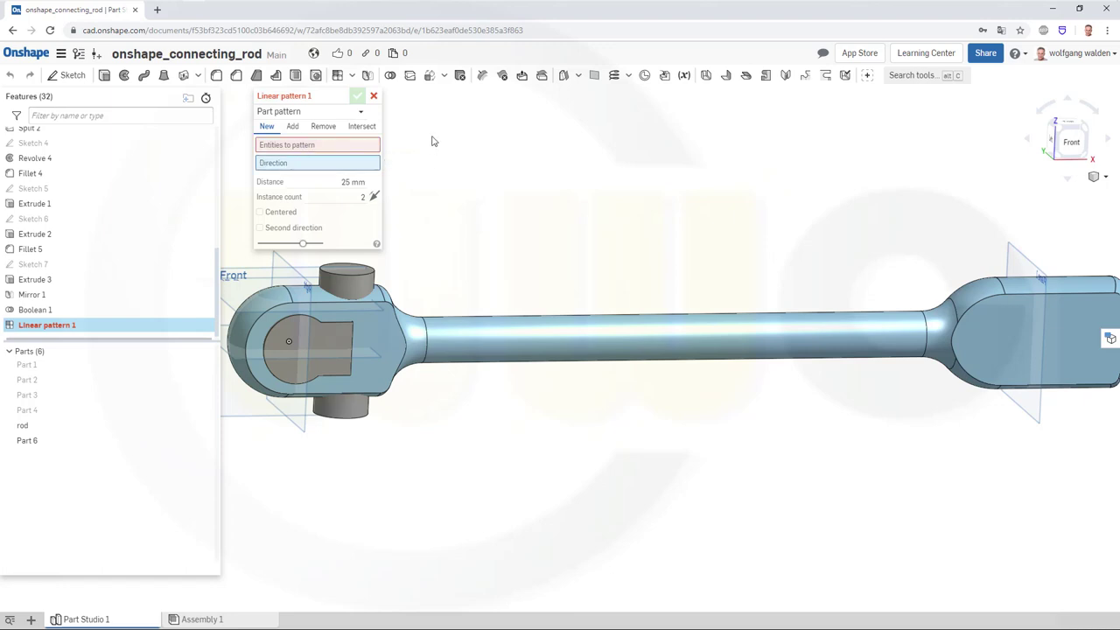
pyautogui.press('Escape')
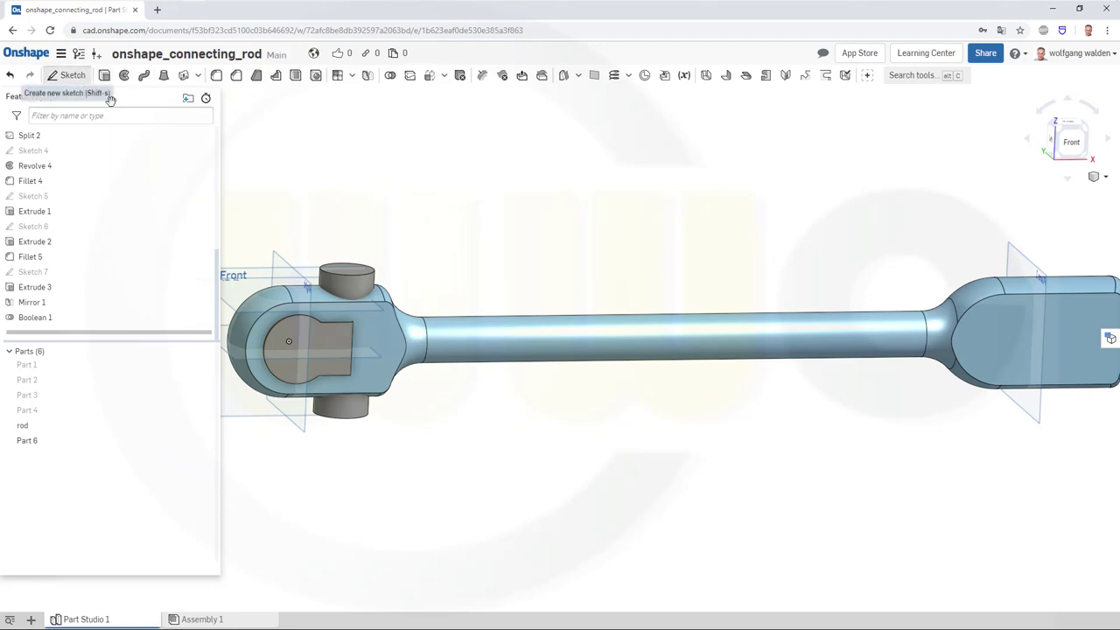
# Create a new sketch on the Front plane, finish it empty and reopen it for editing.
pyautogui.click(58, 77)
pyautogui.click(271, 275)
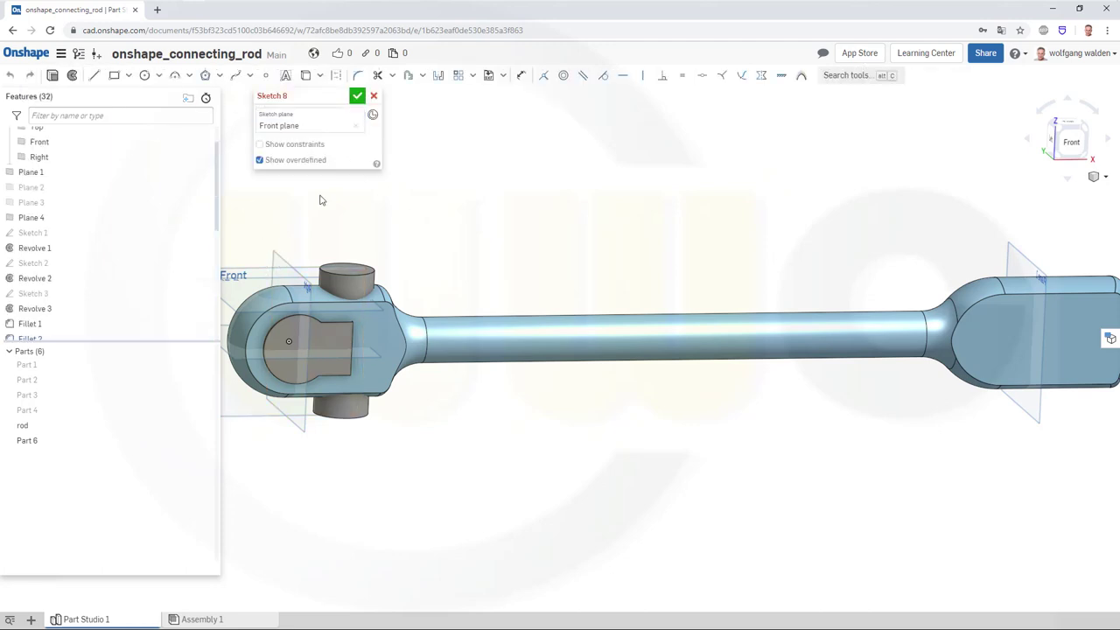
pyautogui.click(357, 96)
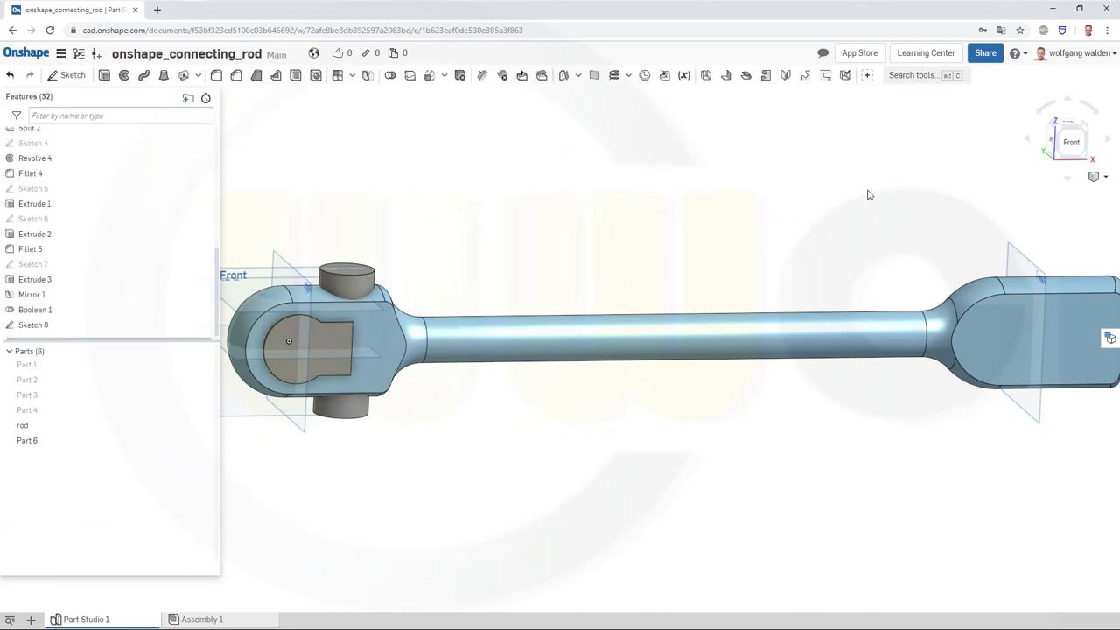
pyautogui.click(1070, 143)
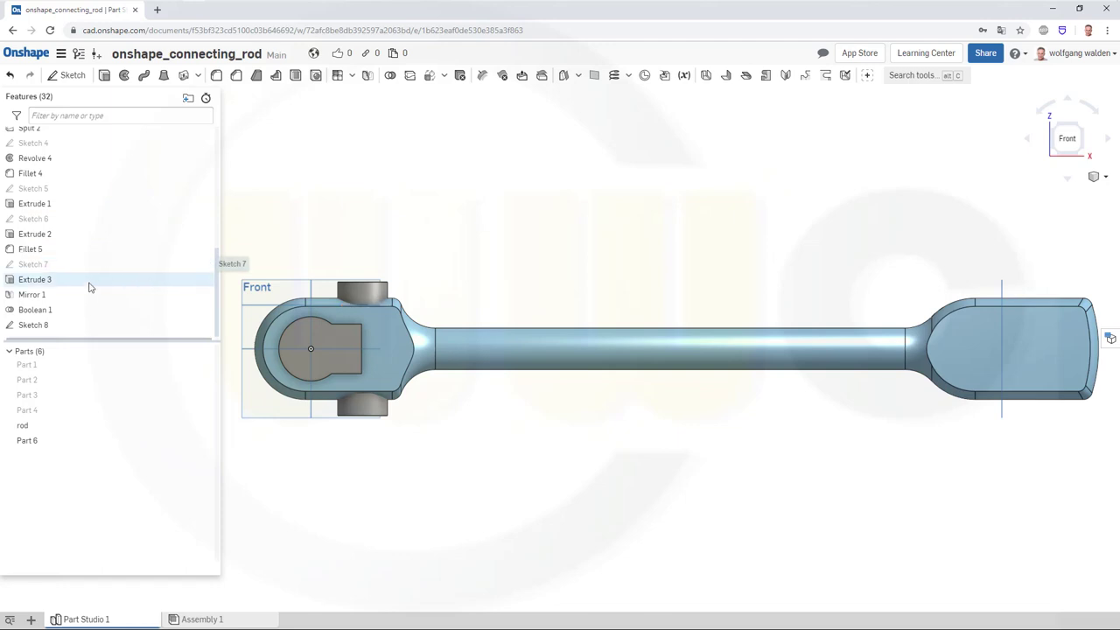
pyautogui.click(35, 327)
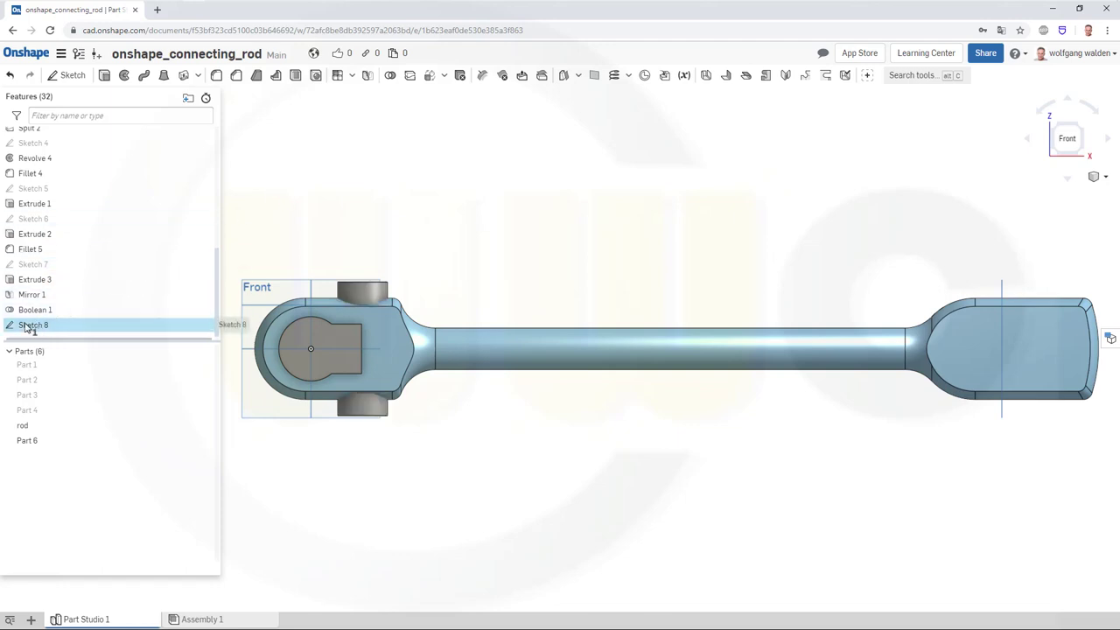
pyautogui.doubleClick(27, 326)
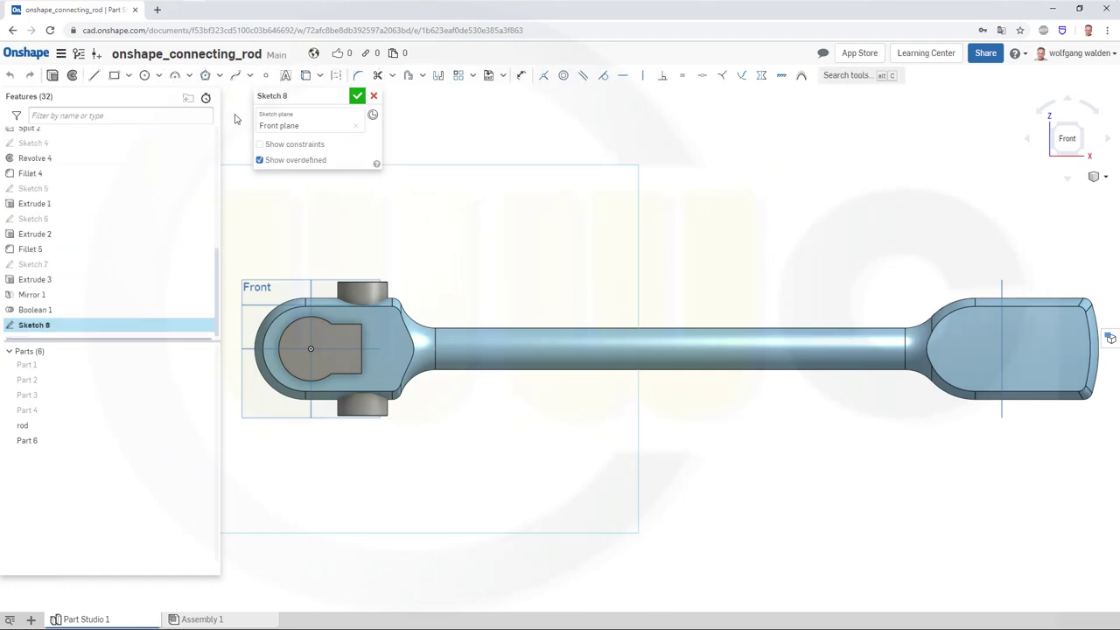
# Sketch a horizontal line about 217 mm long from the origin along the rod's axis and convert it to construction geometry.
pyautogui.click(94, 76)
pyautogui.click(312, 349)
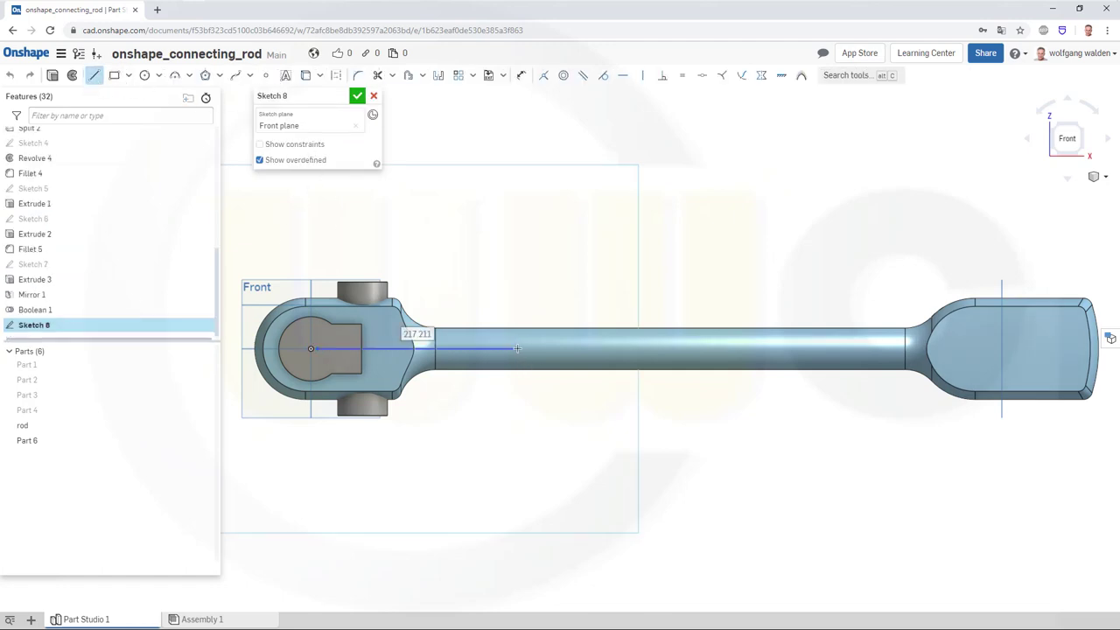
pyautogui.click(516, 348)
pyautogui.press('Escape')
pyautogui.click(426, 351)
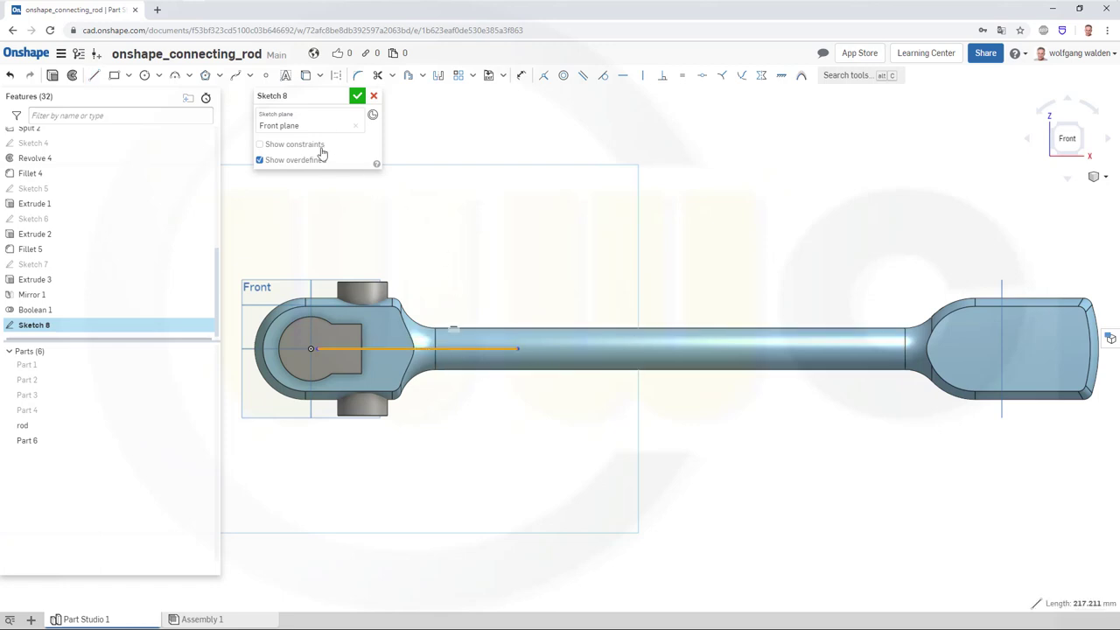
pyautogui.click(336, 76)
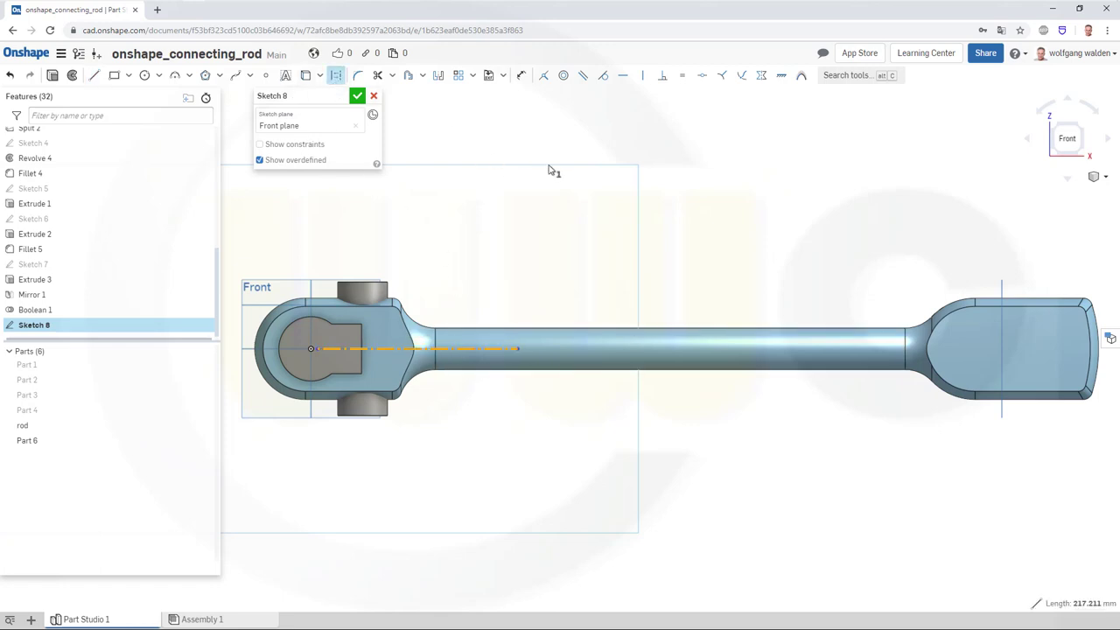
# Finish the guide sketch and linearly pattern Part 6 along its construction line at a distance of 750 mm with 2 instances.
pyautogui.click(357, 96)
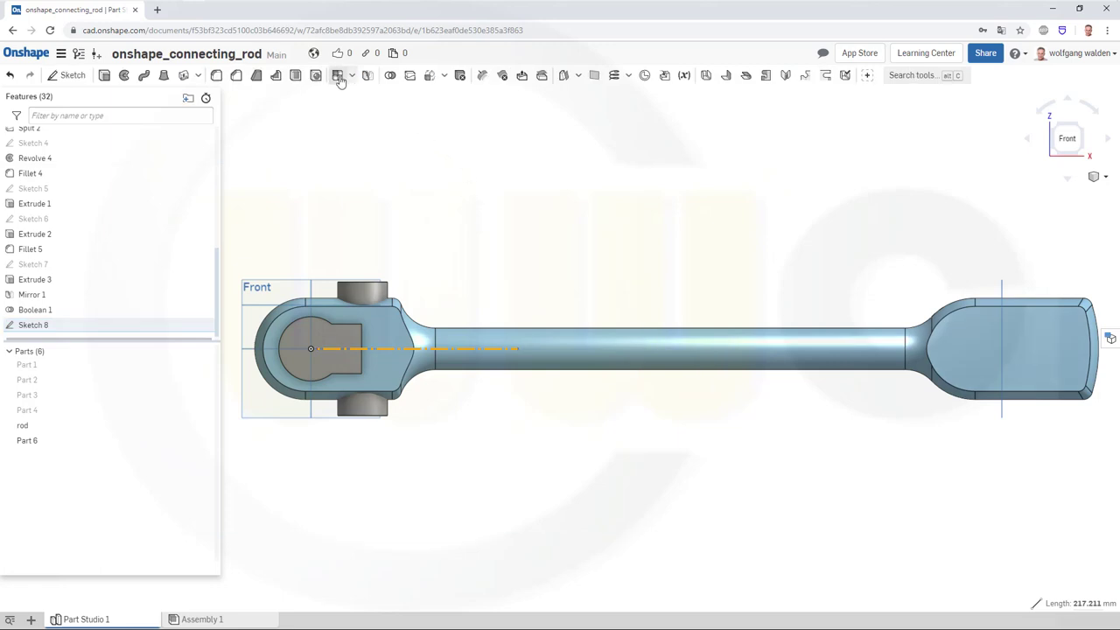
pyautogui.click(368, 141)
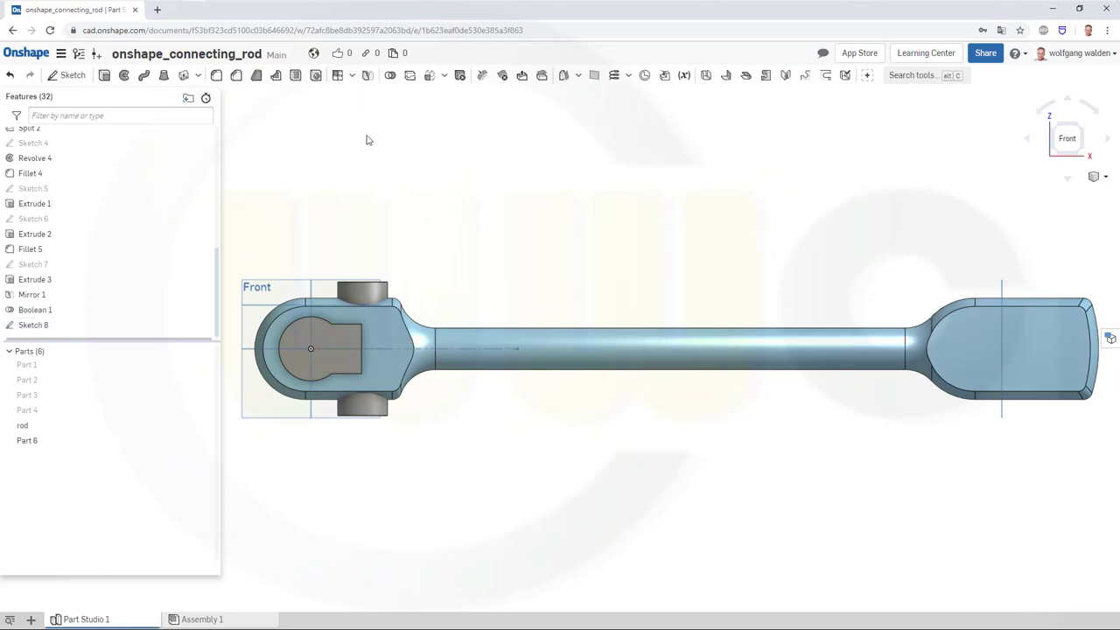
pyautogui.click(299, 349)
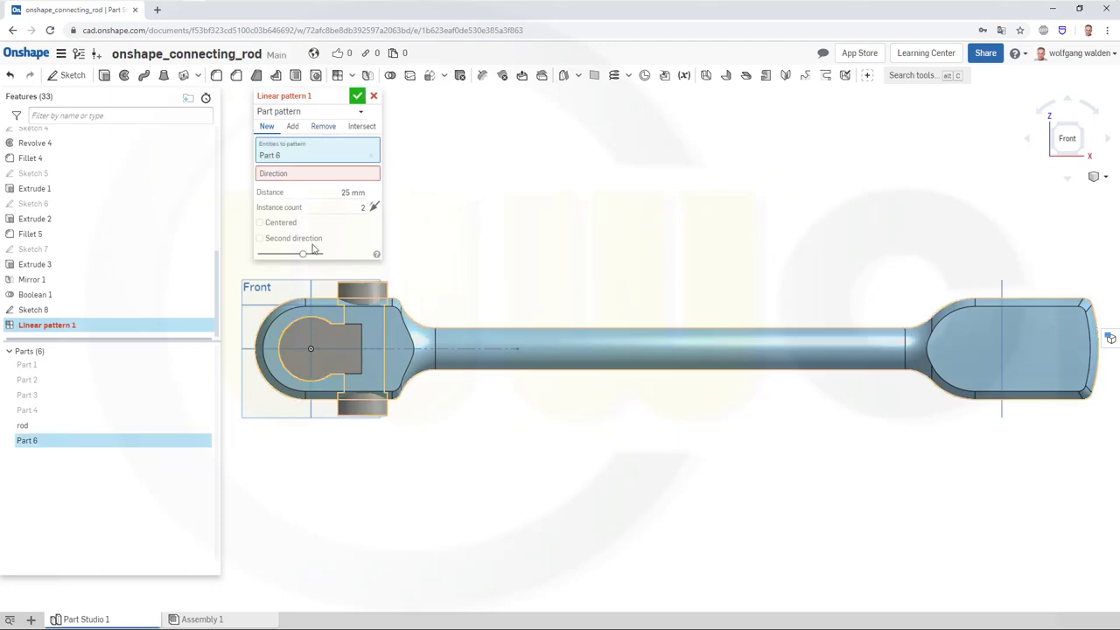
pyautogui.click(421, 349)
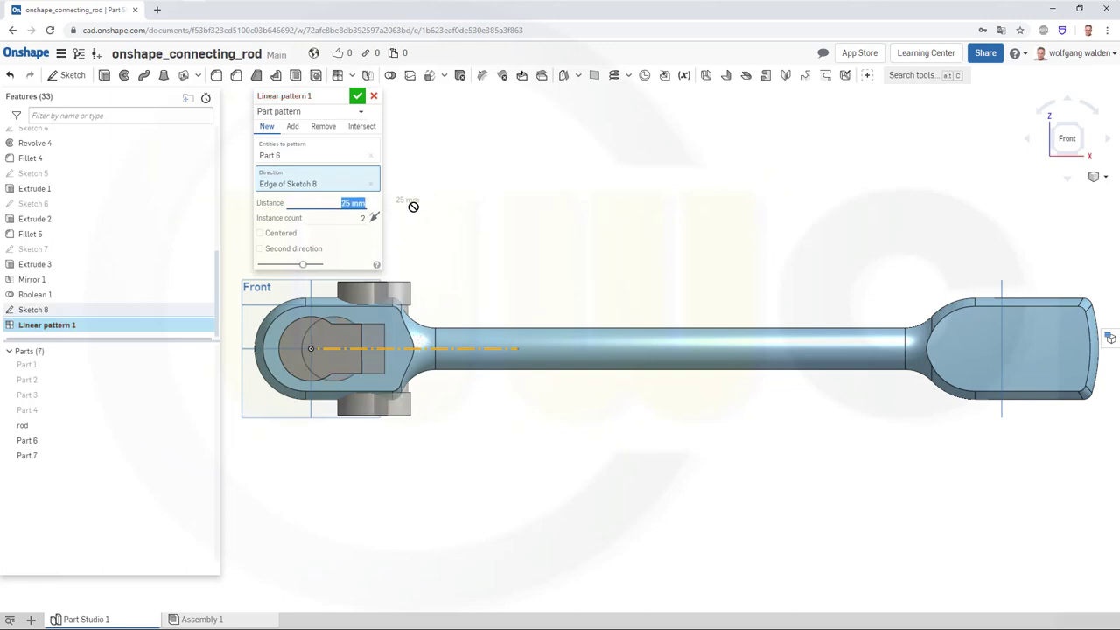
pyautogui.write('750')
pyautogui.press('Return')
pyautogui.click(357, 97)
pyautogui.moveTo(545, 250); pyautogui.dragTo(514, 334, button='right')
pyautogui.scroll(3, 515, 334)
pyautogui.scroll(-3, 514, 336)
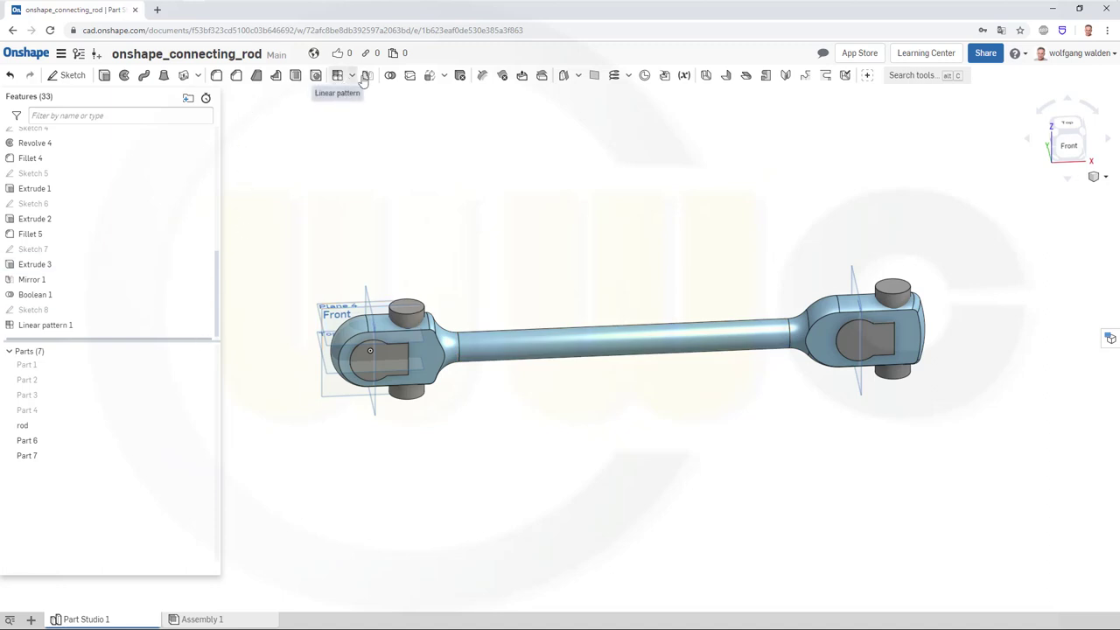
# Subtract the cutout bodies Part 6 and Part 7 from the rod with a Boolean, without keeping the tools.
pyautogui.click(390, 76)
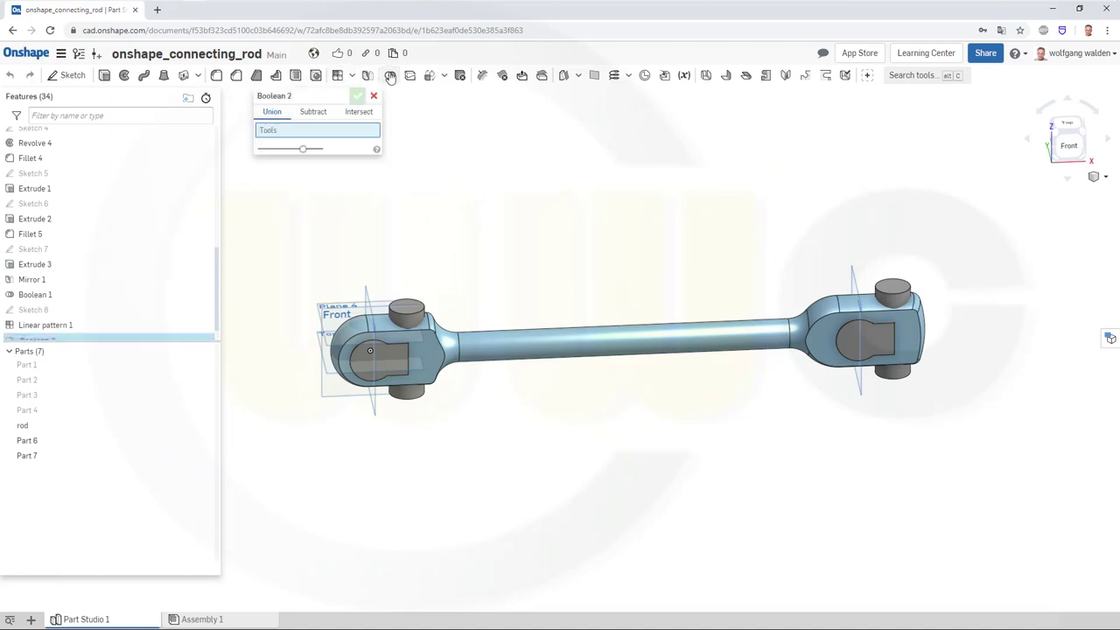
pyautogui.click(314, 113)
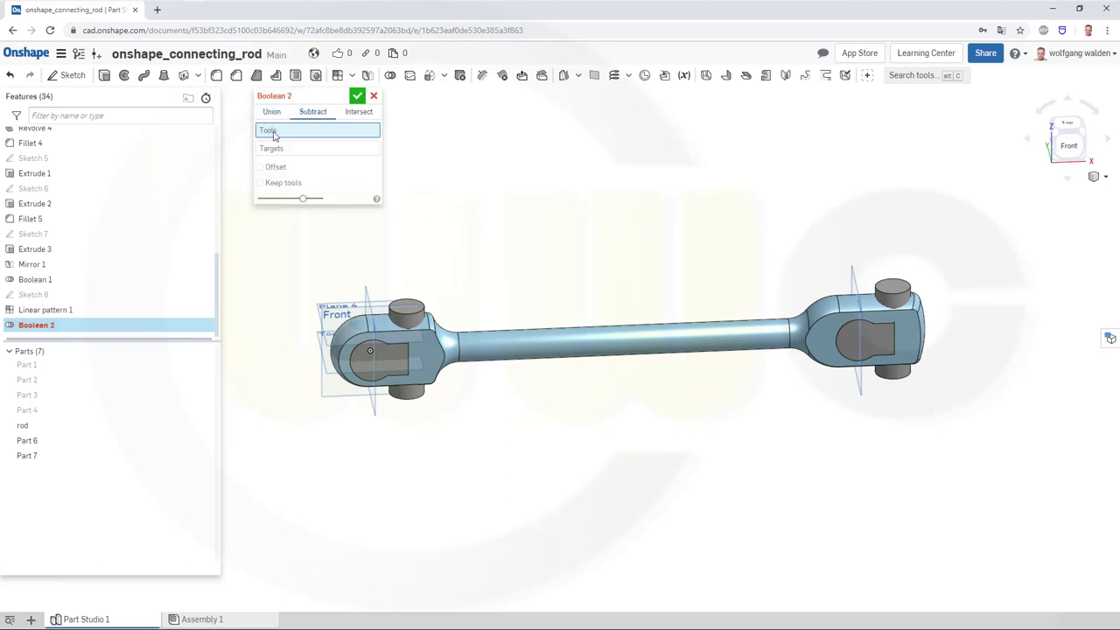
pyautogui.click(28, 441)
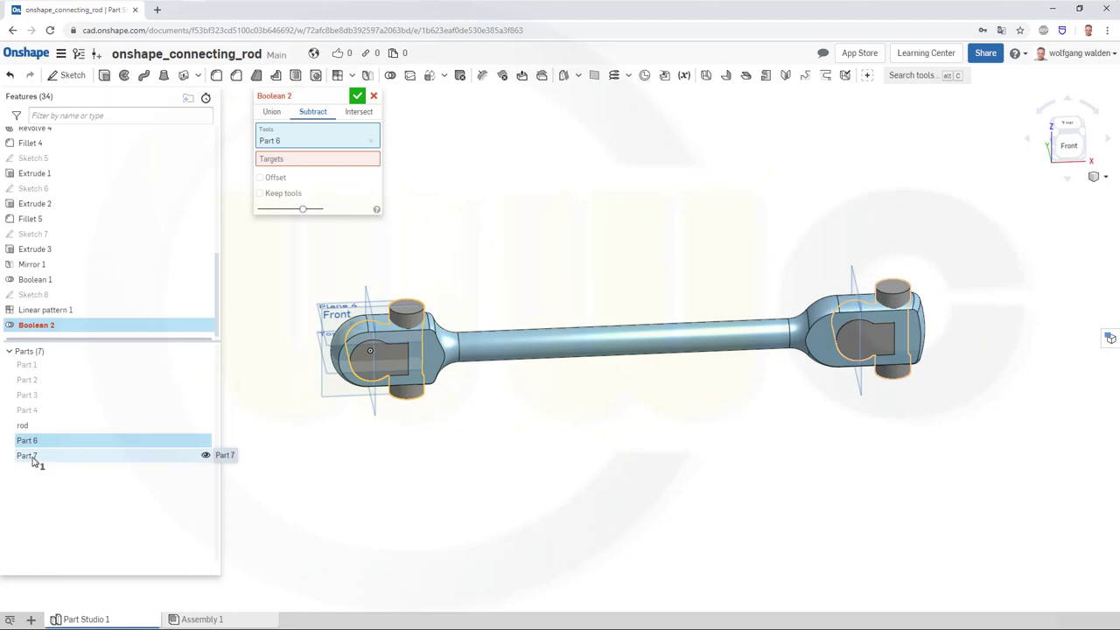
pyautogui.click(26, 456)
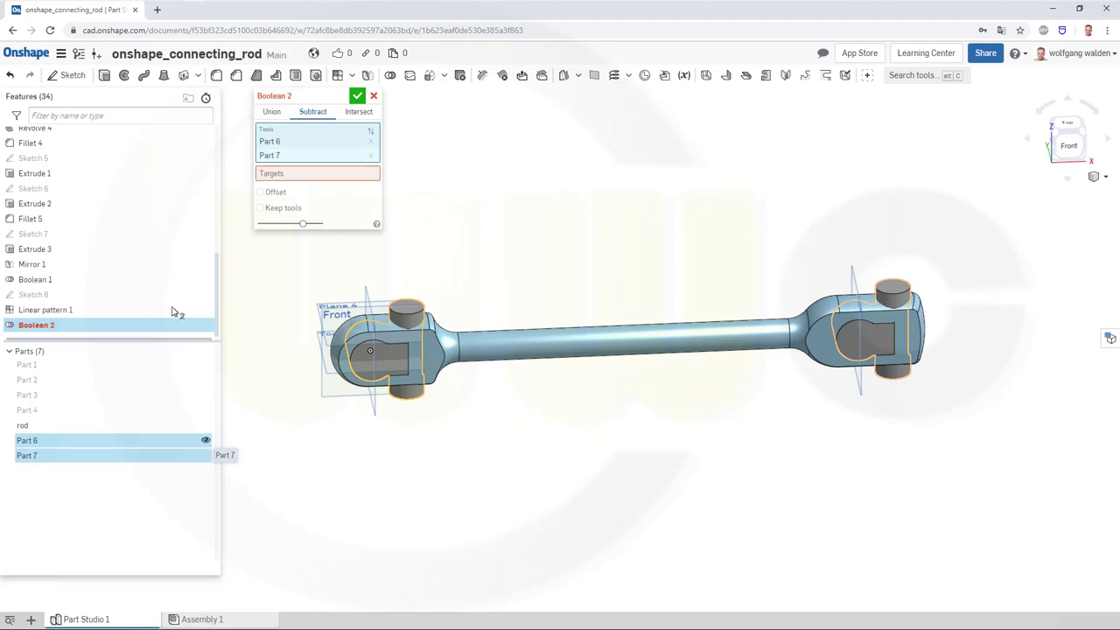
pyautogui.click(291, 176)
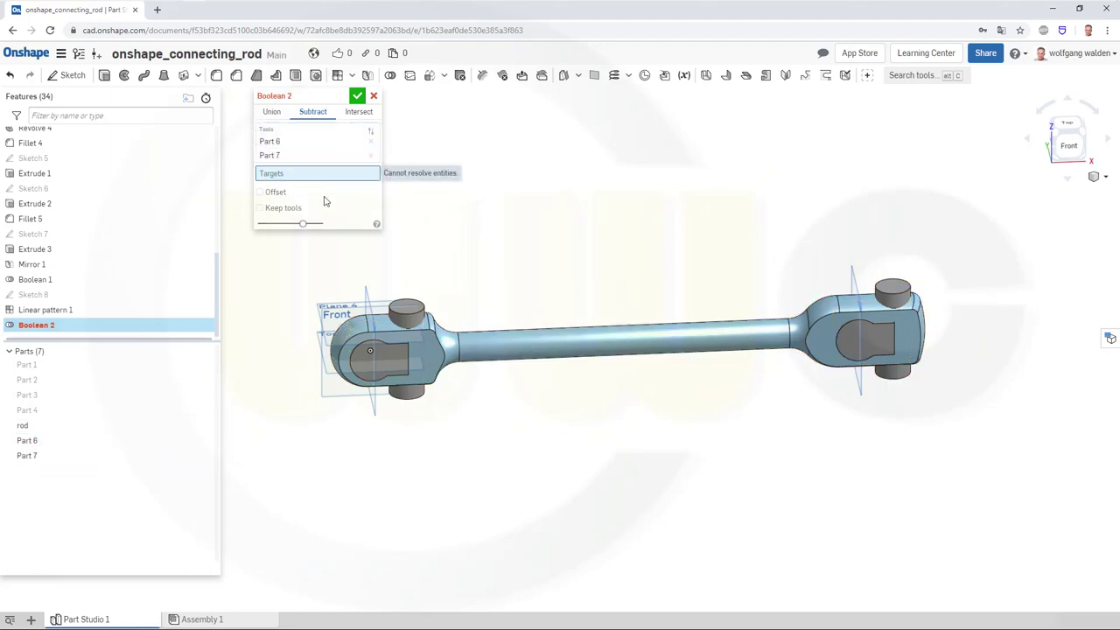
pyautogui.click(481, 348)
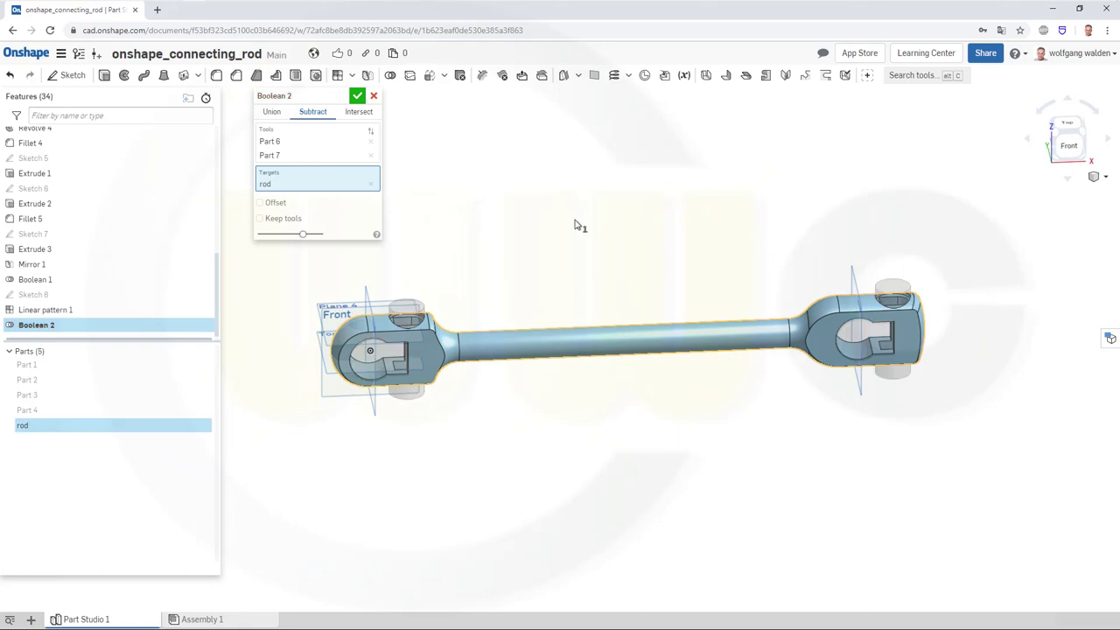
pyautogui.click(358, 96)
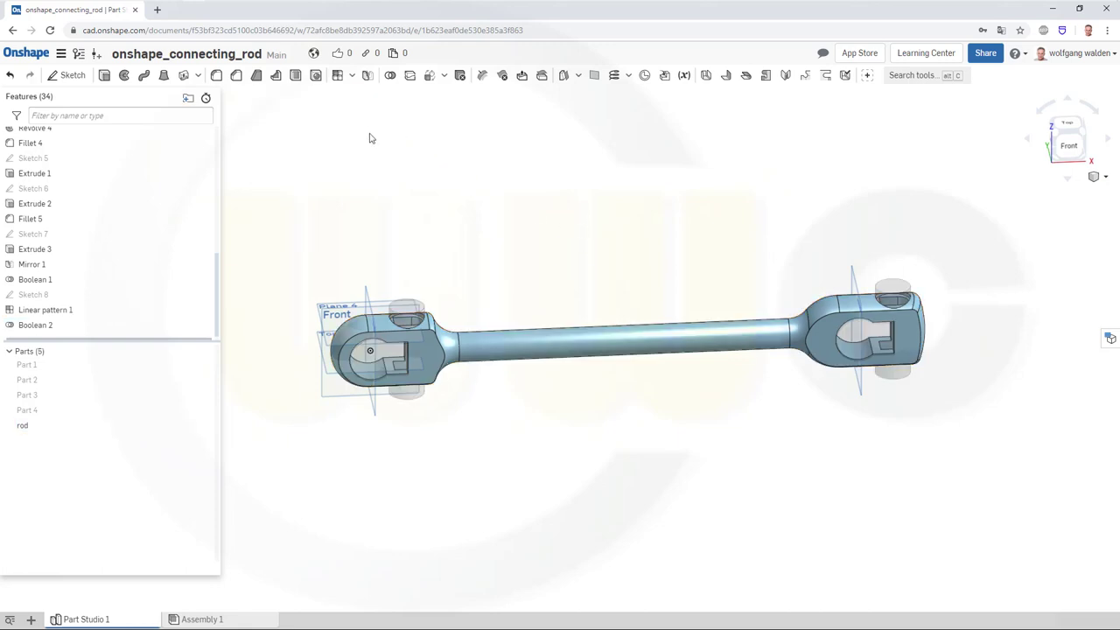
# Sketch an 8 mm diameter circle centred on the origin on Plane 4 and finish the sketch.
pyautogui.moveTo(528, 427); pyautogui.dragTo(505, 466, button='right')
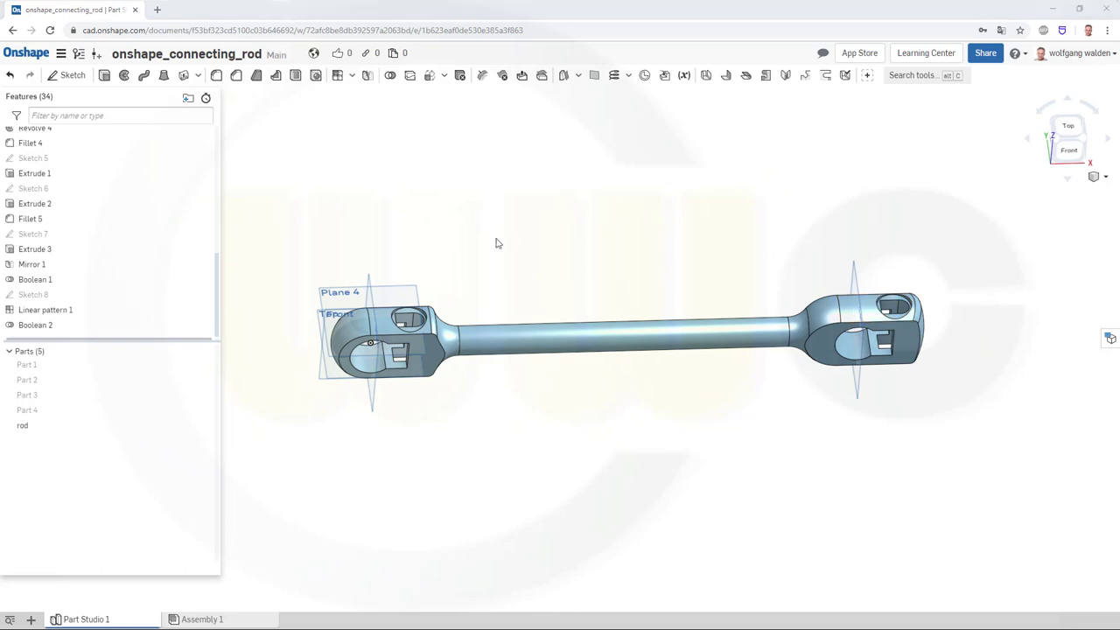
pyautogui.moveTo(496, 244); pyautogui.dragTo(477, 278, button='right')
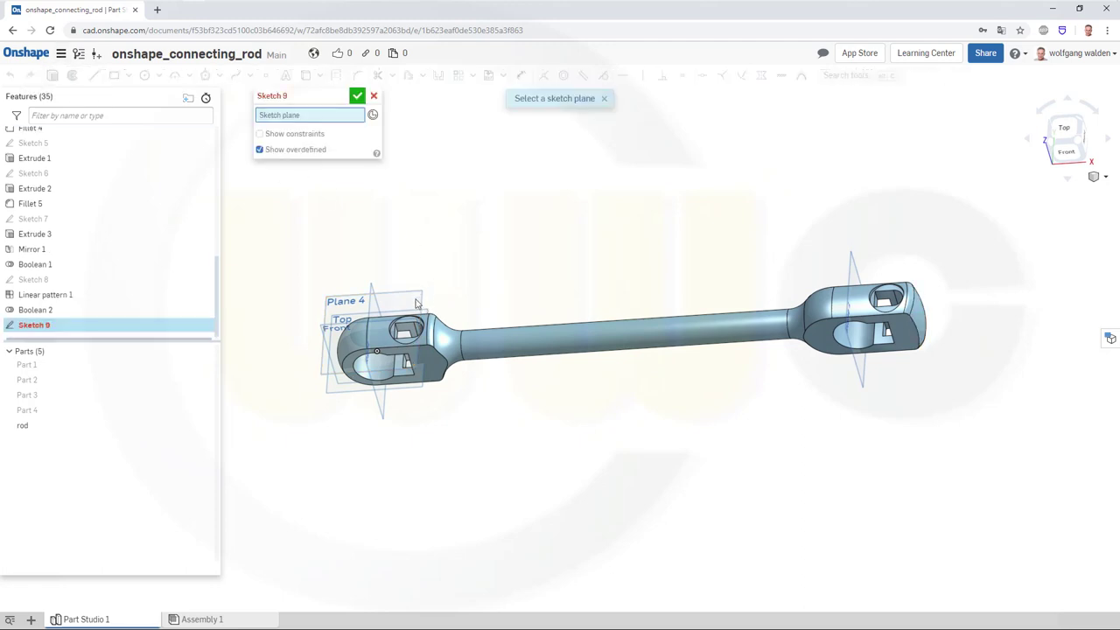
pyautogui.click(345, 300)
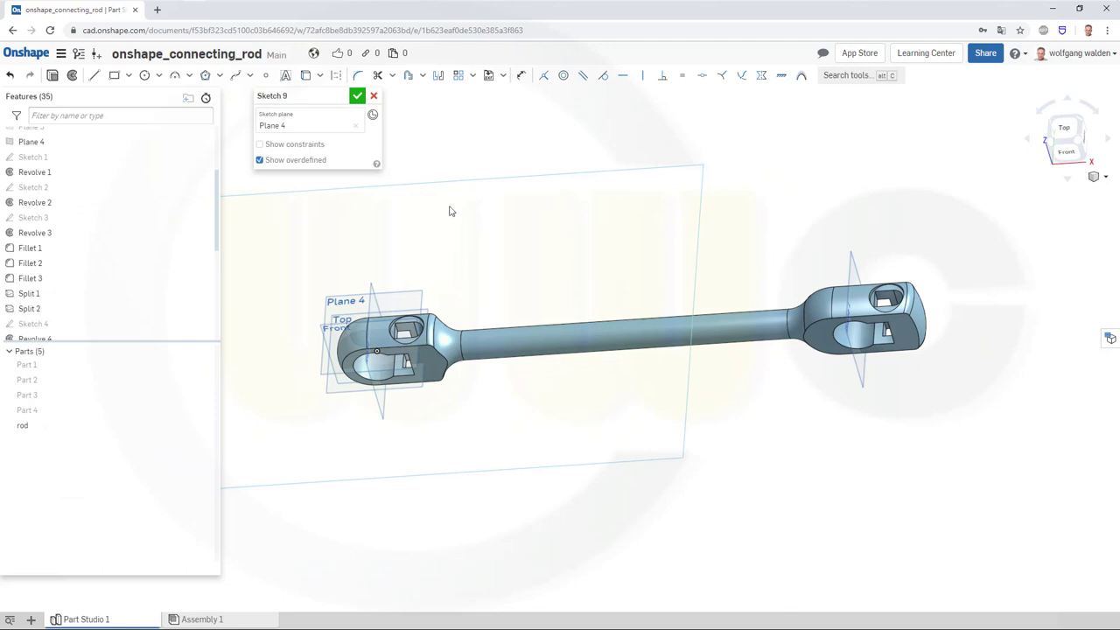
pyautogui.press('n')
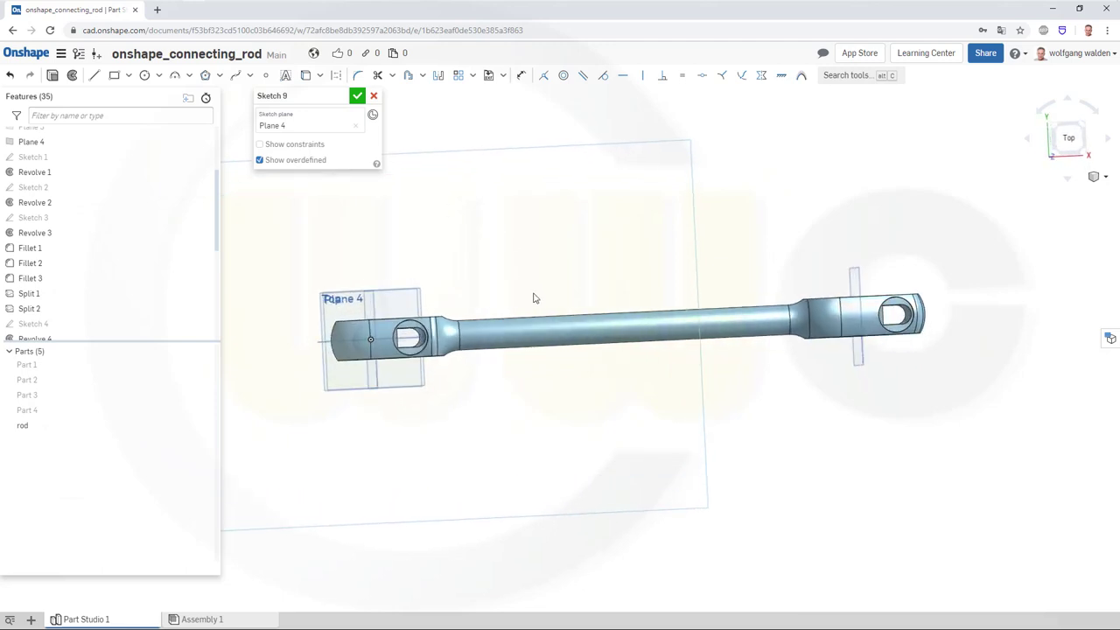
pyautogui.click(1065, 149)
pyautogui.click(144, 76)
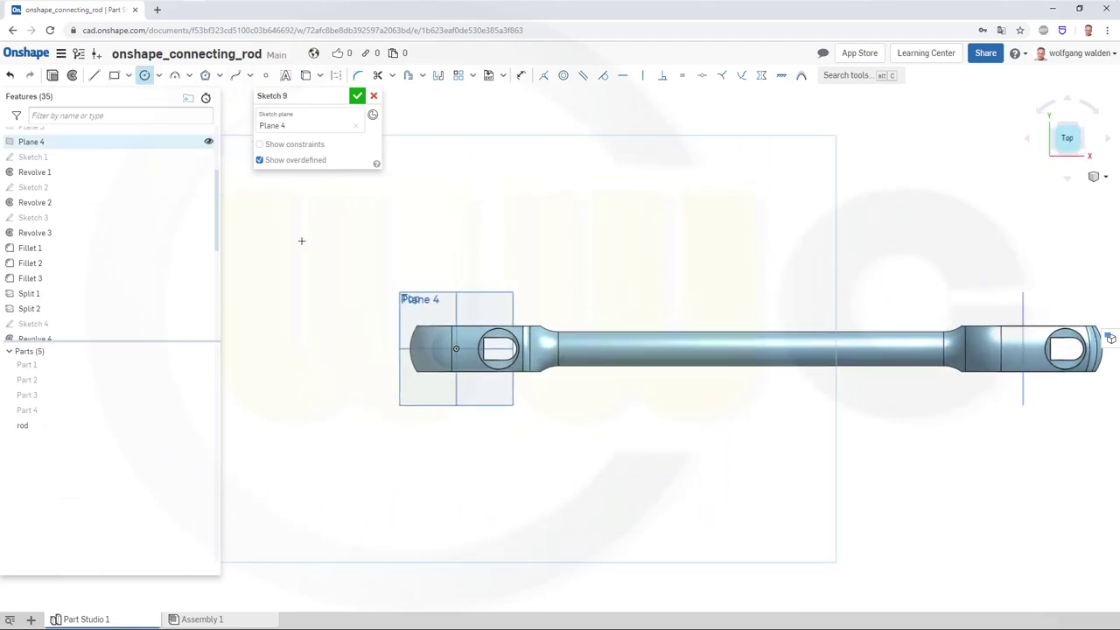
pyautogui.click(456, 348)
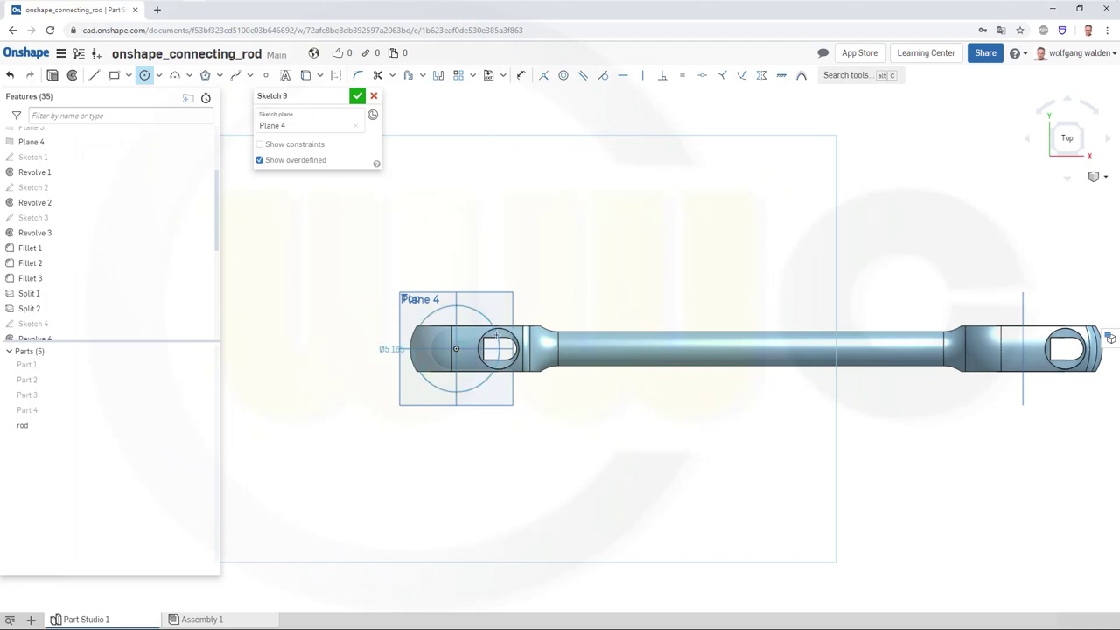
pyautogui.click(495, 335)
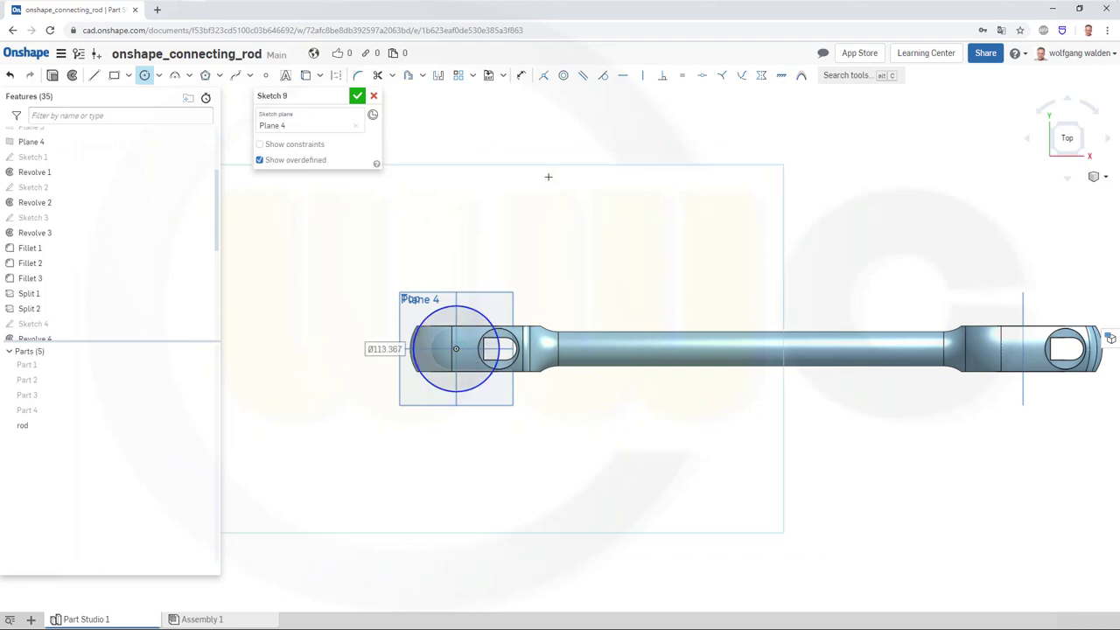
pyautogui.write('8')
pyautogui.press('Return')
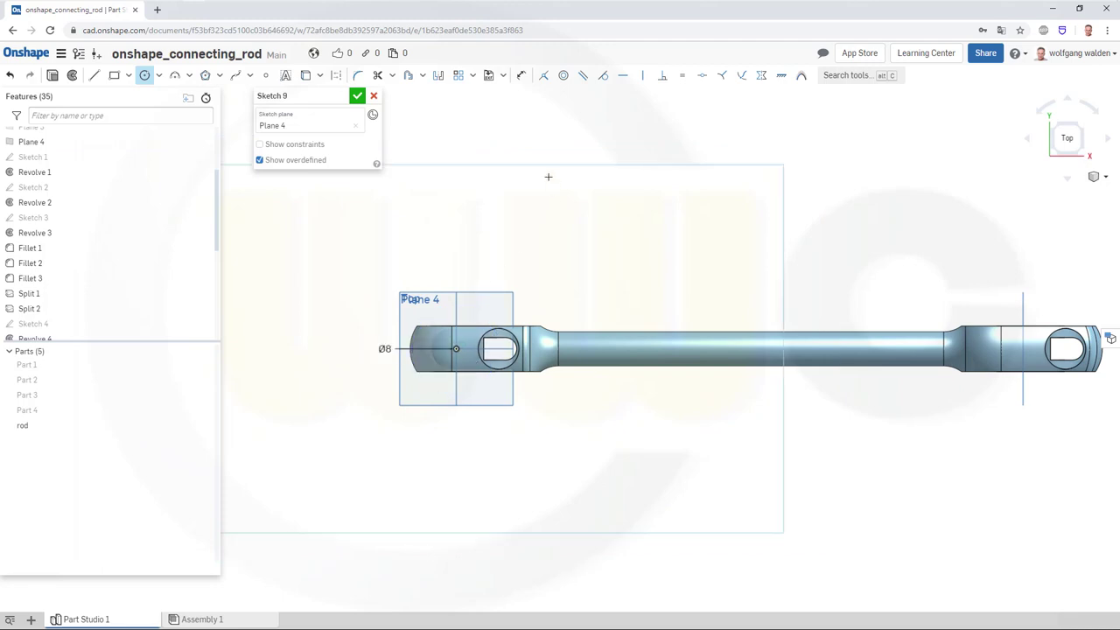
pyautogui.click(357, 97)
# Set up a removing extrude of the 8 mm circle sketch through the rod's eye wall with the end type Up to next.
pyautogui.hotkey('shift', '1')
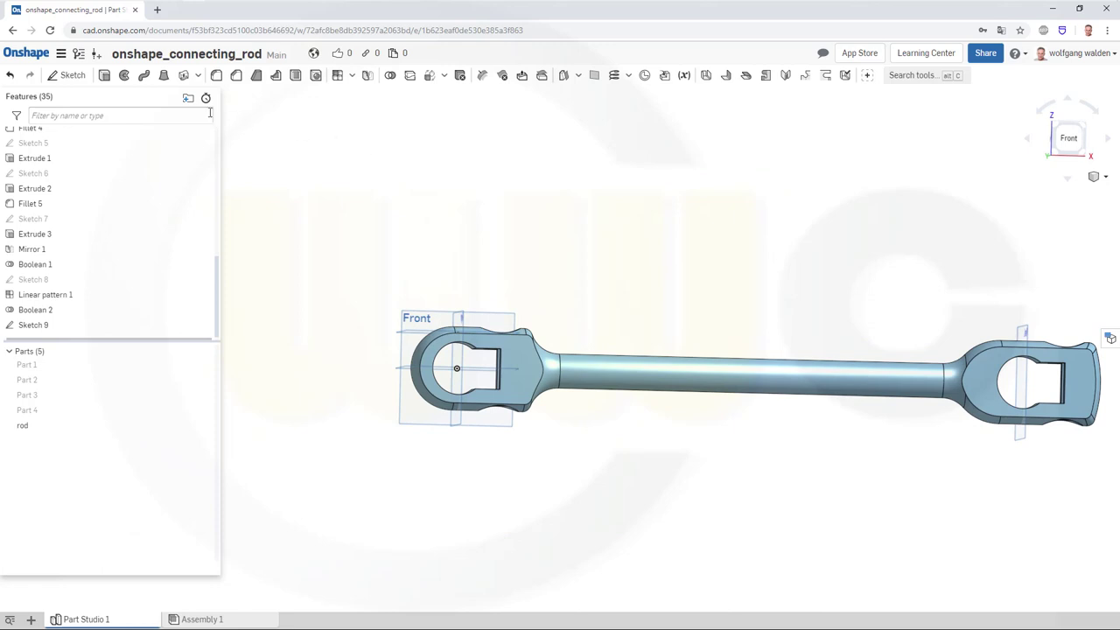
pyautogui.click(105, 76)
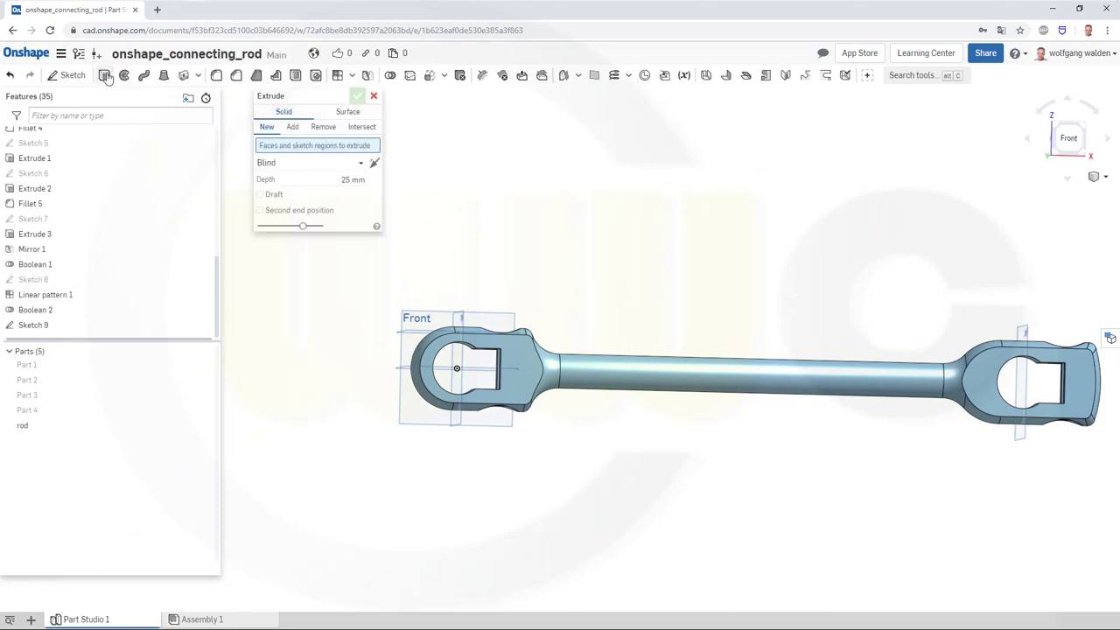
pyautogui.moveTo(510, 225); pyautogui.dragTo(508, 262, button='right')
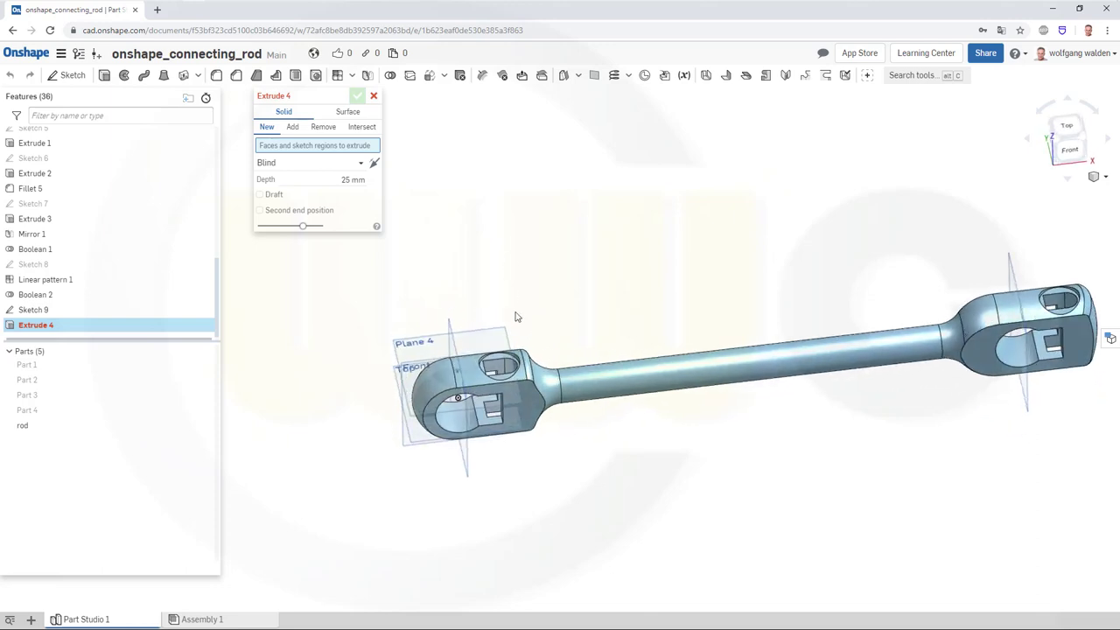
pyautogui.click(323, 126)
pyautogui.scroll(3, 557, 378)
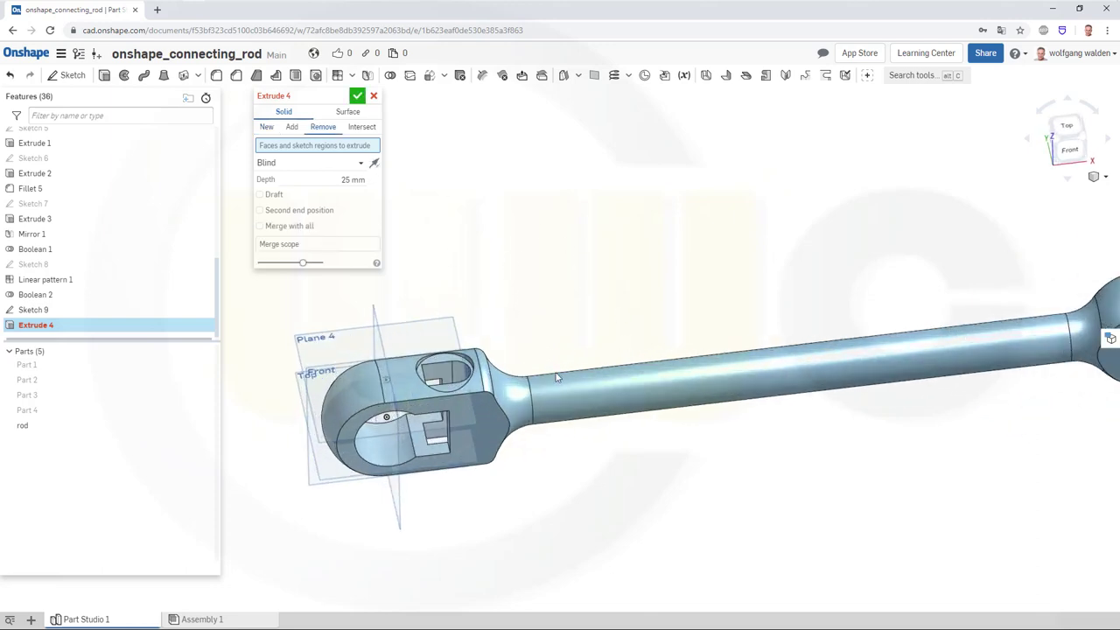
pyautogui.scroll(1, 380, 397)
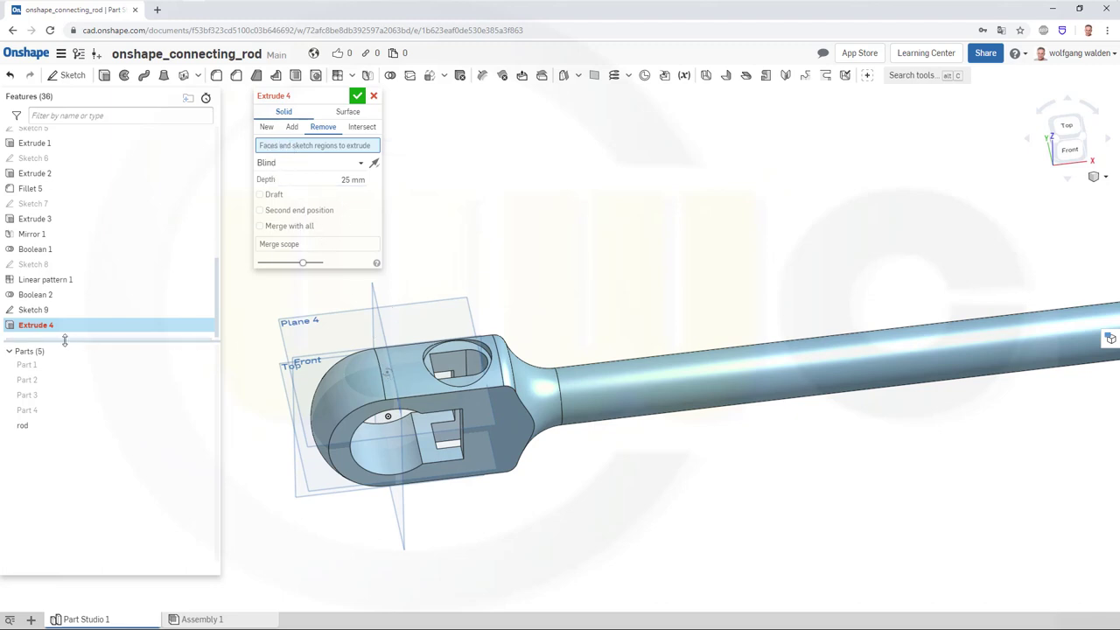
pyautogui.click(39, 311)
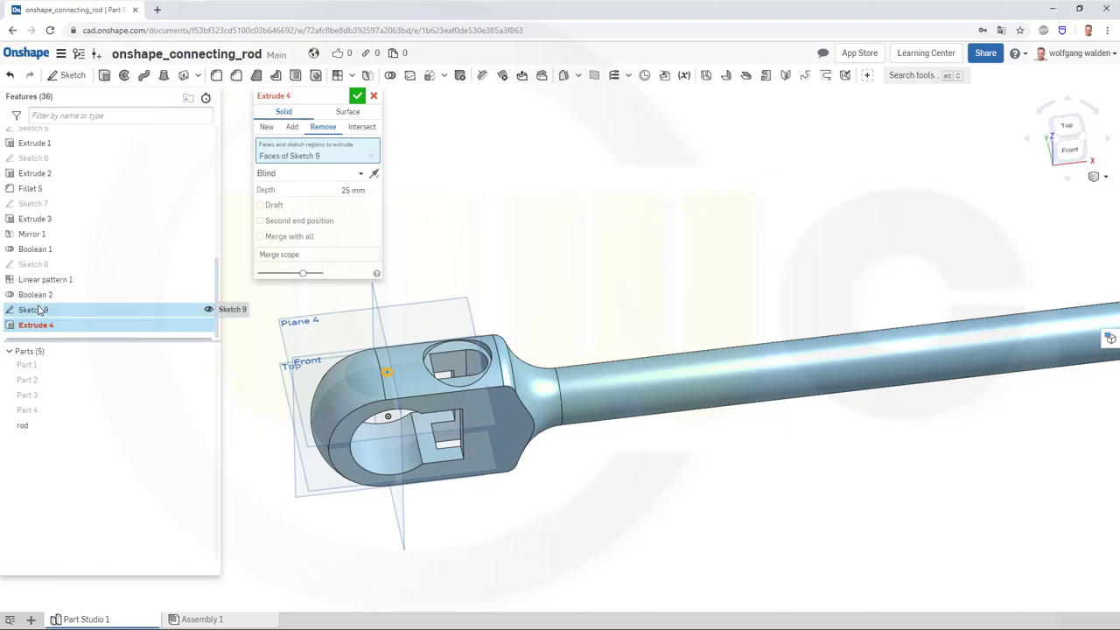
pyautogui.click(357, 174)
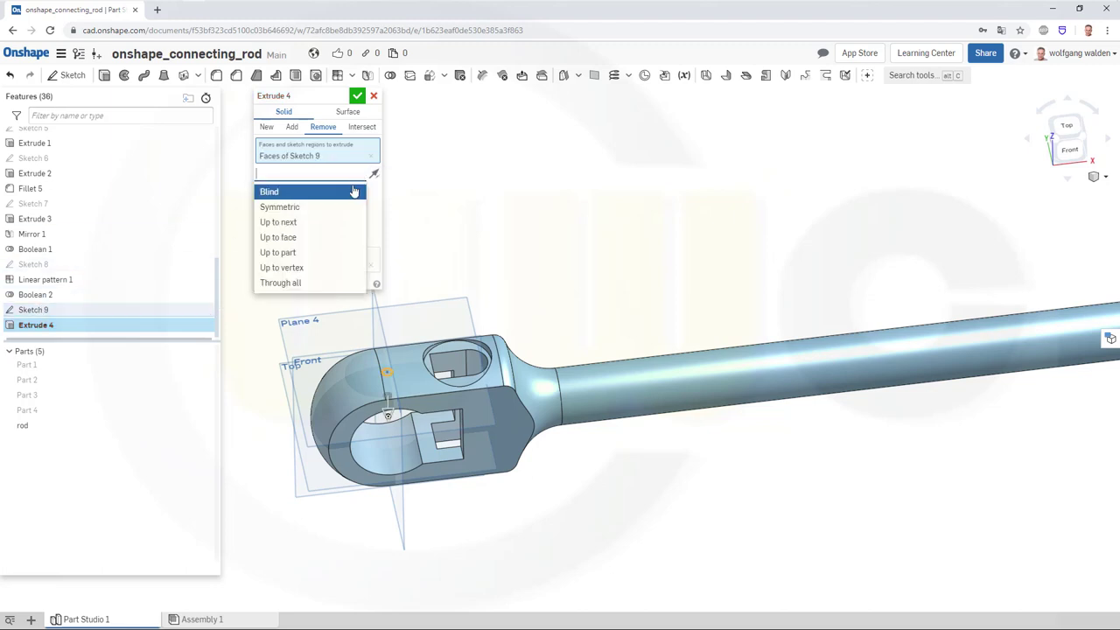
pyautogui.click(303, 226)
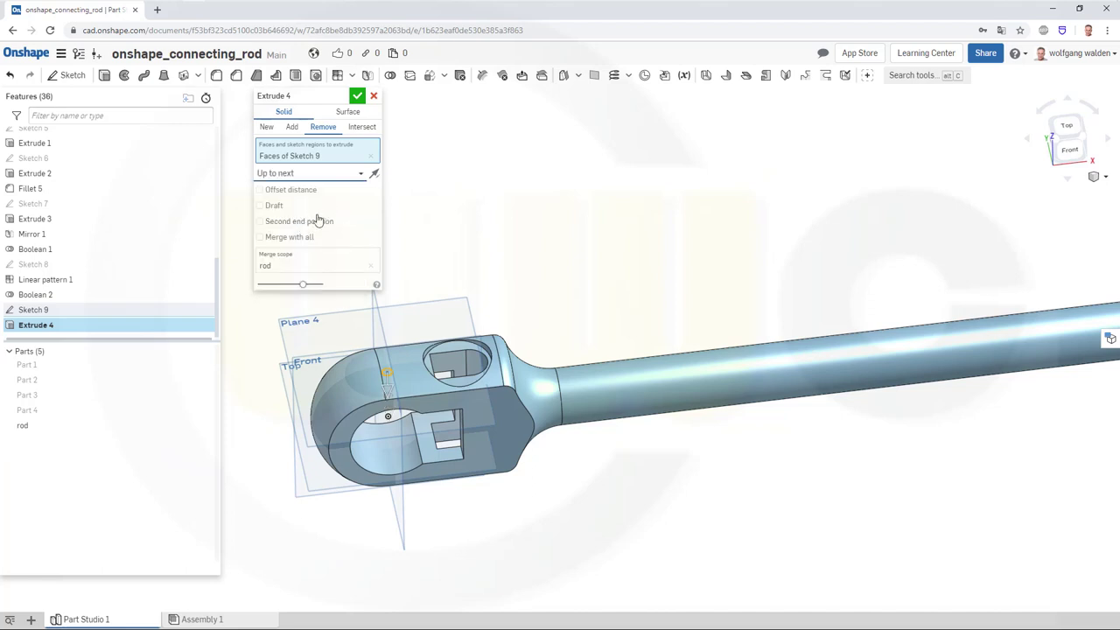
# Add a second end position of type Up to next to the hole's extrude and accept the cut.
pyautogui.click(262, 224)
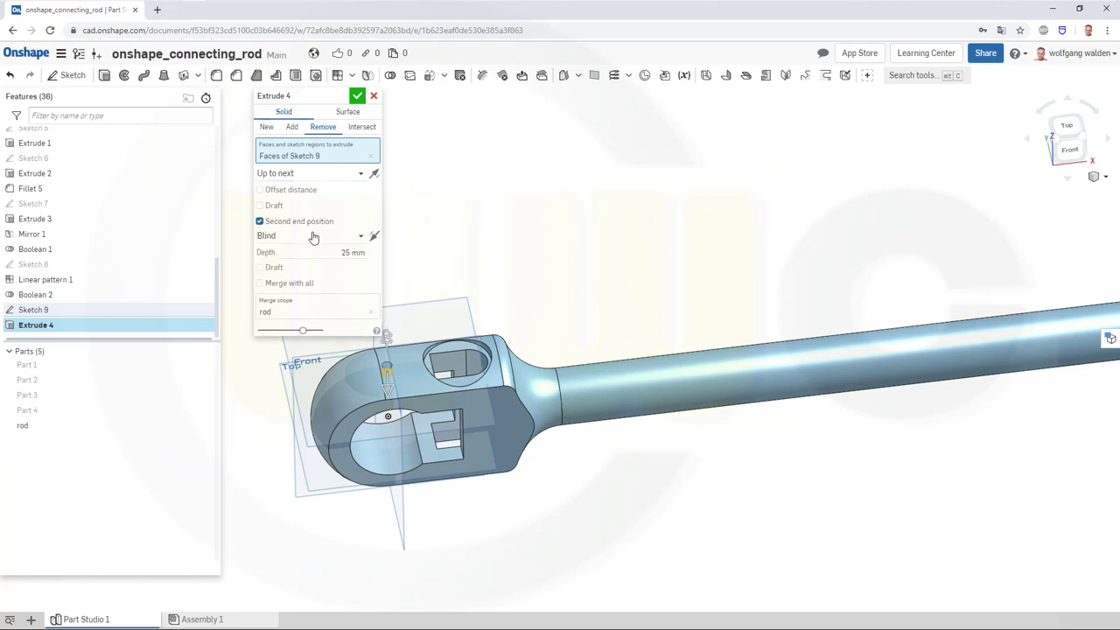
pyautogui.click(361, 238)
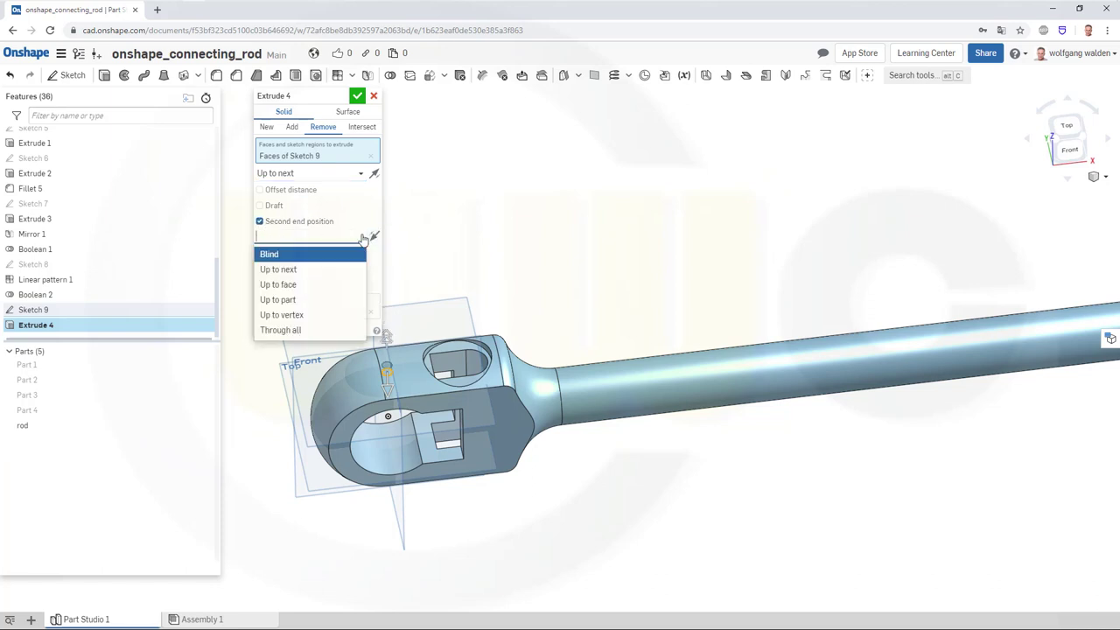
pyautogui.click(326, 271)
pyautogui.moveTo(538, 245); pyautogui.dragTo(455, 203, button='right')
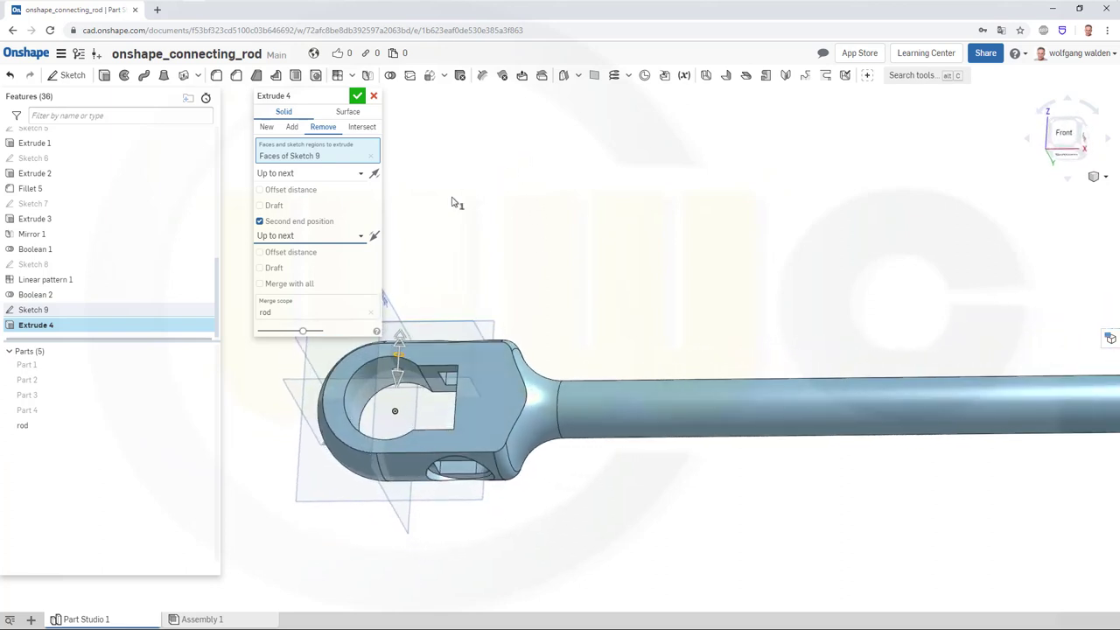
pyautogui.click(357, 95)
# Start a linear pattern of type Feature pattern with the hole cut Extrude 4 as the feature to pattern.
pyautogui.moveTo(516, 180); pyautogui.dragTo(609, 306, button='right')
pyautogui.scroll(2, 656, 320)
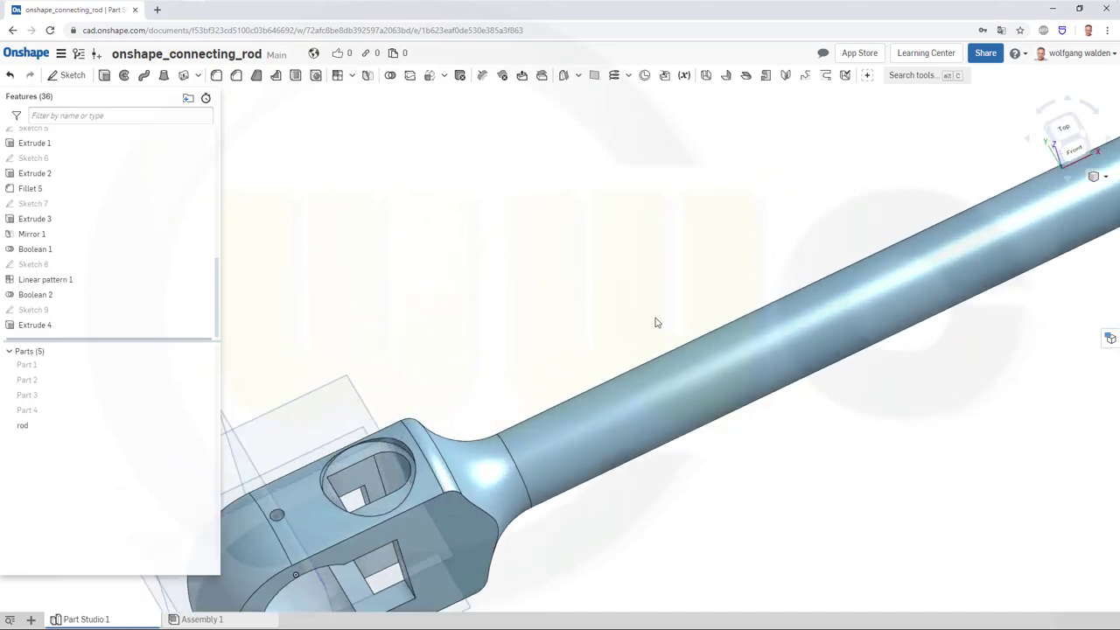
pyautogui.scroll(-5, 656, 324)
pyautogui.scroll(-2, 722, 326)
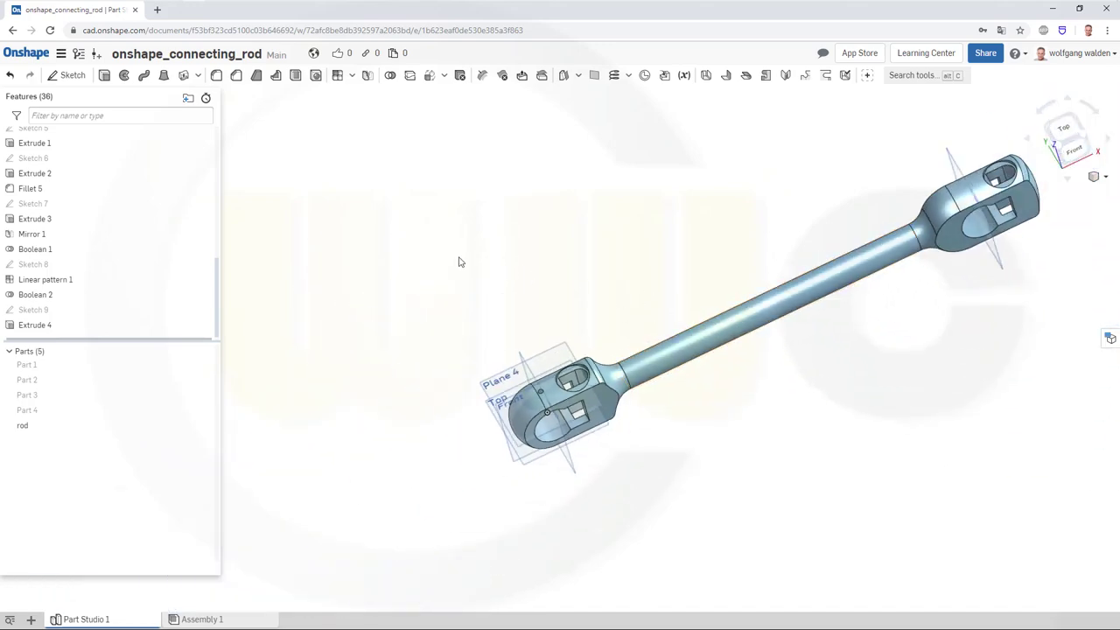
pyautogui.click(337, 77)
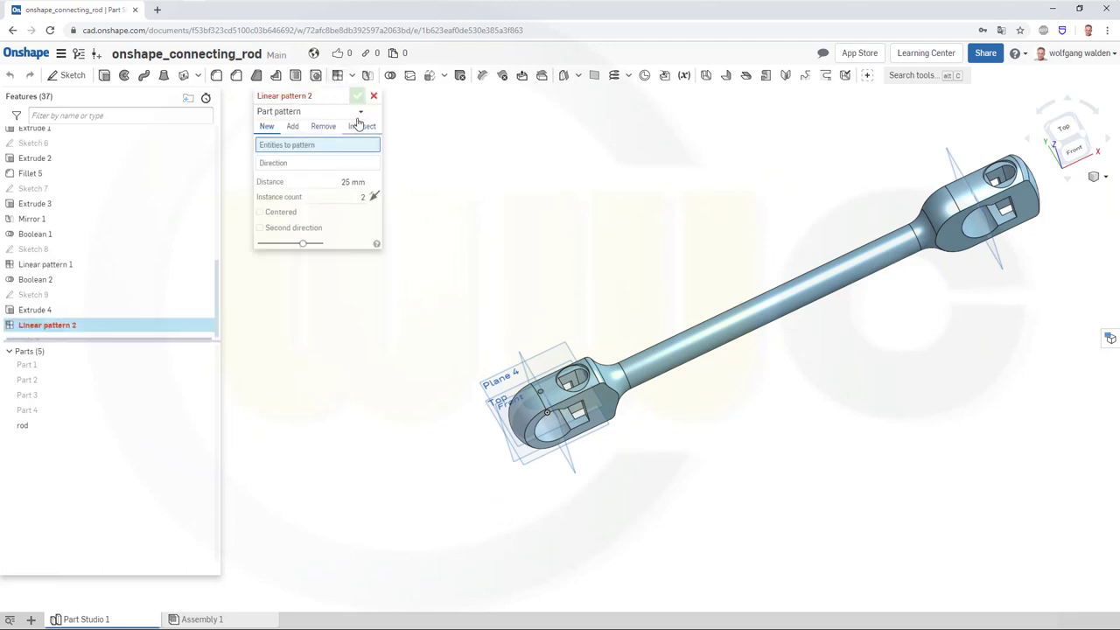
pyautogui.click(360, 115)
pyautogui.click(307, 148)
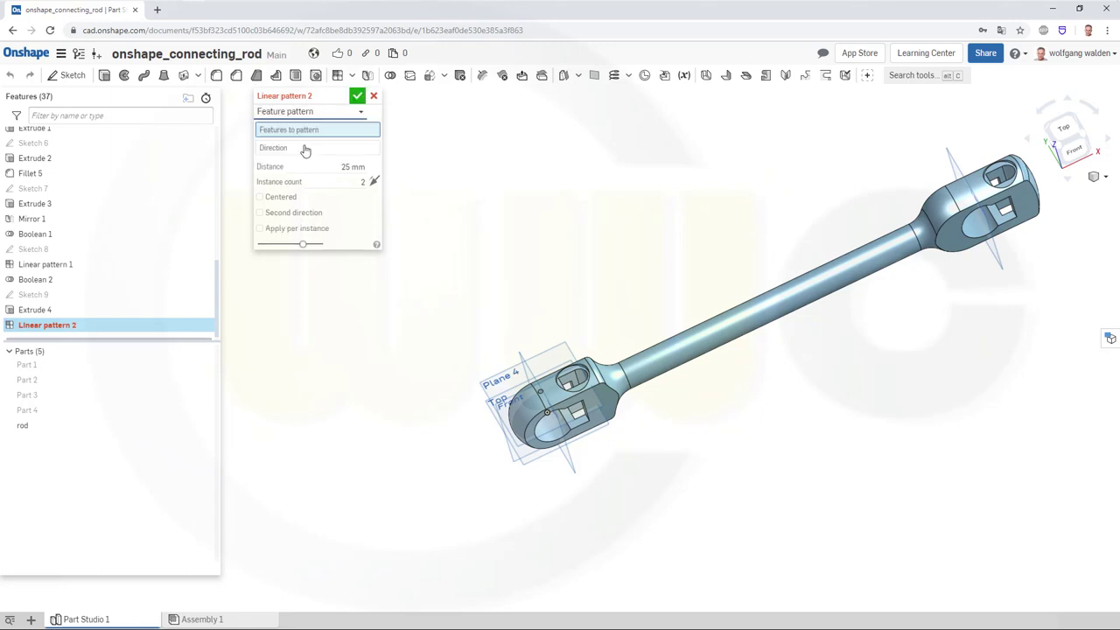
pyautogui.click(28, 311)
# Show Sketch 8, use its line along the rod as the pattern direction, set the distance to reach the other eye and accept.
pyautogui.click(284, 158)
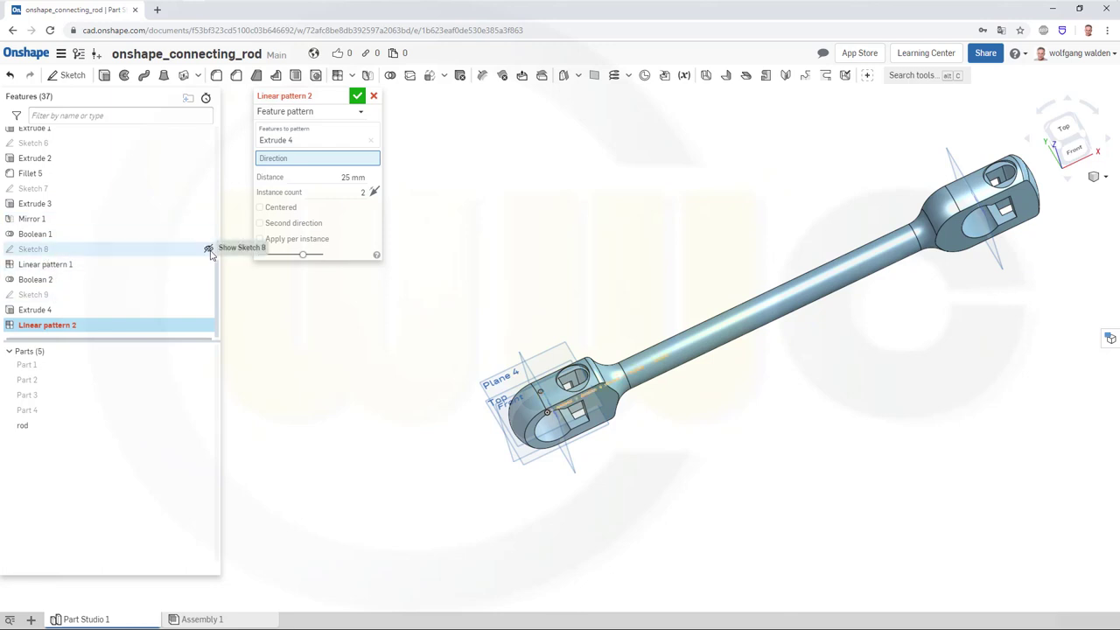
pyautogui.click(208, 250)
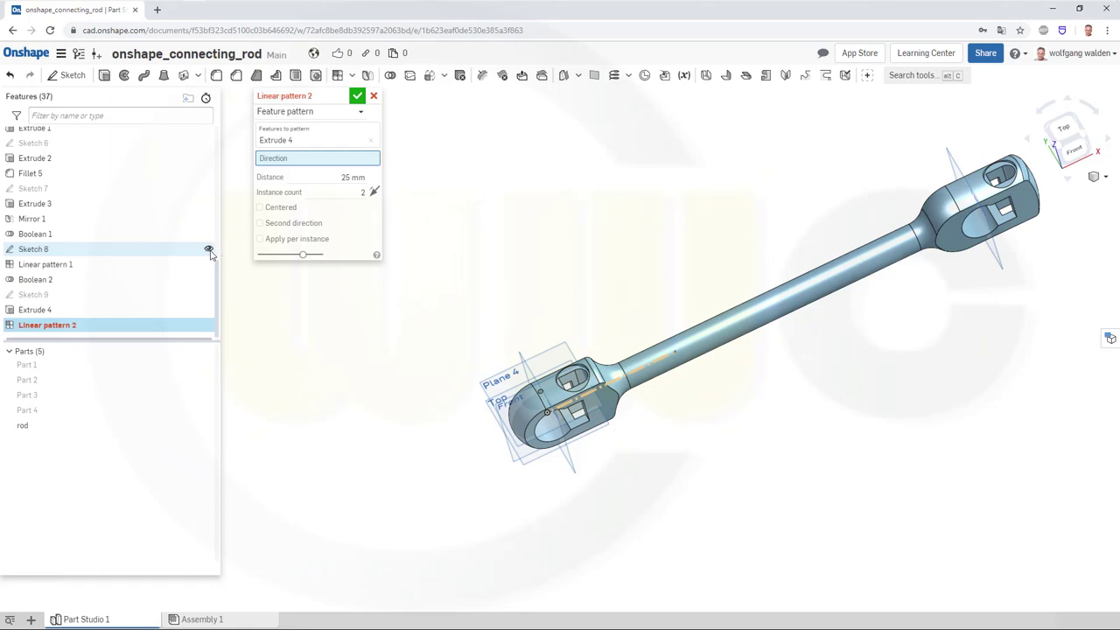
pyautogui.click(623, 376)
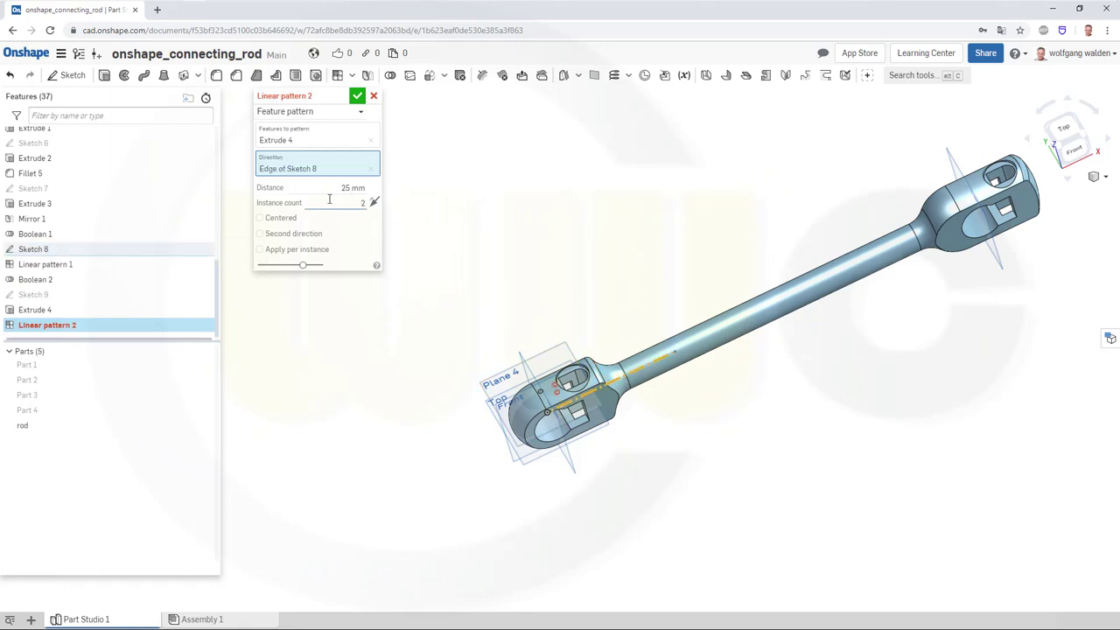
pyautogui.moveTo(320, 188); pyautogui.dragTo(369, 187)
pyautogui.click(359, 97)
pyautogui.moveTo(651, 307); pyautogui.dragTo(777, 317, button='right')
pyautogui.scroll(3, 779, 320)
pyautogui.scroll(-5, 779, 320)
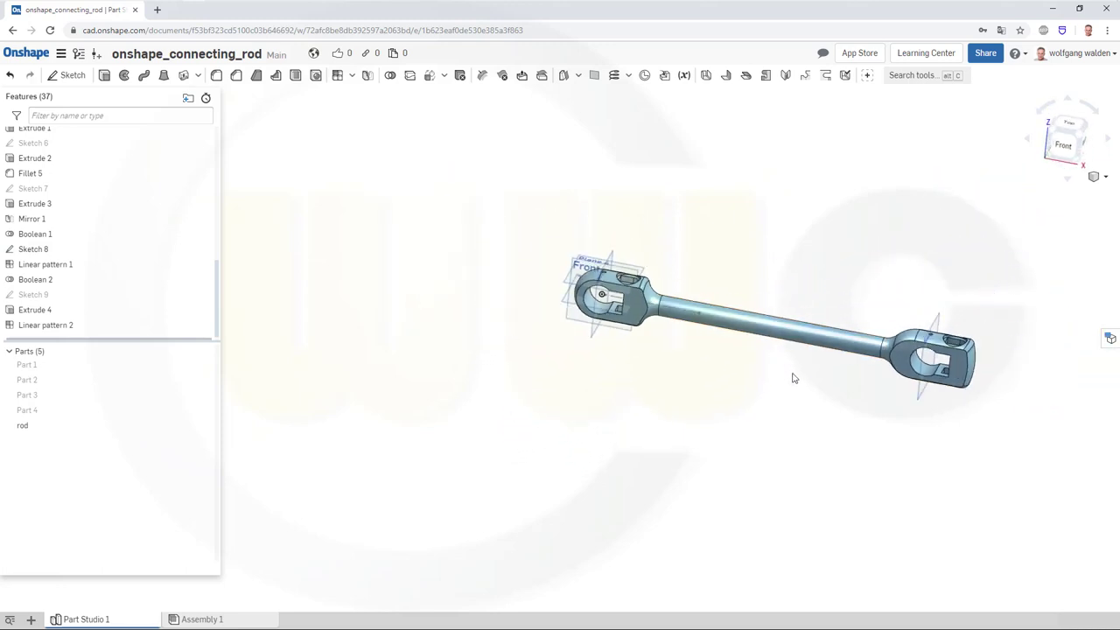
pyautogui.moveTo(796, 375); pyautogui.dragTo(821, 383, button='right')
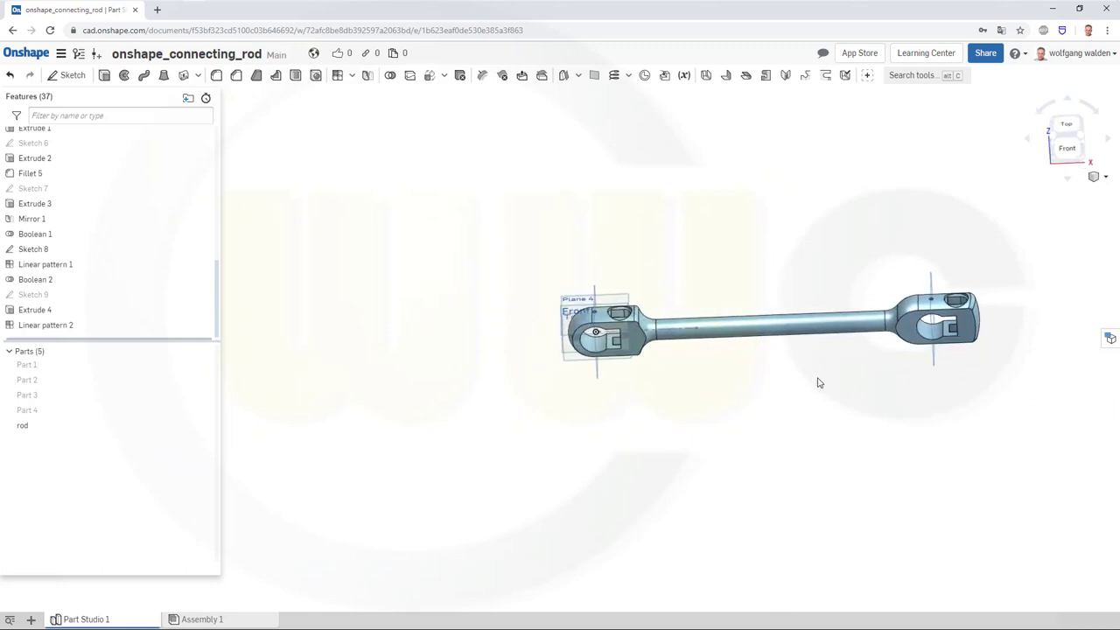
pyautogui.scroll(2, 871, 354)
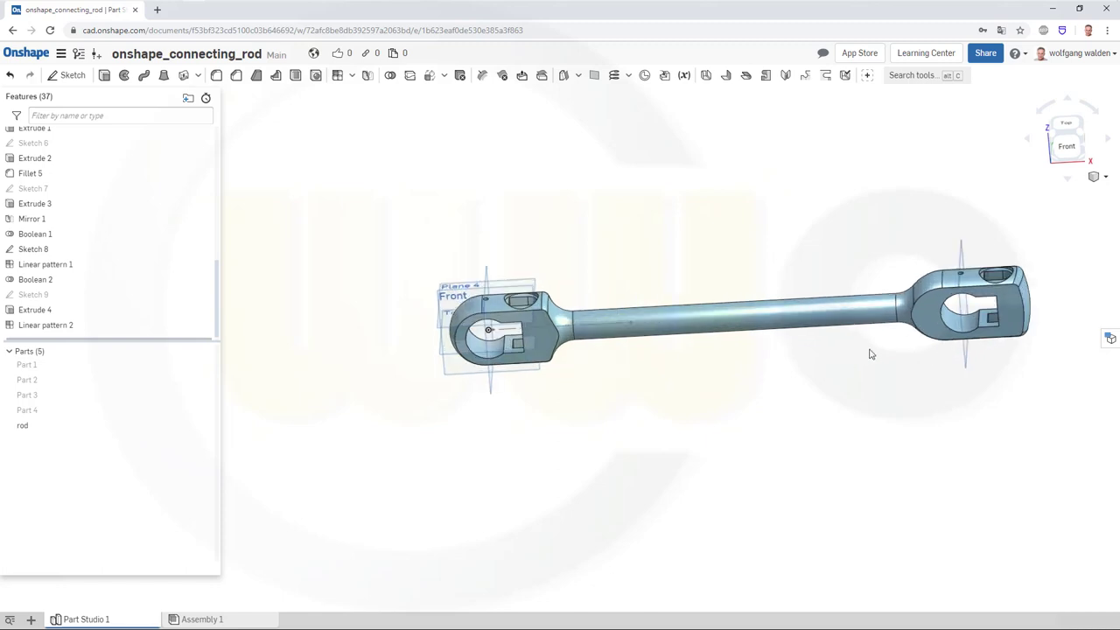
pyautogui.moveTo(1058, 288); pyautogui.dragTo(1021, 274, button='right')
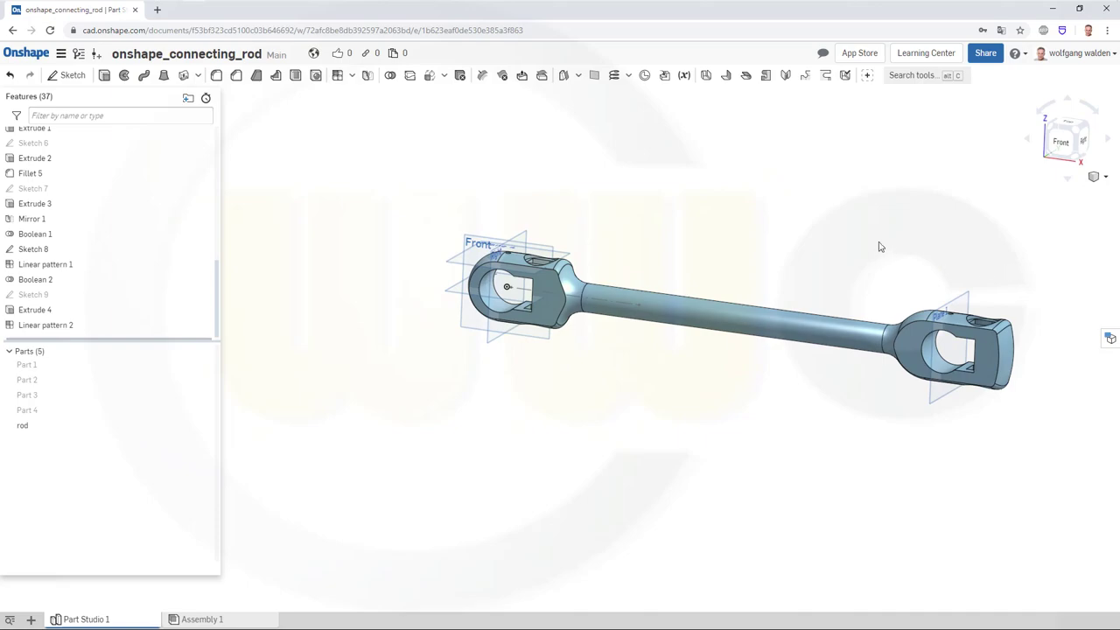